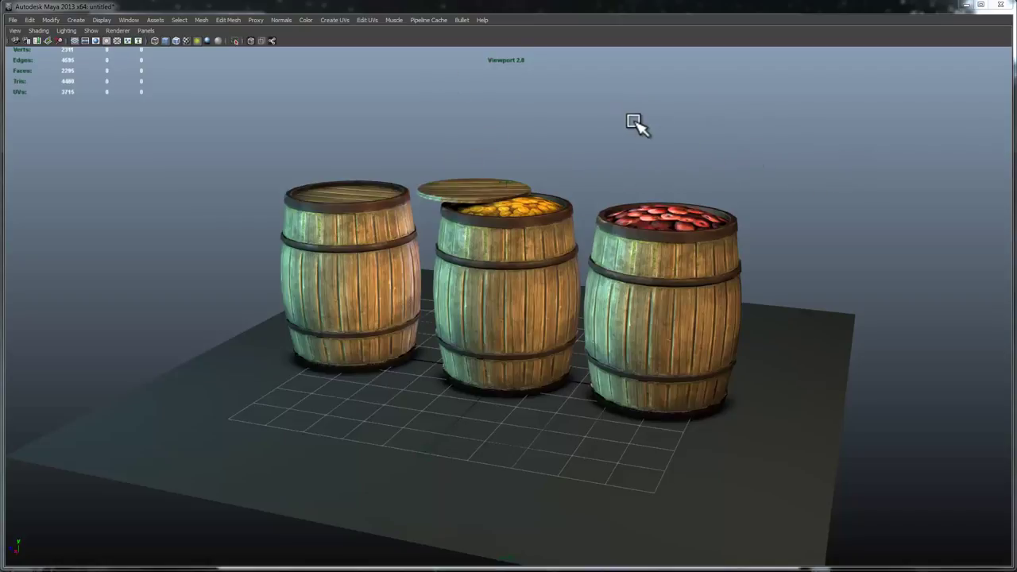
- Examine the three finished barrels and their contents from several angles and distances
{"action": "middle_click_drag", "start_coordinate": [690, 171], "coordinate": [727, 208], "text": "alt"}
{"action": "left_click_drag", "start_coordinate": [742, 200], "coordinate": [612, 295], "text": "alt"}
{"action": "right_click_drag", "start_coordinate": [461, 240], "coordinate": [642, 291], "text": "alt"}
{"action": "left_click_drag", "start_coordinate": [500, 270], "coordinate": [722, 299], "text": "alt"}
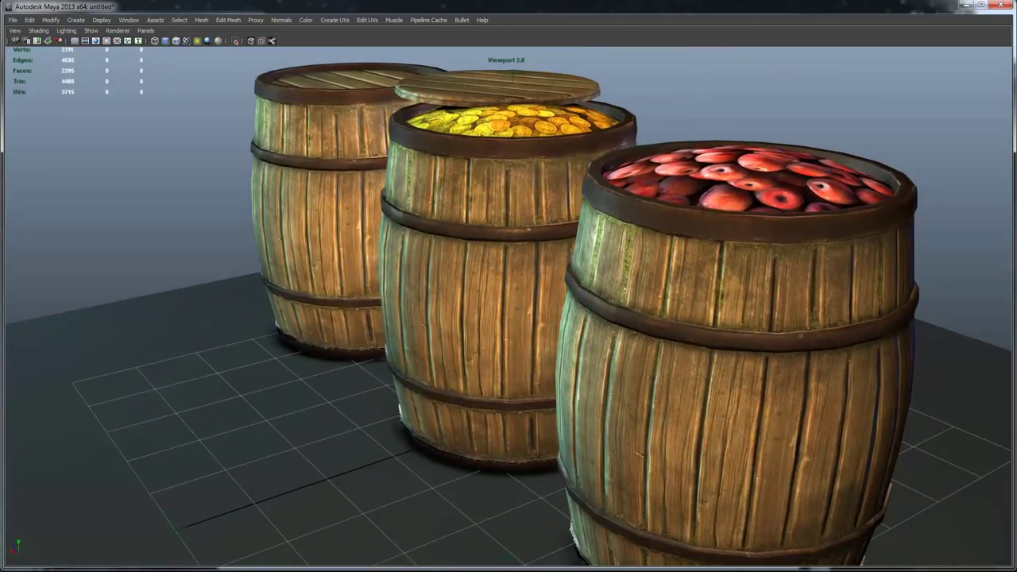
{"action": "right_click_drag", "start_coordinate": [764, 388], "coordinate": [599, 243], "text": "alt"}
{"action": "left_click_drag", "start_coordinate": [599, 243], "coordinate": [667, 251], "text": "alt"}
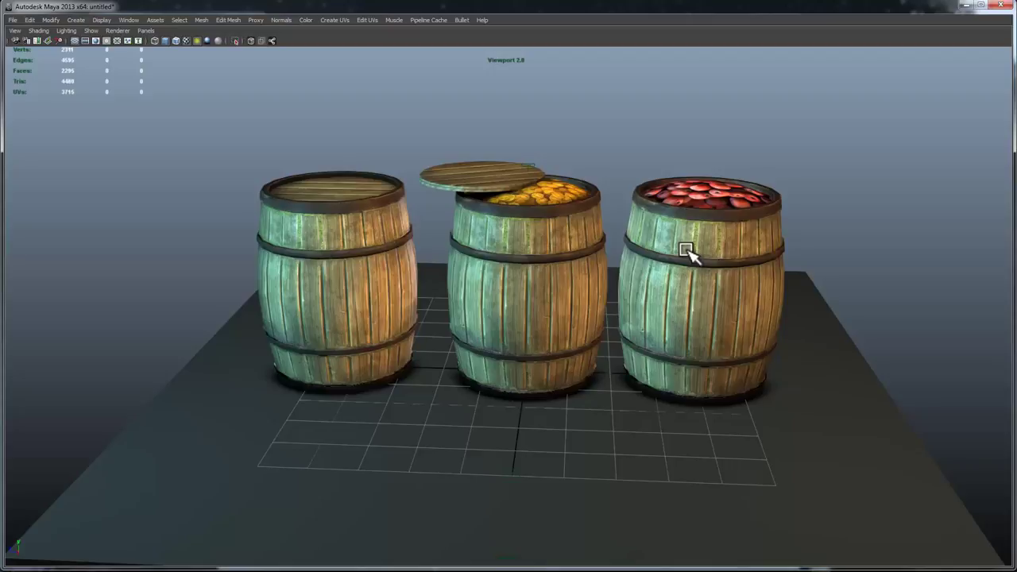
{"action": "key", "text": "ctrl+z"}
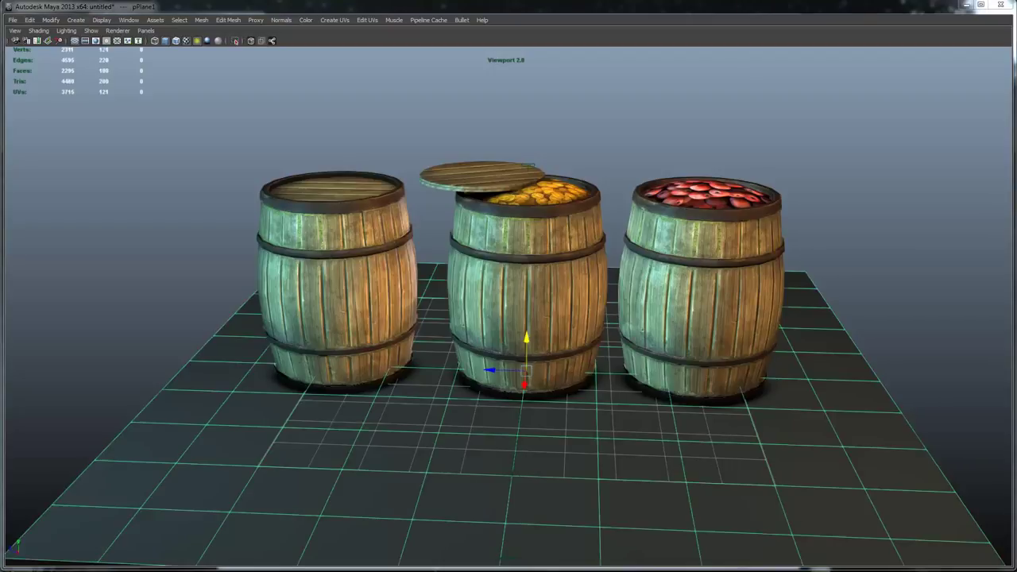
{"action": "left_click", "coordinate": [806, 104]}
{"action": "left_click_drag", "start_coordinate": [840, 133], "coordinate": [823, 143], "text": "alt"}
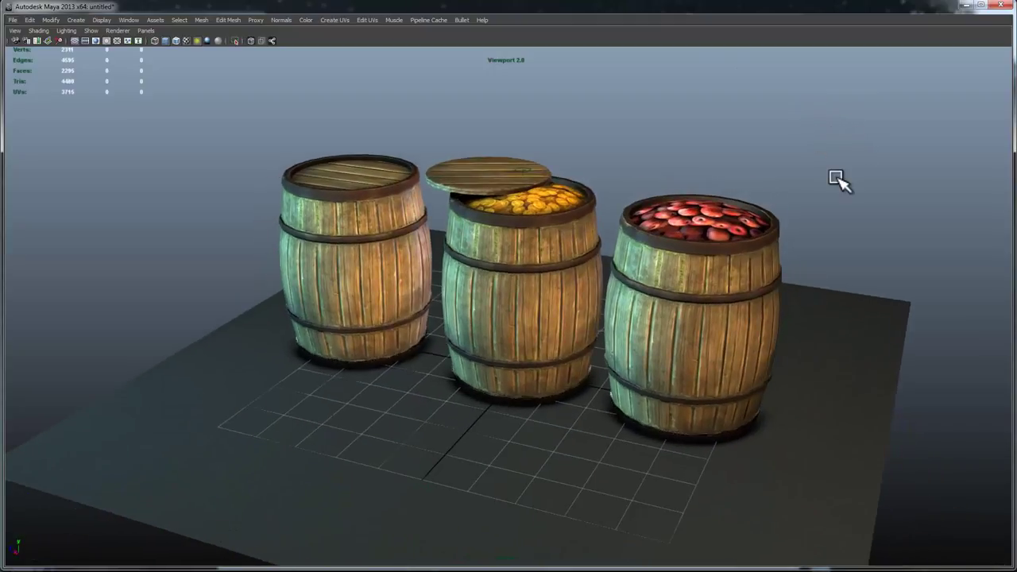
{"action": "left_click_drag", "start_coordinate": [336, 177], "coordinate": [409, 245], "text": "alt"}
{"action": "right_click_drag", "start_coordinate": [642, 259], "coordinate": [778, 311], "text": "alt"}
{"action": "left_click_drag", "start_coordinate": [778, 312], "coordinate": [726, 304], "text": "alt"}
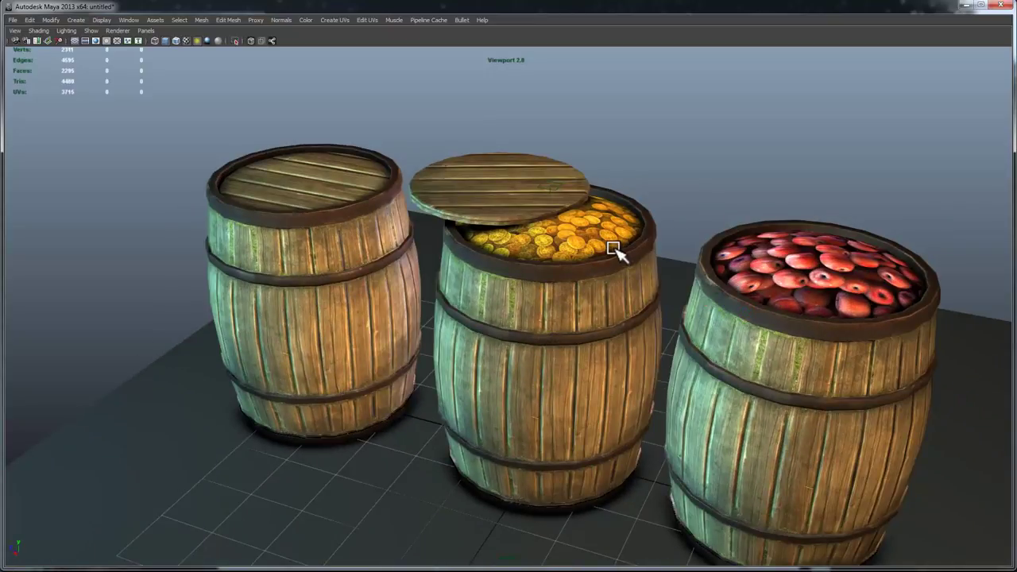
{"action": "left_click_drag", "start_coordinate": [533, 231], "coordinate": [566, 296], "text": "alt"}
- Move the closed barrel's wooden lid off the barrel and out to the side
{"action": "left_click", "coordinate": [463, 285]}
{"action": "left_click_drag", "start_coordinate": [506, 327], "coordinate": [537, 364], "text": "alt"}
{"action": "right_click_drag", "start_coordinate": [537, 364], "coordinate": [577, 434], "text": "alt"}
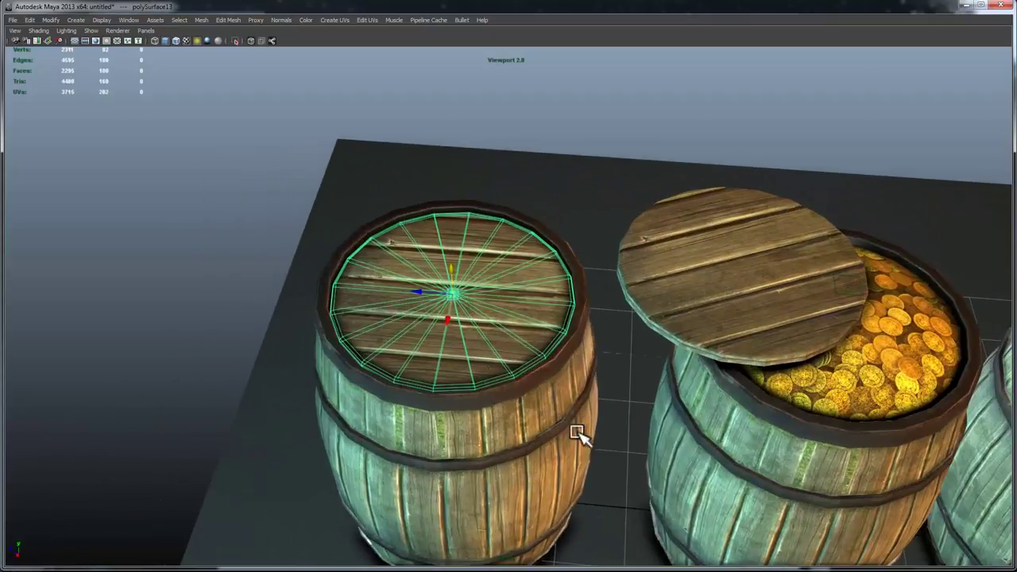
{"action": "left_click_drag", "start_coordinate": [452, 294], "coordinate": [255, 204]}
{"action": "left_click_drag", "start_coordinate": [400, 281], "coordinate": [437, 245], "text": "alt"}
{"action": "middle_click_drag", "start_coordinate": [804, 267], "coordinate": [685, 243], "text": "alt"}
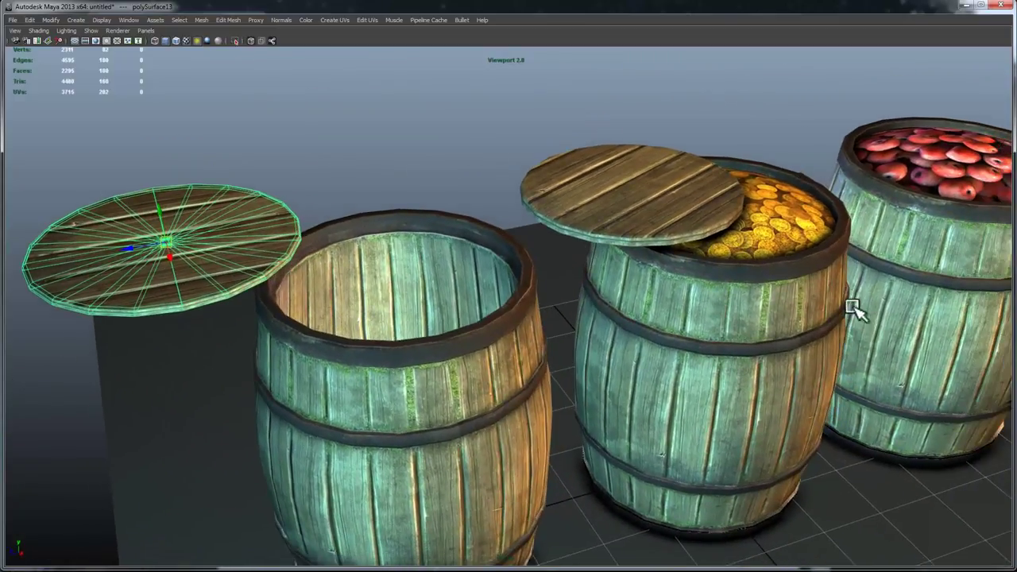
{"action": "middle_click_drag", "start_coordinate": [854, 306], "coordinate": [659, 278], "text": "alt"}
{"action": "right_click_drag", "start_coordinate": [659, 286], "coordinate": [517, 215], "text": "alt"}
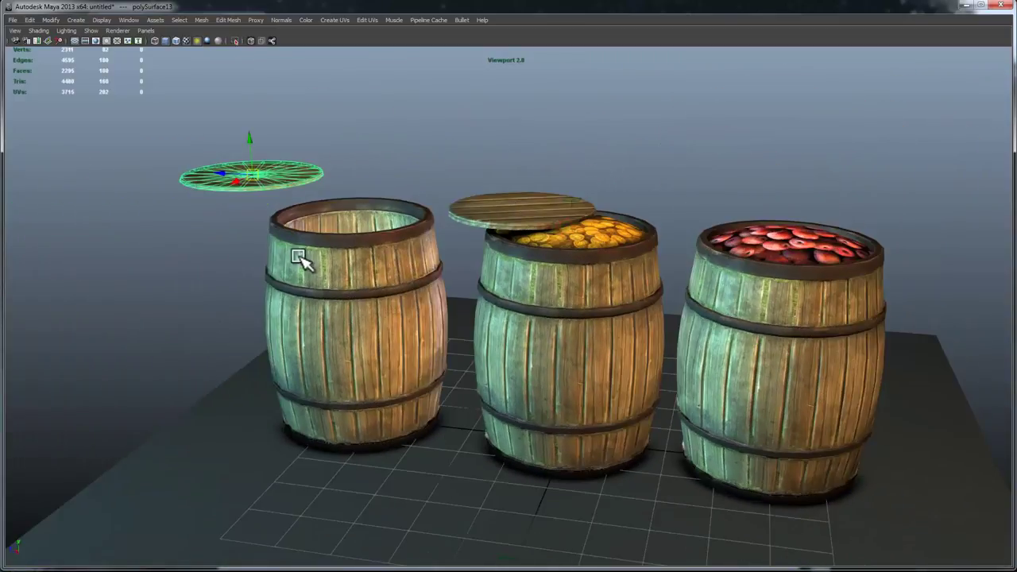
- Delete the three barrels together with both lids and the gold and apple fillings, leaving the ground plane
{"action": "left_click", "coordinate": [411, 243]}
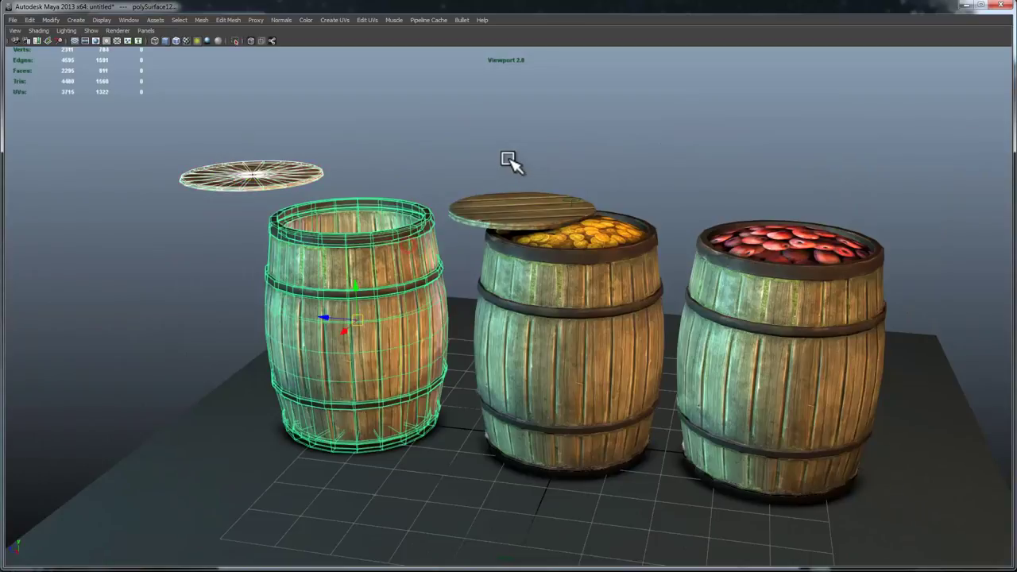
{"action": "left_click", "coordinate": [710, 262], "text": "shift"}
{"action": "left_click", "coordinate": [526, 205], "text": "shift"}
{"action": "left_click", "coordinate": [560, 291], "text": "shift"}
{"action": "right_click_drag", "start_coordinate": [709, 317], "coordinate": [618, 250], "text": "alt"}
{"action": "left_click", "coordinate": [589, 244], "text": "shift"}
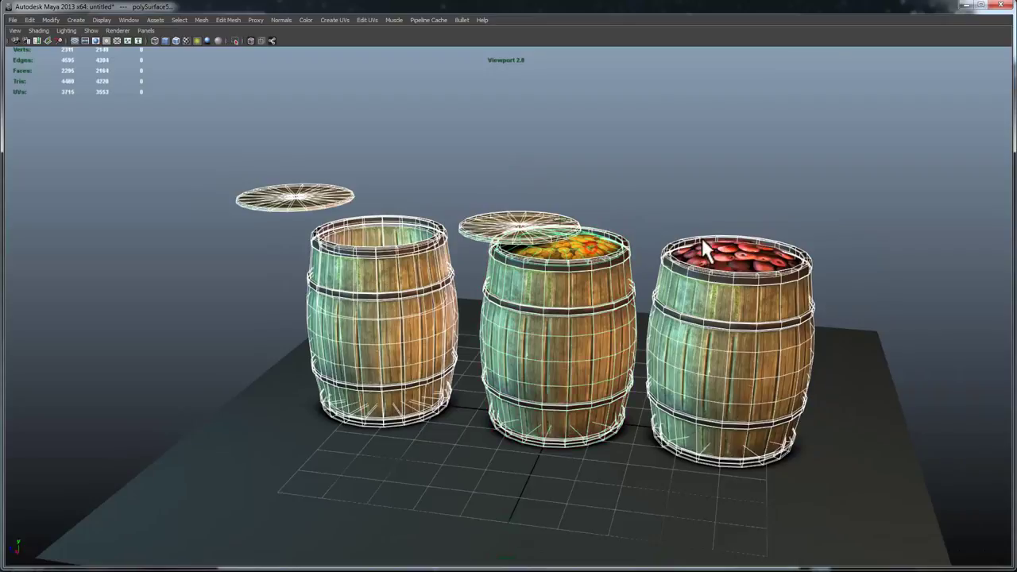
{"action": "left_click", "coordinate": [718, 251], "text": "shift"}
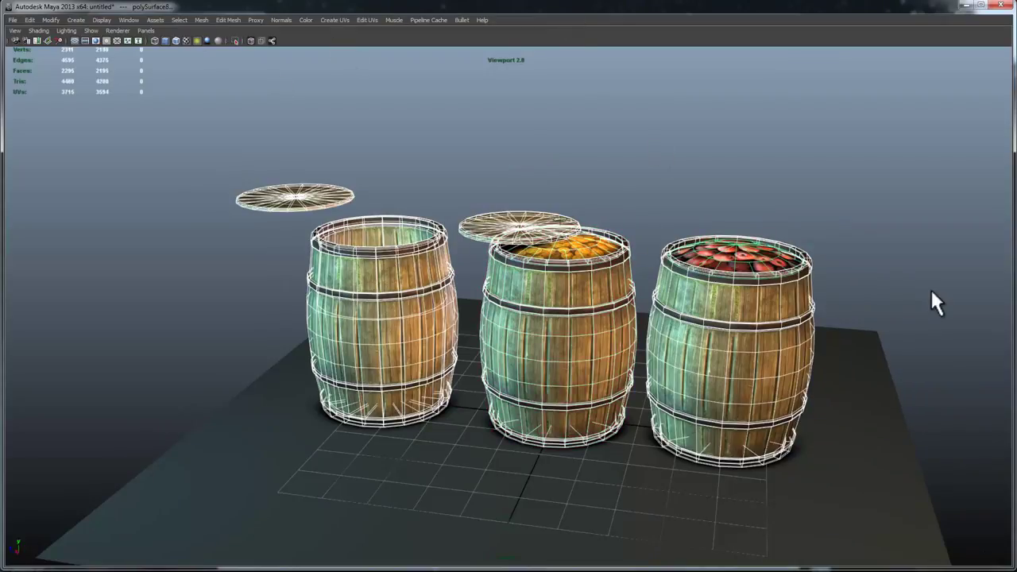
{"action": "key", "text": "Delete"}
{"action": "left_click_drag", "start_coordinate": [509, 362], "coordinate": [645, 350], "text": "alt"}
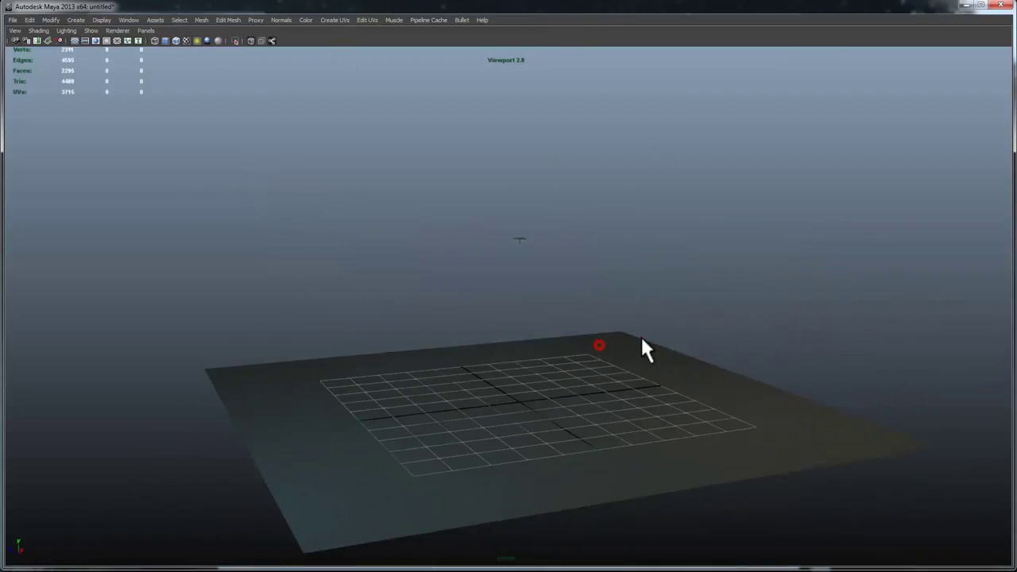
- Select the ground plane and switch the viewport to Default Quality Rendering
{"action": "left_click", "coordinate": [641, 340]}
{"action": "left_click_drag", "start_coordinate": [644, 297], "coordinate": [537, 306], "text": "alt"}
{"action": "left_click", "coordinate": [118, 31]}
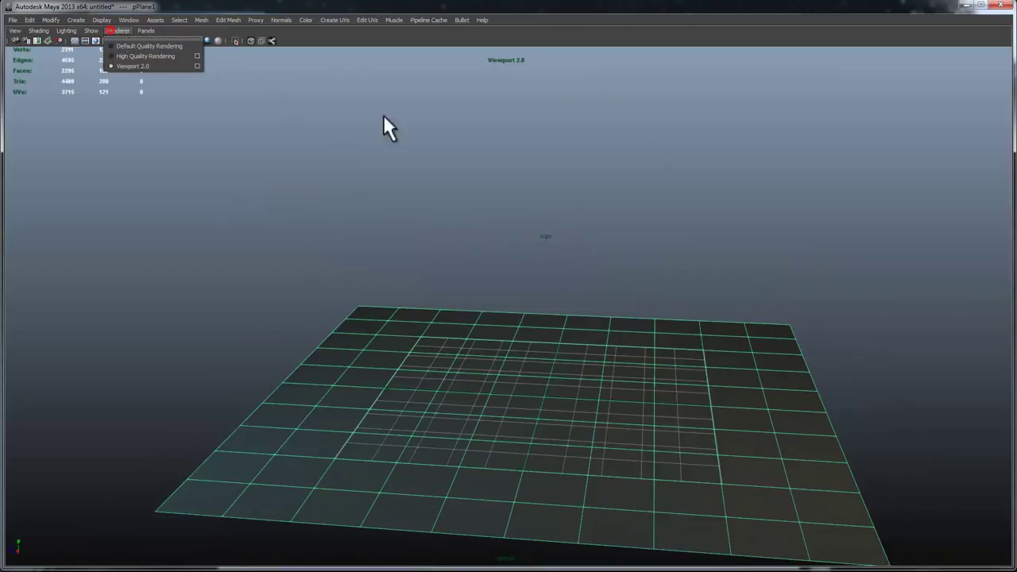
{"action": "left_click", "coordinate": [170, 50]}
{"action": "left_click_drag", "start_coordinate": [606, 240], "coordinate": [554, 236], "text": "alt"}
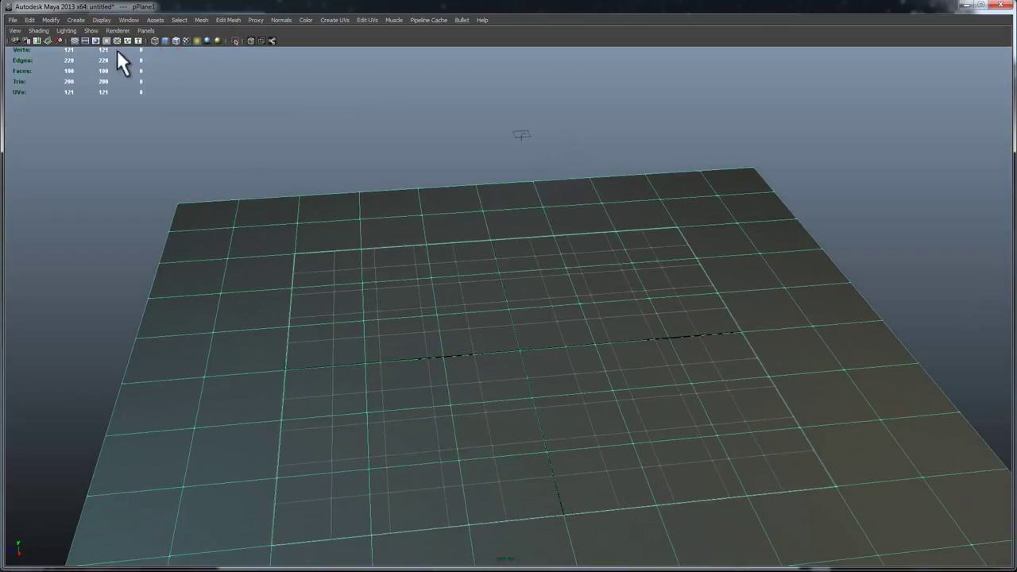
{"action": "left_click", "coordinate": [76, 19]}
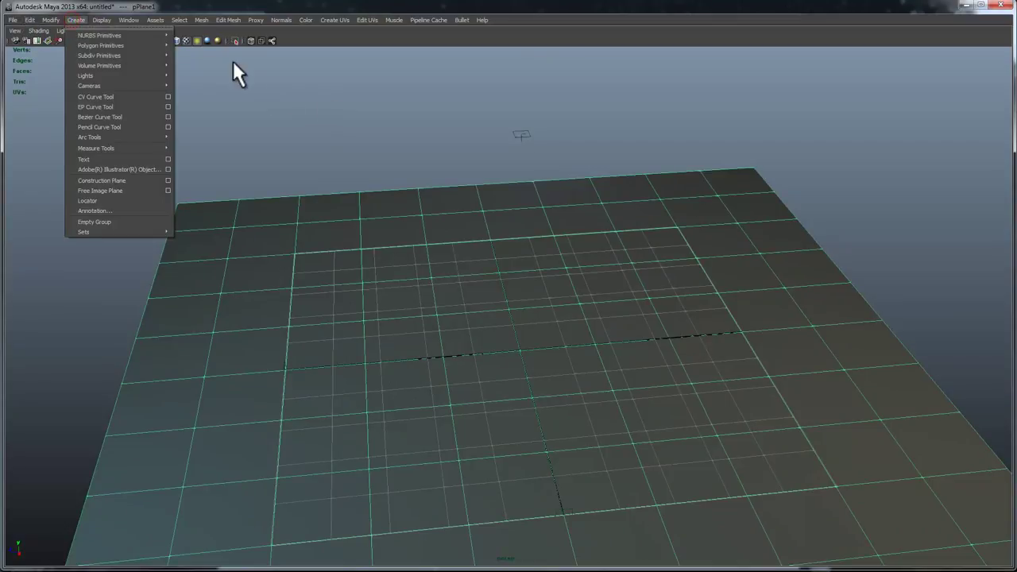
{"action": "left_click_drag", "start_coordinate": [336, 90], "coordinate": [582, 127], "text": "alt"}
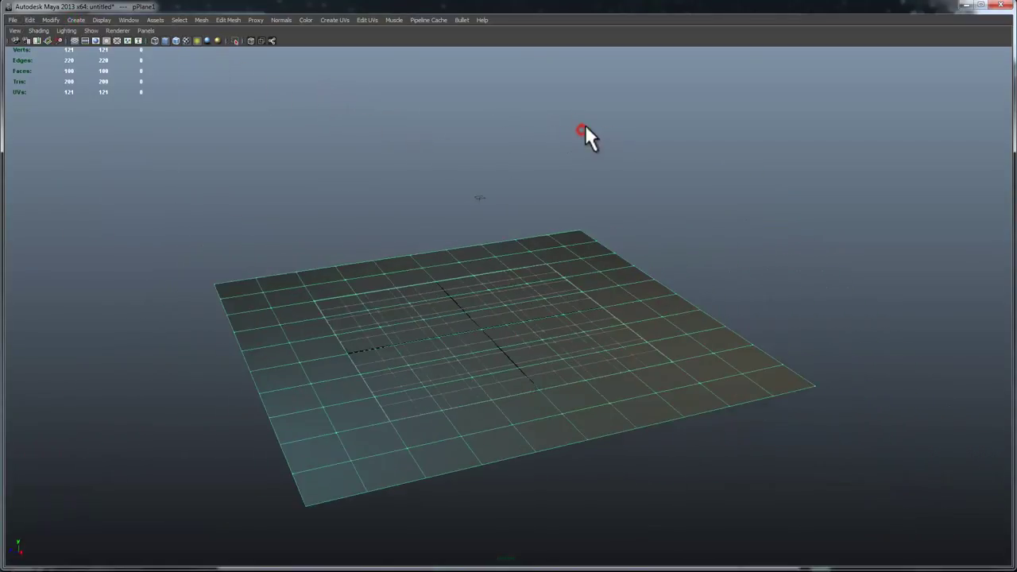
{"action": "left_click", "coordinate": [127, 30]}
{"action": "left_click", "coordinate": [144, 45]}
{"action": "left_click_drag", "start_coordinate": [457, 177], "coordinate": [477, 177], "text": "alt"}
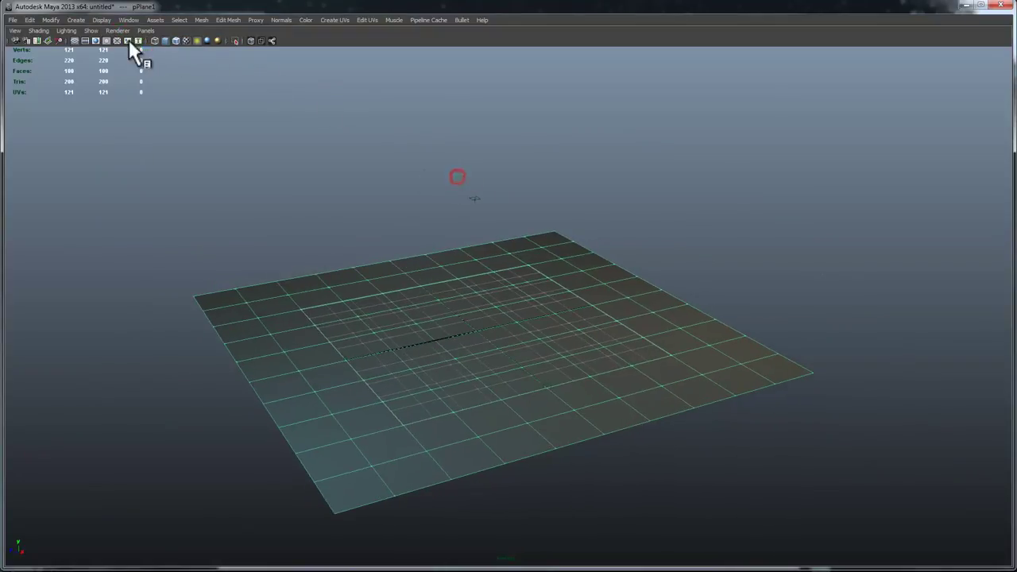
- Create a polygon cylinder primitive
{"action": "left_click", "coordinate": [11, 21]}
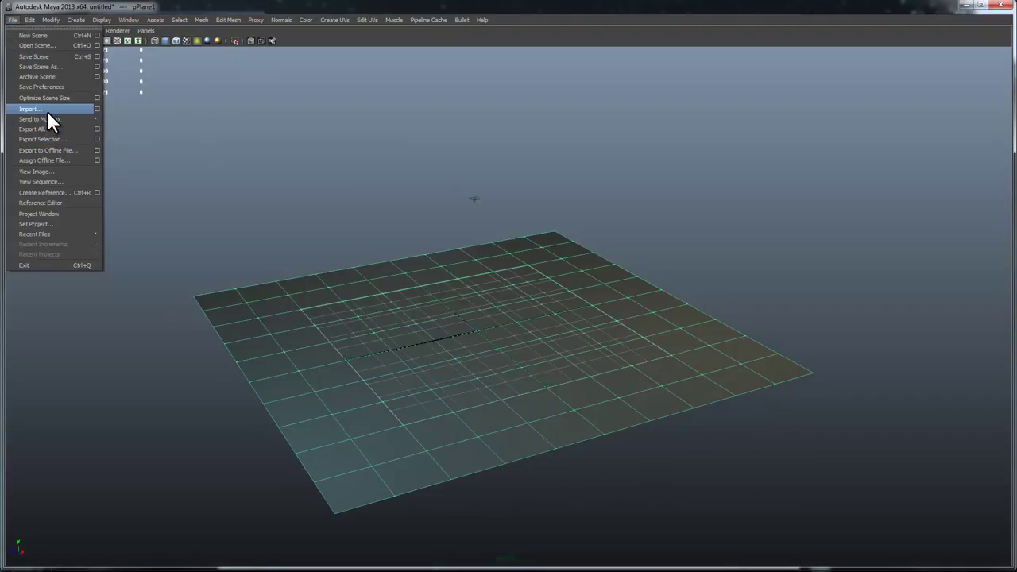
{"action": "mouse_move", "coordinate": [85, 20]}
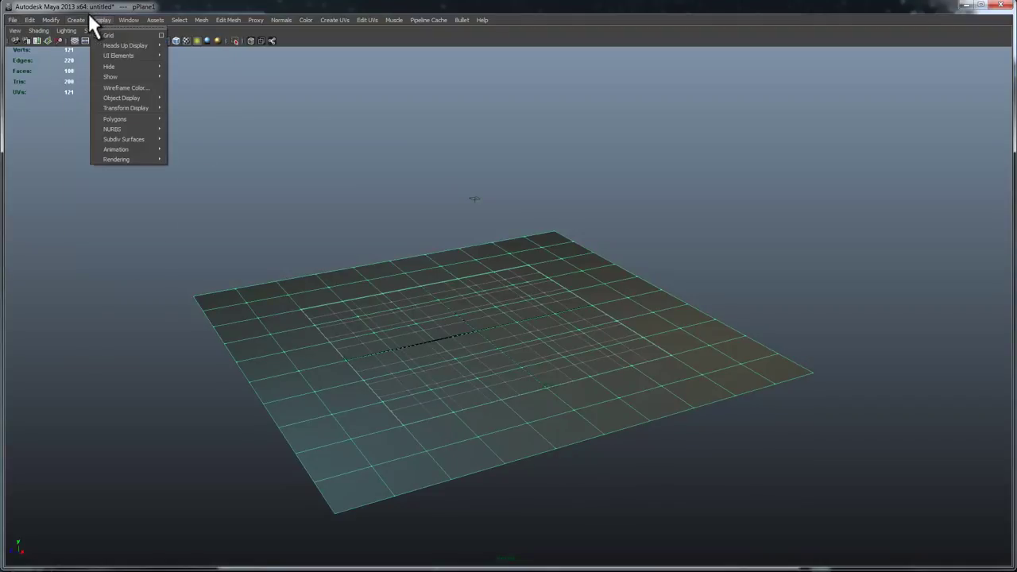
{"action": "mouse_move", "coordinate": [100, 46]}
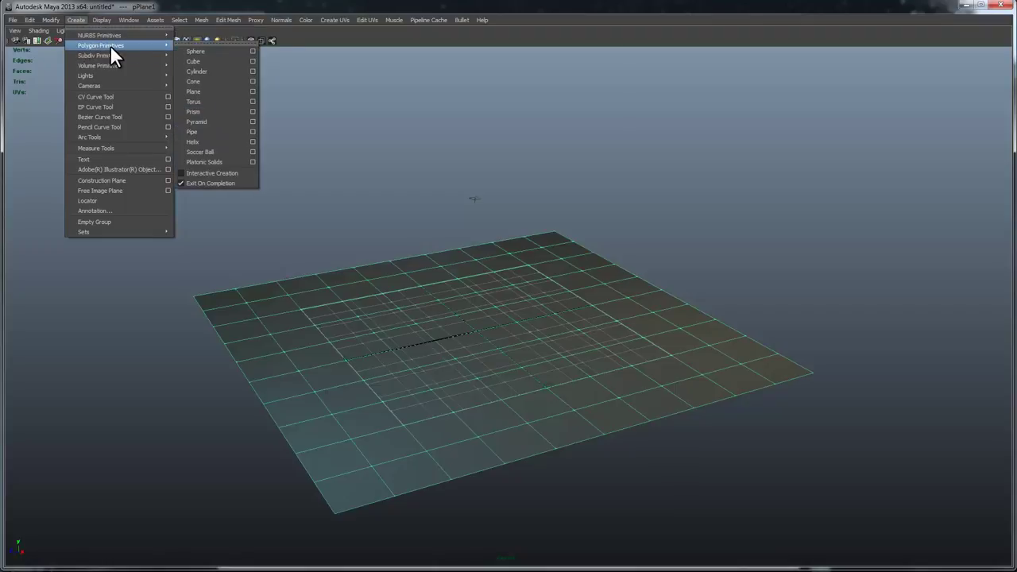
{"action": "mouse_move", "coordinate": [131, 36]}
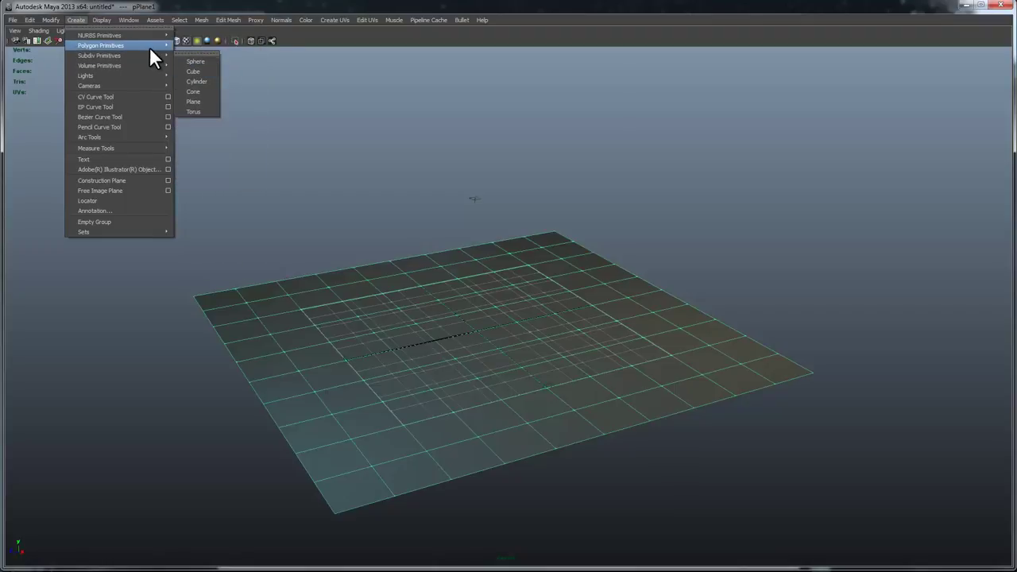
{"action": "mouse_move", "coordinate": [154, 48]}
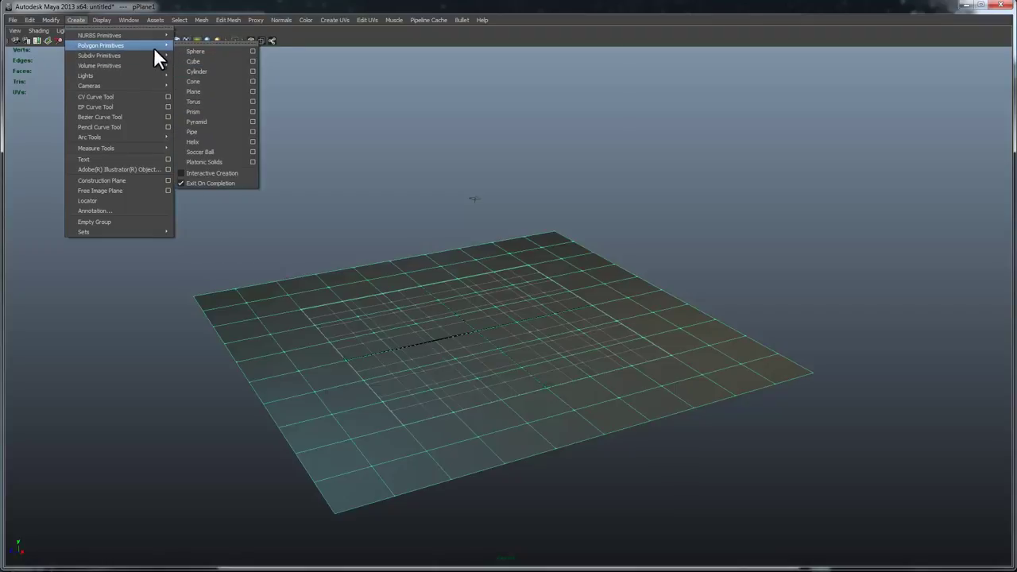
{"action": "left_click", "coordinate": [198, 71]}
- Move the cylinder straight up so that it sits above the ground plane
{"action": "left_click_drag", "start_coordinate": [201, 75], "coordinate": [604, 346], "text": "alt"}
{"action": "left_click_drag", "start_coordinate": [556, 325], "coordinate": [548, 249], "text": "alt"}
{"action": "key", "text": "w"}
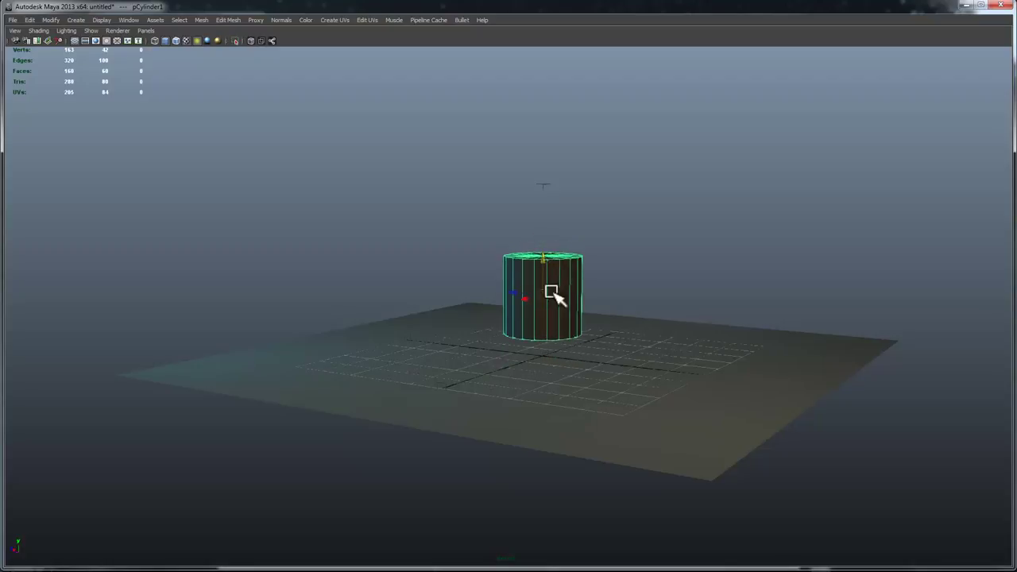
{"action": "left_click_drag", "start_coordinate": [551, 291], "coordinate": [541, 289], "text": "alt"}
{"action": "left_click_drag", "start_coordinate": [547, 346], "coordinate": [559, 324], "text": "alt"}
{"action": "right_click_drag", "start_coordinate": [619, 445], "coordinate": [734, 534], "text": "alt"}
{"action": "key", "text": "Insert"}
{"action": "left_click_drag", "start_coordinate": [606, 357], "coordinate": [509, 238], "text": "alt"}
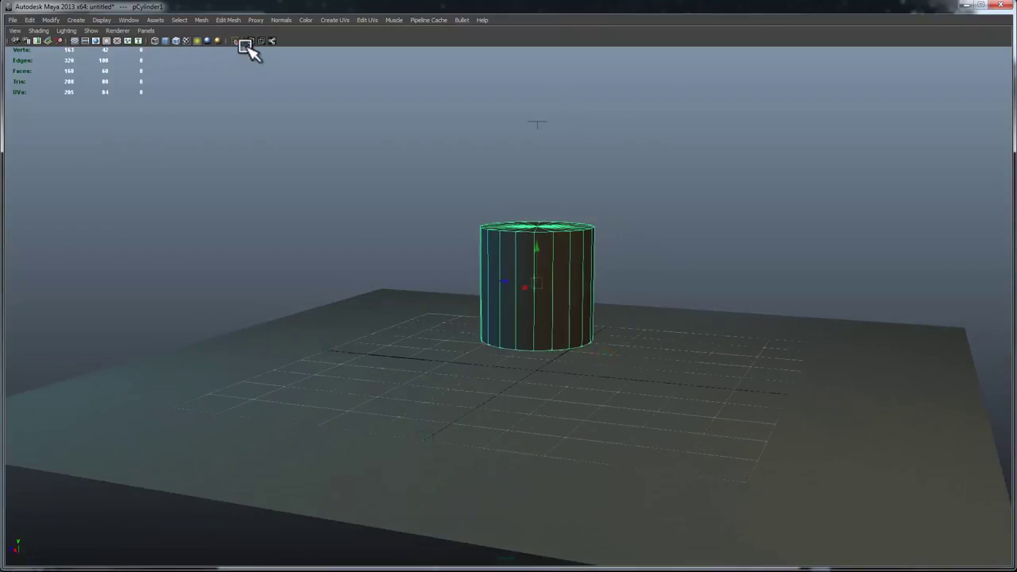
- Delete the ground plane, leaving only the cylinder over the grid
{"action": "left_click", "coordinate": [73, 41]}
{"action": "left_click_drag", "start_coordinate": [499, 324], "coordinate": [404, 313], "text": "alt"}
{"action": "left_click", "coordinate": [402, 311]}
{"action": "key", "text": "Delete"}
{"action": "left_click", "coordinate": [74, 41]}
{"action": "right_click_drag", "start_coordinate": [624, 417], "coordinate": [707, 422], "text": "alt"}
- Show the cylinder in wireframe and move its pivot to the centre of its bottom cap
{"action": "left_click", "coordinate": [606, 307]}
{"action": "middle_click_drag", "start_coordinate": [638, 272], "coordinate": [603, 278], "text": "alt"}
{"action": "right_click_drag", "start_coordinate": [604, 382], "coordinate": [674, 395], "text": "alt"}
{"action": "key", "text": "4"}
{"action": "left_click_drag", "start_coordinate": [541, 337], "coordinate": [549, 334], "text": "alt"}
{"action": "key", "text": "Insert"}
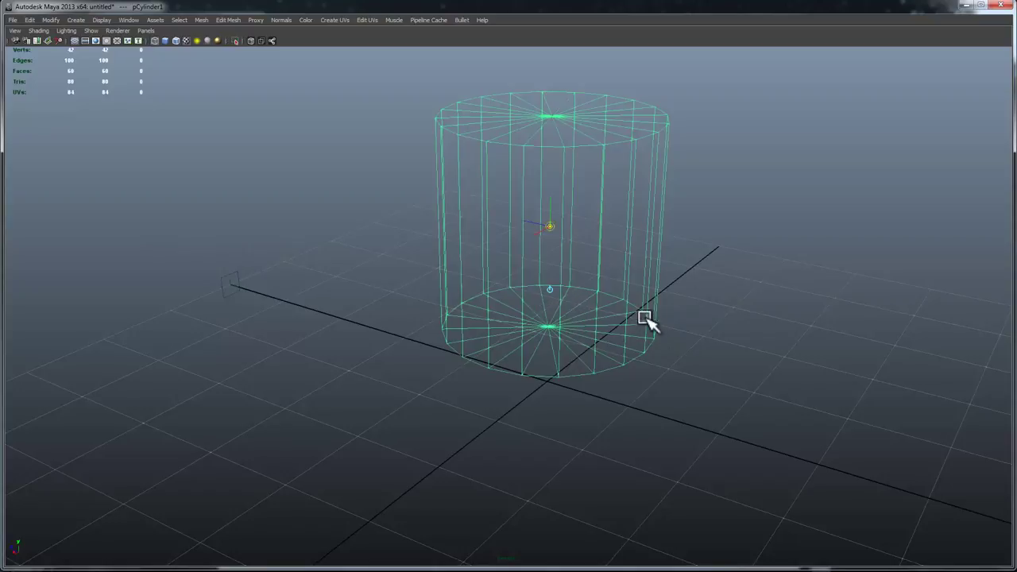
{"action": "middle_click_drag", "start_coordinate": [591, 301], "coordinate": [572, 314]}
- Place the cylinder's base on the grid origin and scale the shaded cylinder taller
{"action": "left_click_drag", "start_coordinate": [554, 322], "coordinate": [624, 334], "text": "alt"}
{"action": "mouse_move", "coordinate": [604, 411]}
{"action": "left_mouse_down", "text": "alt"}
{"action": "mouse_move", "coordinate": [654, 404]}
{"action": "mouse_move", "coordinate": [526, 326]}
{"action": "mouse_move", "coordinate": [556, 347]}
{"action": "left_mouse_up", "text": "alt"}
{"action": "mouse_move", "coordinate": [556, 348]}
{"action": "middle_mouse_down", "text": "alt"}
{"action": "mouse_move", "coordinate": [525, 346]}
{"action": "mouse_move", "coordinate": [596, 353]}
{"action": "middle_mouse_up", "text": "alt"}
{"action": "mouse_move", "coordinate": [596, 353]}
{"action": "left_mouse_down", "text": "alt"}
{"action": "mouse_move", "coordinate": [522, 371]}
{"action": "mouse_move", "coordinate": [554, 358]}
{"action": "left_mouse_up", "text": "alt"}
{"action": "key", "text": "5"}
{"action": "mouse_move", "coordinate": [527, 272]}
{"action": "left_mouse_down", "text": "alt"}
{"action": "mouse_move", "coordinate": [650, 380]}
{"action": "mouse_move", "coordinate": [672, 379]}
{"action": "mouse_move", "coordinate": [475, 391]}
{"action": "mouse_move", "coordinate": [469, 359]}
{"action": "mouse_move", "coordinate": [549, 379]}
{"action": "mouse_move", "coordinate": [538, 340]}
{"action": "mouse_move", "coordinate": [552, 366]}
{"action": "mouse_move", "coordinate": [597, 382]}
{"action": "mouse_move", "coordinate": [641, 281]}
{"action": "mouse_move", "coordinate": [545, 236]}
{"action": "mouse_move", "coordinate": [548, 254]}
{"action": "mouse_move", "coordinate": [578, 239]}
{"action": "mouse_move", "coordinate": [518, 264]}
{"action": "left_mouse_up", "text": "alt"}
{"action": "middle_click_drag", "start_coordinate": [563, 291], "coordinate": [565, 334], "text": "alt"}
{"action": "mouse_move", "coordinate": [534, 329]}
{"action": "left_mouse_down", "text": "alt"}
{"action": "mouse_move", "coordinate": [521, 322]}
{"action": "mouse_move", "coordinate": [536, 323]}
{"action": "left_mouse_up", "text": "alt"}
- Assign a new Phong material to the cylinder
{"action": "right_click", "coordinate": [537, 323]}
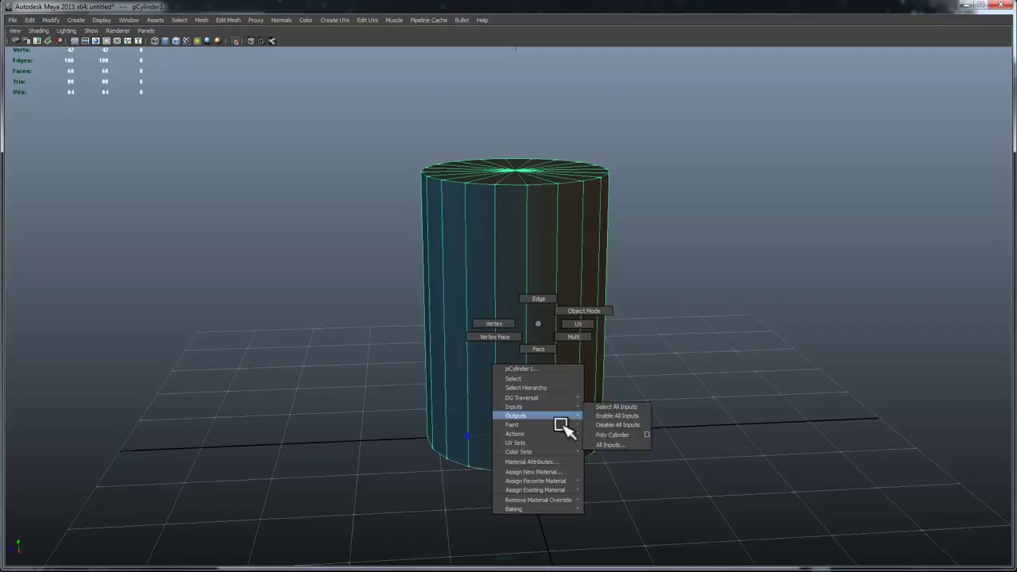
{"action": "mouse_move", "coordinate": [569, 482]}
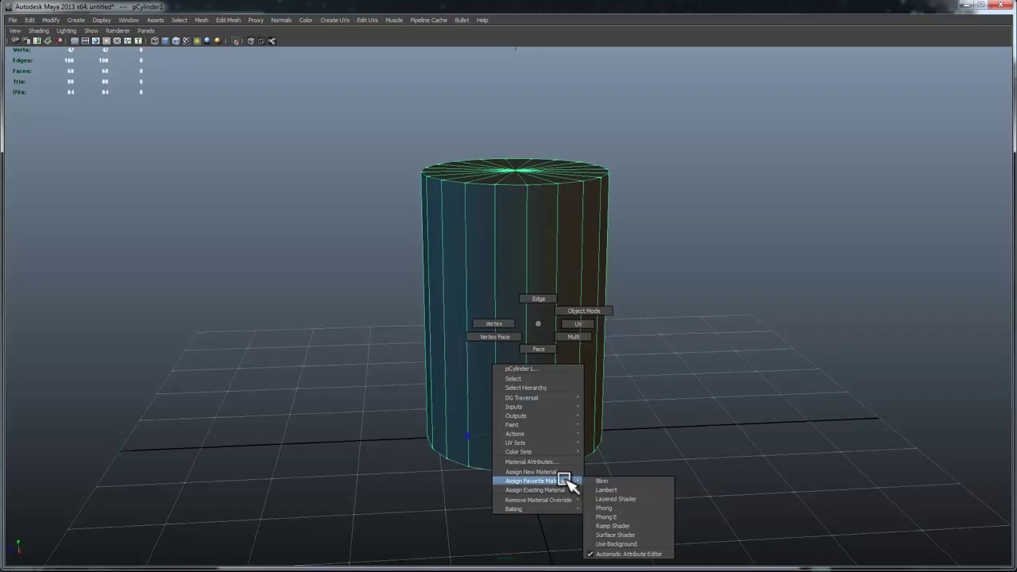
{"action": "left_click", "coordinate": [615, 505]}
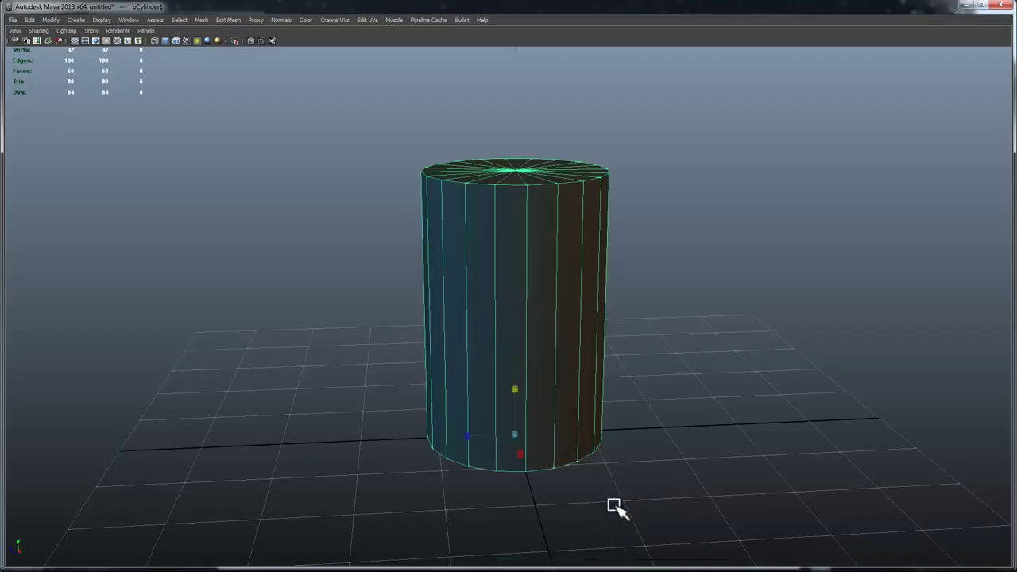
{"action": "middle_click_drag", "start_coordinate": [509, 237], "coordinate": [632, 282], "text": "alt"}
{"action": "left_click_drag", "start_coordinate": [561, 278], "coordinate": [540, 274], "text": "alt"}
- Add a file texture to the Phong material's color and load Misc_OakbarrelOld_1k_d.tga from the Misc_OakbarrelOld_1k_TGA folder
{"action": "middle_click_drag", "start_coordinate": [994, 182], "coordinate": [592, 190]}
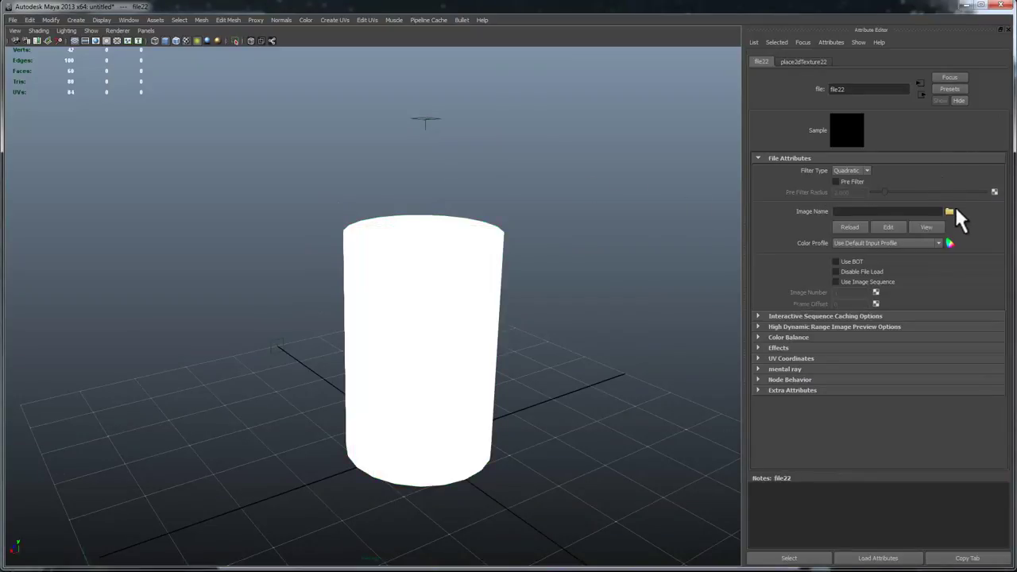
{"action": "left_click", "coordinate": [950, 211]}
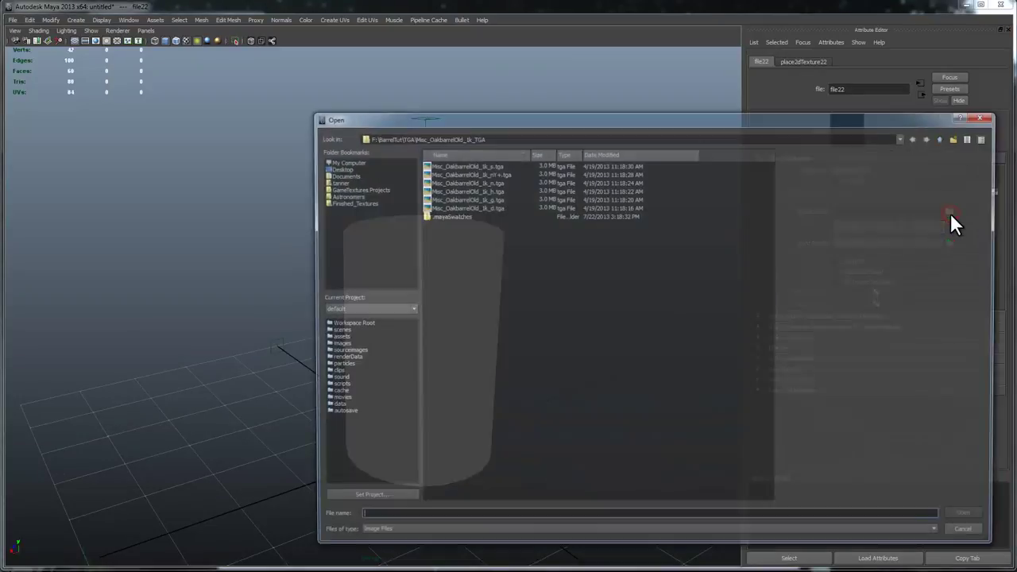
{"action": "left_click_drag", "start_coordinate": [494, 122], "coordinate": [418, 104]}
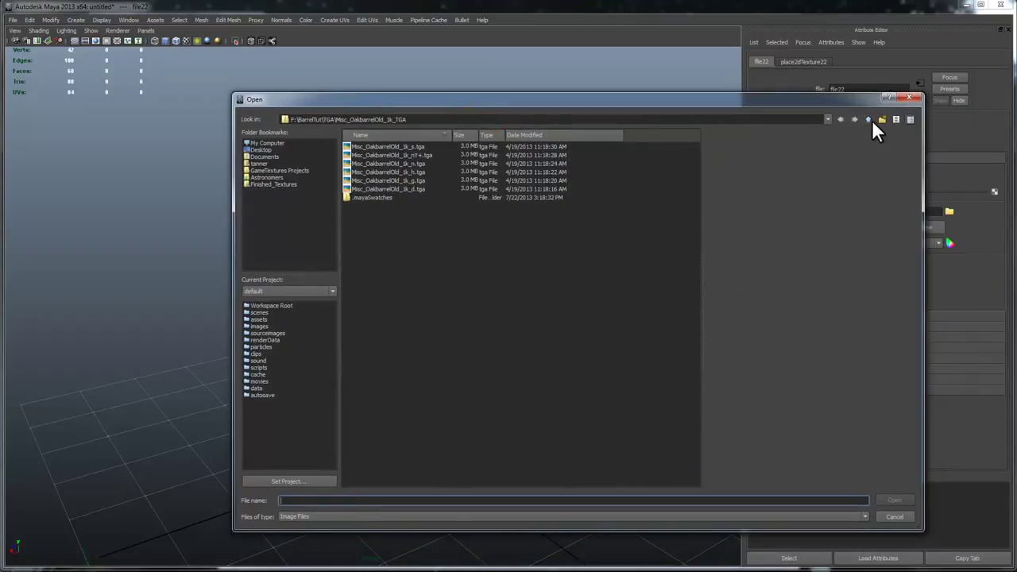
{"action": "left_click", "coordinate": [868, 119]}
{"action": "left_click", "coordinate": [469, 273]}
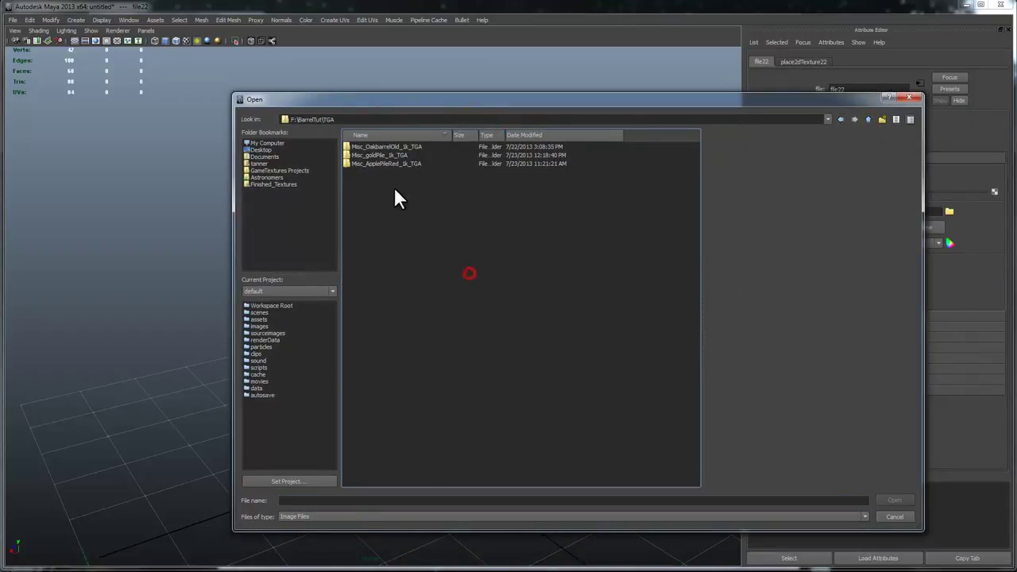
{"action": "left_click", "coordinate": [383, 147]}
{"action": "double_click", "coordinate": [412, 148]}
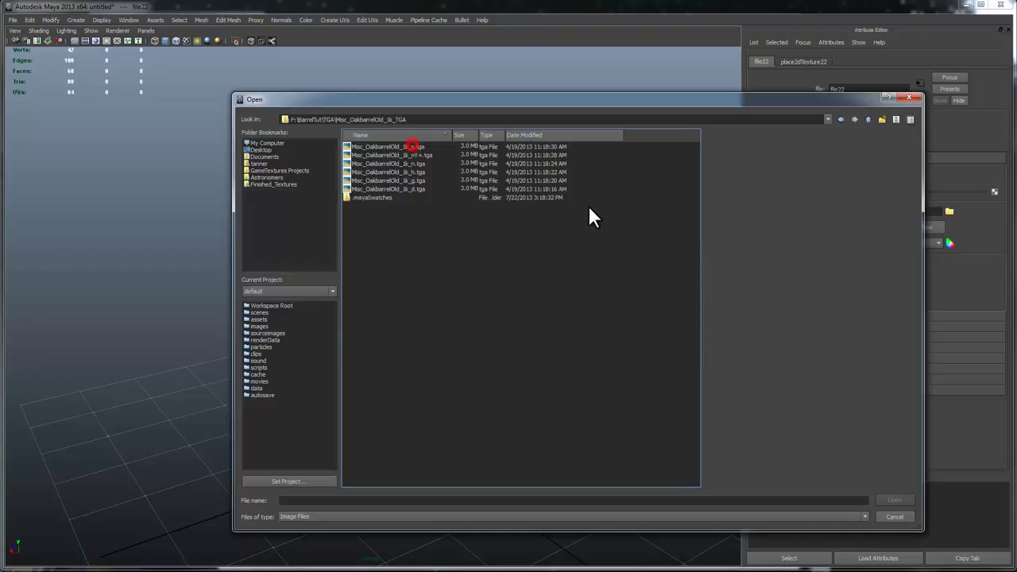
{"action": "left_click", "coordinate": [423, 191]}
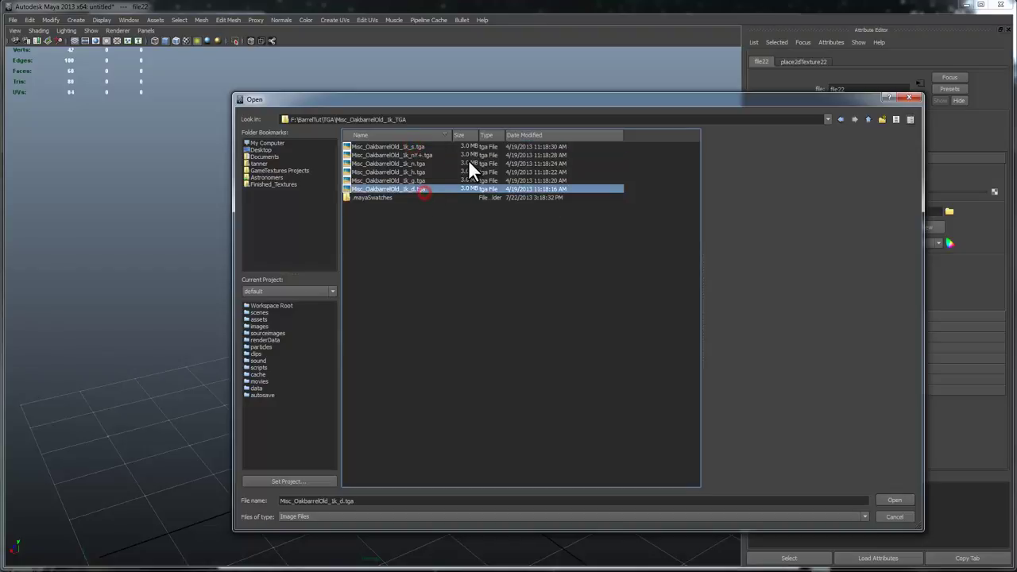
{"action": "double_click", "coordinate": [424, 189]}
- Select the textured cylinder and inspect how the oak texture wraps around its side
{"action": "left_click_drag", "start_coordinate": [517, 289], "coordinate": [407, 295], "text": "alt"}
{"action": "left_click", "coordinate": [408, 295]}
{"action": "left_click_drag", "start_coordinate": [429, 340], "coordinate": [493, 358], "text": "alt"}
{"action": "right_click_drag", "start_coordinate": [492, 358], "coordinate": [439, 321], "text": "alt"}
{"action": "middle_click_drag", "start_coordinate": [439, 321], "coordinate": [463, 314], "text": "alt"}
{"action": "left_click_drag", "start_coordinate": [461, 315], "coordinate": [540, 318], "text": "alt"}
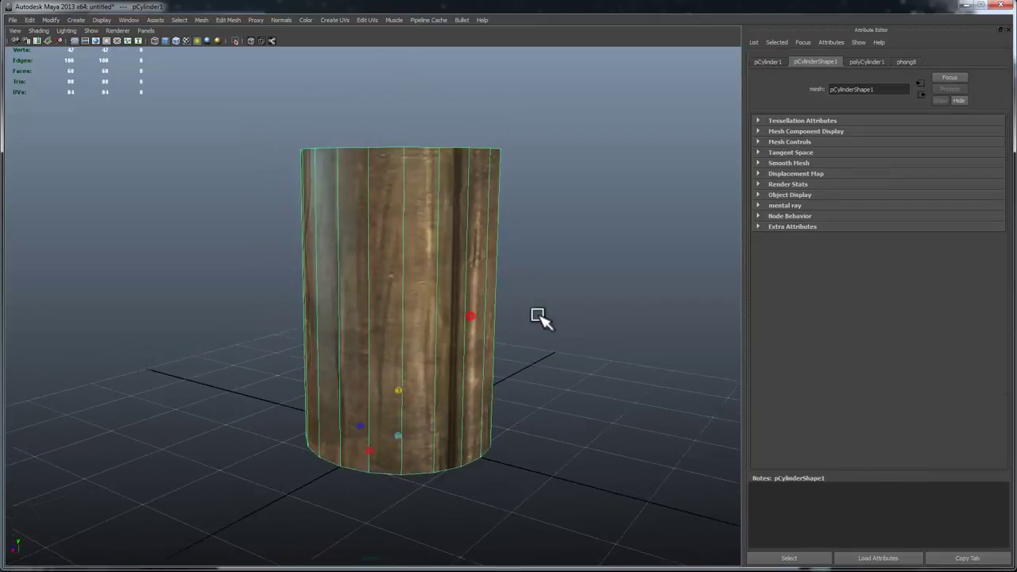
- Apply a cylindrical UV mapping to the cylinder and widen its horizontal projection sweep to 360
{"action": "left_click", "coordinate": [1005, 31]}
{"action": "right_click_drag", "start_coordinate": [750, 241], "coordinate": [677, 237], "text": "alt"}
{"action": "key", "text": "ctrl+space"}
{"action": "mouse_move", "coordinate": [676, 236]}
{"action": "left_mouse_down", "text": "alt"}
{"action": "mouse_move", "coordinate": [656, 238]}
{"action": "mouse_move", "coordinate": [676, 250]}
{"action": "mouse_move", "coordinate": [683, 240]}
{"action": "left_mouse_up", "text": "alt"}
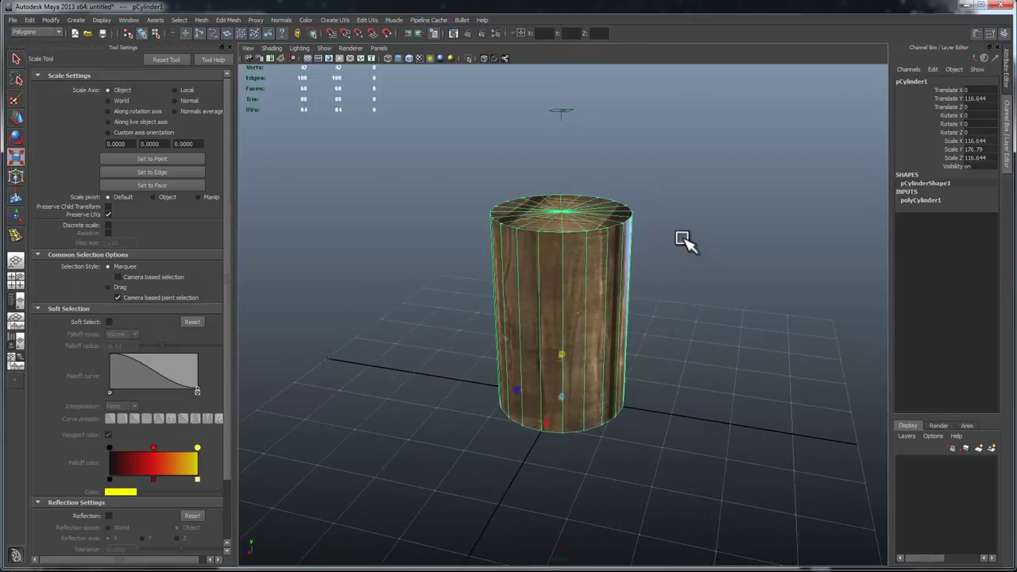
{"action": "left_click_drag", "start_coordinate": [618, 197], "coordinate": [633, 204], "text": "alt"}
{"action": "left_click", "coordinate": [369, 20]}
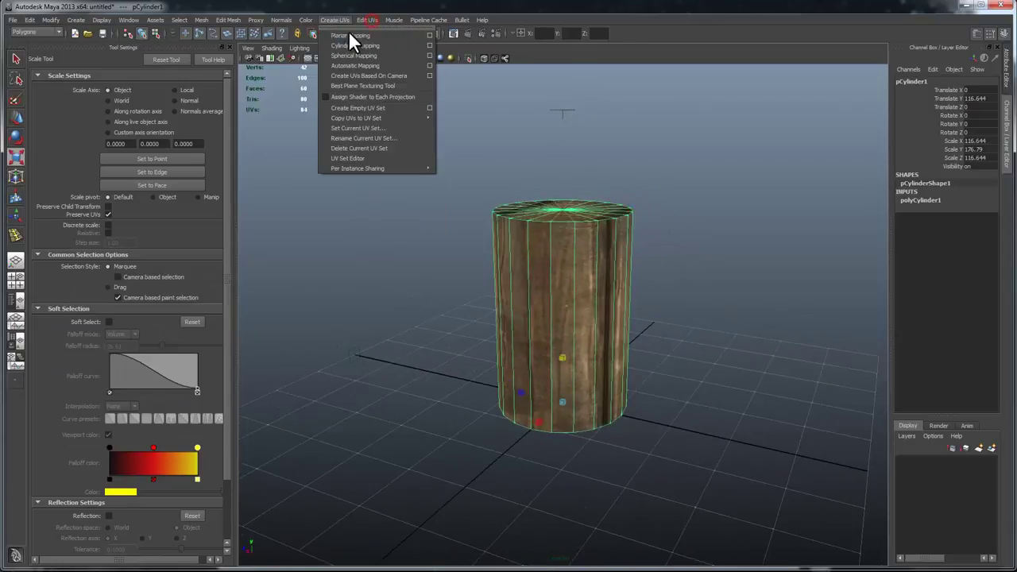
{"action": "left_click", "coordinate": [357, 47]}
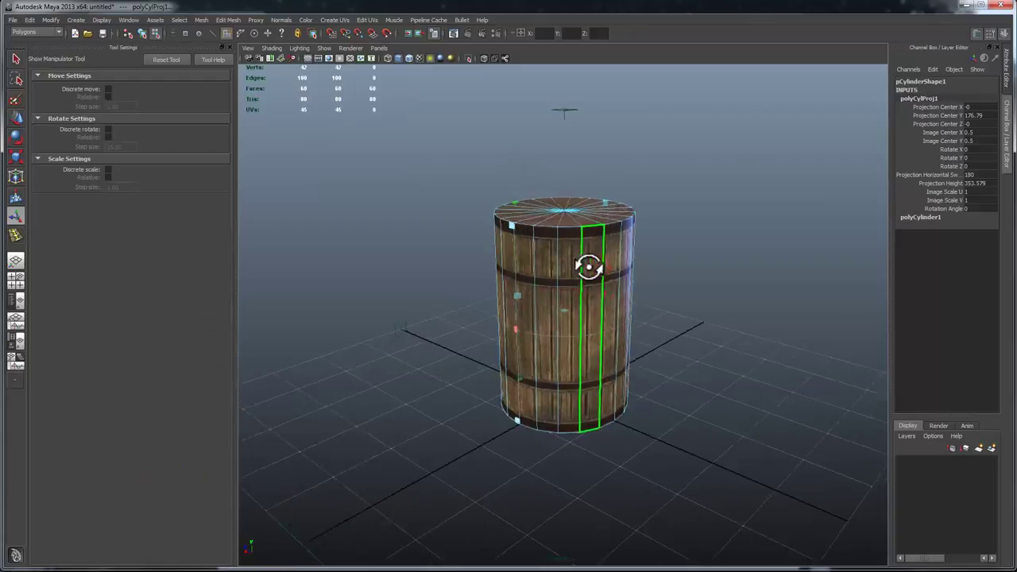
{"action": "left_click", "coordinate": [335, 20]}
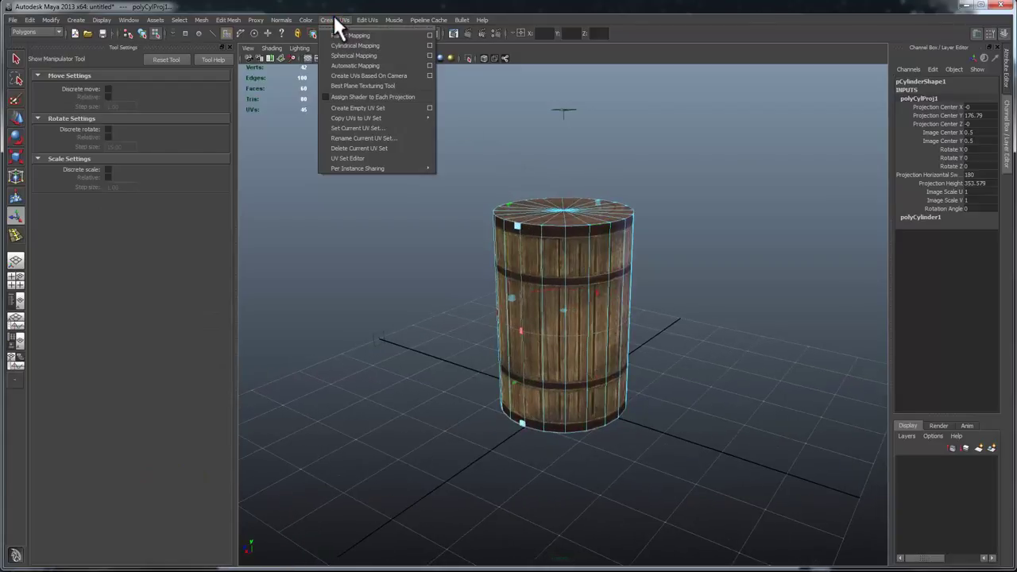
{"action": "left_click_drag", "start_coordinate": [578, 250], "coordinate": [524, 332], "text": "alt"}
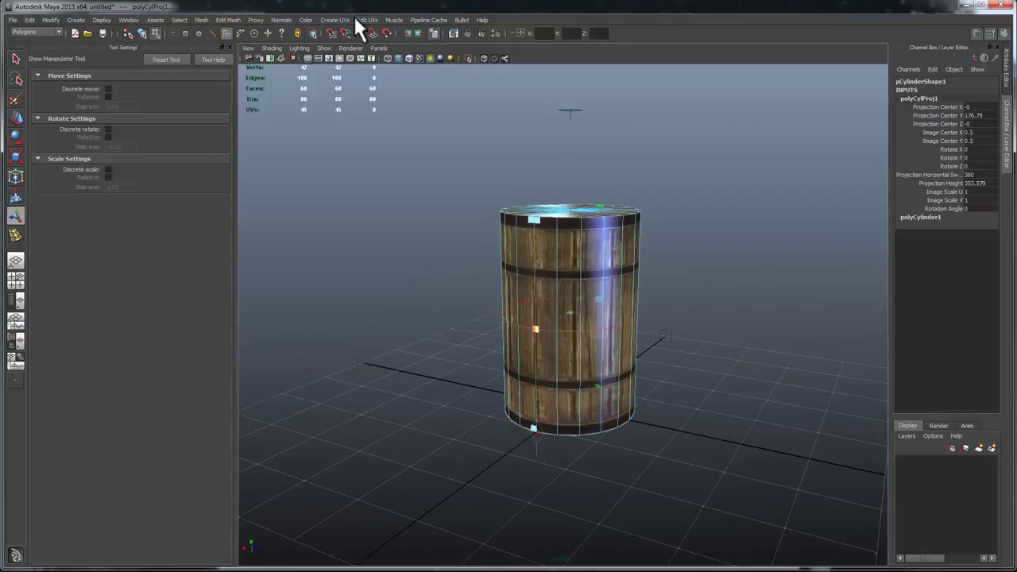
- Open the UV Texture Editor and select the cylinder's entire UV shell
{"action": "left_click", "coordinate": [355, 17]}
{"action": "left_click", "coordinate": [378, 232]}
{"action": "right_click_drag", "start_coordinate": [529, 355], "coordinate": [386, 302], "text": "alt"}
{"action": "middle_click_drag", "start_coordinate": [386, 302], "coordinate": [450, 264], "text": "alt"}
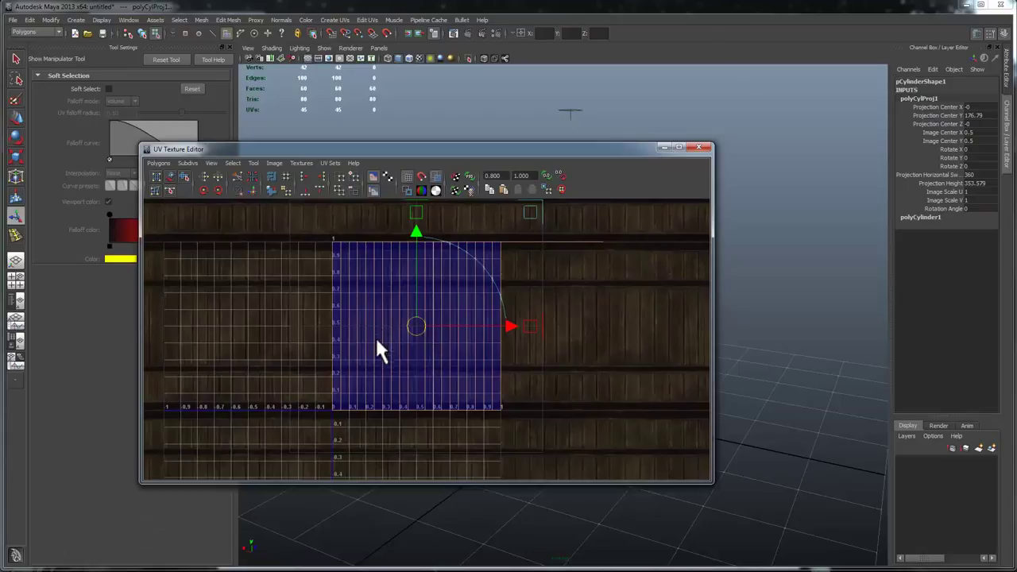
{"action": "left_click_drag", "start_coordinate": [459, 149], "coordinate": [614, 123]}
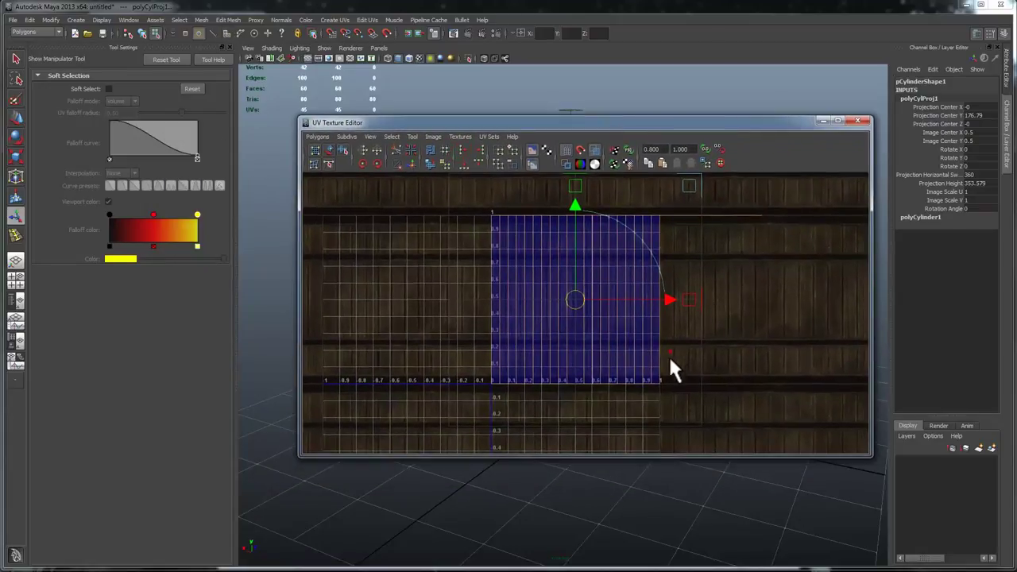
{"action": "left_click_drag", "start_coordinate": [670, 352], "coordinate": [622, 397]}
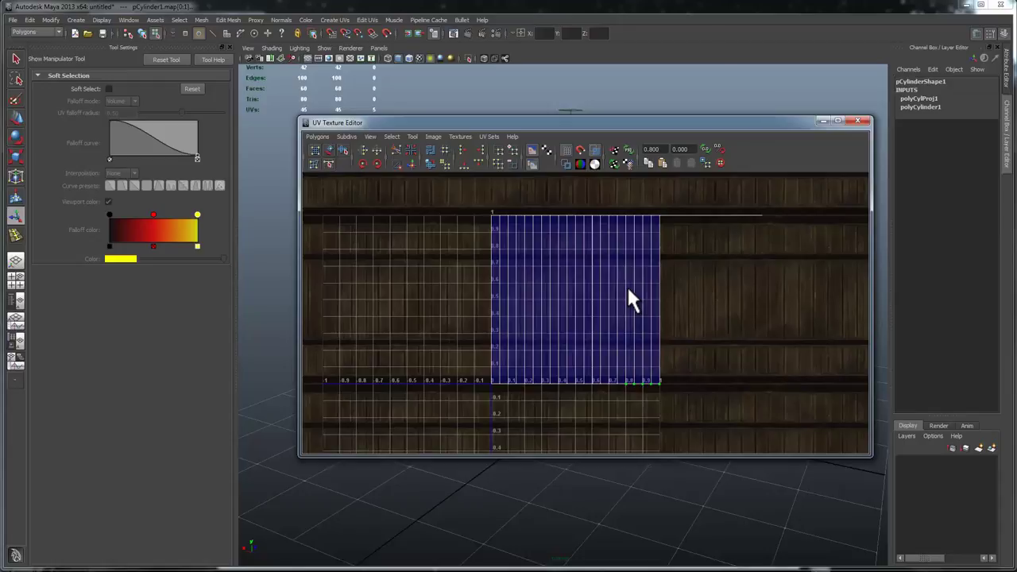
{"action": "right_click", "coordinate": [664, 326], "text": "ctrl"}
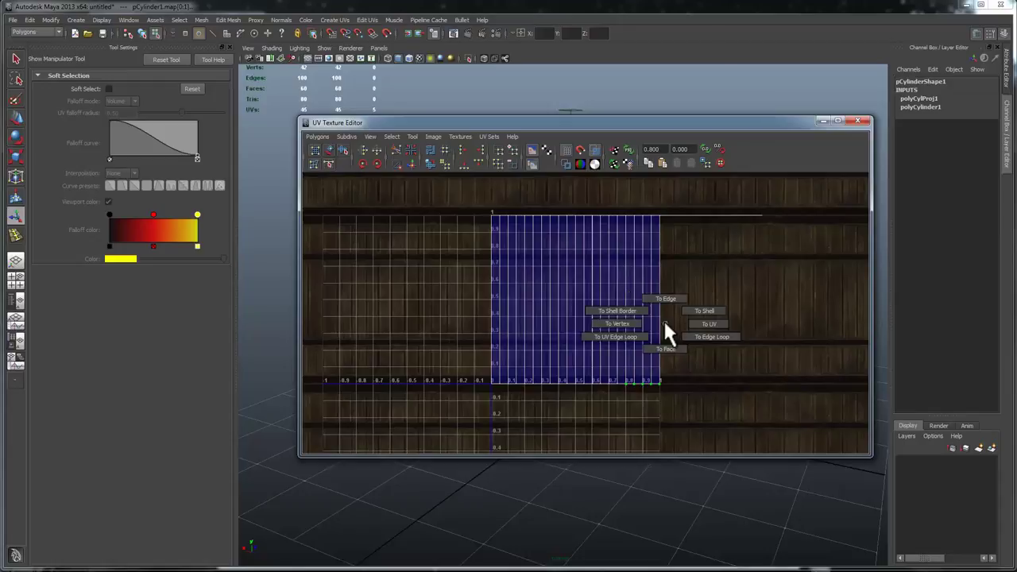
{"action": "left_click", "coordinate": [704, 310]}
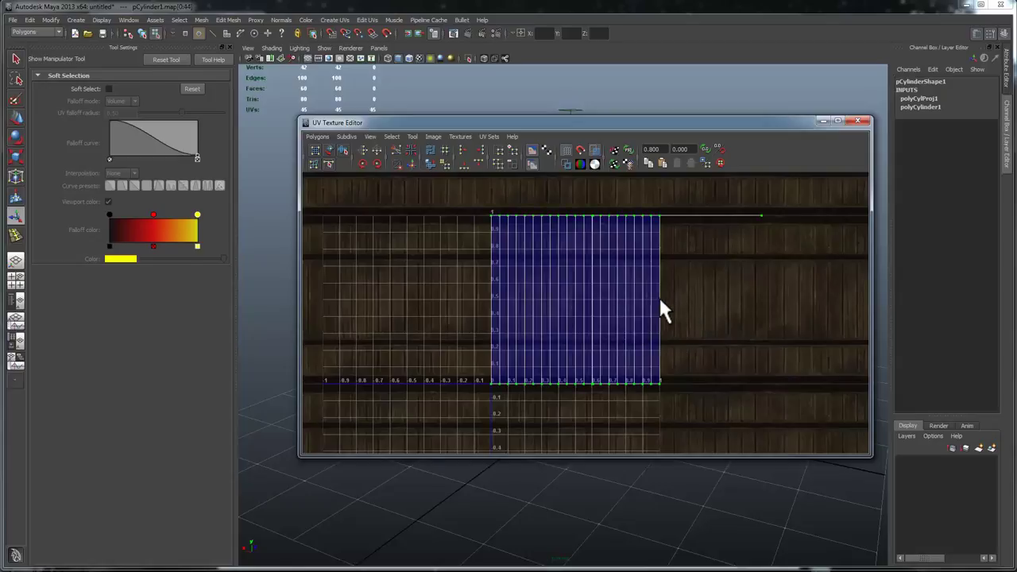
{"action": "key", "text": "w"}
{"action": "mouse_move", "coordinate": [680, 296]}
{"action": "left_mouse_down"}
{"action": "mouse_move", "coordinate": [721, 284]}
{"action": "mouse_move", "coordinate": [667, 285]}
{"action": "left_mouse_up"}
{"action": "key", "text": "ctrl+z"}
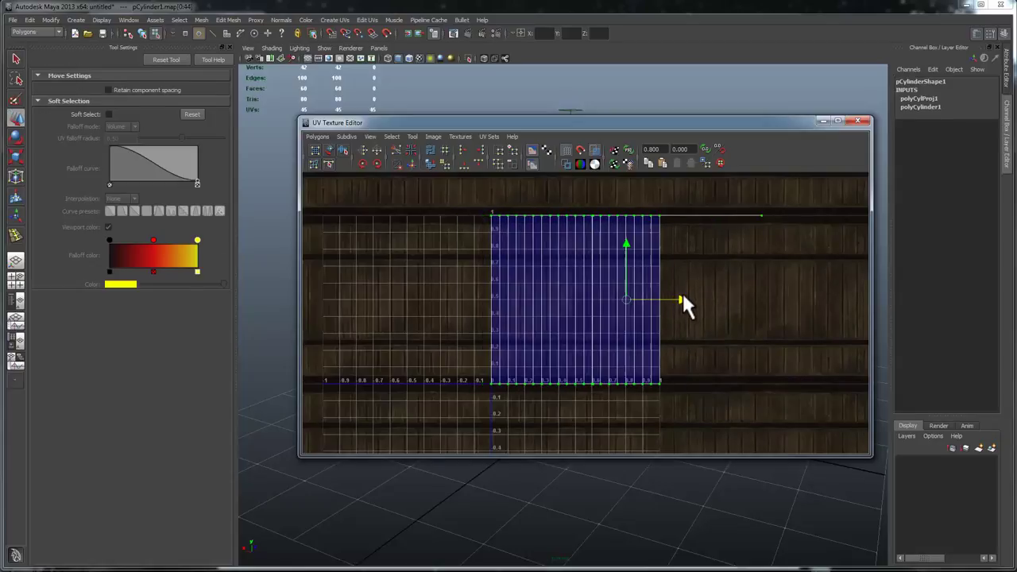
- Scale the UV shell wider horizontally so the planks repeat more around the barrel, and close the UV Texture Editor
{"action": "left_click_drag", "start_coordinate": [653, 127], "coordinate": [428, 250]}
{"action": "key", "text": "r"}
{"action": "left_click_drag", "start_coordinate": [460, 350], "coordinate": [494, 351]}
{"action": "left_click_drag", "start_coordinate": [464, 181], "coordinate": [688, 261]}
{"action": "left_click_drag", "start_coordinate": [661, 120], "coordinate": [667, 191], "text": "alt"}
{"action": "left_click_drag", "start_coordinate": [685, 434], "coordinate": [682, 434]}
{"action": "left_click_drag", "start_coordinate": [668, 207], "coordinate": [588, 205], "text": "alt"}
{"action": "middle_click_drag", "start_coordinate": [588, 205], "coordinate": [587, 206], "text": "alt"}
{"action": "left_click_drag", "start_coordinate": [586, 205], "coordinate": [674, 224], "text": "alt"}
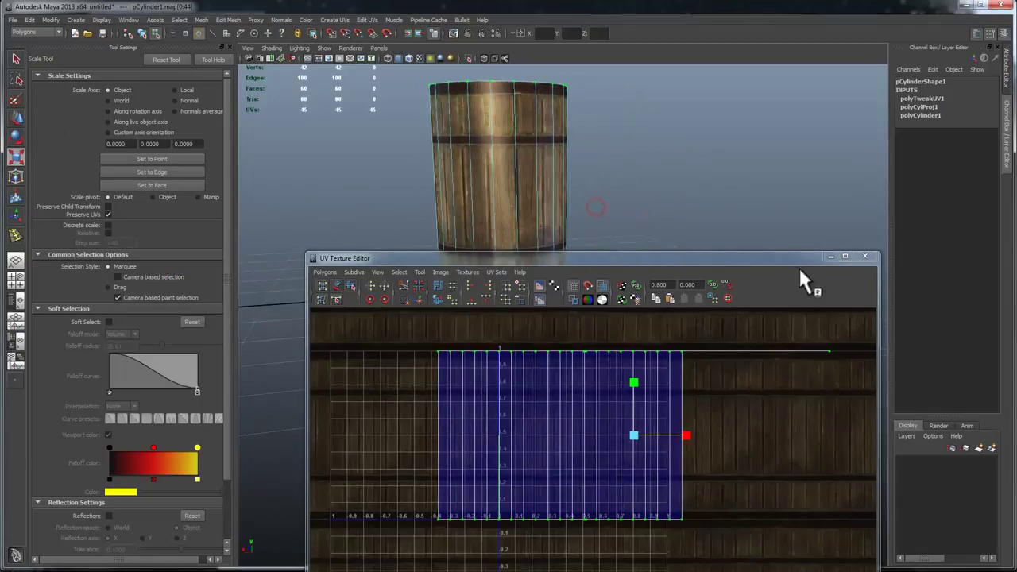
{"action": "left_click", "coordinate": [865, 257]}
- Clear the selection and display the barrel with all lights to check the planks around its side
{"action": "left_click_drag", "start_coordinate": [560, 152], "coordinate": [676, 222], "text": "alt"}
{"action": "left_click", "coordinate": [676, 224]}
{"action": "middle_click_drag", "start_coordinate": [656, 270], "coordinate": [635, 320], "text": "alt"}
{"action": "right_click_drag", "start_coordinate": [636, 320], "coordinate": [681, 321], "text": "alt"}
{"action": "middle_click_drag", "start_coordinate": [613, 261], "coordinate": [649, 268], "text": "alt"}
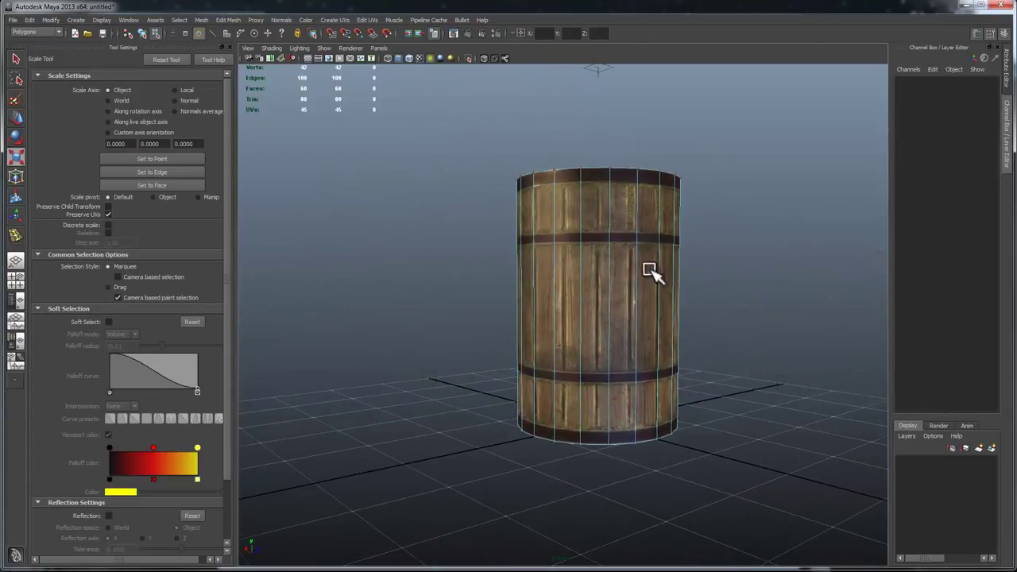
{"action": "key", "text": "7"}
{"action": "left_click_drag", "start_coordinate": [650, 270], "coordinate": [669, 268], "text": "alt"}
{"action": "key", "text": "q"}
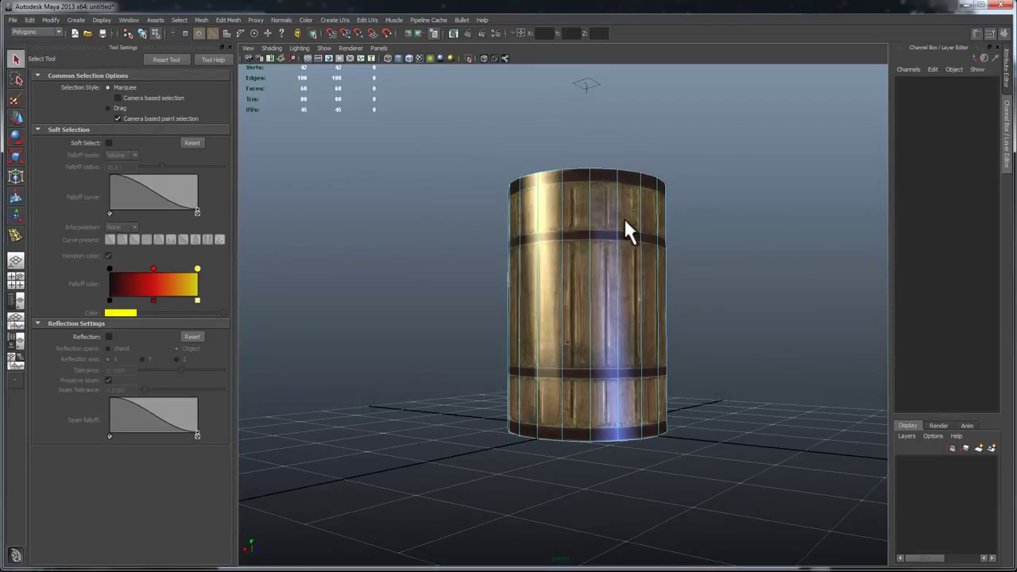
- Split the side's vertical edge ring at mid-height and scale the new edge loop outward to bulge the barrel
{"action": "left_click", "coordinate": [588, 278]}
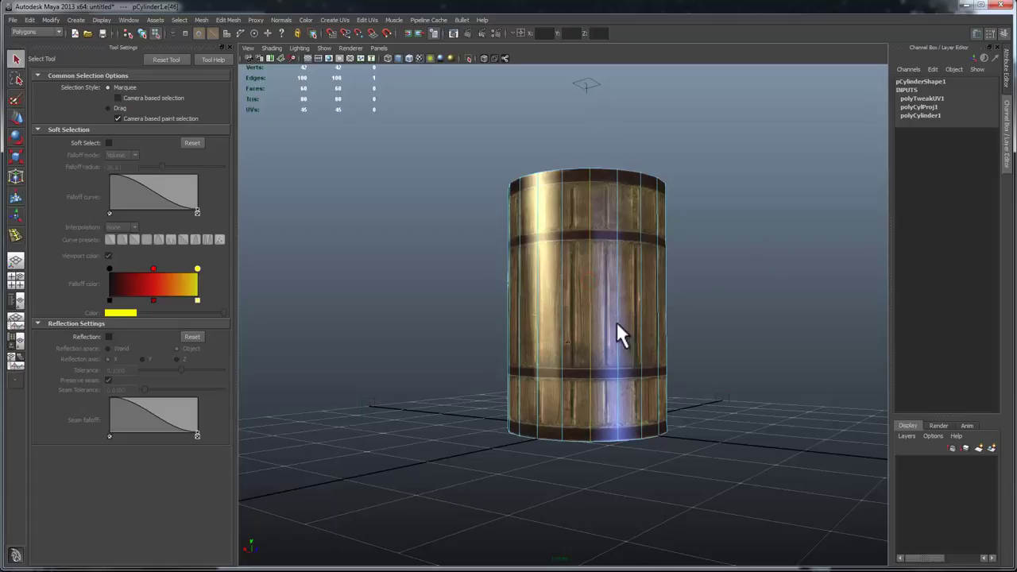
{"action": "right_click", "coordinate": [598, 271], "text": "shift"}
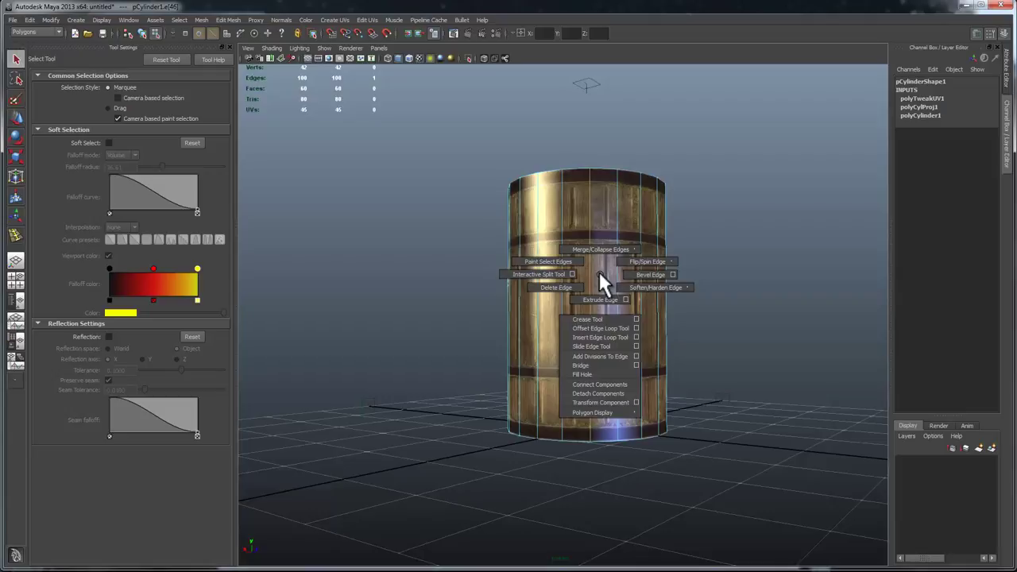
{"action": "right_click", "coordinate": [592, 243], "text": "ctrl"}
{"action": "right_click_drag", "start_coordinate": [592, 243], "coordinate": [619, 274], "text": "ctrl"}
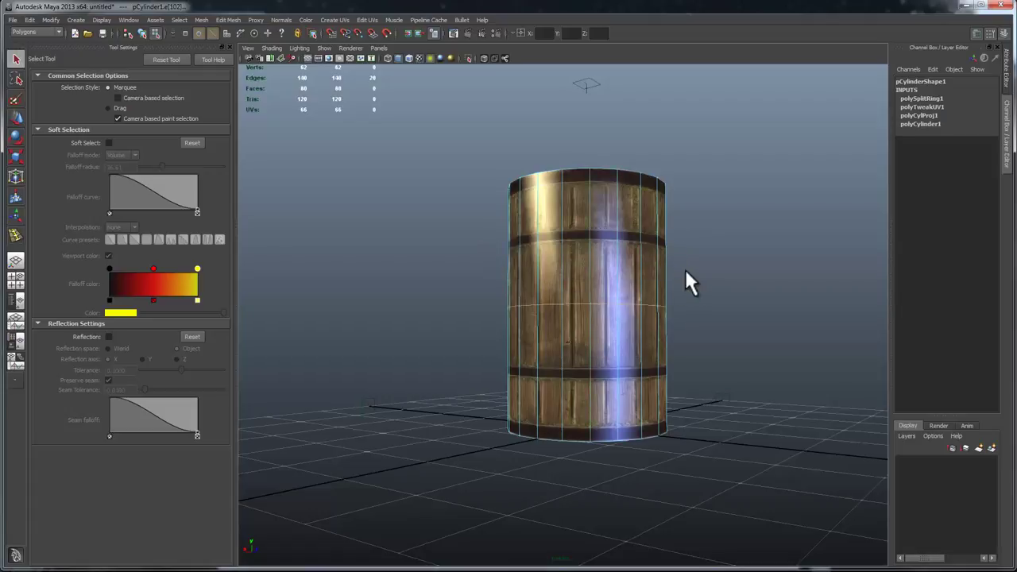
{"action": "left_click_drag", "start_coordinate": [670, 295], "coordinate": [699, 299], "text": "alt"}
{"action": "key", "text": "r"}
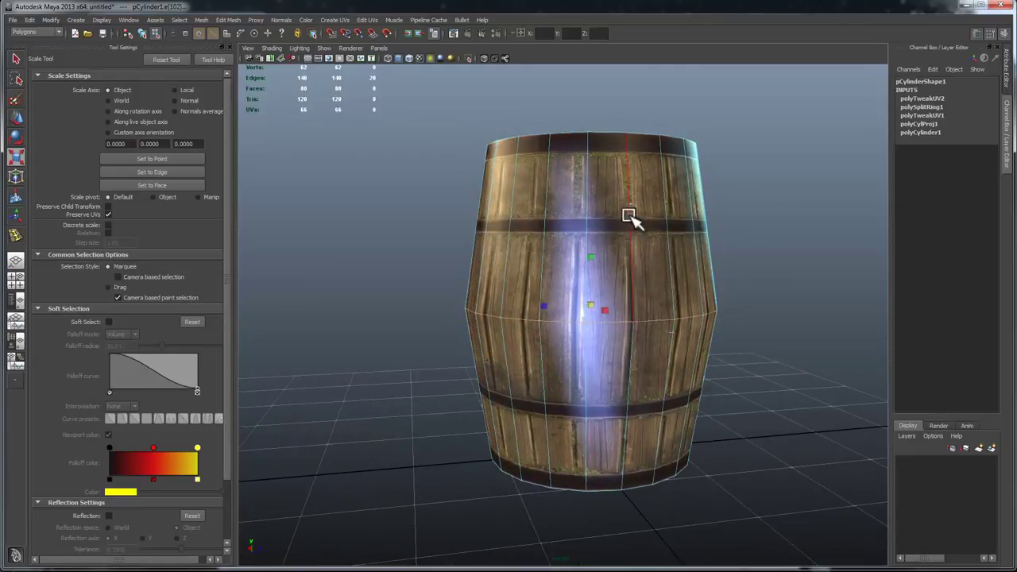
- Split the edge rings above and below the middle loop to add an edge loop at each metal band
{"action": "left_click", "coordinate": [628, 225]}
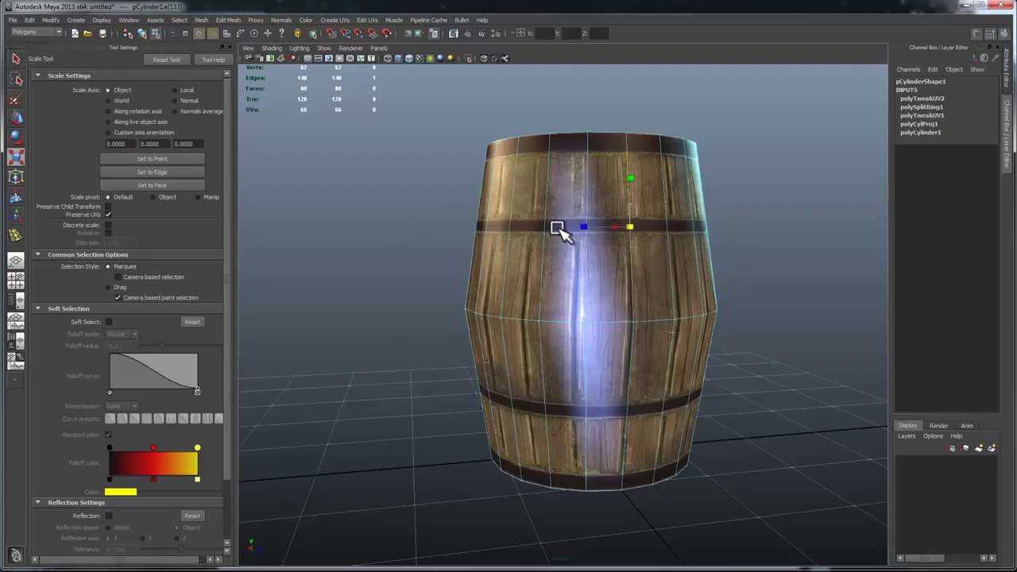
{"action": "key", "text": "g"}
{"action": "left_click_drag", "start_coordinate": [647, 256], "coordinate": [560, 256], "text": "alt"}
{"action": "middle_click_drag", "start_coordinate": [620, 306], "coordinate": [599, 204], "text": "alt"}
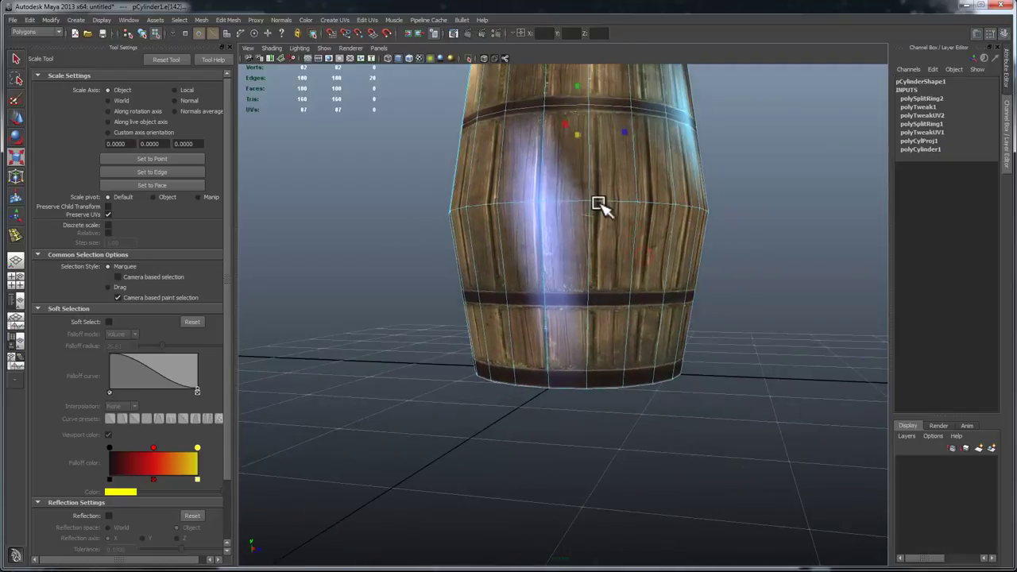
{"action": "left_click", "coordinate": [589, 254]}
{"action": "key", "text": "g"}
{"action": "left_click_drag", "start_coordinate": [702, 275], "coordinate": [592, 281], "text": "alt"}
{"action": "middle_click_drag", "start_coordinate": [556, 285], "coordinate": [554, 367], "text": "alt"}
{"action": "left_click_drag", "start_coordinate": [529, 268], "coordinate": [549, 223], "text": "alt"}
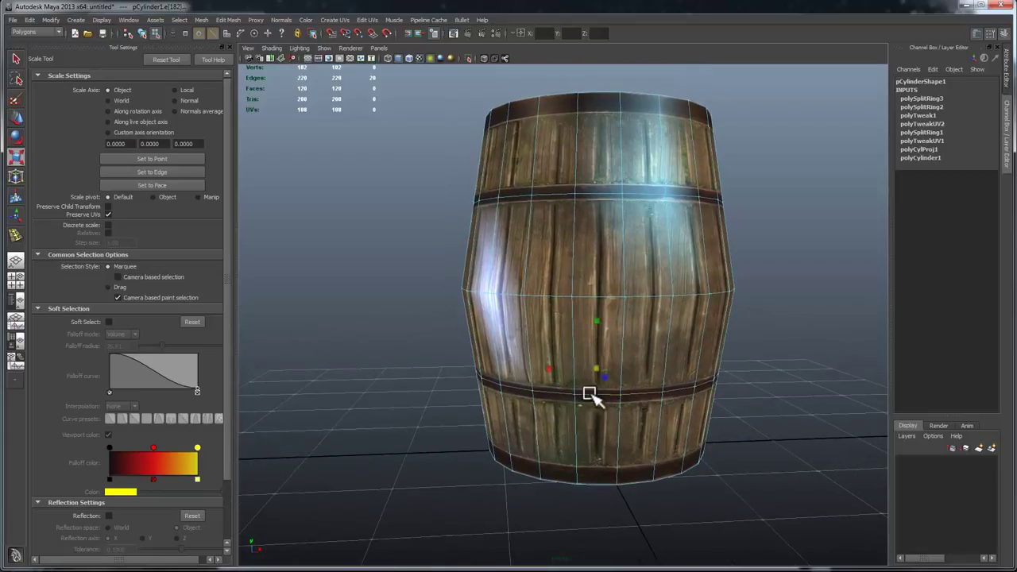
- Scale the lower and upper band edge loops outward to round the barrel's profile
{"action": "left_click_drag", "start_coordinate": [594, 365], "coordinate": [606, 365]}
{"action": "left_click", "coordinate": [562, 197]}
{"action": "left_click_drag", "start_coordinate": [558, 194], "coordinate": [581, 197], "text": "alt"}
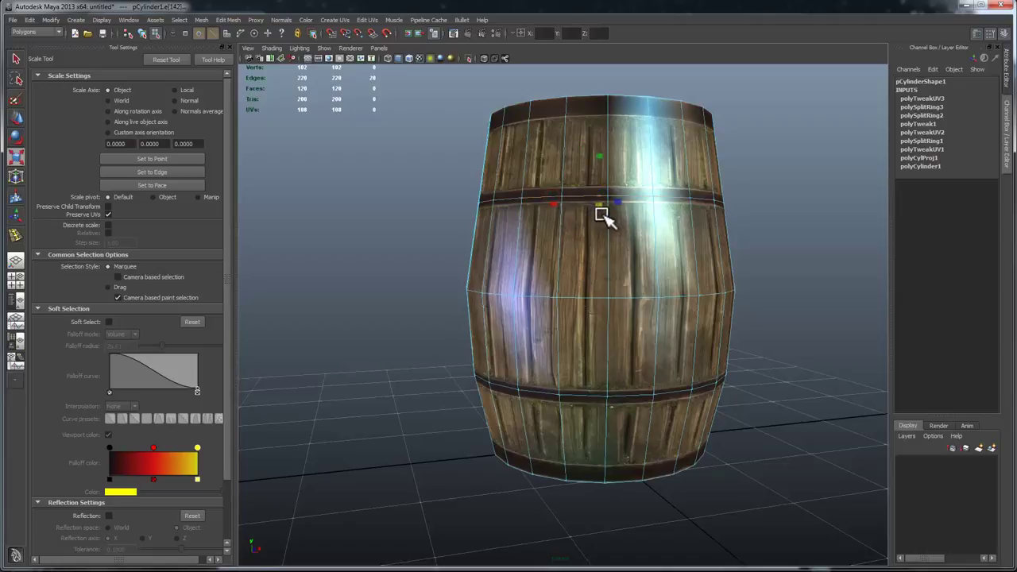
- Return to object mode and examine the barrel's silhouette, metal bands and plank texture up close
{"action": "left_click_drag", "start_coordinate": [602, 216], "coordinate": [602, 211], "text": "alt"}
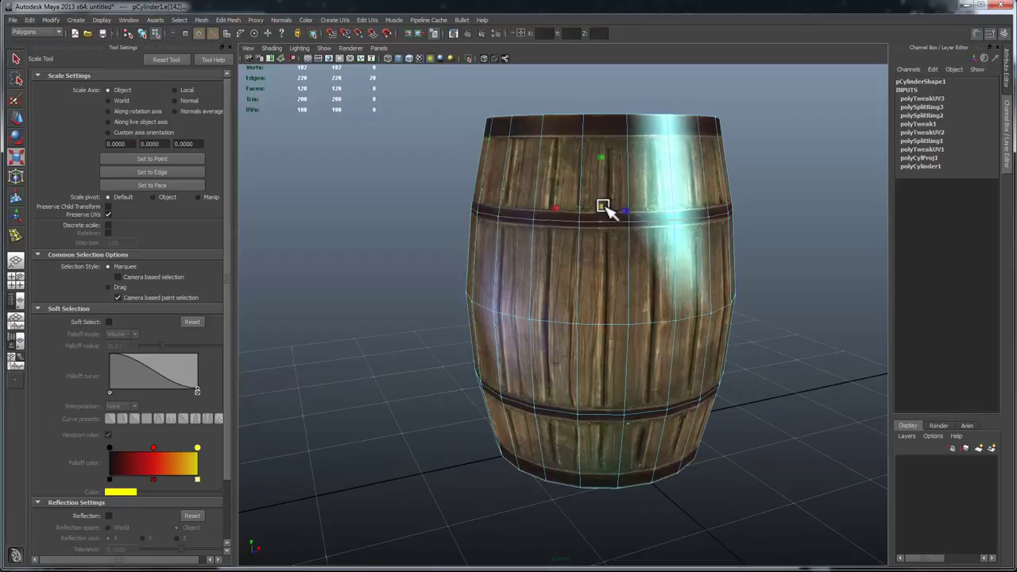
{"action": "left_click_drag", "start_coordinate": [606, 215], "coordinate": [597, 254], "text": "alt"}
{"action": "right_click_drag", "start_coordinate": [597, 254], "coordinate": [642, 229]}
{"action": "left_click_drag", "start_coordinate": [798, 238], "coordinate": [601, 269], "text": "alt"}
{"action": "middle_click_drag", "start_coordinate": [569, 265], "coordinate": [577, 259], "text": "alt"}
{"action": "middle_click_drag", "start_coordinate": [538, 286], "coordinate": [554, 321], "text": "alt"}
{"action": "left_click_drag", "start_coordinate": [556, 292], "coordinate": [529, 295], "text": "alt"}
{"action": "right_click_drag", "start_coordinate": [529, 294], "coordinate": [563, 308], "text": "alt"}
{"action": "middle_click_drag", "start_coordinate": [564, 254], "coordinate": [579, 295], "text": "alt"}
{"action": "right_click_drag", "start_coordinate": [578, 295], "coordinate": [620, 318], "text": "alt"}
{"action": "middle_click_drag", "start_coordinate": [596, 258], "coordinate": [591, 283], "text": "alt"}
{"action": "right_click_drag", "start_coordinate": [591, 286], "coordinate": [670, 336], "text": "alt"}
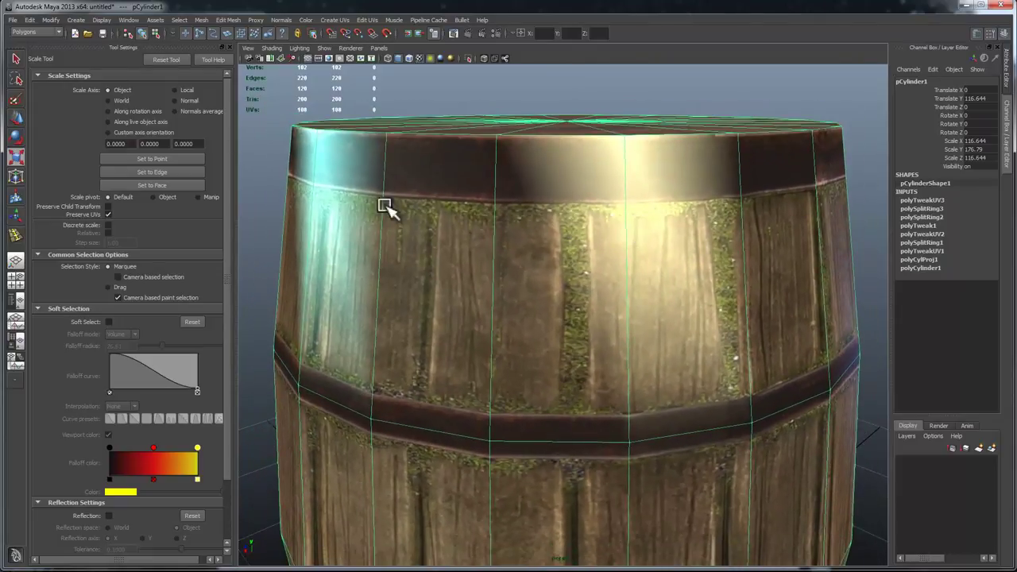
{"action": "middle_click_drag", "start_coordinate": [518, 256], "coordinate": [520, 212], "text": "alt"}
{"action": "right_click_drag", "start_coordinate": [520, 211], "coordinate": [506, 188], "text": "alt"}
{"action": "middle_click_drag", "start_coordinate": [506, 188], "coordinate": [508, 80], "text": "alt"}
{"action": "right_click_drag", "start_coordinate": [549, 363], "coordinate": [530, 300], "text": "alt"}
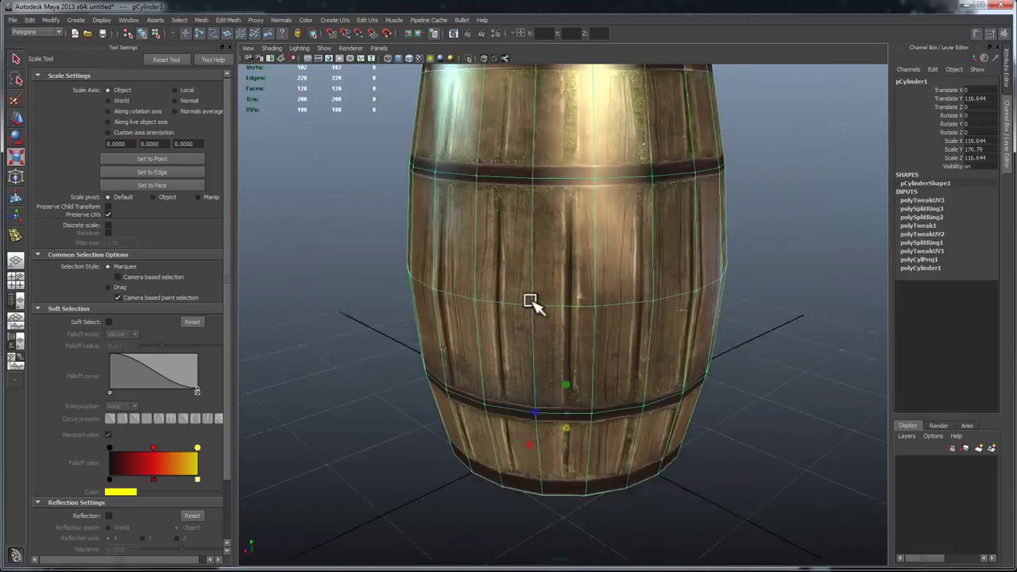
{"action": "left_click_drag", "start_coordinate": [531, 302], "coordinate": [534, 387], "text": "alt"}
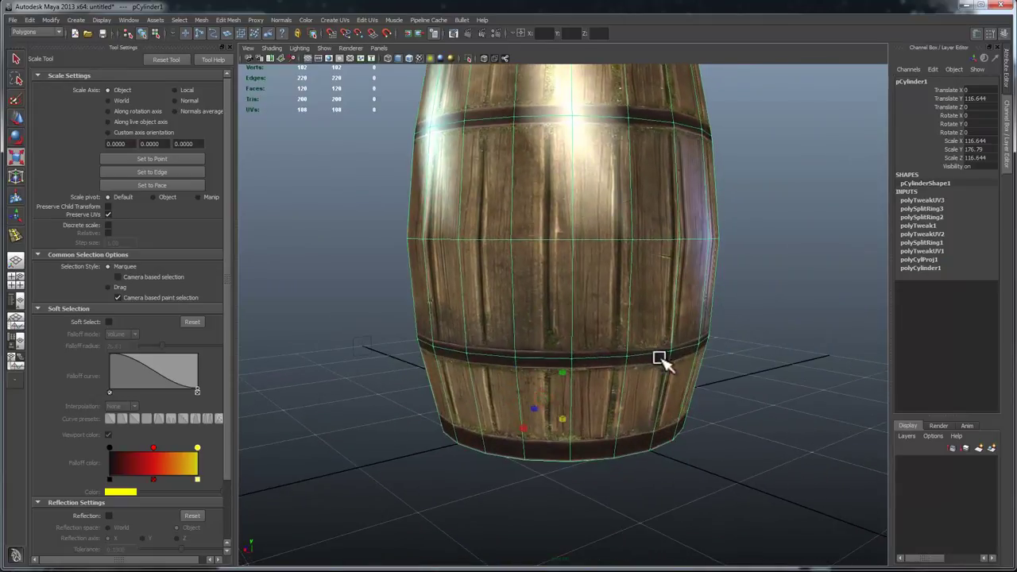
{"action": "left_click_drag", "start_coordinate": [669, 352], "coordinate": [503, 119], "text": "alt"}
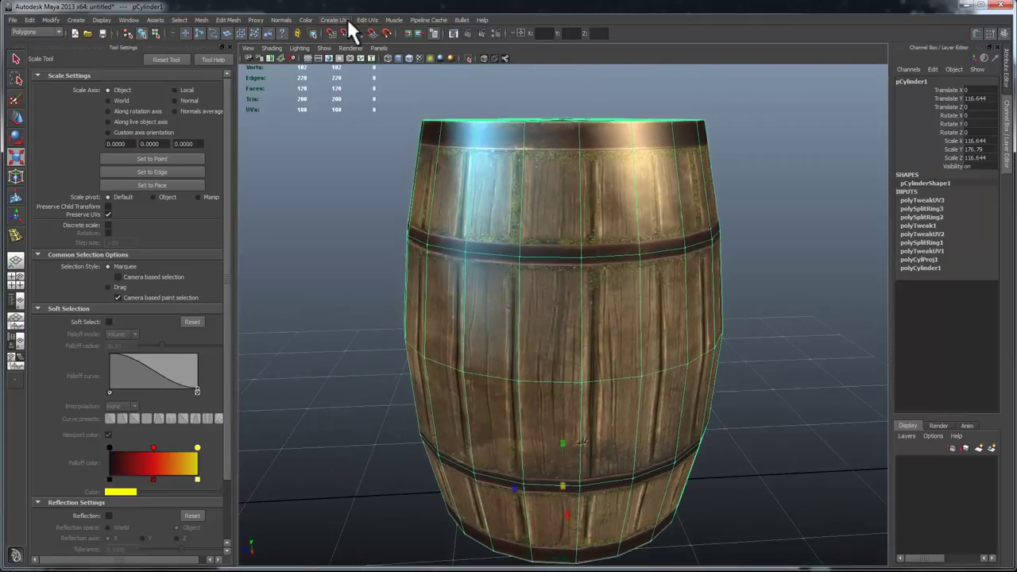
- Insert an edge loop around the barrel along the lower border of the top metal rim
{"action": "left_click", "coordinate": [347, 18]}
{"action": "mouse_move", "coordinate": [228, 20]}
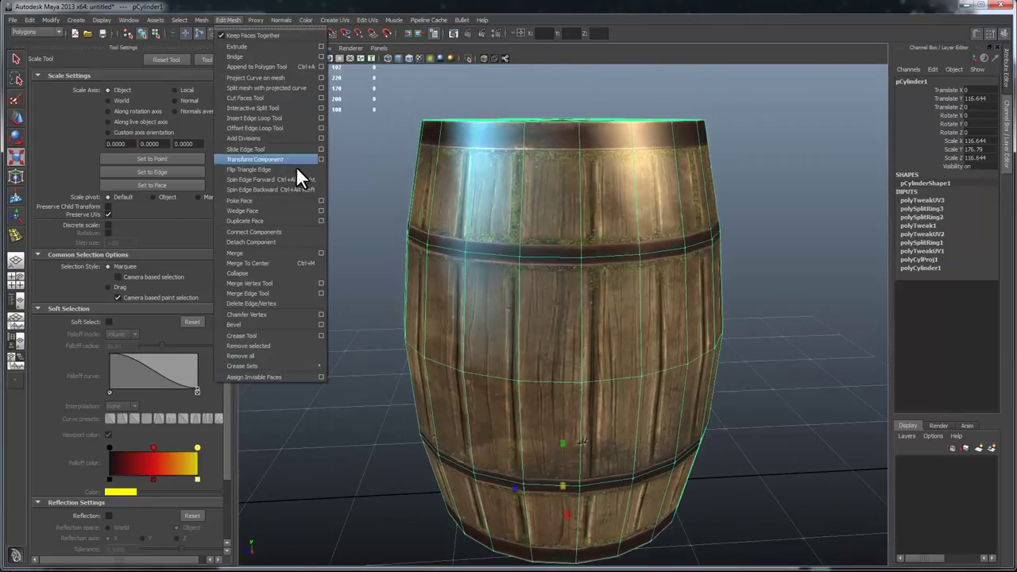
{"action": "left_click", "coordinate": [271, 116]}
{"action": "middle_click_drag", "start_coordinate": [631, 137], "coordinate": [615, 271], "text": "alt"}
{"action": "right_click_drag", "start_coordinate": [616, 270], "coordinate": [715, 294], "text": "alt"}
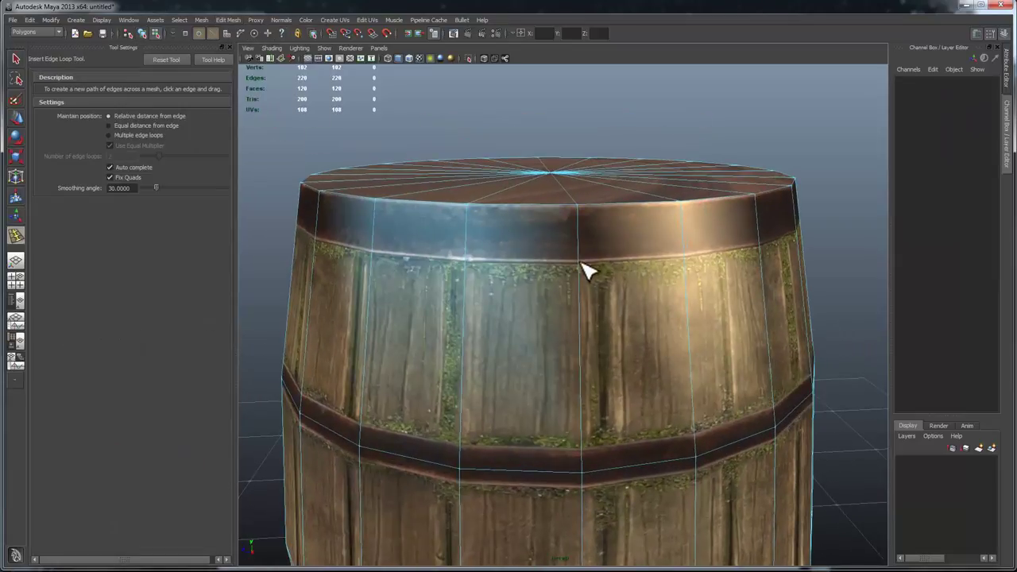
{"action": "mouse_move", "coordinate": [579, 262]}
{"action": "left_mouse_down"}
{"action": "mouse_move", "coordinate": [559, 254]}
{"action": "mouse_move", "coordinate": [563, 272]}
{"action": "left_mouse_up"}
- Insert edge loops along the upper and lower borders of the upper metal band
{"action": "middle_click_drag", "start_coordinate": [564, 272], "coordinate": [562, 234], "text": "alt"}
{"action": "right_click_drag", "start_coordinate": [562, 234], "coordinate": [635, 278], "text": "alt"}
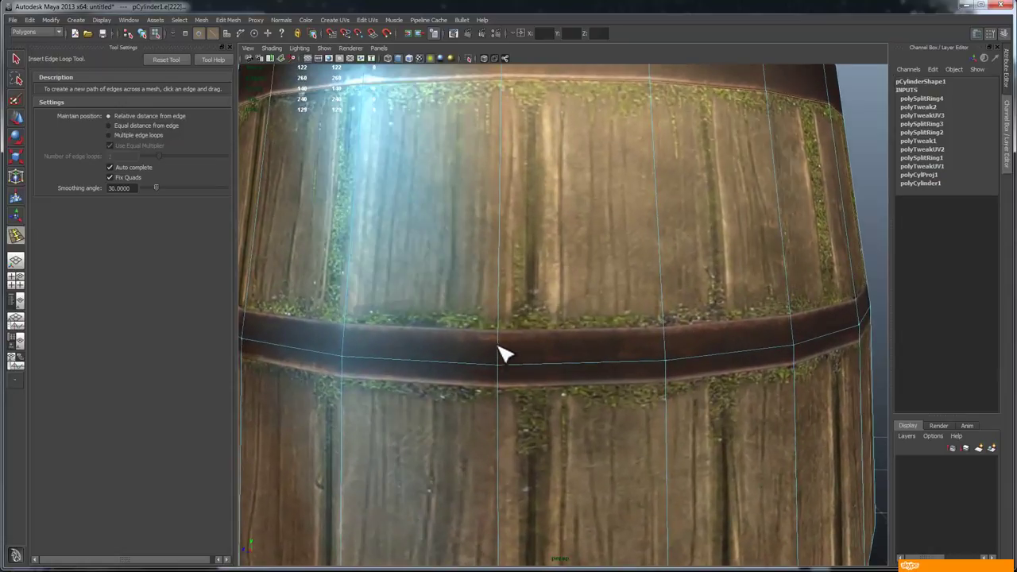
{"action": "left_click_drag", "start_coordinate": [506, 343], "coordinate": [506, 344]}
{"action": "middle_click_drag", "start_coordinate": [506, 343], "coordinate": [545, 250], "text": "alt"}
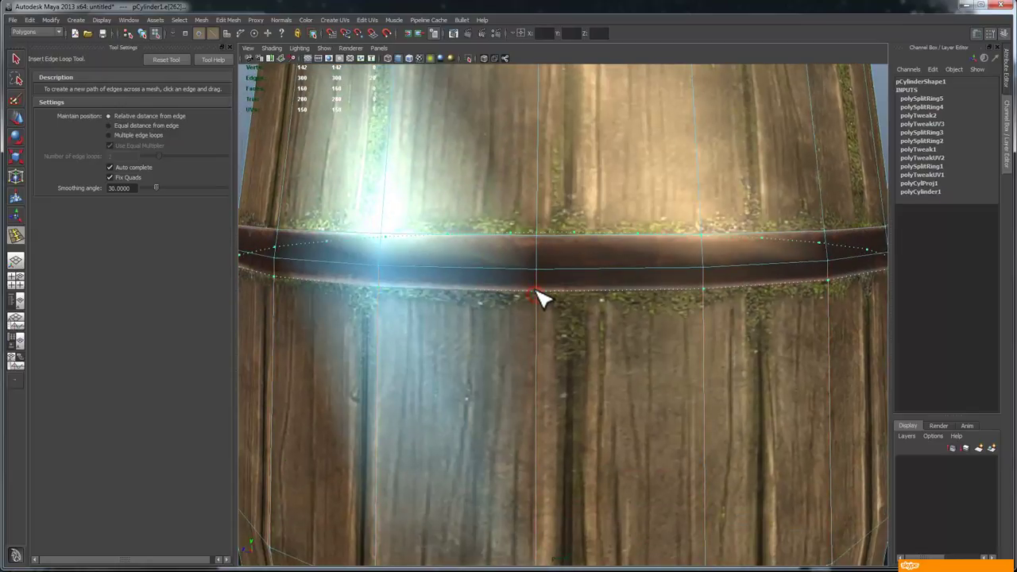
{"action": "left_click_drag", "start_coordinate": [537, 292], "coordinate": [537, 292]}
- Insert edge loops along the upper and lower borders of the lower metal band
{"action": "right_click_drag", "start_coordinate": [651, 379], "coordinate": [583, 241], "text": "alt"}
{"action": "middle_click_drag", "start_coordinate": [583, 241], "coordinate": [581, 115], "text": "alt"}
{"action": "right_click_drag", "start_coordinate": [604, 342], "coordinate": [647, 413], "text": "alt"}
{"action": "middle_click_drag", "start_coordinate": [647, 414], "coordinate": [647, 274], "text": "alt"}
{"action": "right_click_drag", "start_coordinate": [647, 274], "coordinate": [515, 222], "text": "alt"}
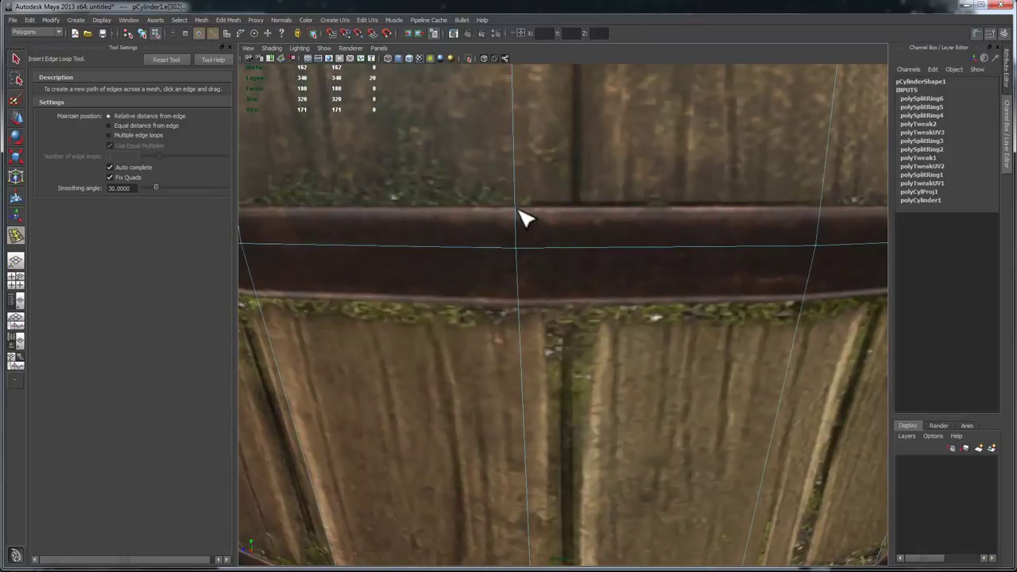
{"action": "left_click", "coordinate": [518, 213]}
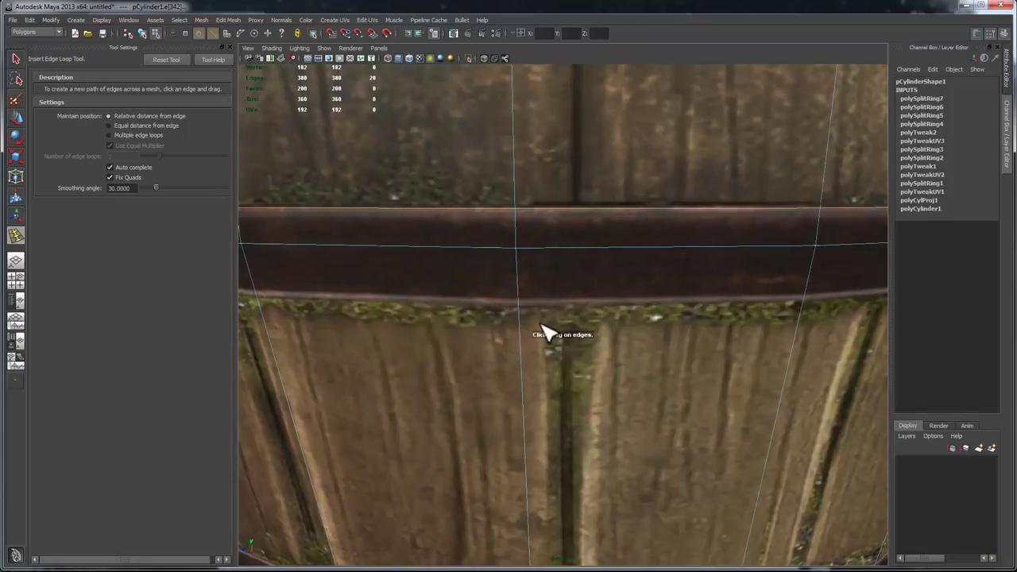
{"action": "left_click_drag", "start_coordinate": [518, 300], "coordinate": [521, 308]}
- Insert an edge loop around the barrel along the upper border of the bottom metal rim
{"action": "right_click_drag", "start_coordinate": [608, 395], "coordinate": [540, 325], "text": "alt"}
{"action": "middle_click_drag", "start_coordinate": [541, 325], "coordinate": [561, 131], "text": "alt"}
{"action": "right_click_drag", "start_coordinate": [585, 336], "coordinate": [615, 338], "text": "alt"}
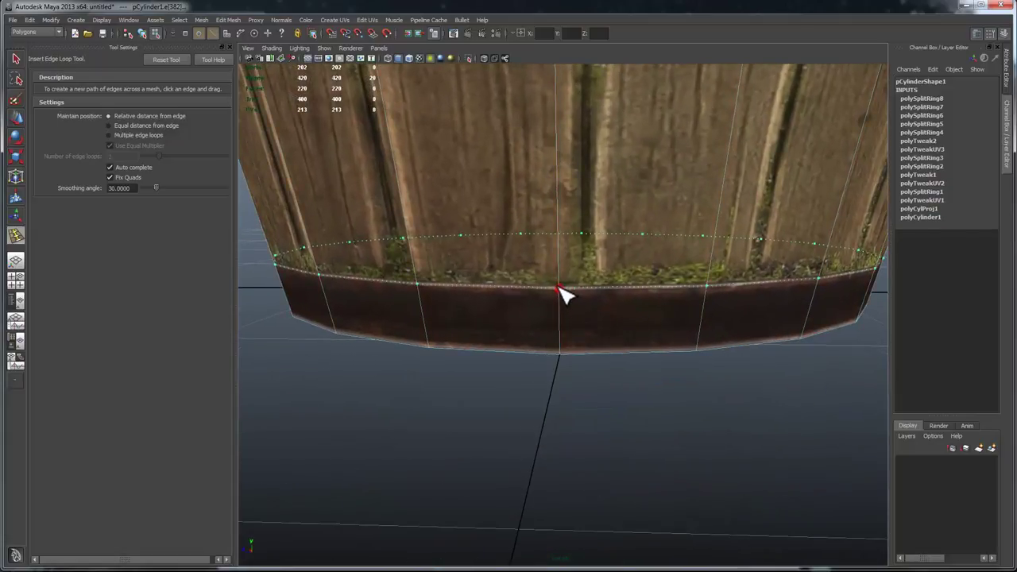
{"action": "left_click_drag", "start_coordinate": [557, 286], "coordinate": [558, 286]}
- Delete the edge loop running through the middle of the lower metal band
{"action": "right_click_drag", "start_coordinate": [594, 302], "coordinate": [585, 214], "text": "alt"}
{"action": "middle_click_drag", "start_coordinate": [586, 214], "coordinate": [566, 281], "text": "alt"}
{"action": "right_click_drag", "start_coordinate": [566, 282], "coordinate": [601, 306], "text": "alt"}
{"action": "key", "text": "q"}
{"action": "double_click", "coordinate": [609, 278]}
{"action": "right_click_drag", "start_coordinate": [606, 272], "coordinate": [579, 277], "text": "shift"}
- Delete the edge loop running through the middle of the upper metal band
{"action": "right_click_drag", "start_coordinate": [632, 208], "coordinate": [589, 219], "text": "alt"}
{"action": "middle_click_drag", "start_coordinate": [590, 221], "coordinate": [556, 461], "text": "alt"}
{"action": "double_click", "coordinate": [504, 224]}
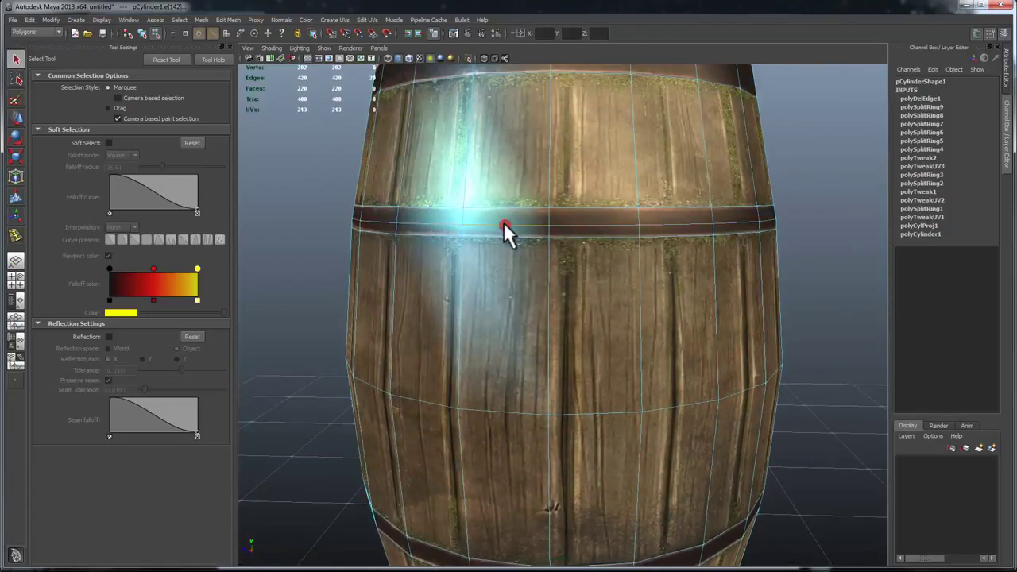
{"action": "left_click_drag", "start_coordinate": [731, 261], "coordinate": [588, 265], "text": "alt"}
{"action": "key", "text": "ctrl+Delete"}
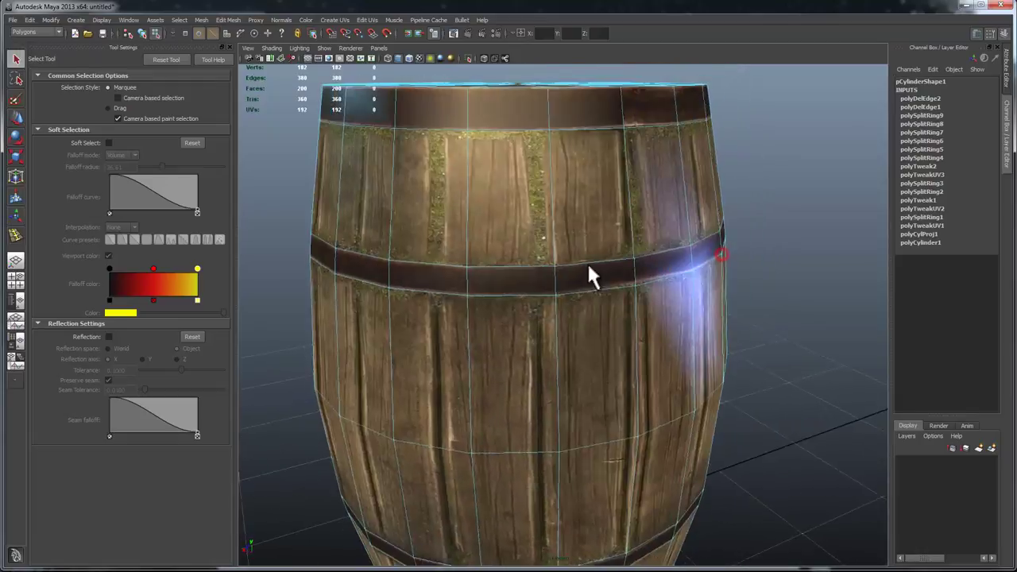
- Extrude the ring of faces on the upper metal band outward with a local Z translation of 5.639
{"action": "right_click_drag", "start_coordinate": [588, 266], "coordinate": [497, 229], "text": "alt"}
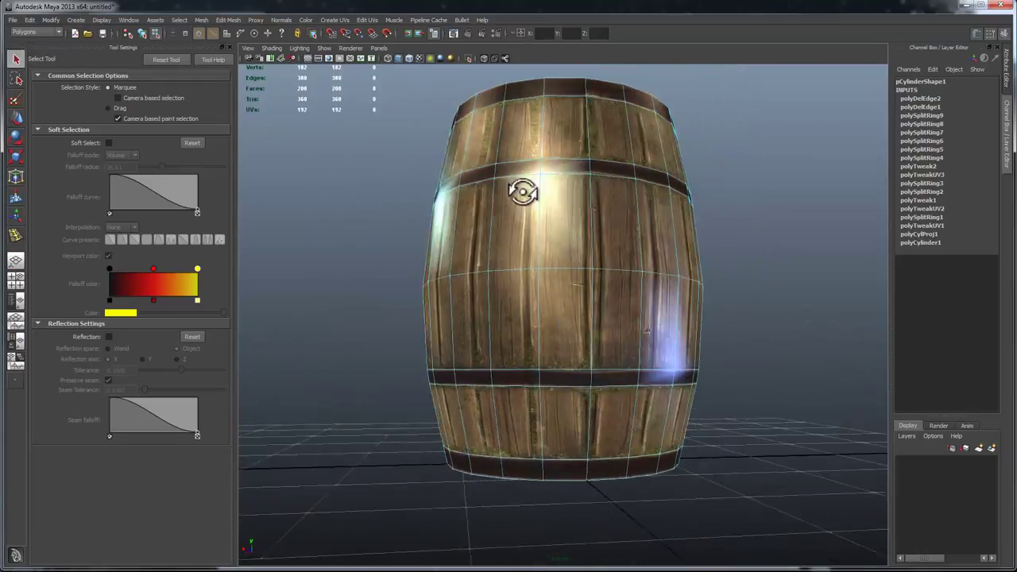
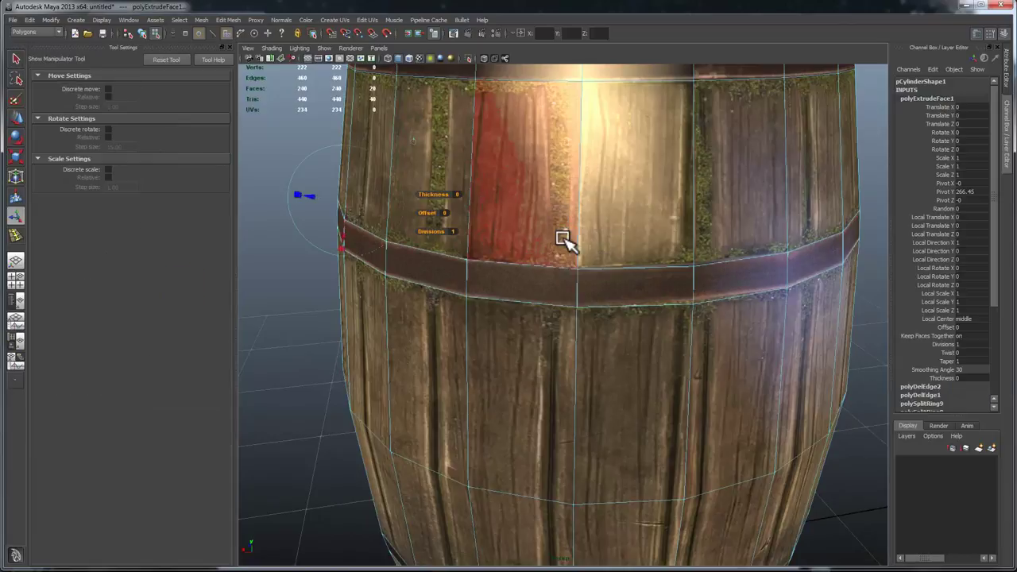
{"action": "left_click_drag", "start_coordinate": [481, 201], "coordinate": [528, 215], "text": "alt"}
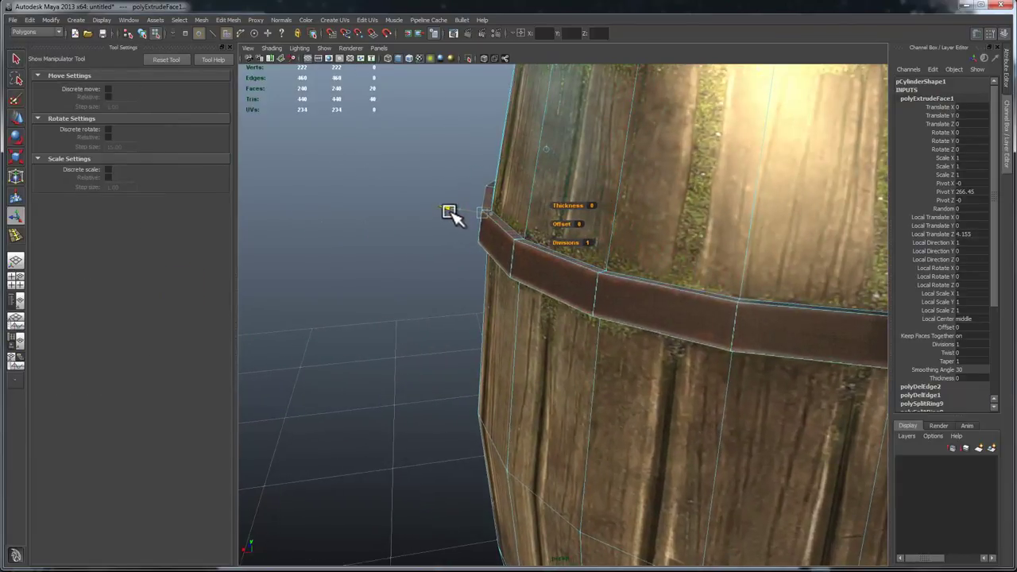
{"action": "left_click_drag", "start_coordinate": [460, 218], "coordinate": [436, 148], "text": "alt"}
{"action": "right_click_drag", "start_coordinate": [436, 148], "coordinate": [485, 209], "text": "alt"}
{"action": "left_click_drag", "start_coordinate": [486, 209], "coordinate": [450, 217], "text": "alt"}
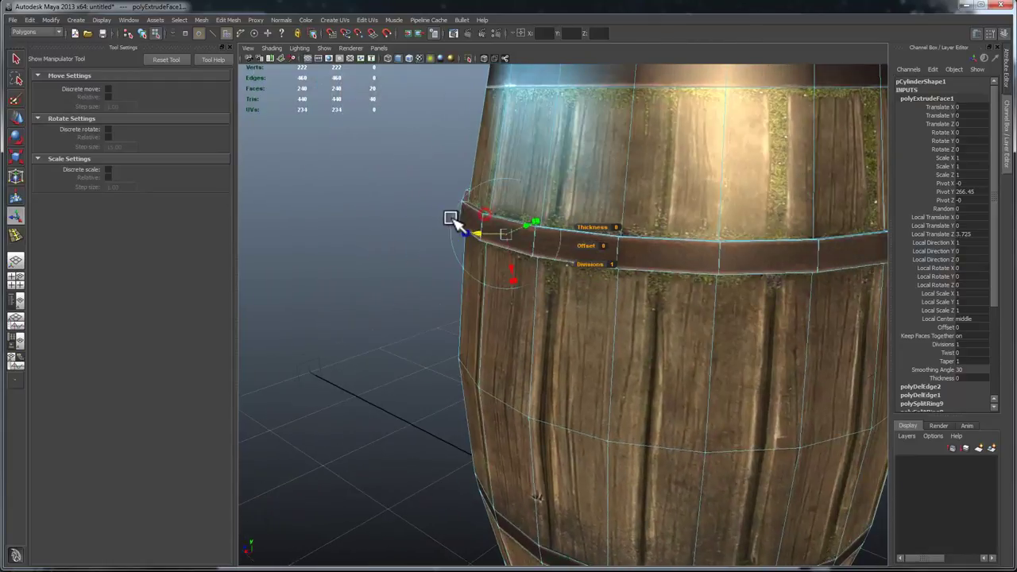
{"action": "right_click_drag", "start_coordinate": [490, 212], "coordinate": [483, 216], "text": "alt"}
{"action": "left_click_drag", "start_coordinate": [478, 238], "coordinate": [475, 239]}
{"action": "left_click_drag", "start_coordinate": [475, 238], "coordinate": [540, 234], "text": "alt"}
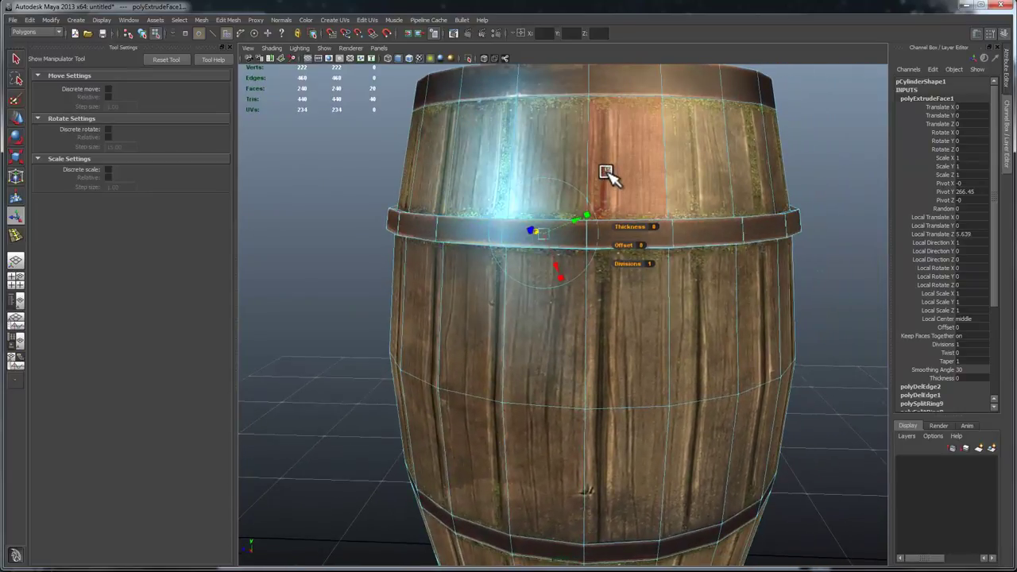
- Scale the extruded upper band faces to 0.818 in Y to taper the band's borders, and finish the extrusion
{"action": "left_click_drag", "start_coordinate": [607, 169], "coordinate": [537, 164], "text": "alt"}
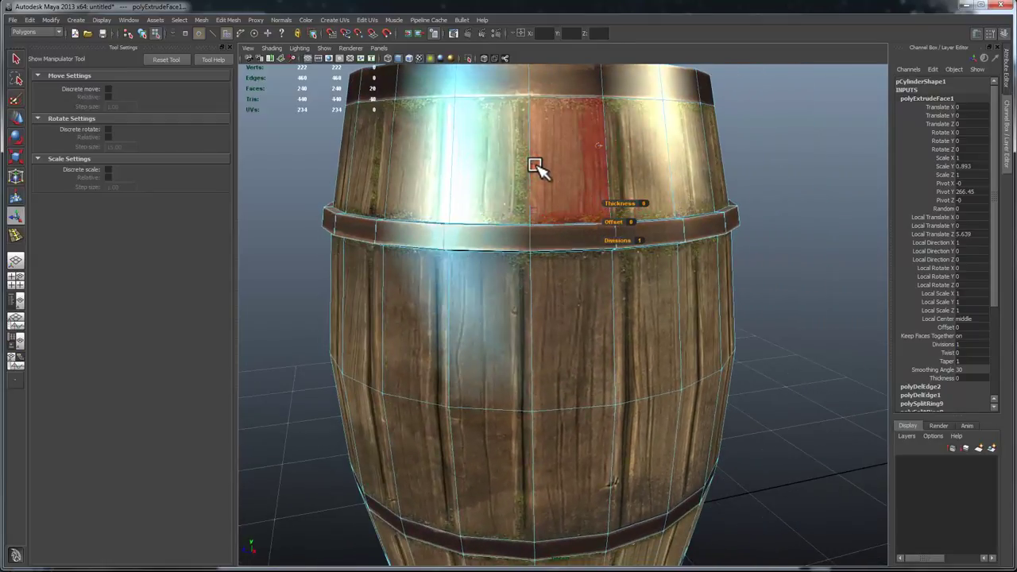
{"action": "left_click_drag", "start_coordinate": [553, 193], "coordinate": [463, 207], "text": "alt"}
{"action": "middle_click_drag", "start_coordinate": [661, 329], "coordinate": [433, 306], "text": "alt"}
{"action": "left_click_drag", "start_coordinate": [433, 306], "coordinate": [604, 234], "text": "alt"}
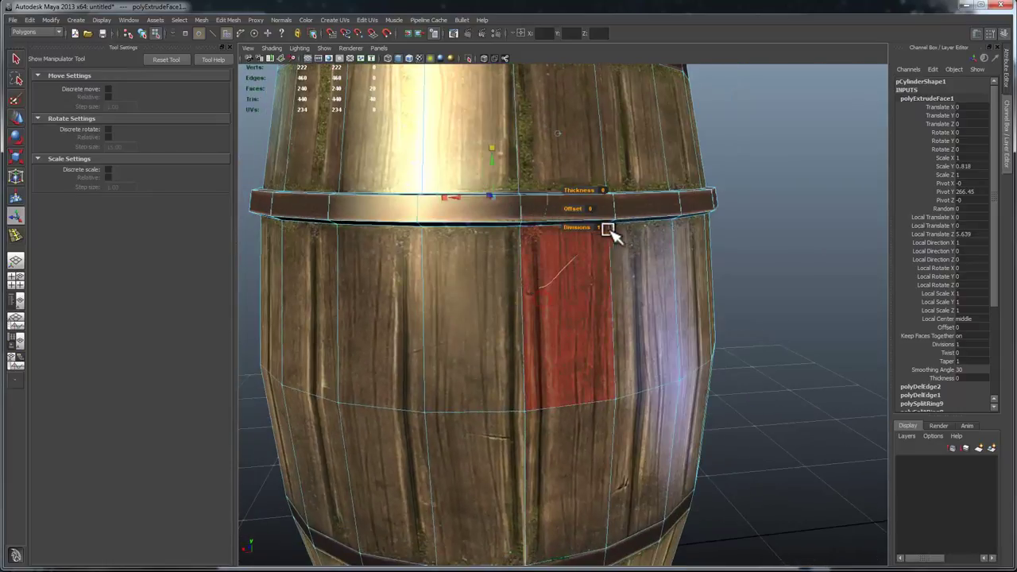
{"action": "left_click", "coordinate": [609, 231]}
{"action": "key", "text": "F8"}
{"action": "left_click", "coordinate": [713, 240]}
- Extrude the ring of faces on the lower metal band outward with a local Z translation of 3.607
{"action": "right_click_drag", "start_coordinate": [779, 261], "coordinate": [460, 294], "text": "alt"}
{"action": "left_click_drag", "start_coordinate": [459, 294], "coordinate": [535, 267], "text": "alt"}
{"action": "middle_click_drag", "start_coordinate": [535, 267], "coordinate": [540, 227], "text": "alt"}
{"action": "left_click", "coordinate": [547, 248]}
{"action": "right_click_drag", "start_coordinate": [547, 249], "coordinate": [584, 302], "text": "alt"}
{"action": "right_click_drag", "start_coordinate": [537, 239], "coordinate": [550, 288]}
{"action": "left_click", "coordinate": [535, 228]}
{"action": "double_click", "coordinate": [474, 230], "text": "shift"}
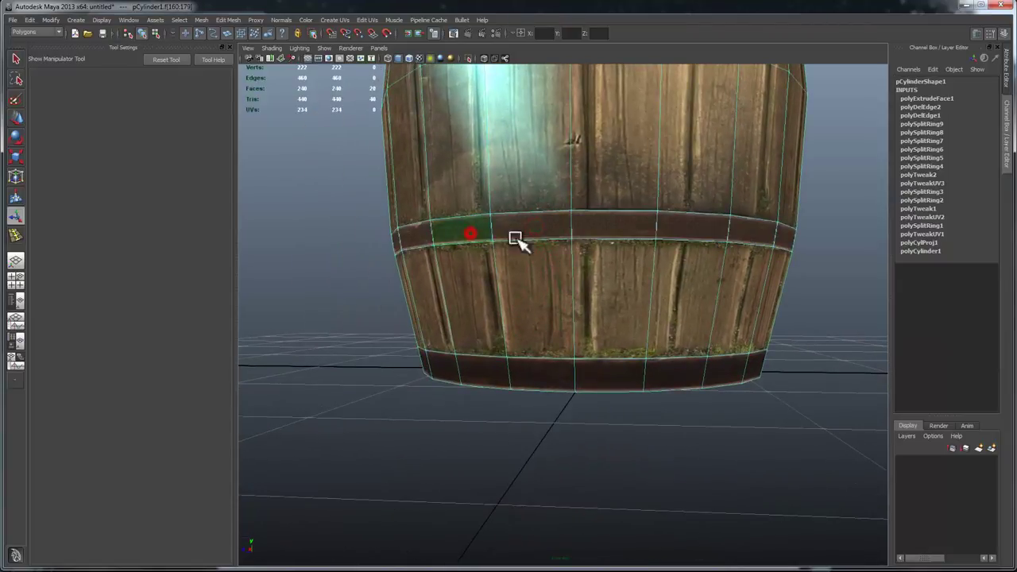
{"action": "left_click_drag", "start_coordinate": [495, 239], "coordinate": [533, 225], "text": "alt"}
{"action": "right_click_drag", "start_coordinate": [533, 226], "coordinate": [531, 251], "text": "shift"}
{"action": "left_click_drag", "start_coordinate": [529, 232], "coordinate": [735, 262], "text": "alt"}
{"action": "left_click", "coordinate": [759, 225]}
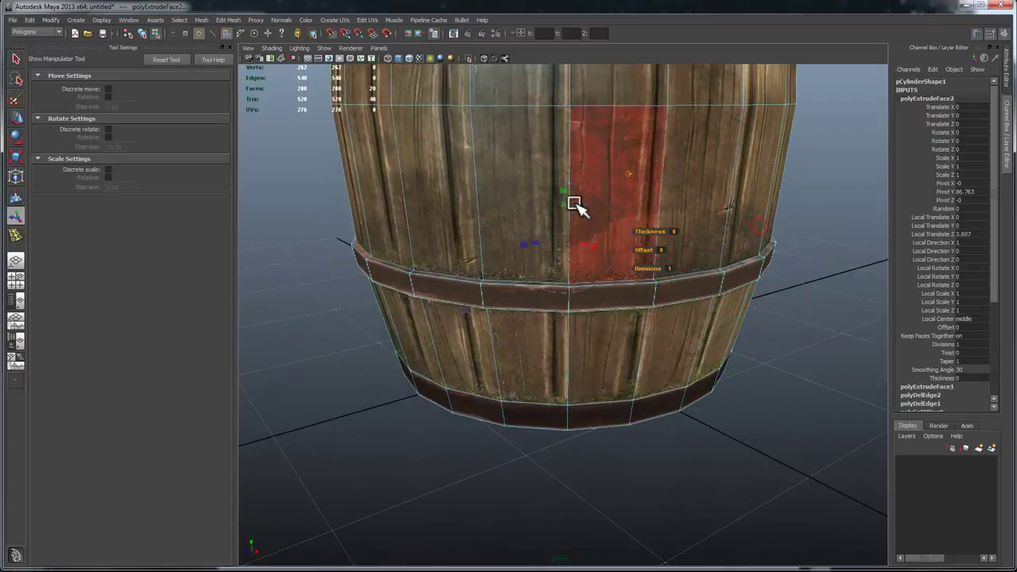
- Scale the extruded lower band faces to 0.819 in Y to taper the band's borders
{"action": "left_click_drag", "start_coordinate": [562, 188], "coordinate": [566, 198]}
{"action": "left_click_drag", "start_coordinate": [569, 256], "coordinate": [527, 238], "text": "alt"}
{"action": "left_click_drag", "start_coordinate": [594, 296], "coordinate": [581, 271], "text": "alt"}
{"action": "scroll", "coordinate": [581, 272], "scroll_direction": "up", "scroll_amount": 2}
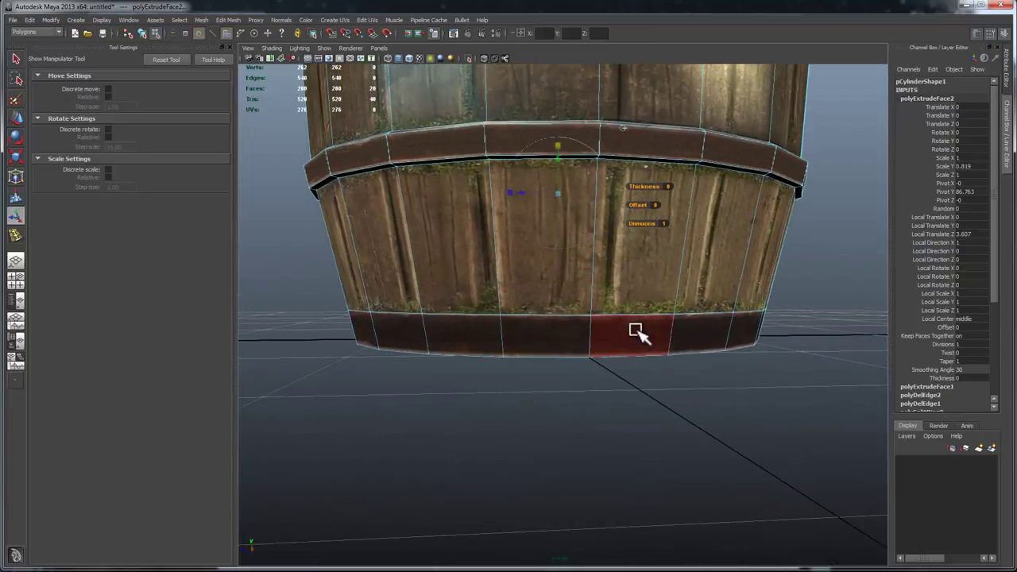
- Extrude the ring of faces on the bottom metal rim outward with a local Z translation of 4.643
{"action": "left_click", "coordinate": [636, 330]}
{"action": "double_click", "coordinate": [536, 336], "text": "shift"}
{"action": "left_click_drag", "start_coordinate": [430, 321], "coordinate": [449, 309], "text": "alt"}
{"action": "right_click_drag", "start_coordinate": [490, 287], "coordinate": [493, 313], "text": "shift"}
{"action": "left_click_drag", "start_coordinate": [485, 310], "coordinate": [475, 333], "text": "alt"}
{"action": "left_click_drag", "start_coordinate": [757, 333], "coordinate": [750, 309]}
{"action": "left_click", "coordinate": [819, 262]}
{"action": "key", "text": "ctrl+z"}
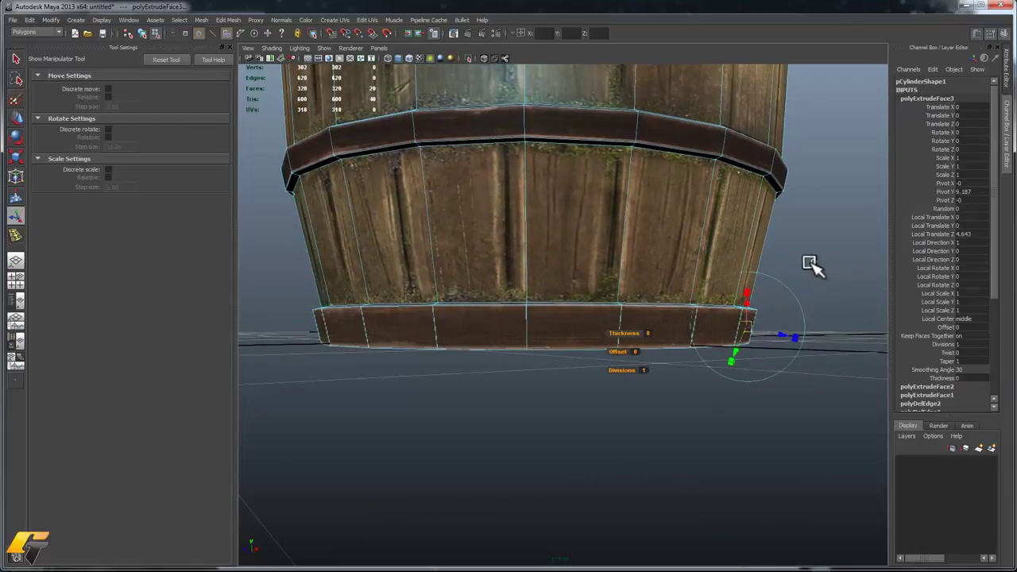
- Raise the extruded bottom rim faces along the world Y axis with a Translate Y of 0.966
{"action": "left_click", "coordinate": [814, 261]}
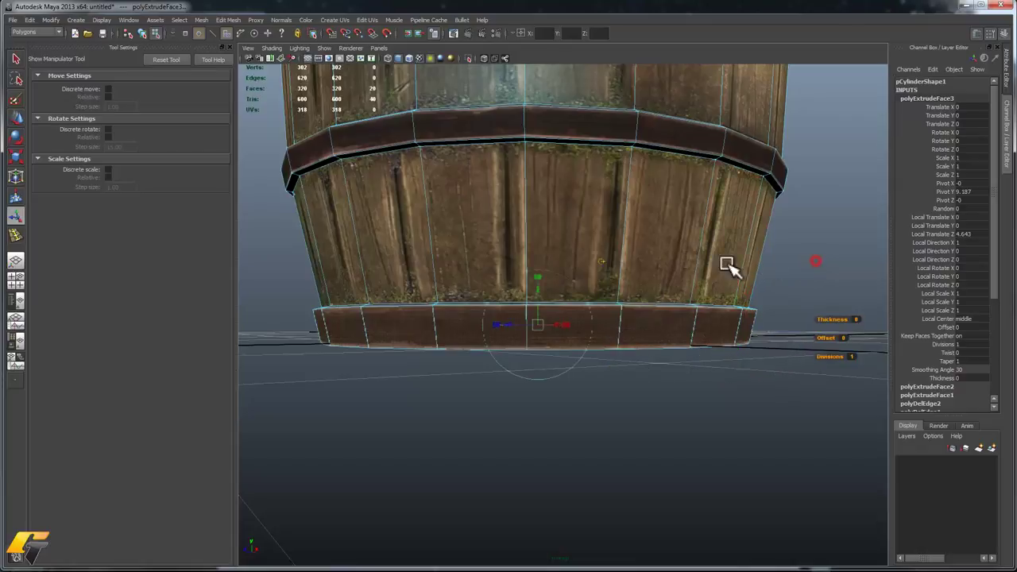
{"action": "left_click_drag", "start_coordinate": [669, 260], "coordinate": [614, 268], "text": "alt"}
{"action": "left_click_drag", "start_coordinate": [544, 288], "coordinate": [570, 302]}
{"action": "right_click_drag", "start_coordinate": [570, 303], "coordinate": [484, 263], "text": "alt"}
{"action": "middle_click_drag", "start_coordinate": [485, 263], "coordinate": [527, 437], "text": "alt"}
{"action": "middle_click_drag", "start_coordinate": [588, 266], "coordinate": [569, 309], "text": "alt"}
{"action": "middle_click_drag", "start_coordinate": [571, 64], "coordinate": [572, 151], "text": "alt"}
{"action": "left_click_drag", "start_coordinate": [572, 152], "coordinate": [479, 334], "text": "alt"}
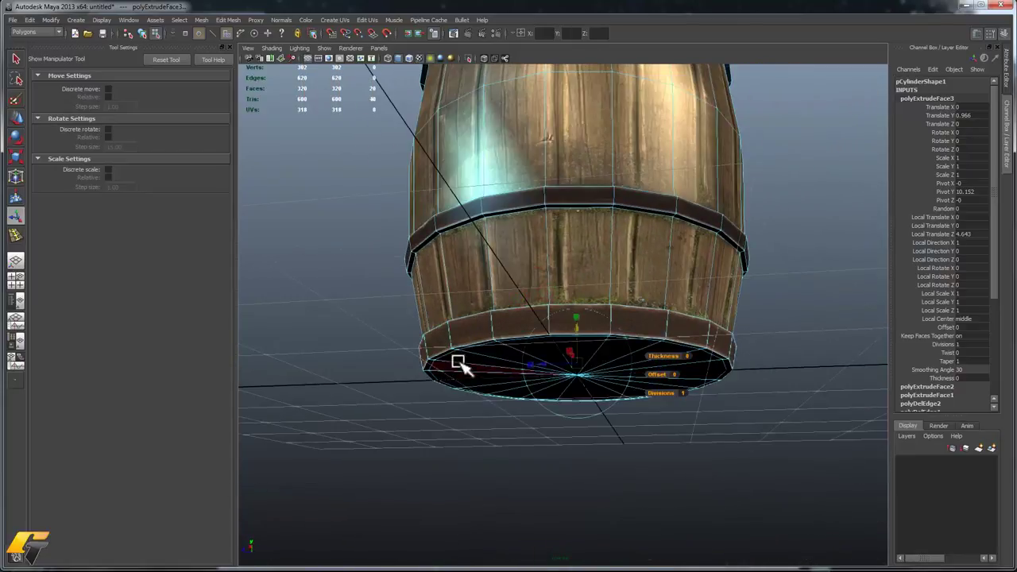
- Extrude the ring of faces on the top metal rim outward with a local Z translation of 4.8
{"action": "left_click_drag", "start_coordinate": [522, 206], "coordinate": [545, 277], "text": "alt"}
{"action": "left_click", "coordinate": [519, 264]}
{"action": "left_click", "coordinate": [516, 283]}
{"action": "double_click", "coordinate": [486, 286], "text": "shift"}
{"action": "right_click_drag", "start_coordinate": [545, 276], "coordinate": [546, 303], "text": "shift"}
{"action": "left_click_drag", "start_coordinate": [651, 304], "coordinate": [613, 274], "text": "alt"}
{"action": "left_click_drag", "start_coordinate": [640, 267], "coordinate": [656, 259], "text": "alt"}
- Lower the extruded top rim faces along the world Y axis with a Translate Y of -0.951
{"action": "left_click", "coordinate": [658, 210]}
{"action": "left_click_drag", "start_coordinate": [413, 240], "coordinate": [412, 247]}
{"action": "left_click_drag", "start_coordinate": [492, 251], "coordinate": [592, 269], "text": "alt"}
{"action": "scroll", "coordinate": [597, 271], "scroll_direction": "up", "scroll_amount": 3}
{"action": "scroll", "coordinate": [604, 333], "scroll_direction": "down", "scroll_amount": 3}
{"action": "middle_click_drag", "start_coordinate": [623, 399], "coordinate": [591, 223], "text": "alt"}
- Select the edge loop around the lower border of the extruded top metal rim
{"action": "key", "text": "q"}
{"action": "right_click_drag", "start_coordinate": [583, 199], "coordinate": [573, 151]}
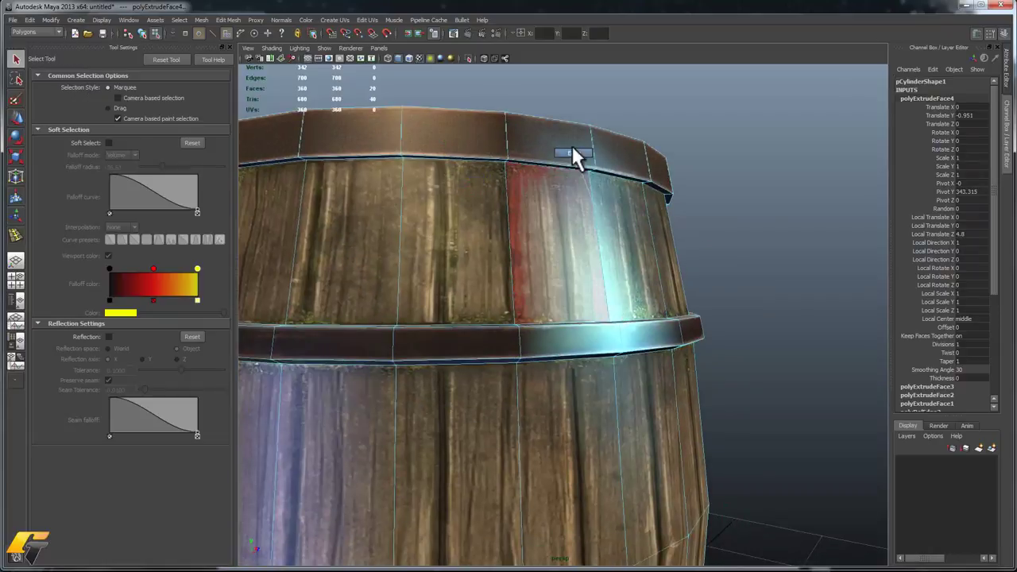
{"action": "left_click", "coordinate": [587, 166]}
{"action": "left_click", "coordinate": [586, 167]}
{"action": "left_click_drag", "start_coordinate": [599, 182], "coordinate": [513, 176], "text": "alt"}
{"action": "left_click_drag", "start_coordinate": [629, 228], "coordinate": [566, 221], "text": "alt"}
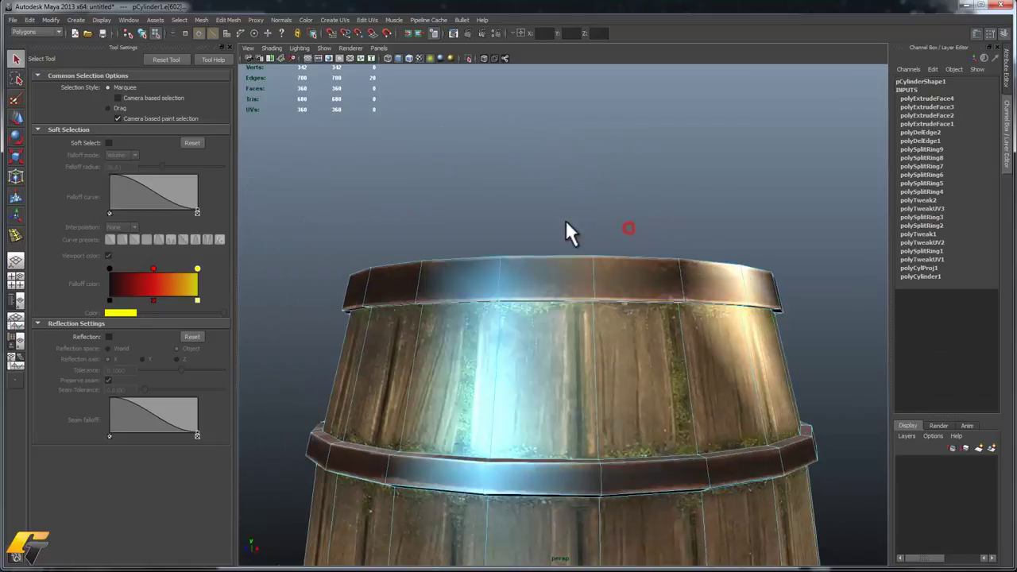
{"action": "right_click_drag", "start_coordinate": [566, 222], "coordinate": [585, 294], "text": "alt"}
{"action": "left_click_drag", "start_coordinate": [586, 295], "coordinate": [534, 224], "text": "alt"}
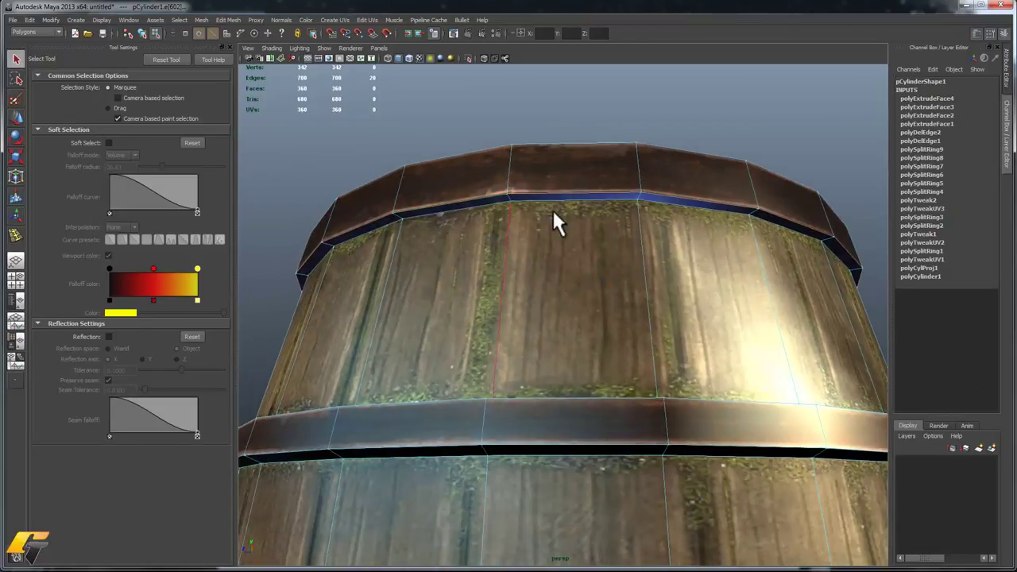
{"action": "left_click_drag", "start_coordinate": [541, 207], "coordinate": [519, 234], "text": "alt"}
{"action": "middle_click_drag", "start_coordinate": [520, 233], "coordinate": [477, 249], "text": "alt"}
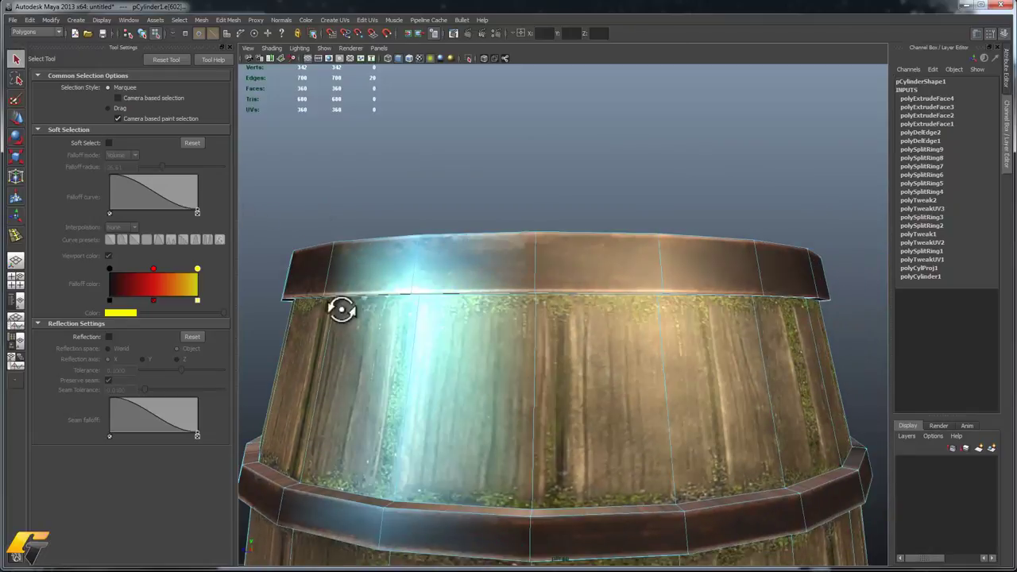
{"action": "left_click_drag", "start_coordinate": [353, 309], "coordinate": [321, 266], "text": "alt"}
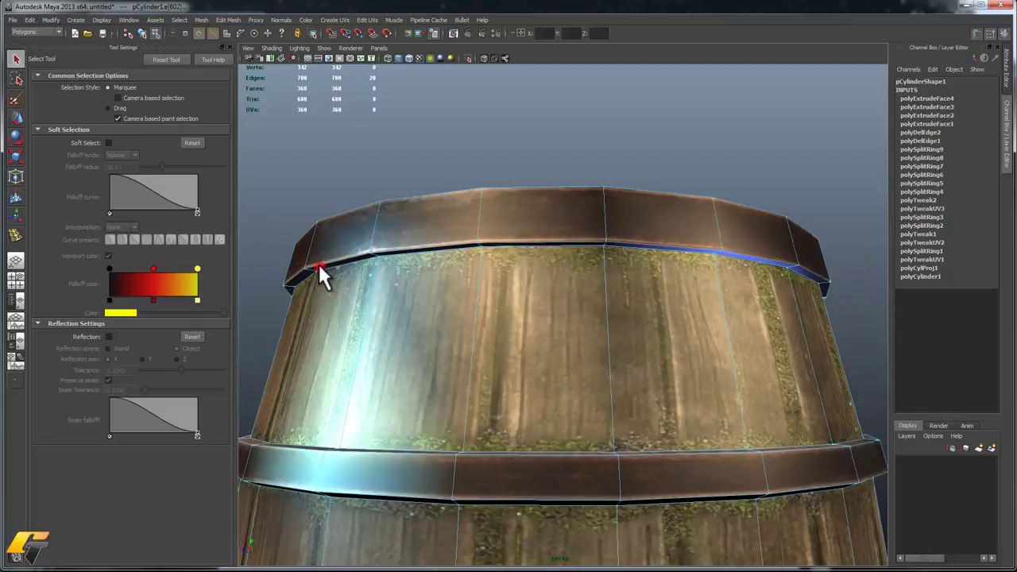
{"action": "left_click", "coordinate": [128, 21]}
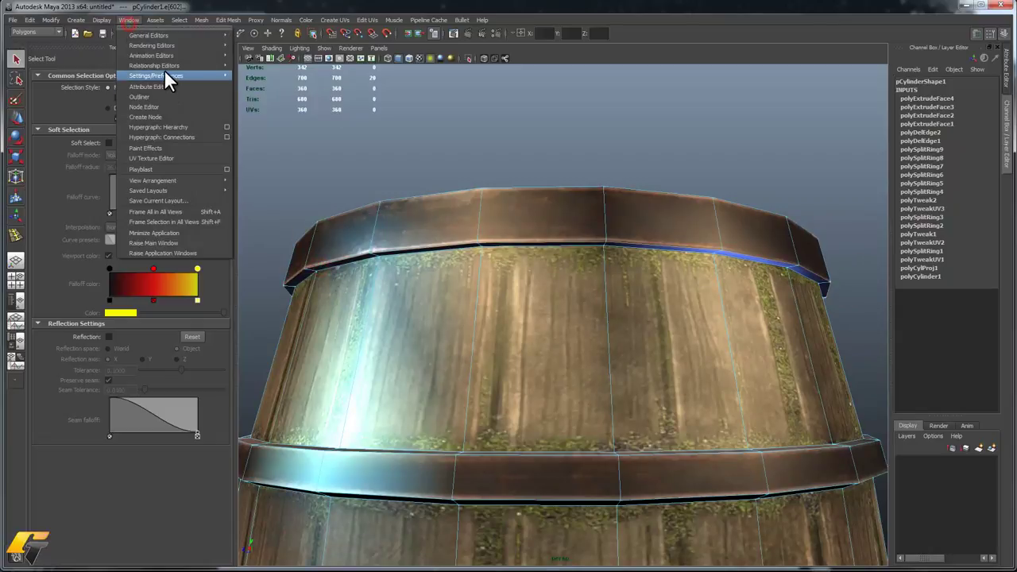
{"action": "mouse_move", "coordinate": [173, 76]}
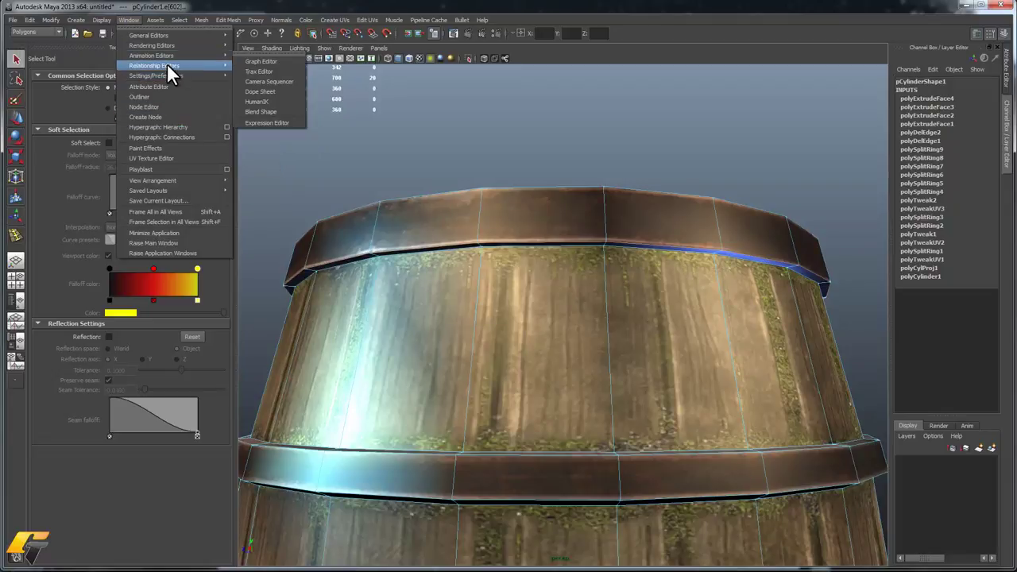
{"action": "mouse_move", "coordinate": [103, 21]}
{"action": "mouse_move", "coordinate": [141, 118]}
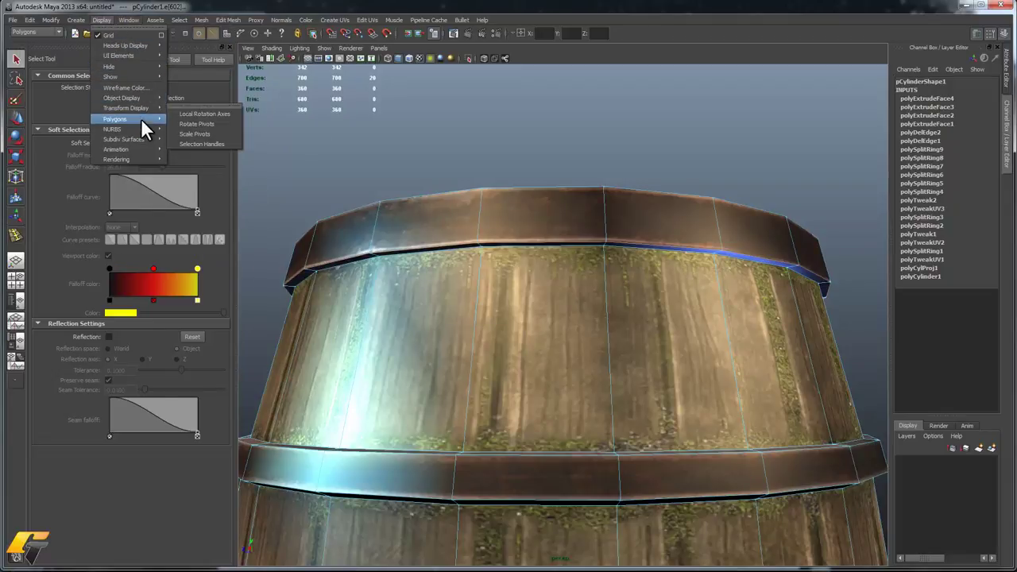
{"action": "left_click", "coordinate": [202, 392]}
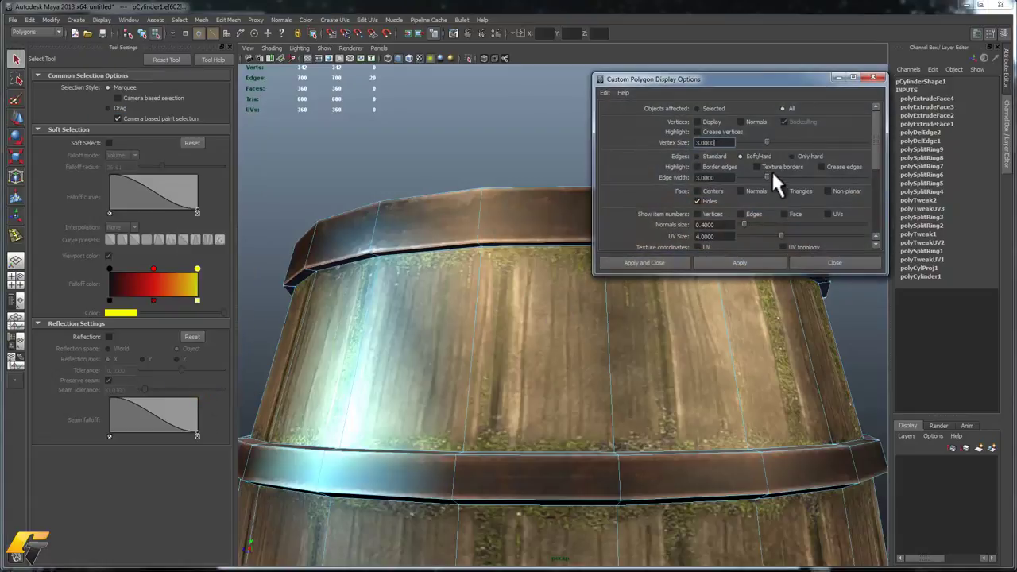
{"action": "left_click_drag", "start_coordinate": [769, 175], "coordinate": [783, 178]}
{"action": "scroll", "coordinate": [739, 194], "scroll_direction": "down", "scroll_amount": 3}
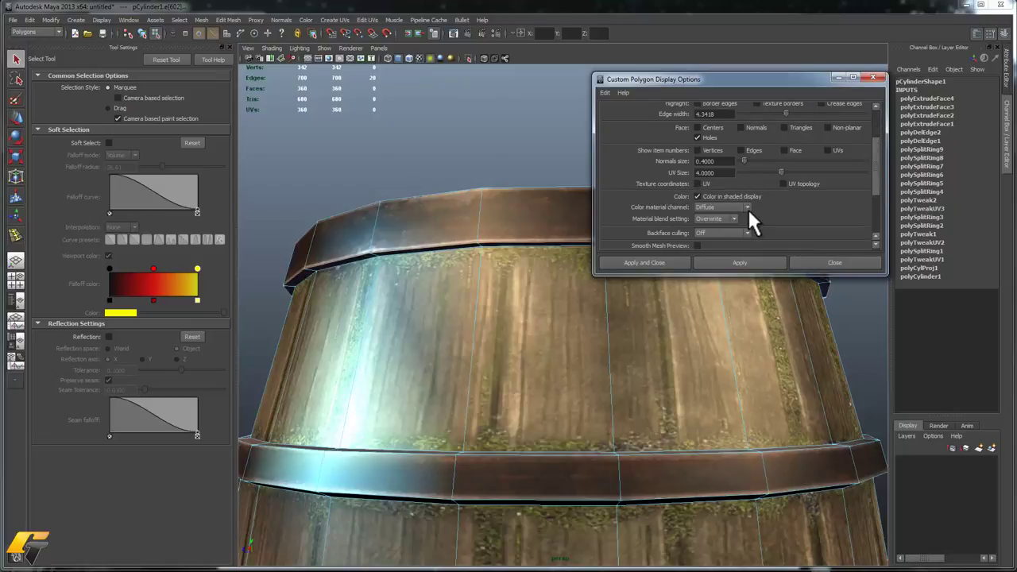
{"action": "scroll", "coordinate": [735, 201], "scroll_direction": "down", "scroll_amount": 3}
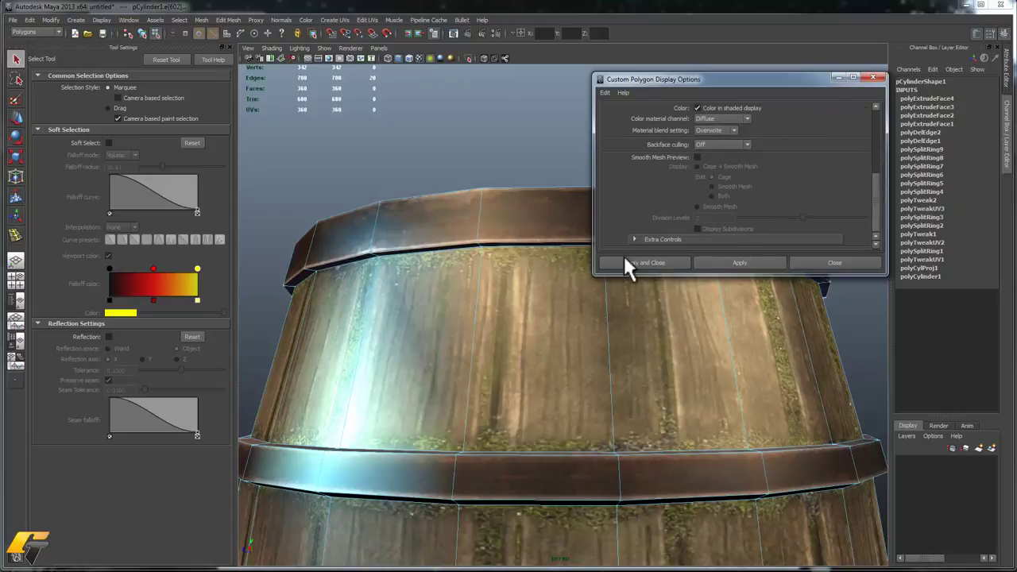
{"action": "left_click", "coordinate": [833, 262]}
- Move the selected edge loop at the top rim's lower border slightly along the vertical axis
{"action": "left_click_drag", "start_coordinate": [596, 242], "coordinate": [510, 266], "text": "alt"}
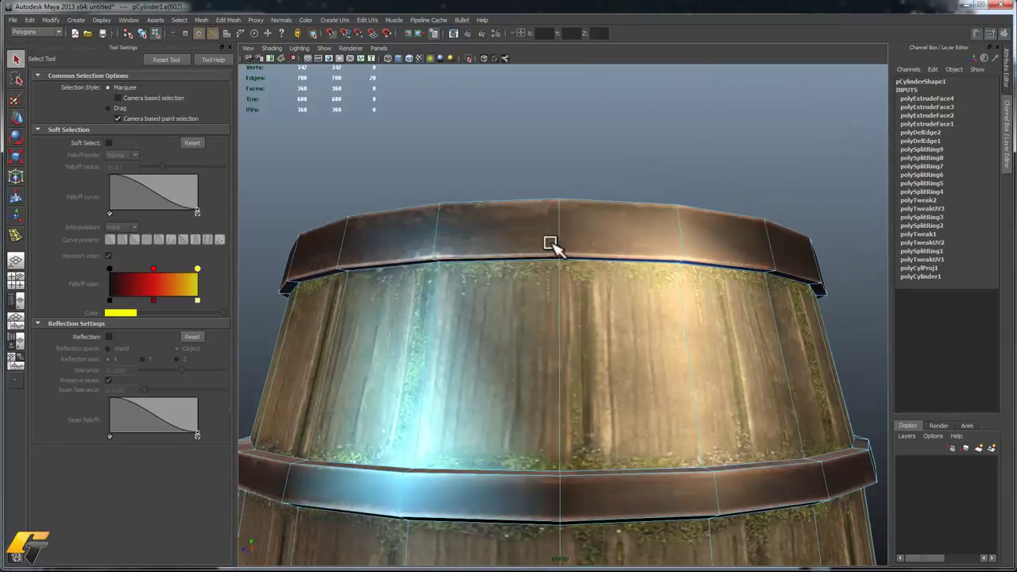
{"action": "key", "text": "w"}
{"action": "middle_click_drag", "start_coordinate": [550, 246], "coordinate": [547, 259]}
{"action": "key", "text": "z"}
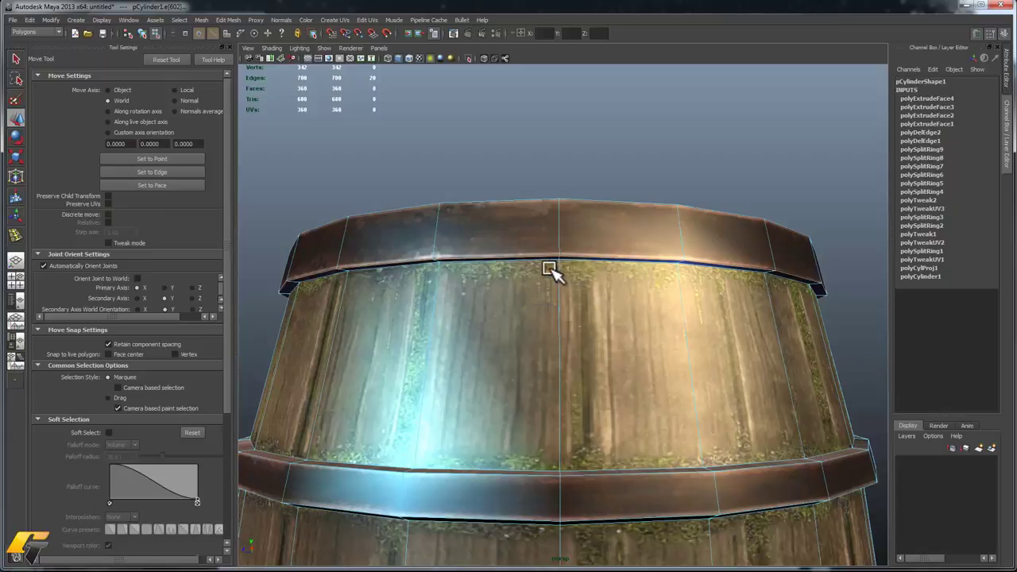
{"action": "middle_click_drag", "start_coordinate": [550, 269], "coordinate": [548, 264]}
{"action": "mouse_move", "coordinate": [548, 265]}
{"action": "left_mouse_down", "text": "alt"}
{"action": "mouse_move", "coordinate": [504, 272]}
{"action": "mouse_move", "coordinate": [482, 306]}
{"action": "mouse_move", "coordinate": [538, 276]}
{"action": "left_mouse_up", "text": "alt"}
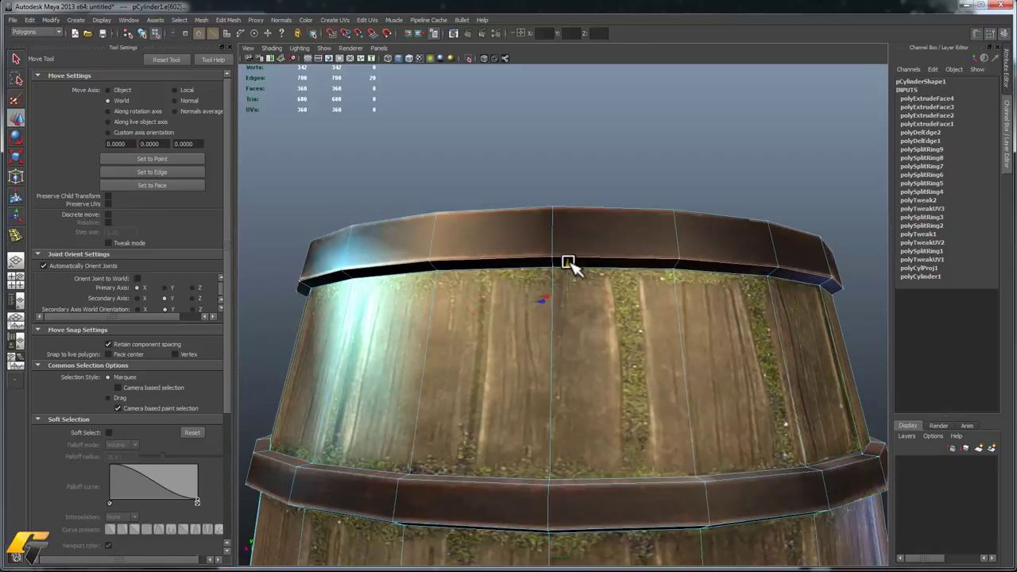
{"action": "middle_click_drag", "start_coordinate": [567, 261], "coordinate": [569, 267]}
- Examine the whole barrel and its extruded metal bands from above
{"action": "left_click_drag", "start_coordinate": [672, 288], "coordinate": [797, 316], "text": "alt"}
{"action": "middle_click_drag", "start_coordinate": [797, 315], "coordinate": [685, 360], "text": "alt"}
{"action": "right_click_drag", "start_coordinate": [685, 361], "coordinate": [588, 286], "text": "alt"}
{"action": "middle_click_drag", "start_coordinate": [587, 286], "coordinate": [688, 270], "text": "alt"}
{"action": "left_click_drag", "start_coordinate": [688, 270], "coordinate": [627, 326], "text": "alt"}
{"action": "right_click_drag", "start_coordinate": [627, 326], "coordinate": [517, 299], "text": "alt"}
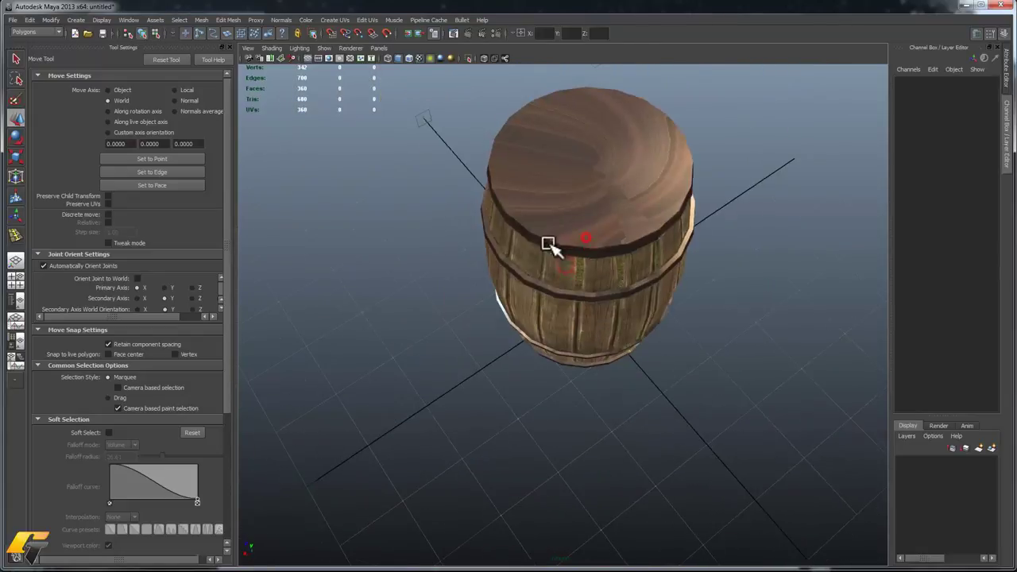
{"action": "middle_click_drag", "start_coordinate": [551, 245], "coordinate": [527, 326], "text": "alt"}
{"action": "right_click_drag", "start_coordinate": [526, 327], "coordinate": [620, 381], "text": "alt"}
- Select all the faces of the barrel's top and bottom caps in face mode, keeping the textured display
{"action": "left_click", "coordinate": [562, 260]}
{"action": "middle_click_drag", "start_coordinate": [572, 259], "coordinate": [559, 314], "text": "alt"}
{"action": "right_click_drag", "start_coordinate": [559, 315], "coordinate": [570, 321], "text": "alt"}
{"action": "key", "text": "F11"}
{"action": "left_click_drag", "start_coordinate": [575, 340], "coordinate": [612, 397], "text": "alt"}
{"action": "mouse_move", "coordinate": [569, 293]}
{"action": "left_mouse_down", "text": "alt"}
{"action": "mouse_move", "coordinate": [586, 306]}
{"action": "mouse_move", "coordinate": [567, 340]}
{"action": "left_mouse_up", "text": "alt"}
{"action": "right_click_drag", "start_coordinate": [568, 340], "coordinate": [541, 300], "text": "alt"}
{"action": "key", "text": "6"}
{"action": "left_click_drag", "start_coordinate": [543, 301], "coordinate": [617, 265], "text": "alt"}
{"action": "right_click_drag", "start_coordinate": [617, 265], "coordinate": [673, 329], "text": "alt"}
{"action": "mouse_move", "coordinate": [556, 246]}
{"action": "left_mouse_down", "text": "alt"}
{"action": "mouse_move", "coordinate": [446, 226]}
{"action": "mouse_move", "coordinate": [484, 200]}
{"action": "mouse_move", "coordinate": [530, 211]}
{"action": "mouse_move", "coordinate": [563, 347]}
{"action": "mouse_move", "coordinate": [540, 325]}
{"action": "mouse_move", "coordinate": [552, 327]}
{"action": "mouse_move", "coordinate": [513, 234]}
{"action": "left_mouse_up", "text": "alt"}
{"action": "key", "text": "4"}
{"action": "key", "text": "5"}
{"action": "key", "text": "6"}
- Extrude the selected top and bottom cap faces and scale them inward to a local scale of 0.9
{"action": "right_click", "coordinate": [531, 173], "text": "shift"}
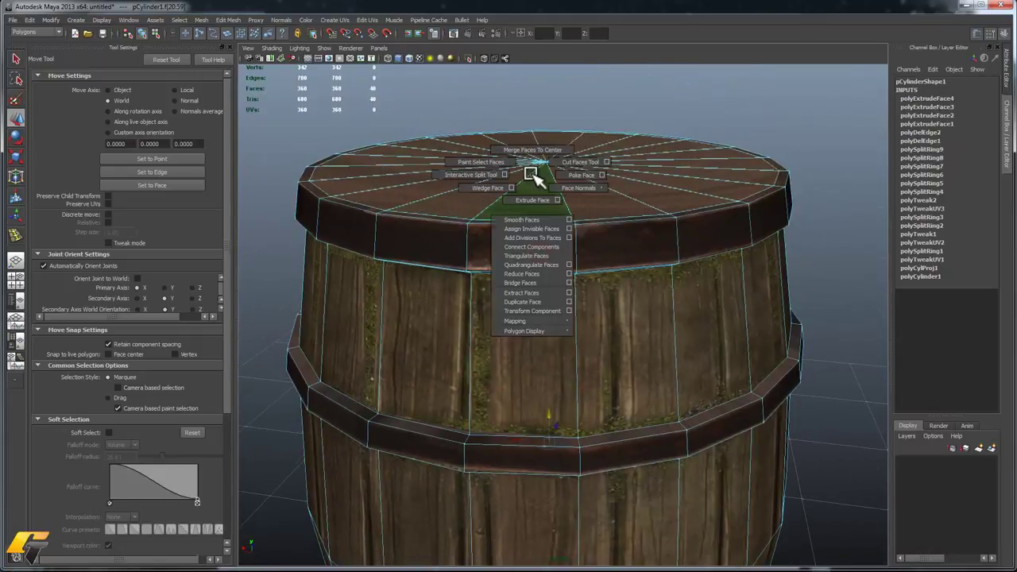
{"action": "scroll", "coordinate": [509, 199], "scroll_direction": "down", "scroll_amount": 5}
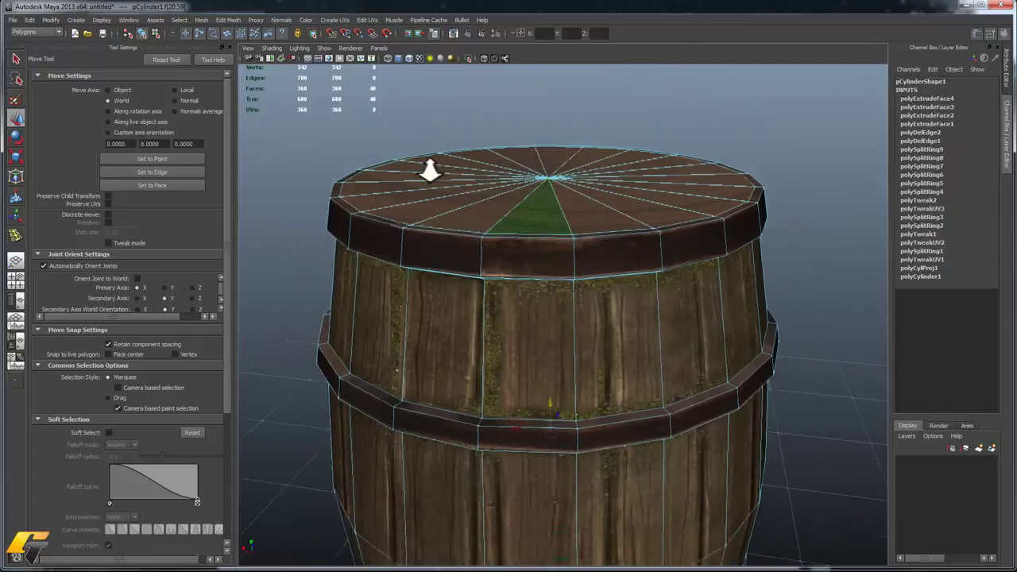
{"action": "left_click_drag", "start_coordinate": [502, 193], "coordinate": [485, 98], "text": "alt"}
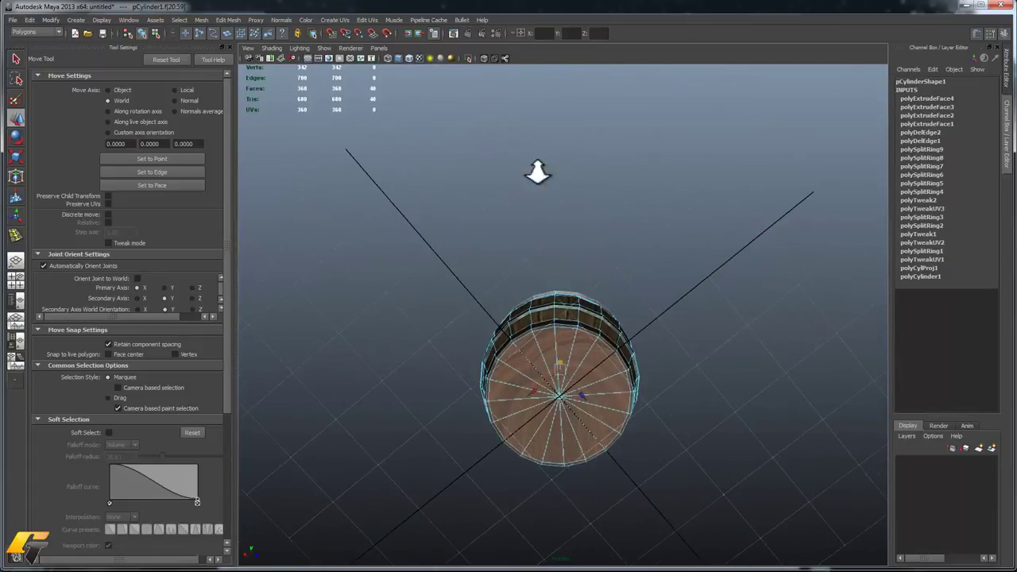
{"action": "scroll", "coordinate": [596, 259], "scroll_direction": "up", "scroll_amount": 5}
{"action": "left_click_drag", "start_coordinate": [597, 259], "coordinate": [541, 302], "text": "alt"}
{"action": "scroll", "coordinate": [532, 286], "scroll_direction": "up", "scroll_amount": 3}
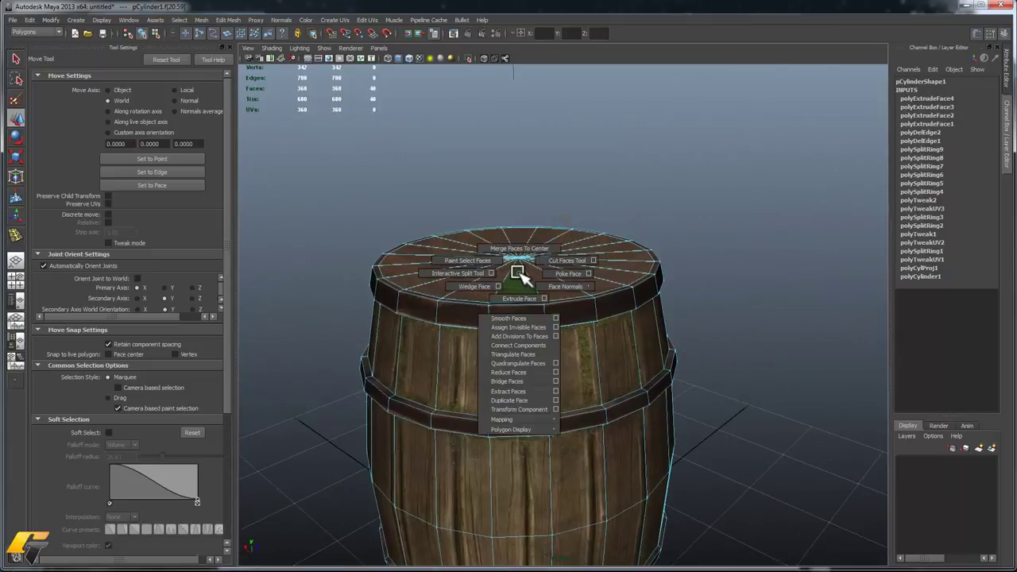
{"action": "right_click_drag", "start_coordinate": [518, 290], "coordinate": [524, 300], "text": "shift"}
{"action": "left_click_drag", "start_coordinate": [546, 422], "coordinate": [548, 274], "text": "alt"}
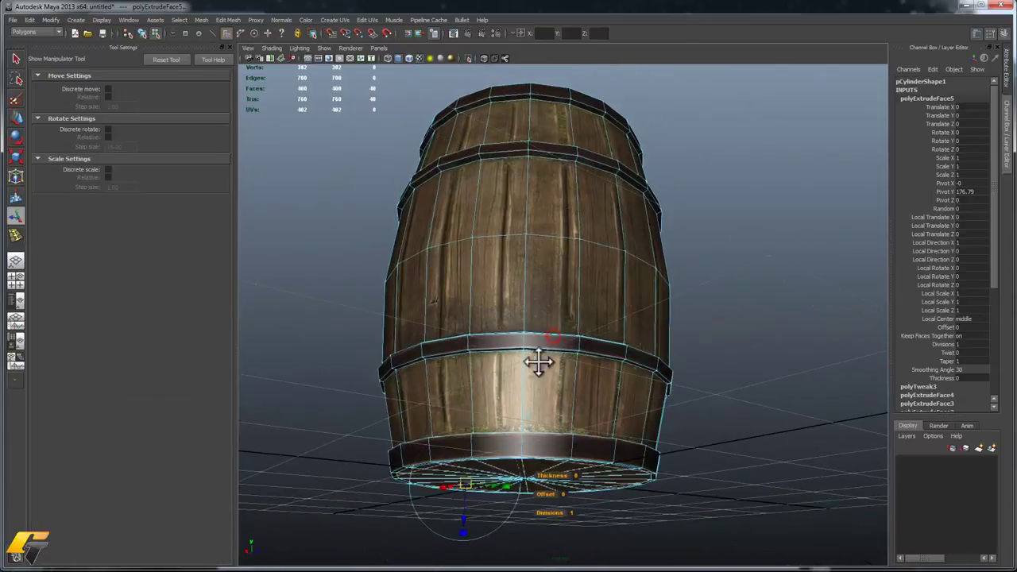
{"action": "middle_click_drag", "start_coordinate": [540, 363], "coordinate": [554, 175], "text": "alt"}
{"action": "right_click_drag", "start_coordinate": [615, 299], "coordinate": [700, 302], "text": "alt"}
{"action": "left_click_drag", "start_coordinate": [640, 323], "coordinate": [632, 190], "text": "alt"}
{"action": "middle_click_drag", "start_coordinate": [579, 341], "coordinate": [625, 163], "text": "alt"}
{"action": "left_click_drag", "start_coordinate": [595, 365], "coordinate": [588, 199], "text": "alt"}
{"action": "middle_click_drag", "start_coordinate": [600, 363], "coordinate": [586, 294], "text": "alt"}
{"action": "left_click_drag", "start_coordinate": [437, 332], "coordinate": [523, 325]}
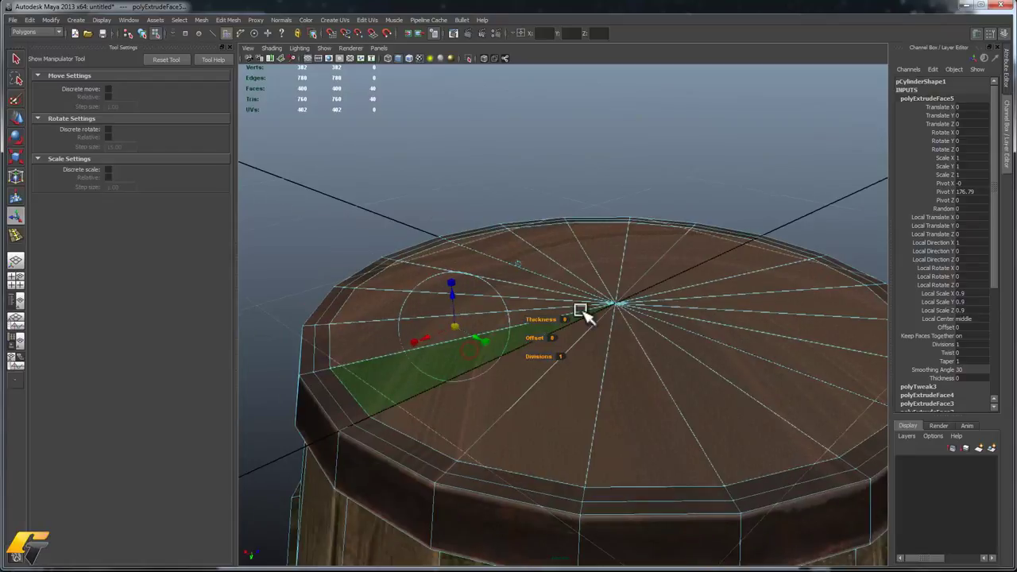
- Extrude the inset cap faces again and sink them into the barrel with a local Z translation of -11.607
{"action": "left_click_drag", "start_coordinate": [459, 291], "coordinate": [500, 245]}
{"action": "left_click_drag", "start_coordinate": [515, 196], "coordinate": [502, 178], "text": "alt"}
- Apply planar UV mapping to the recessed cap faces, projected from the Y axis and fitted to the bounding box
{"action": "left_click", "coordinate": [335, 20]}
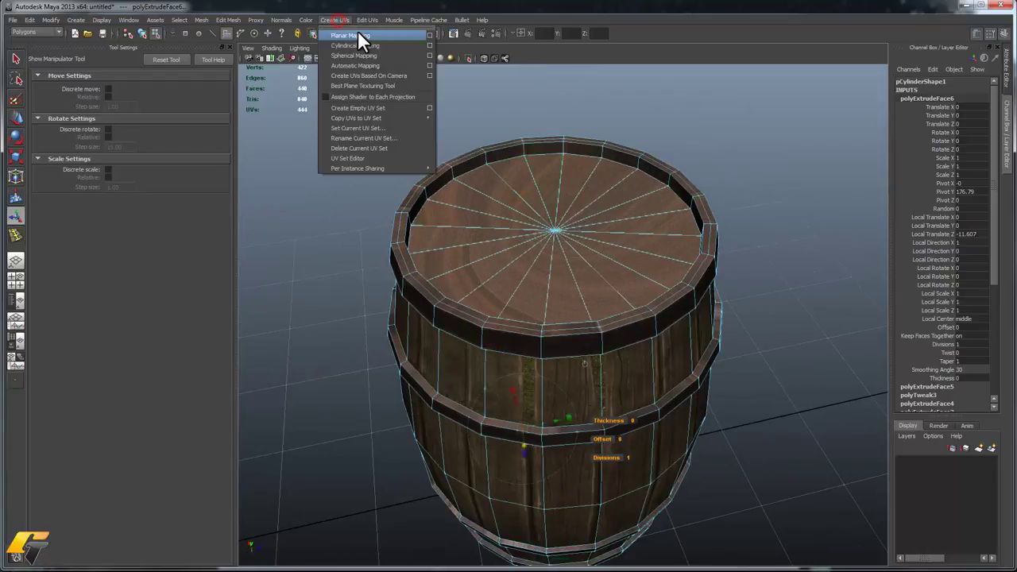
{"action": "left_click", "coordinate": [429, 35]}
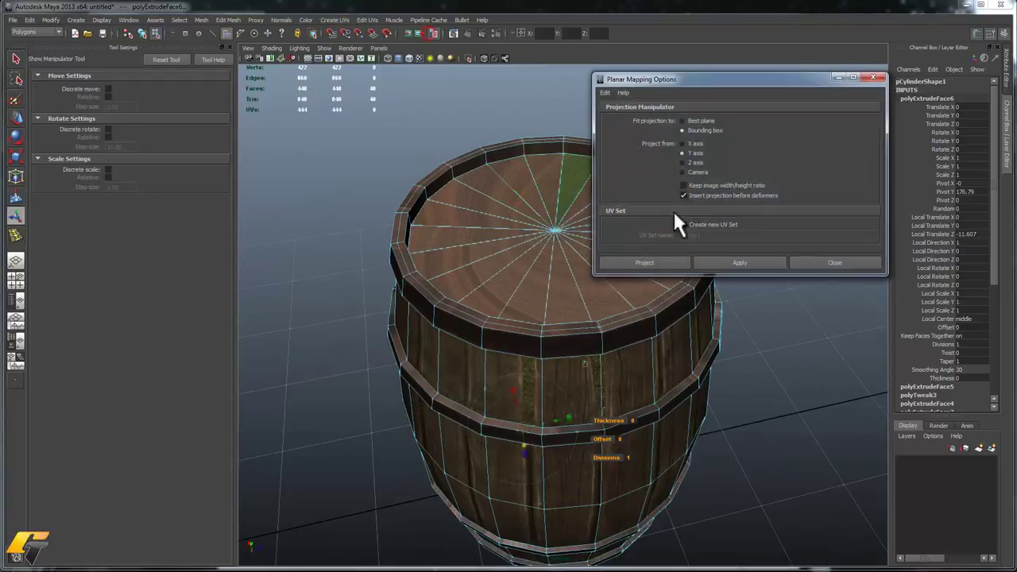
{"action": "left_click", "coordinate": [682, 152]}
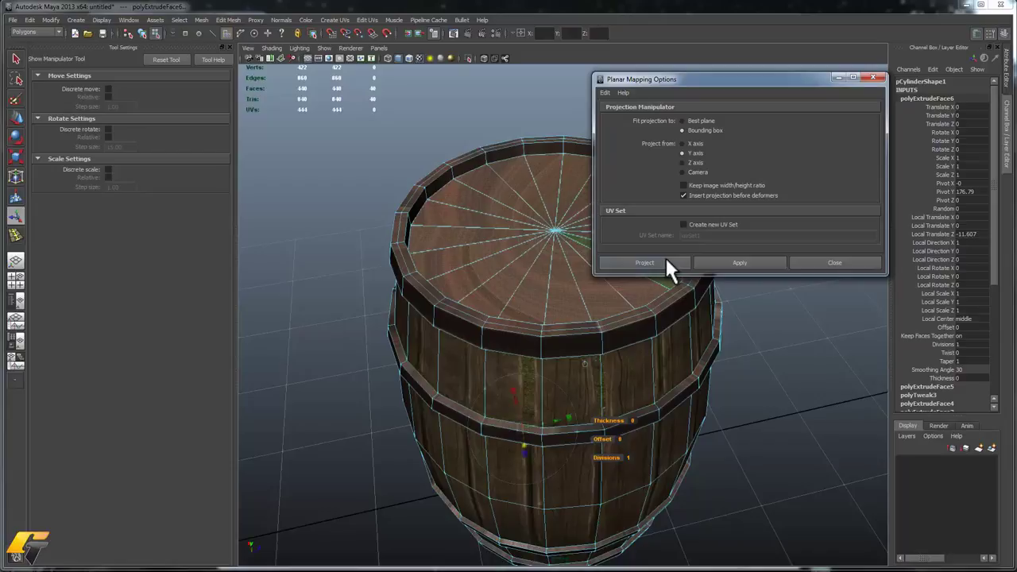
{"action": "left_click", "coordinate": [645, 262]}
{"action": "left_click_drag", "start_coordinate": [642, 263], "coordinate": [684, 248], "text": "alt"}
- Open the UV Texture Editor and convert the selected cap faces to their UVs
{"action": "left_click_drag", "start_coordinate": [56, 569], "coordinate": [143, 272]}
{"action": "double_click", "coordinate": [143, 271]}
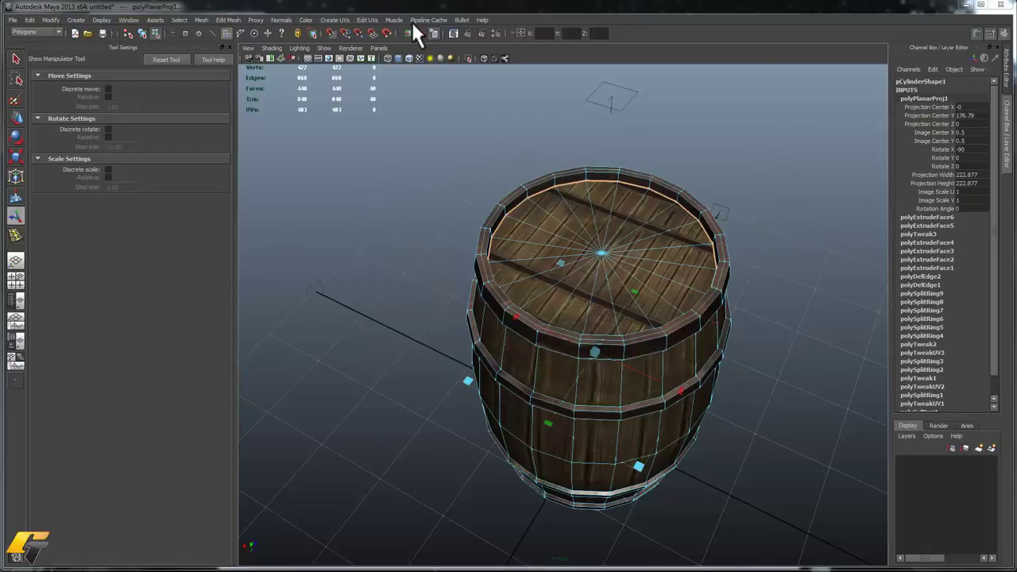
{"action": "left_click", "coordinate": [367, 20]}
{"action": "left_click", "coordinate": [406, 230]}
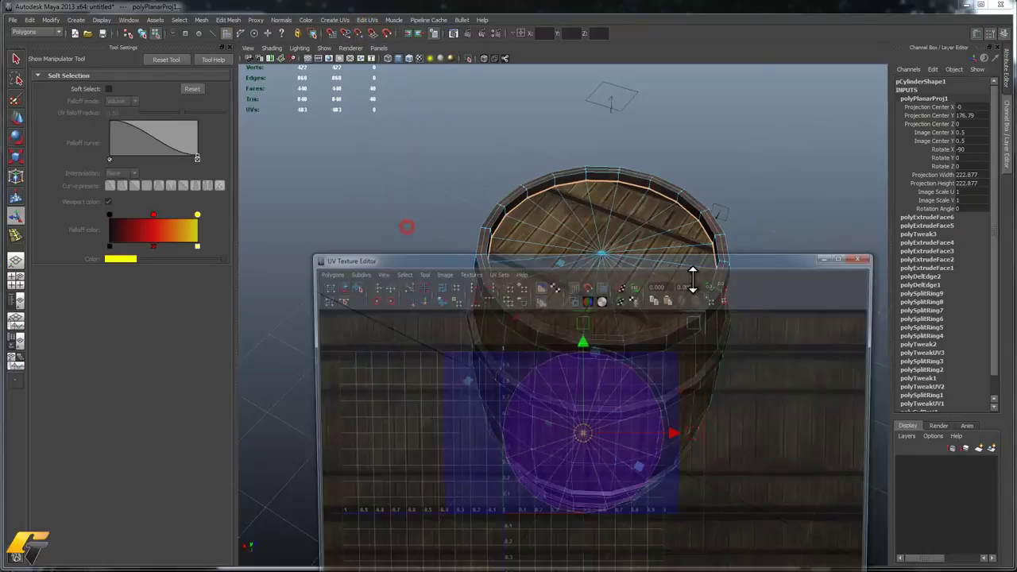
{"action": "left_click_drag", "start_coordinate": [669, 254], "coordinate": [617, 181]}
{"action": "right_click", "coordinate": [573, 358], "text": "ctrl"}
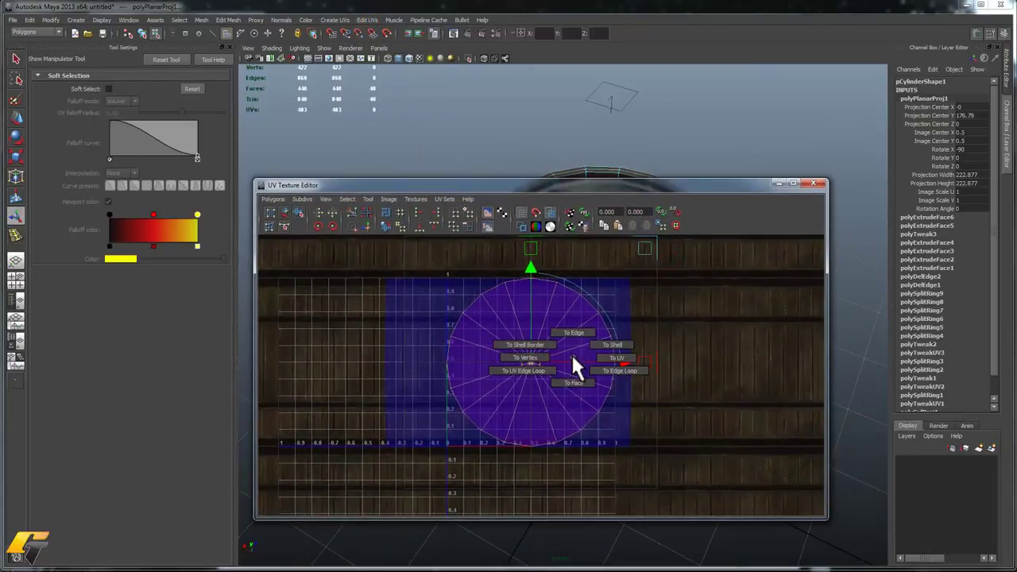
{"action": "right_click_drag", "start_coordinate": [572, 355], "coordinate": [587, 334], "text": "ctrl"}
{"action": "key", "text": "w"}
{"action": "scroll", "coordinate": [607, 381], "scroll_direction": "down", "scroll_amount": 2}
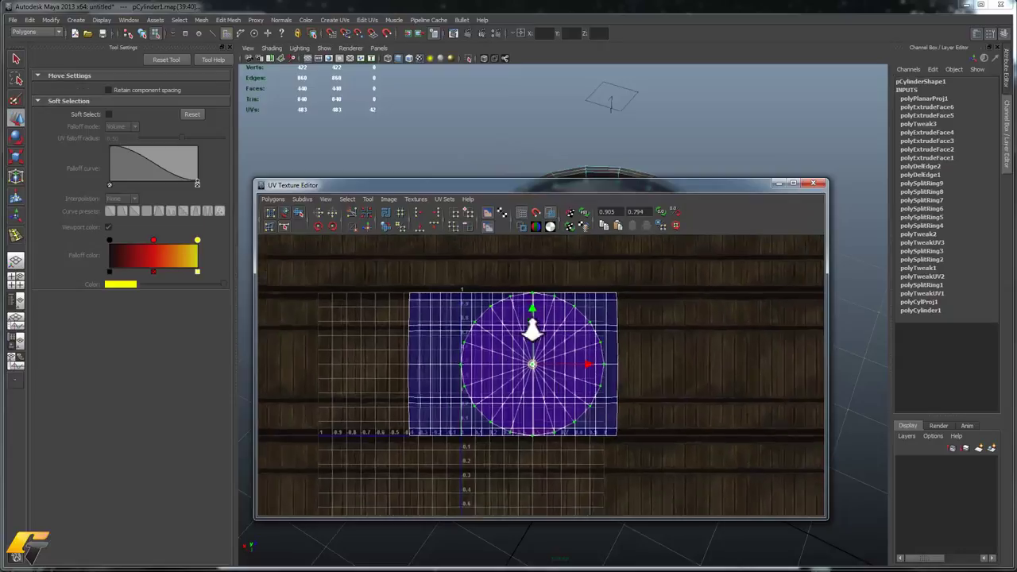
- Move the circular cap UV shell horizontally until it is clear of the barrel's other UVs
{"action": "left_click_drag", "start_coordinate": [604, 367], "coordinate": [743, 377]}
{"action": "middle_click_drag", "start_coordinate": [653, 358], "coordinate": [539, 327], "text": "alt"}
{"action": "right_click_drag", "start_coordinate": [528, 465], "coordinate": [823, 531], "text": "alt"}
{"action": "middle_click_drag", "start_coordinate": [645, 347], "coordinate": [599, 409], "text": "alt"}
{"action": "scroll", "coordinate": [594, 414], "scroll_direction": "up", "scroll_amount": 2}
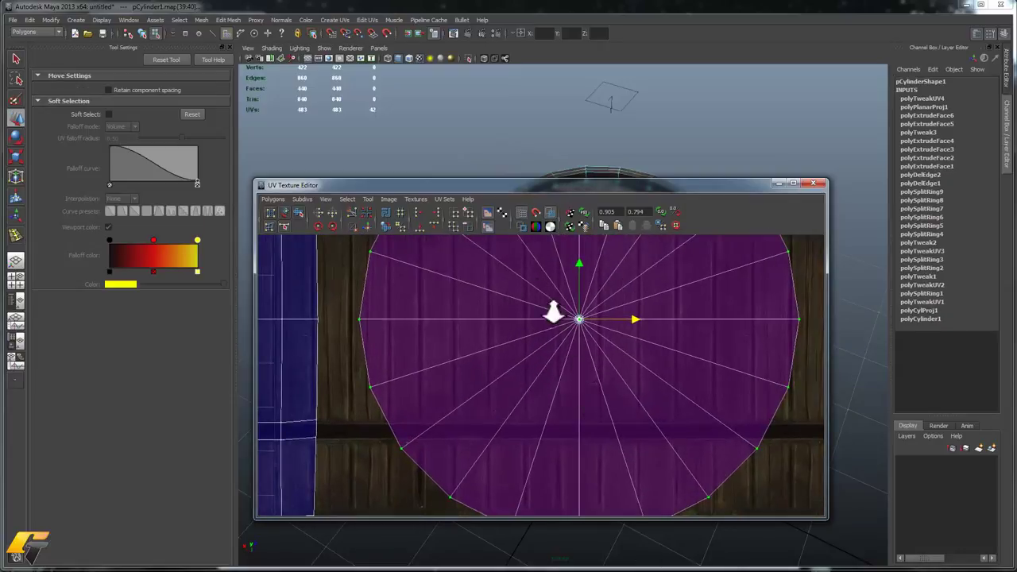
{"action": "scroll", "coordinate": [570, 336], "scroll_direction": "down", "scroll_amount": 1}
- Scale the cap UV shell down uniformly so it fits on the wood planks between the texture's dark bands
{"action": "key", "text": "r"}
{"action": "left_click_drag", "start_coordinate": [571, 328], "coordinate": [543, 321]}
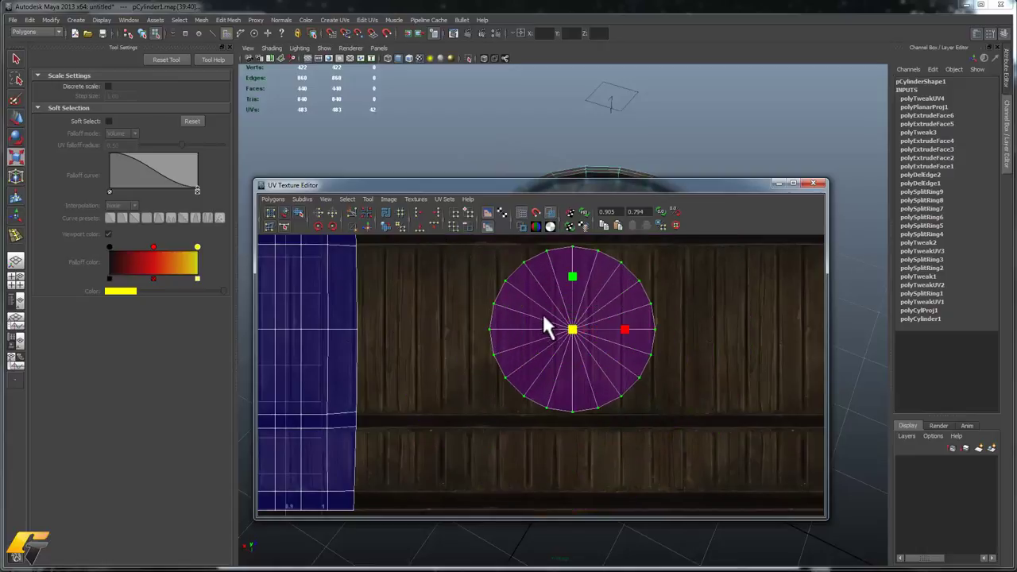
{"action": "left_click_drag", "start_coordinate": [635, 185], "coordinate": [563, 403]}
- Clear the selection, put the UV Texture Editor away, and examine the barrel's planked cap, rims and bands
{"action": "left_click_drag", "start_coordinate": [569, 358], "coordinate": [643, 246], "text": "alt"}
{"action": "left_click", "coordinate": [749, 204]}
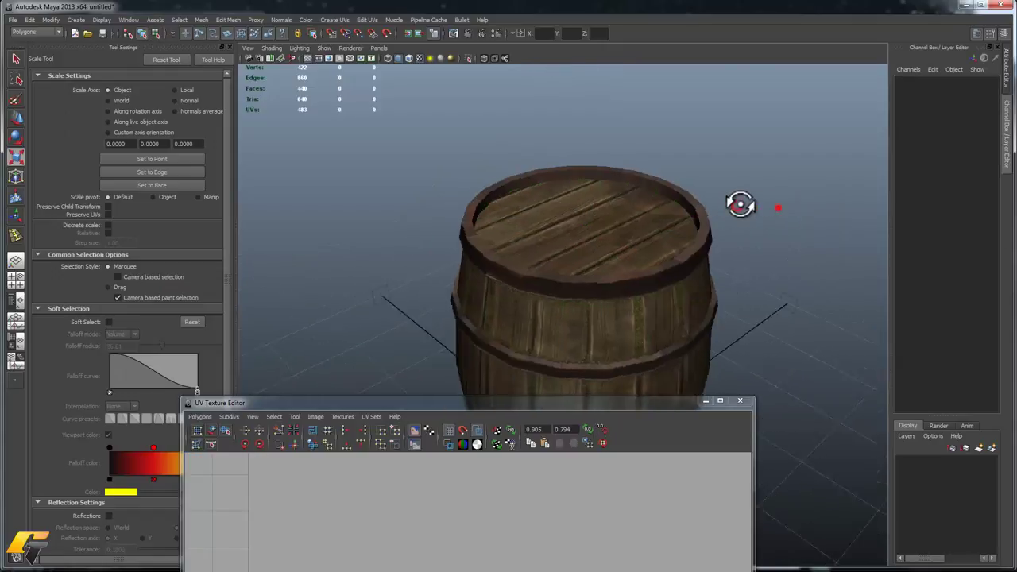
{"action": "left_click_drag", "start_coordinate": [749, 204], "coordinate": [692, 213], "text": "alt"}
{"action": "left_click_drag", "start_coordinate": [713, 281], "coordinate": [604, 250], "text": "alt"}
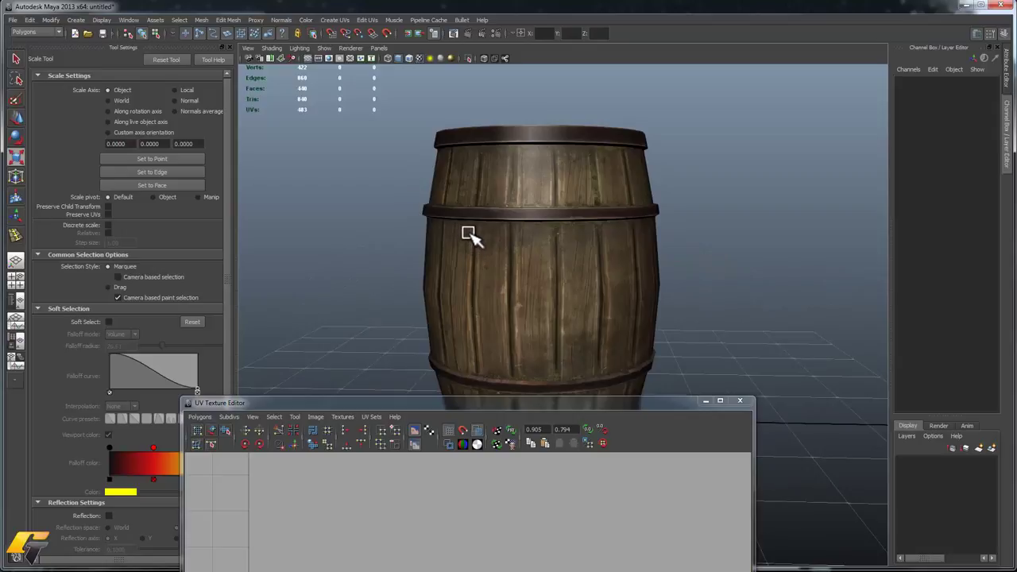
{"action": "left_click_drag", "start_coordinate": [445, 239], "coordinate": [400, 213], "text": "alt"}
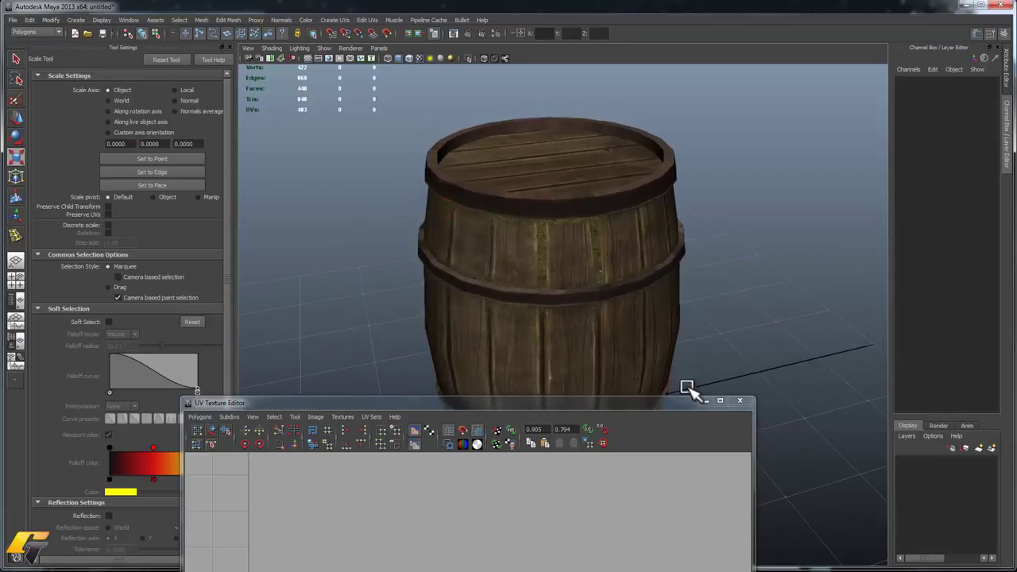
{"action": "left_click_drag", "start_coordinate": [610, 400], "coordinate": [712, 235]}
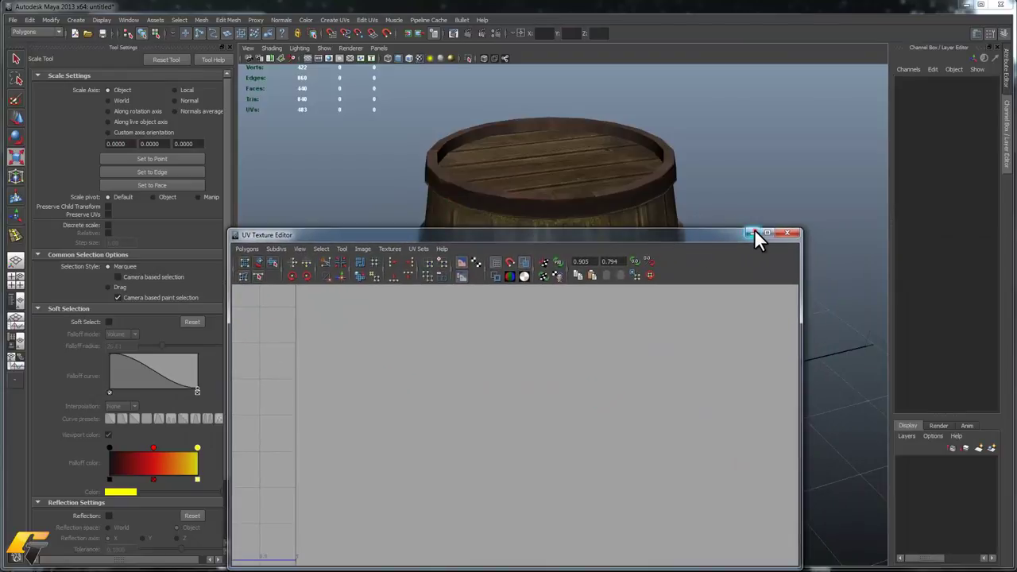
{"action": "left_click", "coordinate": [752, 233]}
{"action": "left_click_drag", "start_coordinate": [485, 159], "coordinate": [535, 249], "text": "alt"}
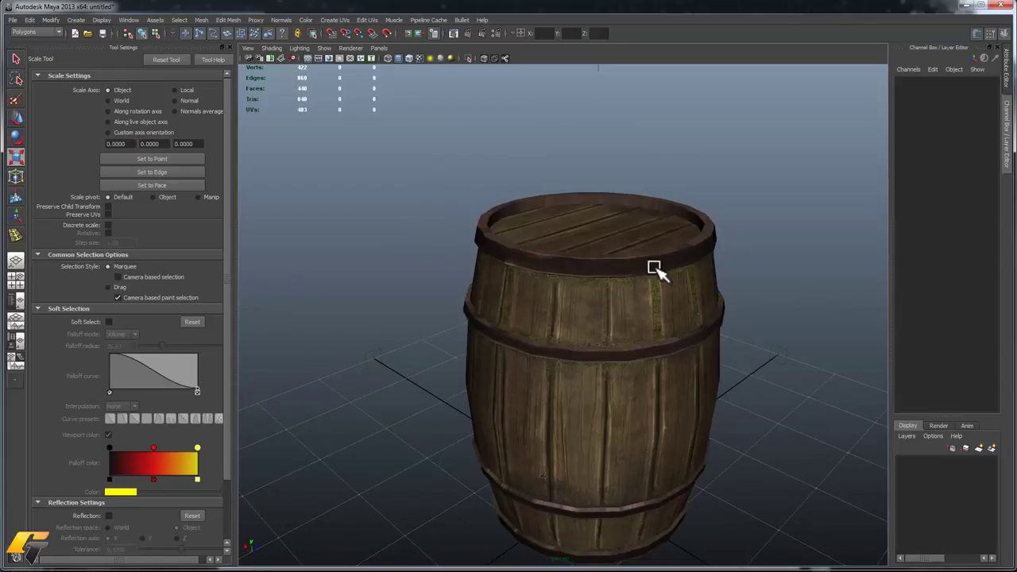
{"action": "left_click_drag", "start_coordinate": [672, 263], "coordinate": [674, 309], "text": "alt"}
{"action": "right_click_drag", "start_coordinate": [675, 307], "coordinate": [733, 370], "text": "alt"}
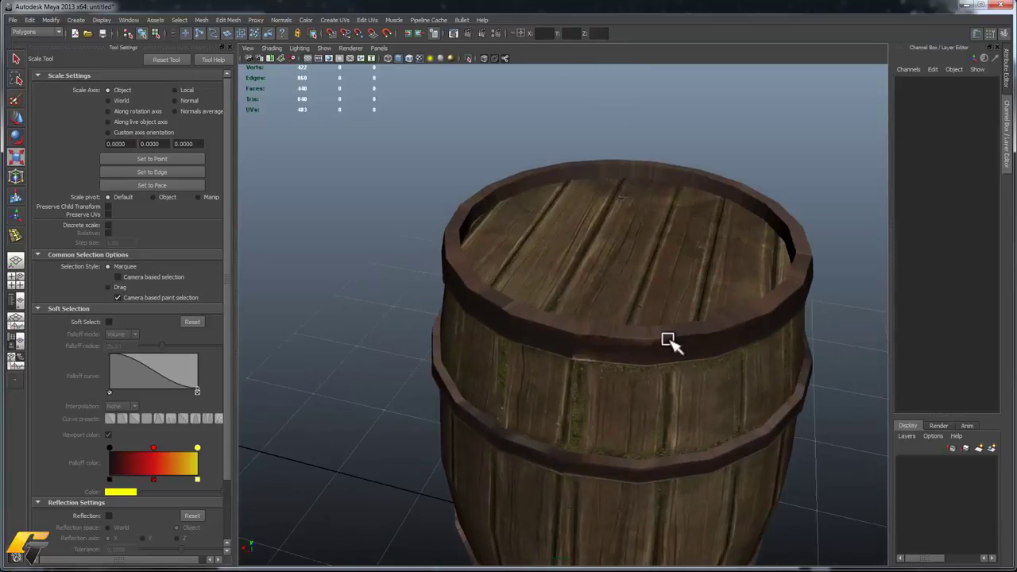
- Delete the extra edge loop running around the upper surface of the barrel's top rim
{"action": "left_click", "coordinate": [533, 334]}
{"action": "left_click_drag", "start_coordinate": [590, 337], "coordinate": [623, 284], "text": "alt"}
{"action": "left_click_drag", "start_coordinate": [604, 198], "coordinate": [615, 262], "text": "alt"}
{"action": "middle_click_drag", "start_coordinate": [505, 288], "coordinate": [588, 308], "text": "alt"}
{"action": "scroll", "coordinate": [588, 308], "scroll_direction": "up", "scroll_amount": 3}
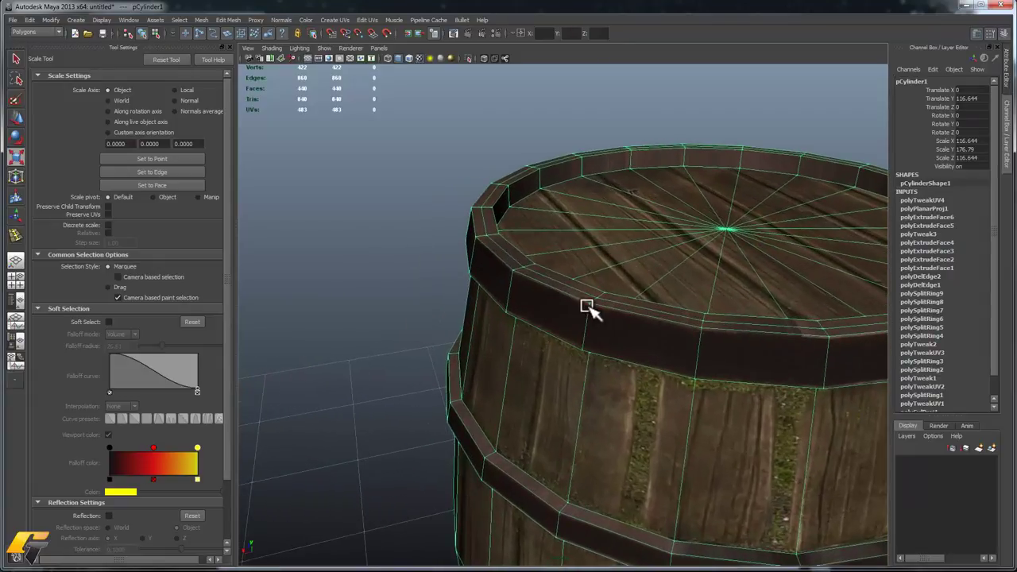
{"action": "key", "text": "F11"}
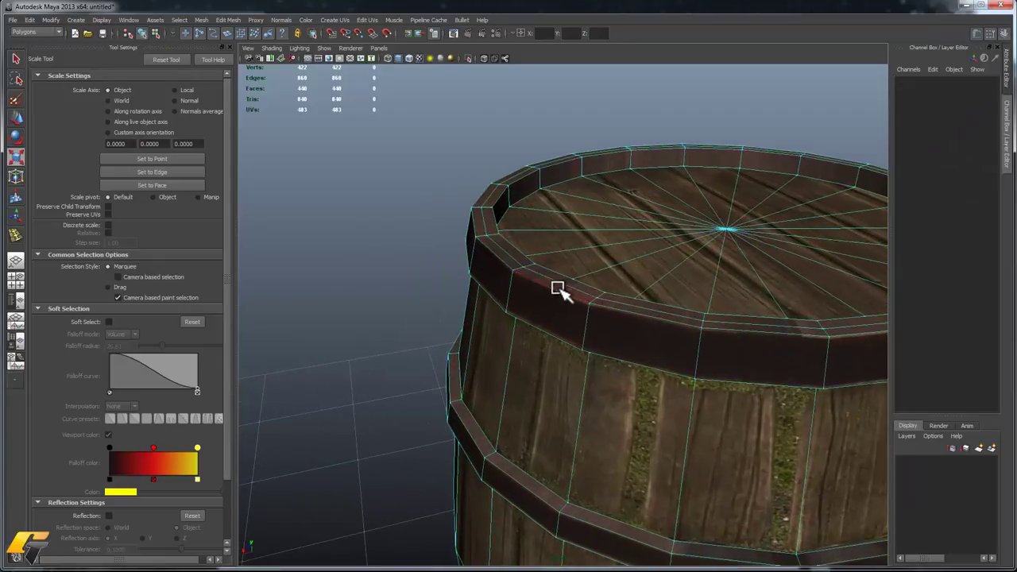
{"action": "key", "text": "q"}
{"action": "left_click", "coordinate": [550, 271]}
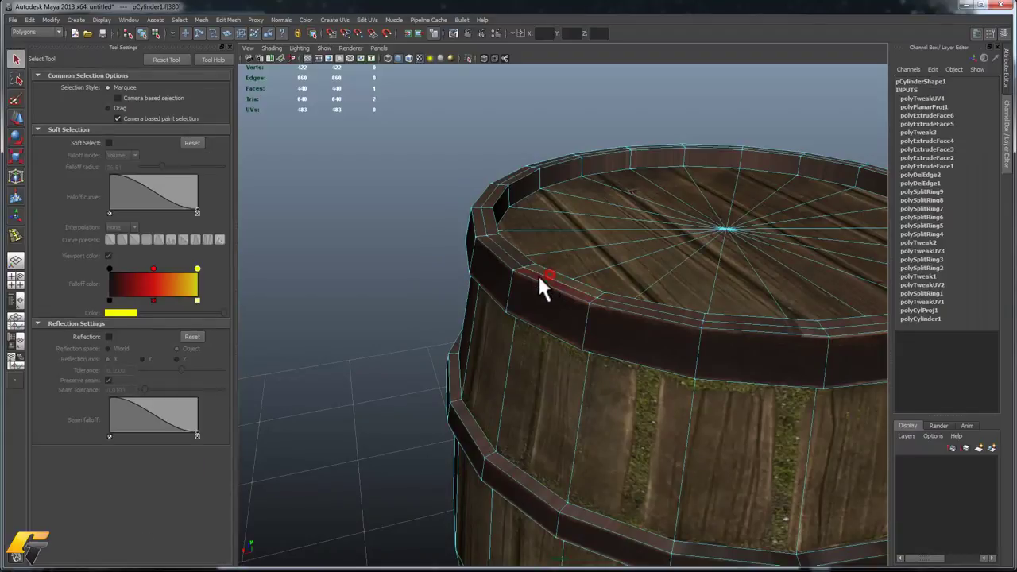
{"action": "left_click", "coordinate": [507, 259]}
{"action": "key", "text": "F10"}
{"action": "double_click", "coordinate": [500, 246]}
{"action": "right_click_drag", "start_coordinate": [501, 249], "coordinate": [496, 258], "text": "shift"}
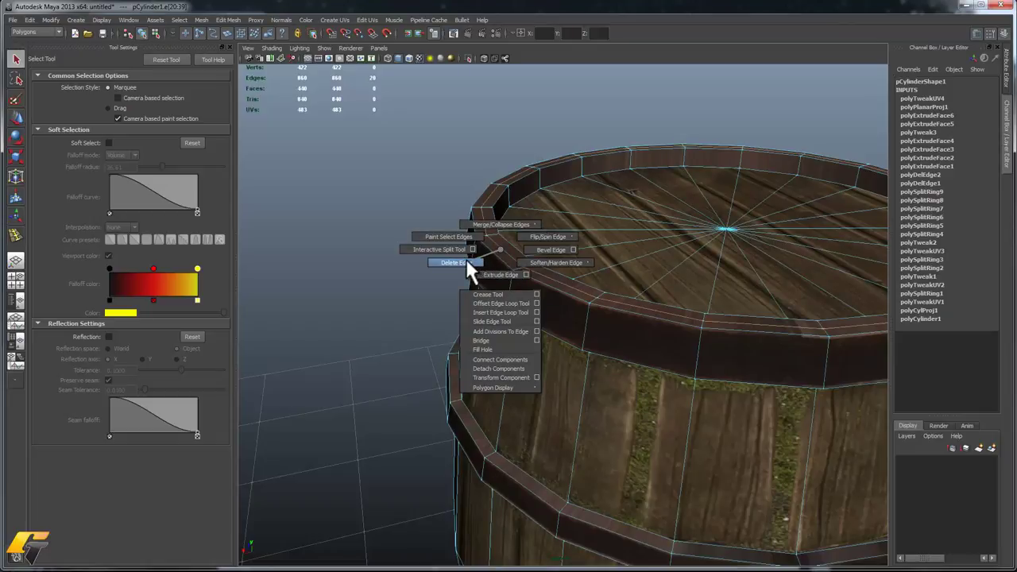
{"action": "right_click_drag", "start_coordinate": [467, 259], "coordinate": [467, 261], "text": "shift"}
- Try to select the face loops on the top rim's upper surface and inner wall
{"action": "middle_click_drag", "start_coordinate": [622, 218], "coordinate": [640, 235], "text": "alt"}
{"action": "left_click_drag", "start_coordinate": [568, 243], "coordinate": [519, 250], "text": "alt"}
{"action": "middle_click_drag", "start_coordinate": [535, 278], "coordinate": [592, 302], "text": "alt"}
{"action": "scroll", "coordinate": [593, 302], "scroll_direction": "up", "scroll_amount": 3}
{"action": "double_click", "coordinate": [513, 367]}
{"action": "left_click_drag", "start_coordinate": [703, 479], "coordinate": [622, 305], "text": "alt"}
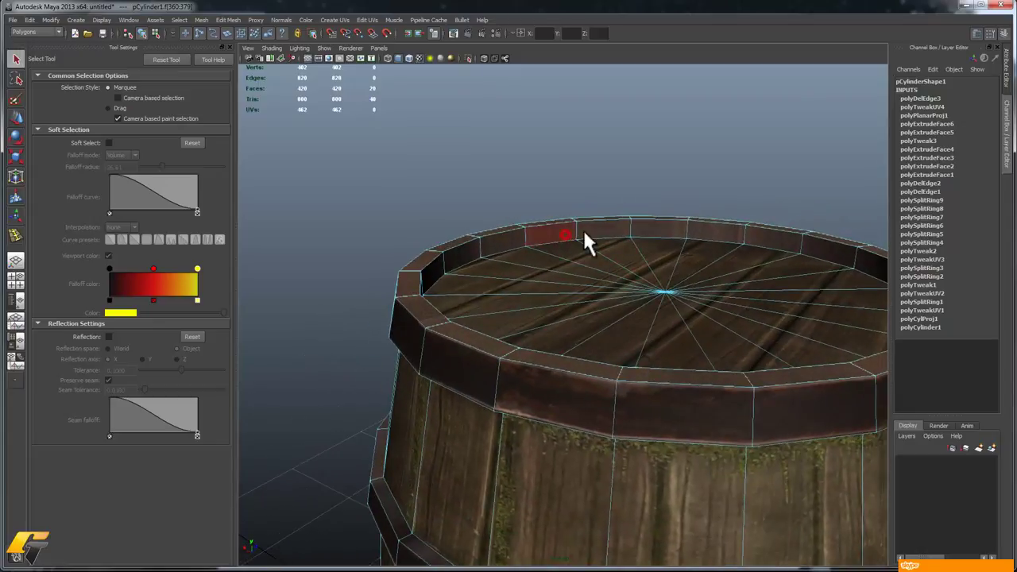
{"action": "left_click_drag", "start_coordinate": [702, 325], "coordinate": [544, 202], "text": "alt"}
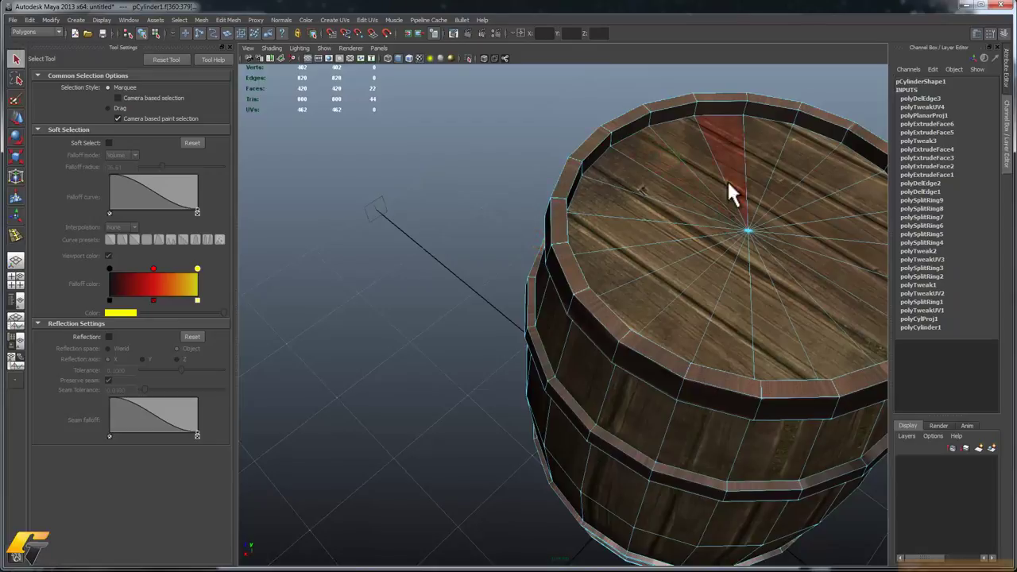
- Select the barrel's cap faces in wireframe display and deselect the bottom ones, keeping only the top cap
{"action": "left_click_drag", "start_coordinate": [734, 170], "coordinate": [625, 257], "text": "alt"}
{"action": "left_click_drag", "start_coordinate": [494, 286], "coordinate": [599, 404], "text": "alt"}
{"action": "key", "text": "4"}
{"action": "middle_click_drag", "start_coordinate": [599, 405], "coordinate": [587, 447], "text": "alt"}
{"action": "left_click_drag", "start_coordinate": [585, 447], "coordinate": [561, 425], "text": "alt"}
{"action": "right_click_drag", "start_coordinate": [563, 475], "coordinate": [512, 469], "text": "alt"}
{"action": "left_click_drag", "start_coordinate": [548, 469], "coordinate": [540, 302], "text": "alt"}
{"action": "right_click_drag", "start_coordinate": [541, 301], "coordinate": [407, 301], "text": "alt"}
{"action": "right_click_drag", "start_coordinate": [603, 407], "coordinate": [491, 407], "text": "alt"}
{"action": "middle_click_drag", "start_coordinate": [491, 406], "coordinate": [491, 367], "text": "alt"}
{"action": "left_click_drag", "start_coordinate": [640, 433], "coordinate": [640, 434], "text": "ctrl"}
- Restore the textured display and grow the top cap selection twice to include the rim's inner wall and upper surface
{"action": "left_click_drag", "start_coordinate": [630, 313], "coordinate": [591, 346], "text": "alt"}
{"action": "key", "text": "6"}
{"action": "right_click_drag", "start_coordinate": [605, 287], "coordinate": [682, 439], "text": "alt"}
{"action": "middle_click_drag", "start_coordinate": [573, 197], "coordinate": [616, 243], "text": "alt"}
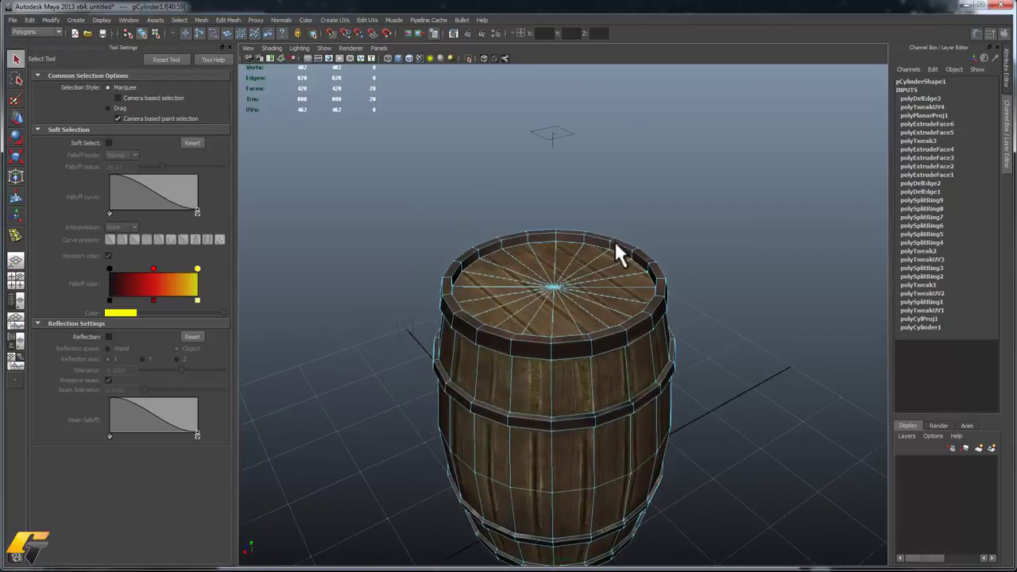
{"action": "right_click_drag", "start_coordinate": [616, 242], "coordinate": [638, 277], "text": "alt"}
{"action": "middle_click_drag", "start_coordinate": [612, 249], "coordinate": [645, 266], "text": "alt"}
{"action": "right_click_drag", "start_coordinate": [645, 265], "coordinate": [650, 272], "text": "alt"}
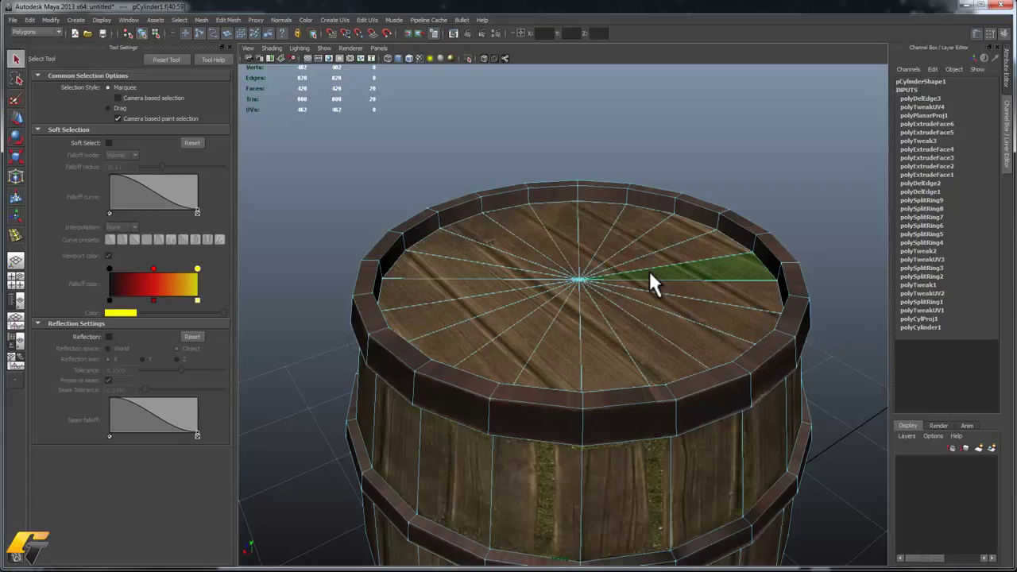
{"action": "key", "text": "shift+period"}
{"action": "key", "text": "shift+period"}
- Deselect the top cap's triangular faces, keeping the rim's inner wall and upper surface selected
{"action": "left_click_drag", "start_coordinate": [648, 269], "coordinate": [631, 309], "text": "alt"}
{"action": "right_click_drag", "start_coordinate": [628, 298], "coordinate": [615, 390], "text": "alt"}
{"action": "left_click_drag", "start_coordinate": [583, 392], "coordinate": [615, 403], "text": "alt"}
{"action": "middle_click_drag", "start_coordinate": [615, 404], "coordinate": [601, 348], "text": "alt"}
{"action": "left_click_drag", "start_coordinate": [612, 297], "coordinate": [533, 371]}
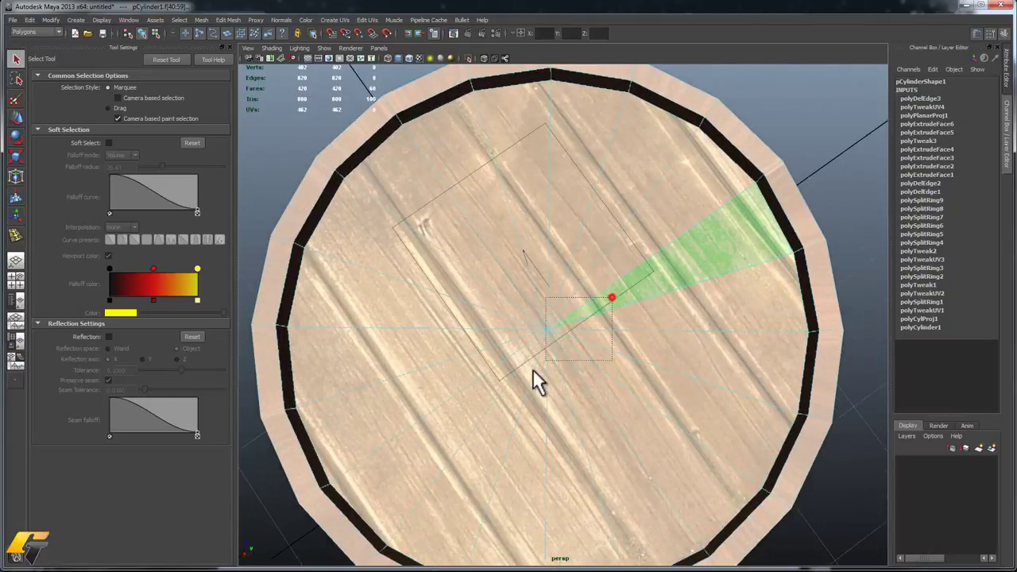
{"action": "scroll", "coordinate": [627, 432], "scroll_direction": "down", "scroll_amount": 3}
- Apply cylindrical UV mapping to the selected faces of the top rim
{"action": "left_click_drag", "start_coordinate": [627, 431], "coordinate": [445, 199], "text": "alt"}
{"action": "left_click", "coordinate": [337, 19]}
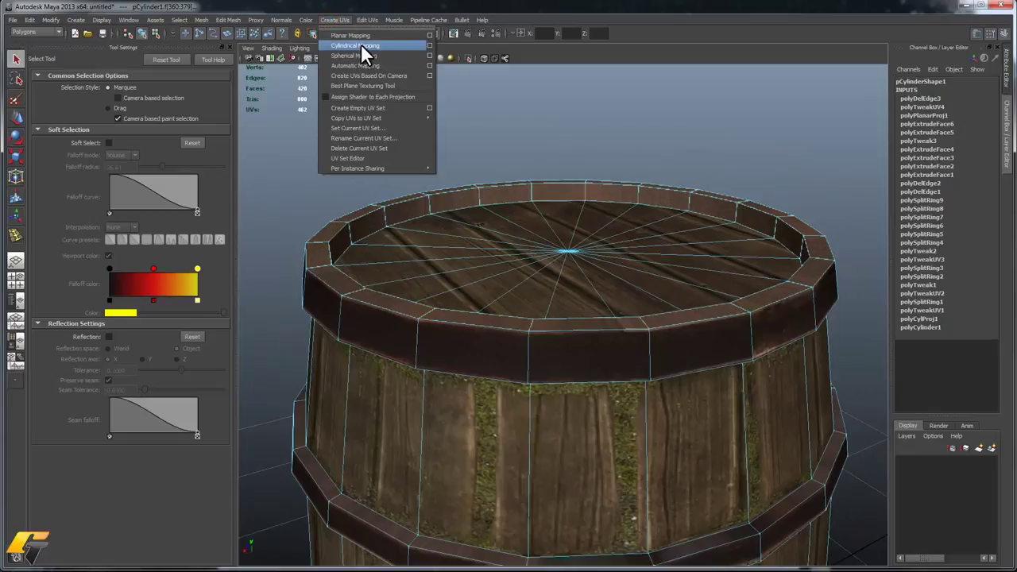
{"action": "left_click", "coordinate": [361, 45]}
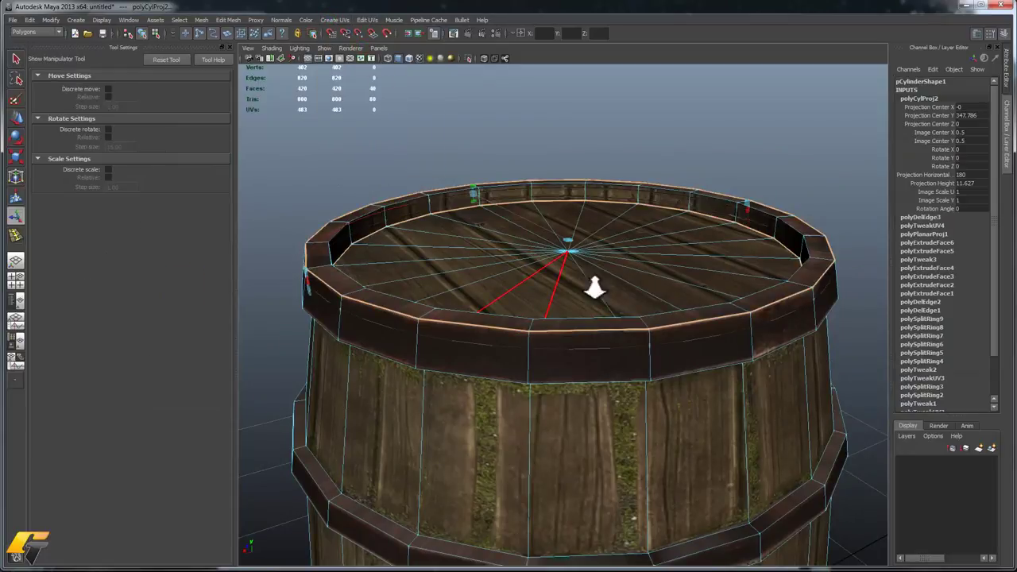
{"action": "scroll", "coordinate": [599, 291], "scroll_direction": "down", "scroll_amount": 3}
- Bring the UV Texture Editor back up and convert the selected rim faces to their UVs
{"action": "key", "text": "alt+Tab"}
{"action": "middle_click_drag", "start_coordinate": [619, 394], "coordinate": [701, 409], "text": "alt"}
{"action": "right_click_drag", "start_coordinate": [702, 409], "coordinate": [450, 341], "text": "alt"}
{"action": "middle_click_drag", "start_coordinate": [450, 341], "coordinate": [522, 298], "text": "alt"}
{"action": "right_click_drag", "start_coordinate": [500, 382], "coordinate": [548, 385], "text": "ctrl"}
{"action": "scroll", "coordinate": [587, 406], "scroll_direction": "down", "scroll_amount": 1}
- Move the rim's UV shell horizontally away from the barrel's other UVs
{"action": "key", "text": "w"}
{"action": "left_click_drag", "start_coordinate": [545, 368], "coordinate": [353, 372]}
{"action": "middle_click_drag", "start_coordinate": [353, 372], "coordinate": [658, 385], "text": "alt"}
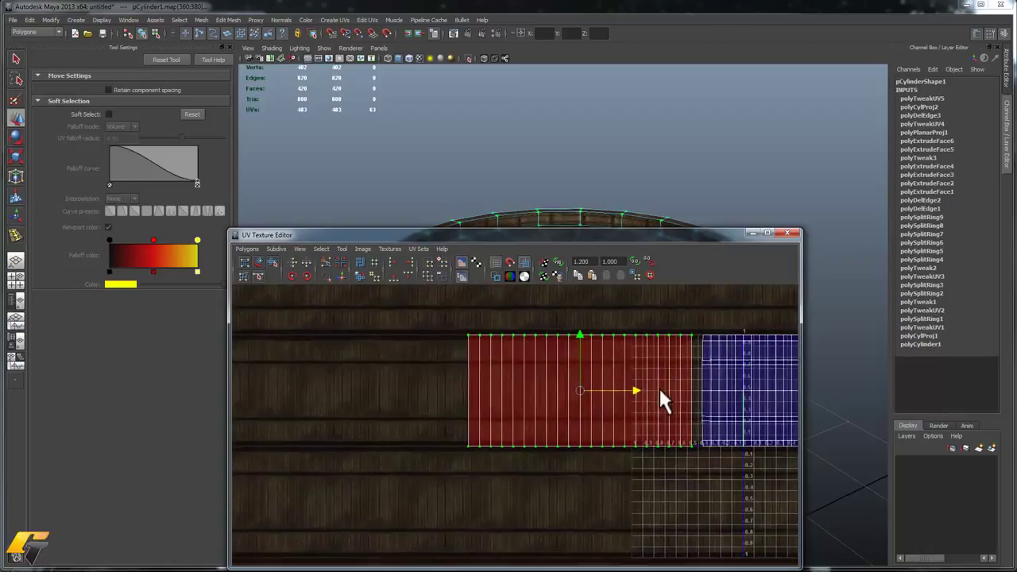
{"action": "left_click_drag", "start_coordinate": [634, 389], "coordinate": [566, 395]}
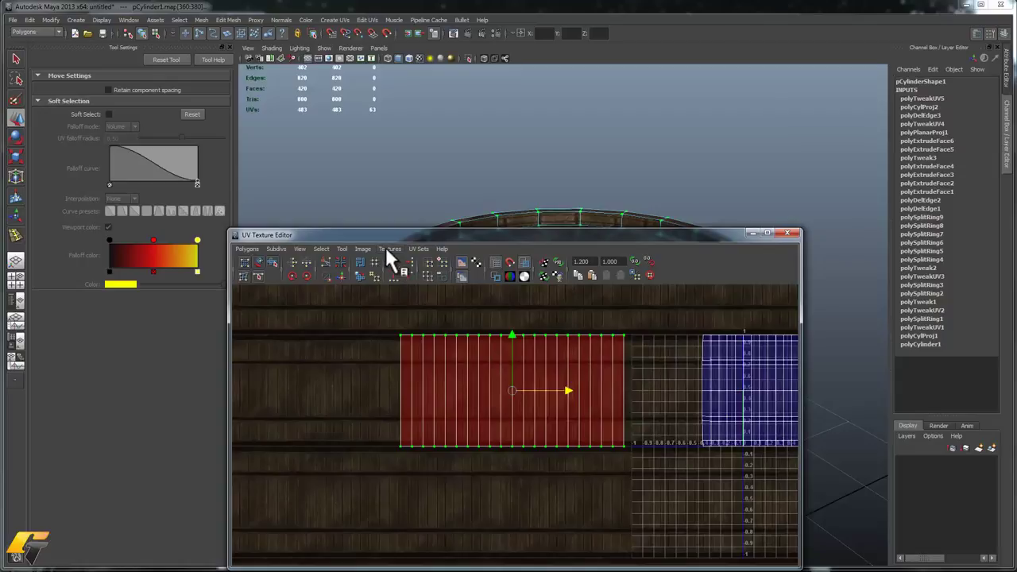
- Toggle the Shade UVs display off and back on in the UV Texture Editor
{"action": "left_click", "coordinate": [364, 248]}
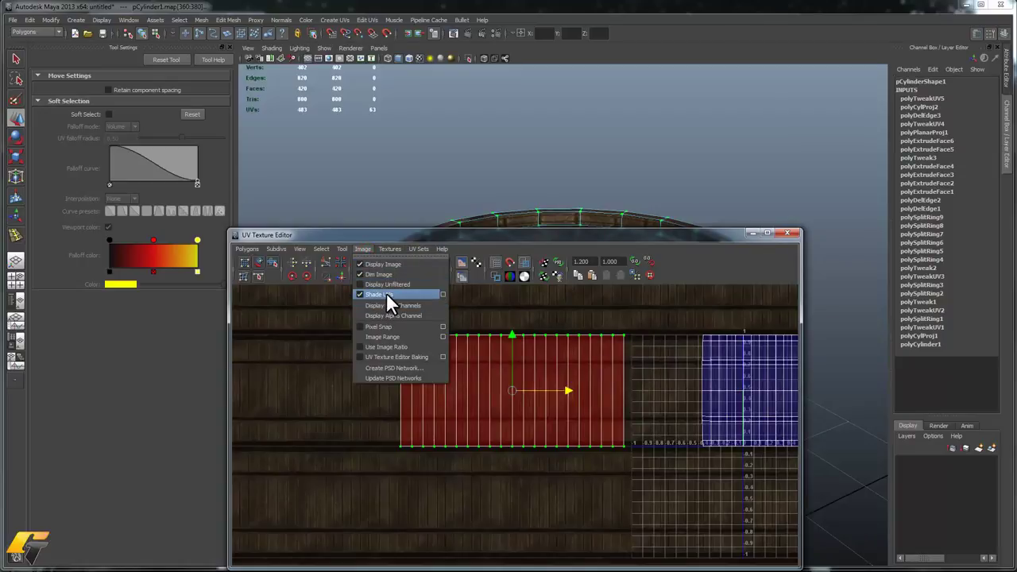
{"action": "left_click", "coordinate": [386, 293]}
{"action": "left_click", "coordinate": [362, 249]}
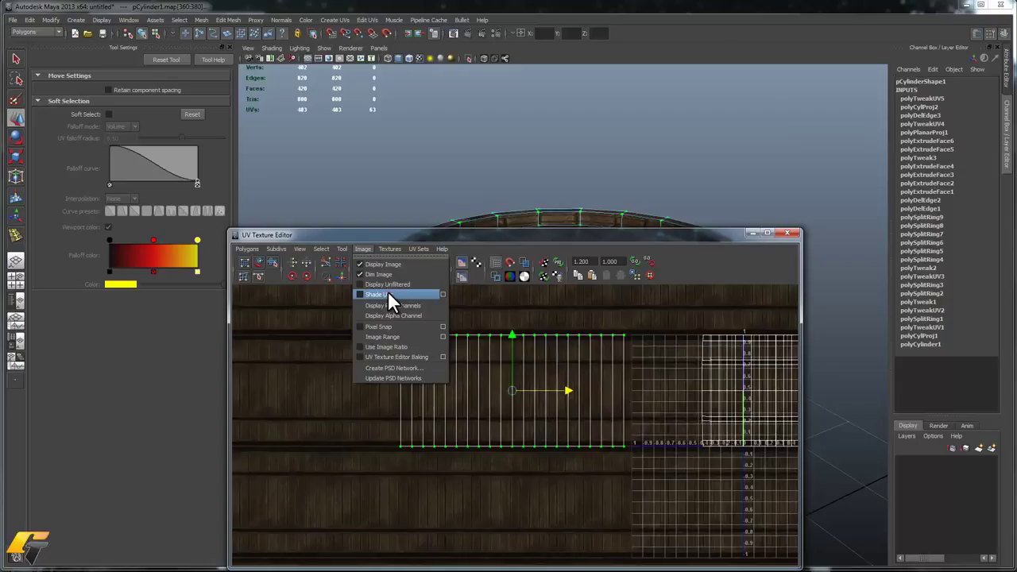
{"action": "left_click", "coordinate": [387, 293]}
- Flip the rim's selected UV shell horizontally so it faces the correct way
{"action": "right_click_drag", "start_coordinate": [602, 344], "coordinate": [715, 397], "text": "alt"}
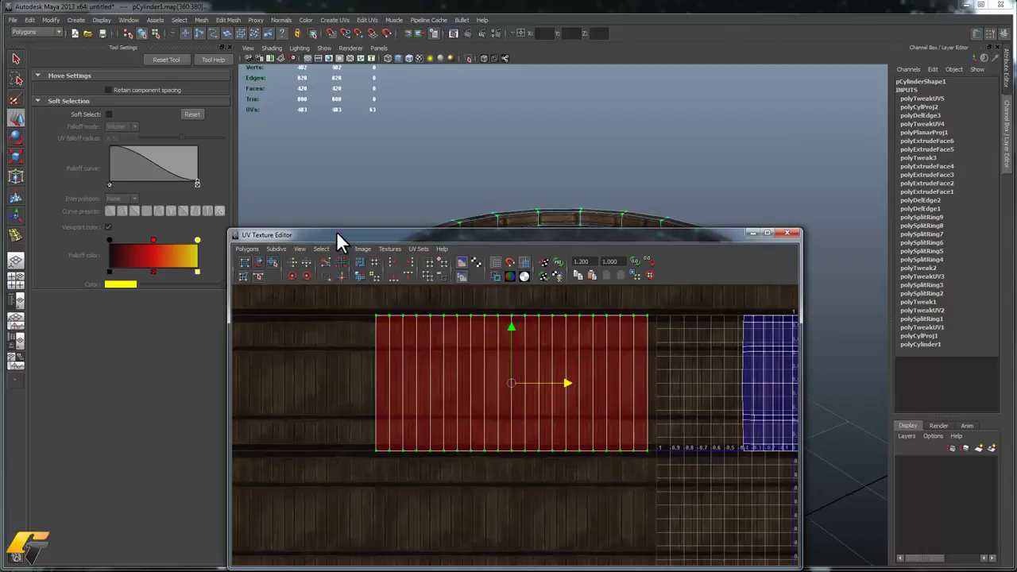
{"action": "left_click_drag", "start_coordinate": [338, 233], "coordinate": [323, 158]}
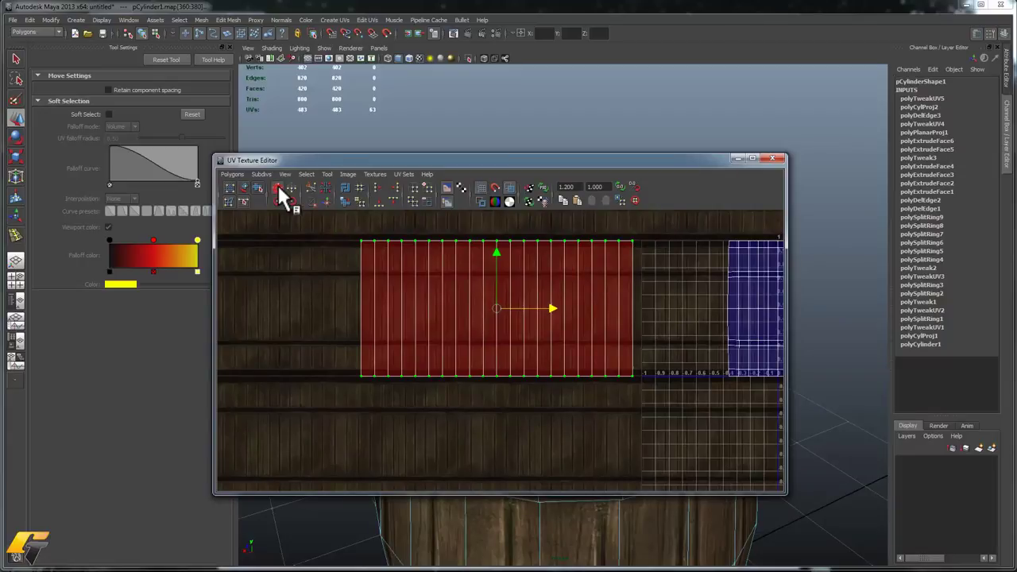
{"action": "left_click", "coordinate": [278, 187]}
{"action": "scroll", "coordinate": [534, 308], "scroll_direction": "up", "scroll_amount": 3}
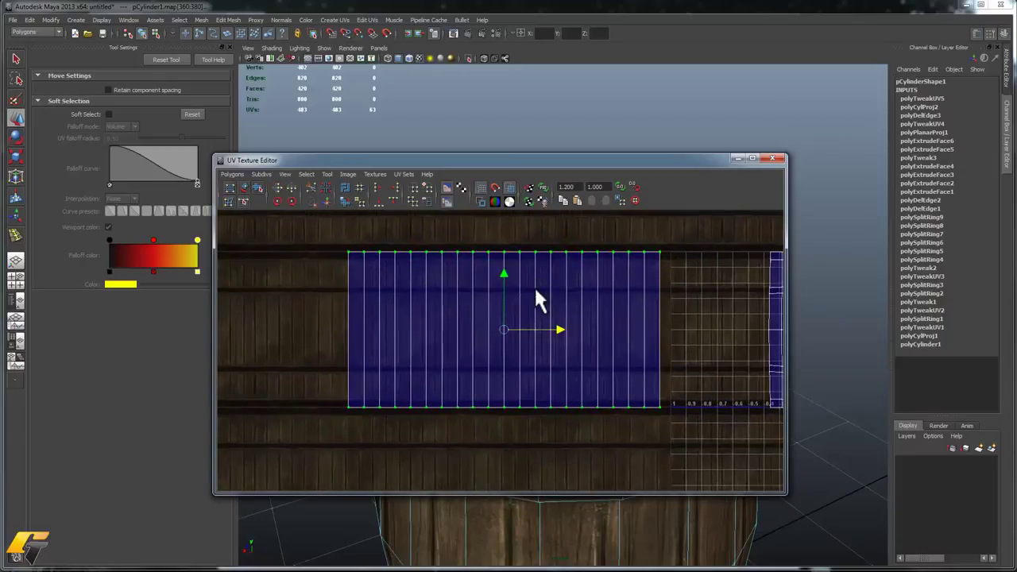
- Flatten the rim's UV shell vertically into a thin strip and move it up onto the texture's upper dark band
{"action": "key", "text": "r"}
{"action": "left_click_drag", "start_coordinate": [501, 285], "coordinate": [504, 343]}
{"action": "key", "text": "w"}
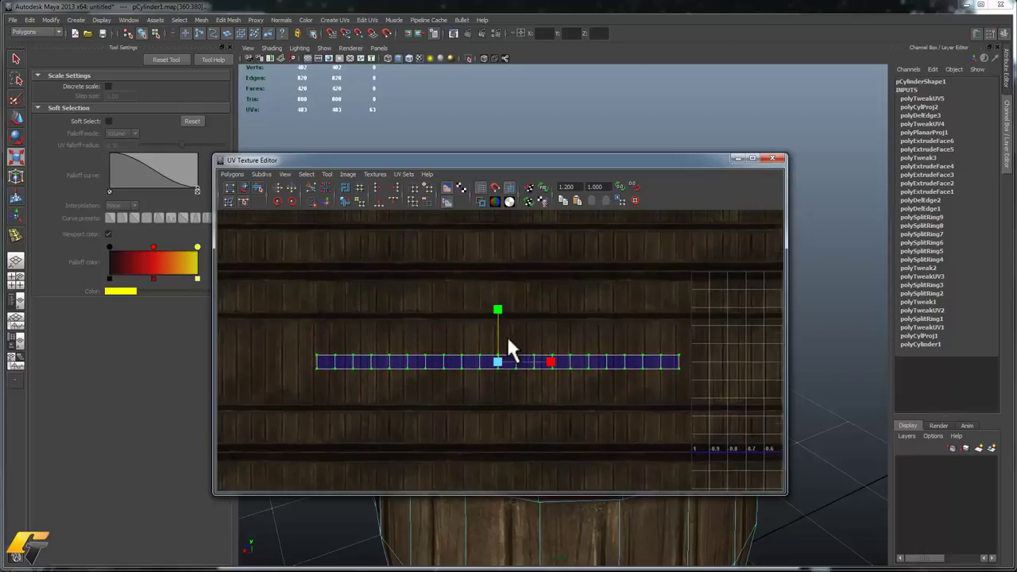
{"action": "left_click_drag", "start_coordinate": [494, 304], "coordinate": [493, 208]}
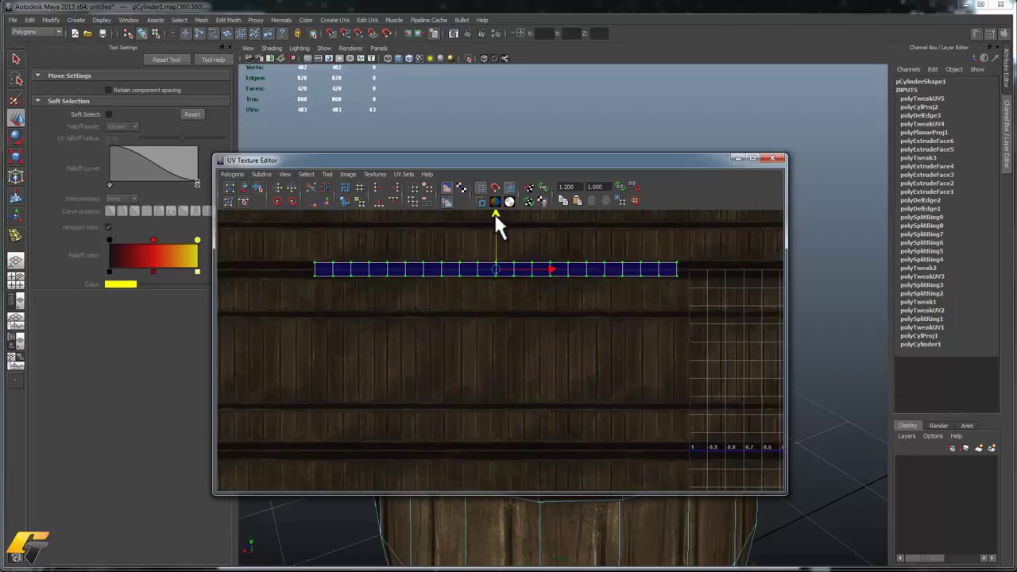
{"action": "left_click", "coordinate": [501, 157]}
- Inspect the texture on the barrel's top rim up close from several angles
{"action": "left_click_drag", "start_coordinate": [858, 236], "coordinate": [843, 297], "text": "alt"}
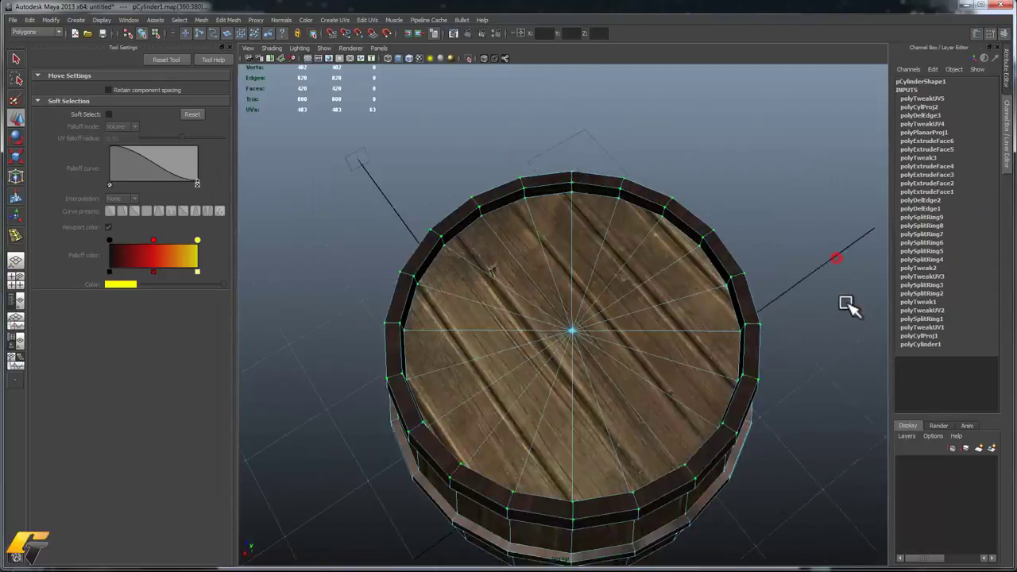
{"action": "middle_click_drag", "start_coordinate": [844, 298], "coordinate": [677, 313], "text": "alt"}
{"action": "right_click_drag", "start_coordinate": [676, 313], "coordinate": [655, 389], "text": "alt"}
{"action": "left_click_drag", "start_coordinate": [655, 388], "coordinate": [719, 298], "text": "alt"}
{"action": "middle_click_drag", "start_coordinate": [720, 297], "coordinate": [676, 385], "text": "alt"}
{"action": "right_click_drag", "start_coordinate": [677, 384], "coordinate": [711, 434], "text": "alt"}
{"action": "left_click_drag", "start_coordinate": [579, 325], "coordinate": [795, 464], "text": "alt"}
{"action": "key", "text": "alt+Tab"}
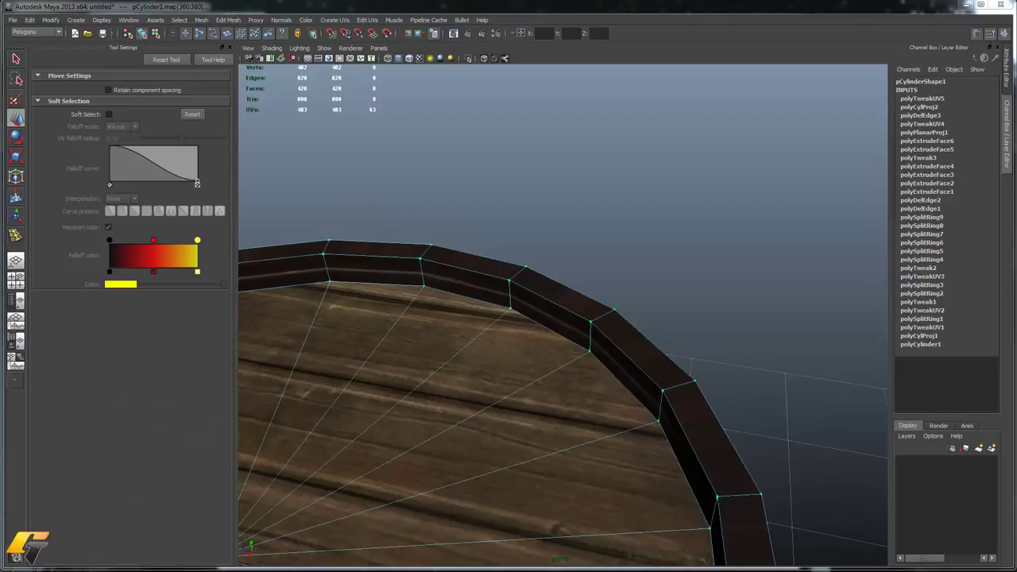
- Flatten the rim's UV strip further and adjust its vertical position on the texture
{"action": "key", "text": "r"}
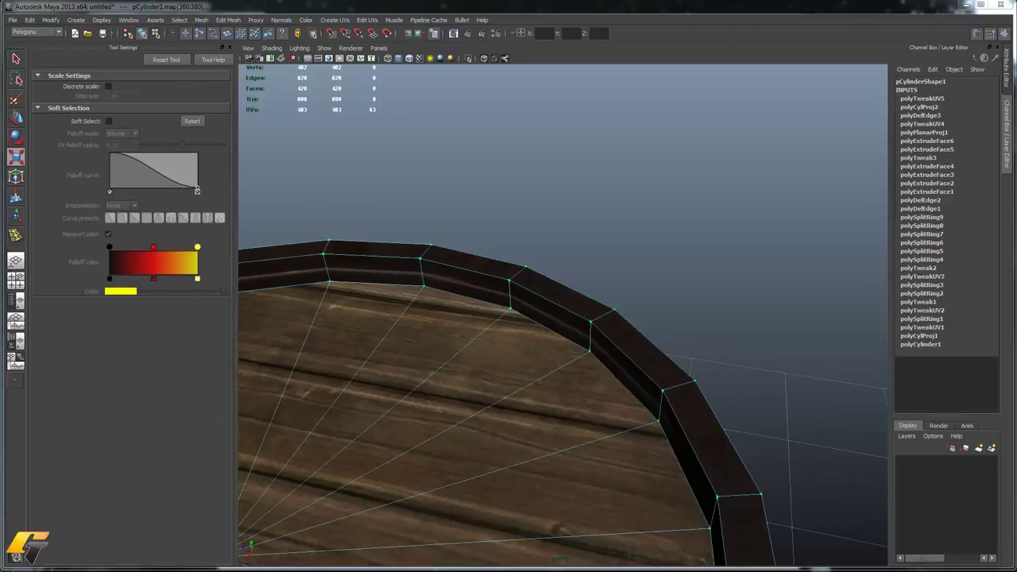
{"action": "key", "text": "w"}
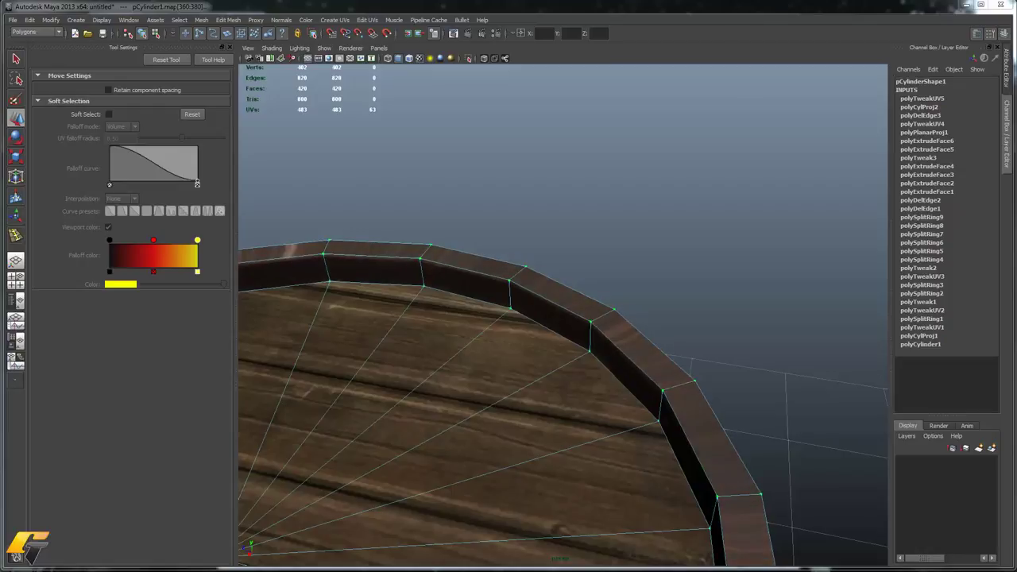
{"action": "left_click_drag", "start_coordinate": [879, 161], "coordinate": [430, 123]}
{"action": "left_click_drag", "start_coordinate": [577, 291], "coordinate": [577, 293]}
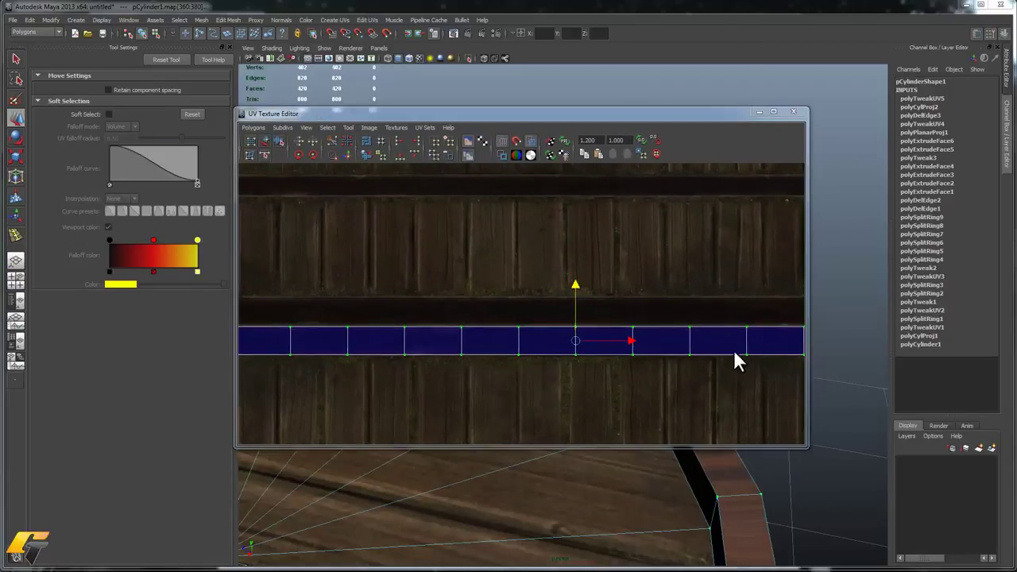
{"action": "key", "text": "alt+Tab"}
{"action": "key", "text": "Escape"}
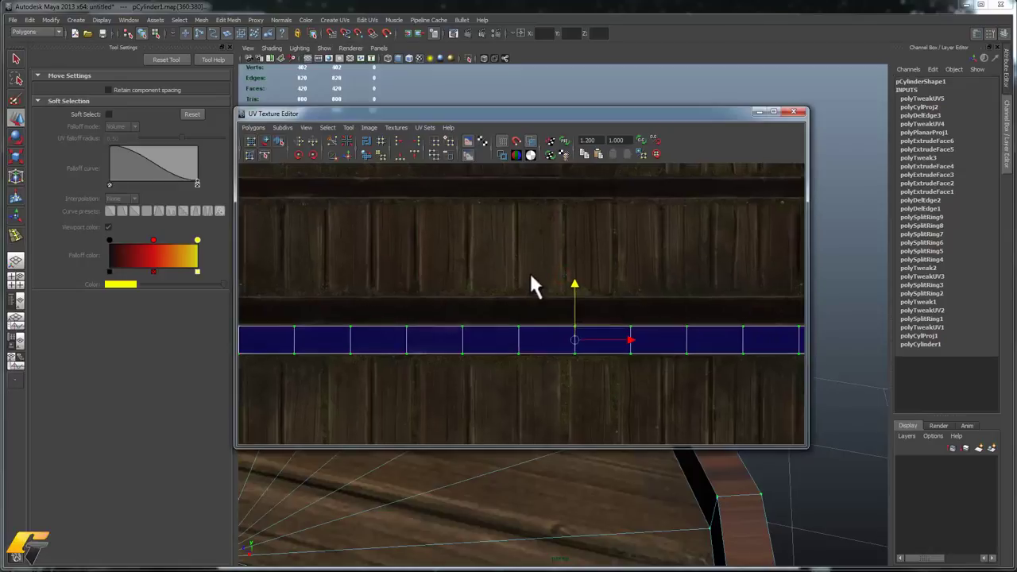
- Select the upper two UV rows of the rim strip and nudge them vertically to refine the rim's texture
{"action": "scroll", "coordinate": [529, 278], "scroll_direction": "down", "scroll_amount": 4}
{"action": "scroll", "coordinate": [526, 337], "scroll_direction": "down", "scroll_amount": 1}
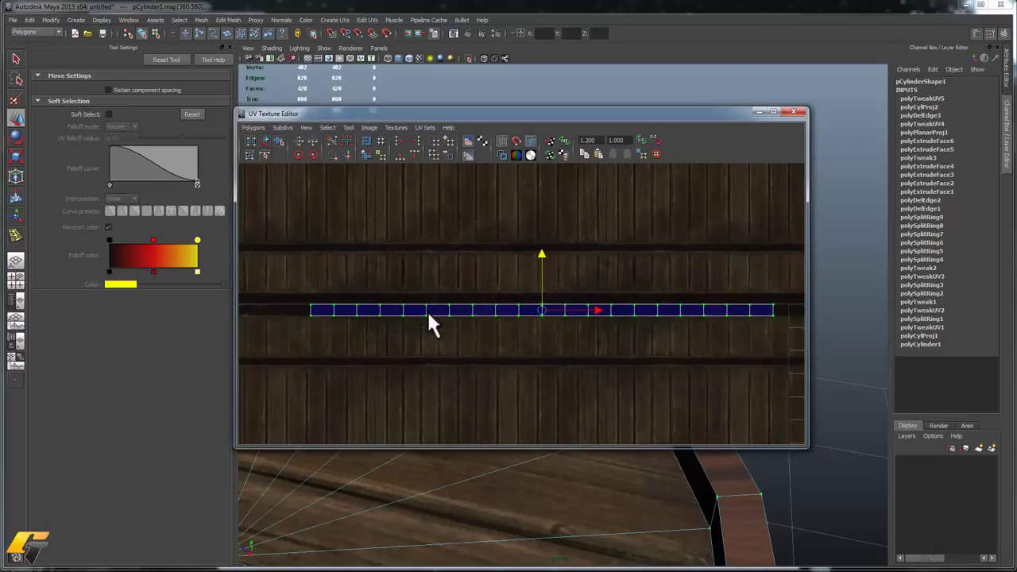
{"action": "right_click_drag", "start_coordinate": [358, 310], "coordinate": [403, 304]}
{"action": "left_click_drag", "start_coordinate": [291, 296], "coordinate": [774, 314]}
{"action": "right_click_drag", "start_coordinate": [744, 316], "coordinate": [747, 287], "text": "shift"}
{"action": "right_click_drag", "start_coordinate": [551, 259], "coordinate": [594, 309], "text": "alt"}
{"action": "left_click_drag", "start_coordinate": [558, 117], "coordinate": [599, 118]}
{"action": "left_click_drag", "start_coordinate": [410, 115], "coordinate": [627, 126]}
{"action": "left_click_drag", "start_coordinate": [363, 266], "coordinate": [429, 260], "text": "alt"}
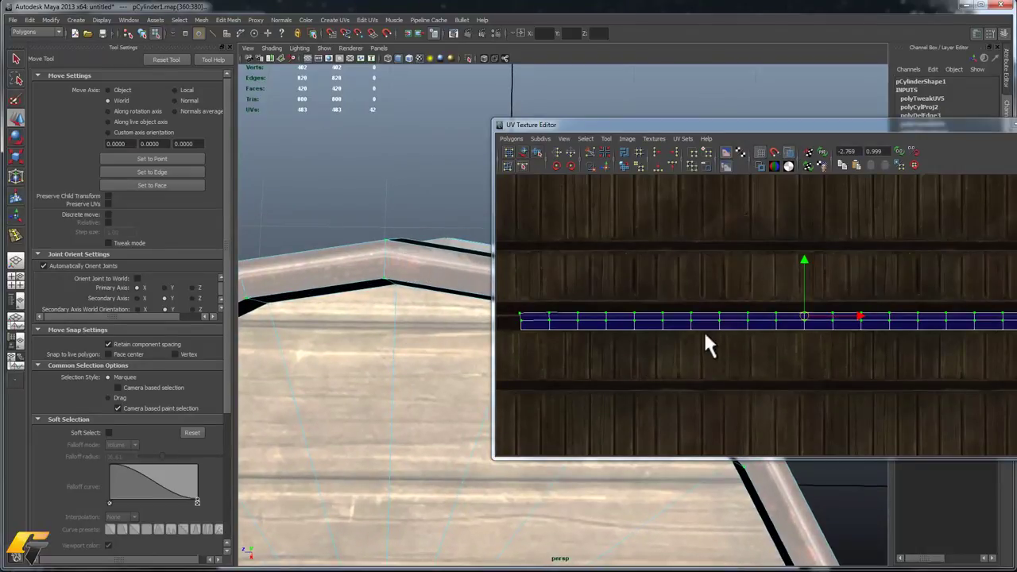
{"action": "left_click_drag", "start_coordinate": [427, 345], "coordinate": [397, 275], "text": "alt"}
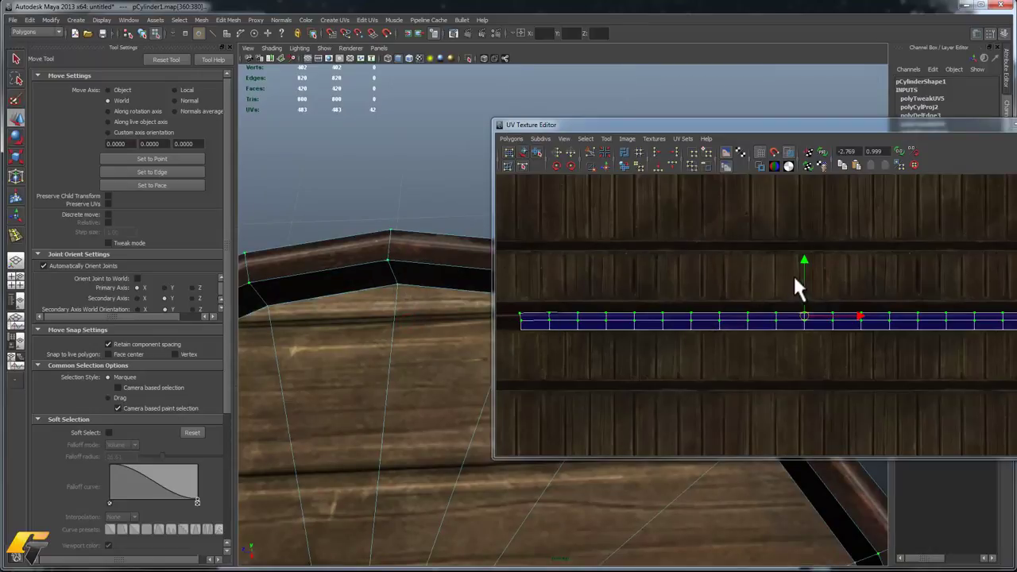
{"action": "left_click_drag", "start_coordinate": [802, 258], "coordinate": [787, 260]}
- Check the rim's adjusted texture on the model and close the UV Texture Editor
{"action": "left_click_drag", "start_coordinate": [341, 279], "coordinate": [478, 297], "text": "alt"}
{"action": "left_click_drag", "start_coordinate": [922, 124], "coordinate": [539, 153]}
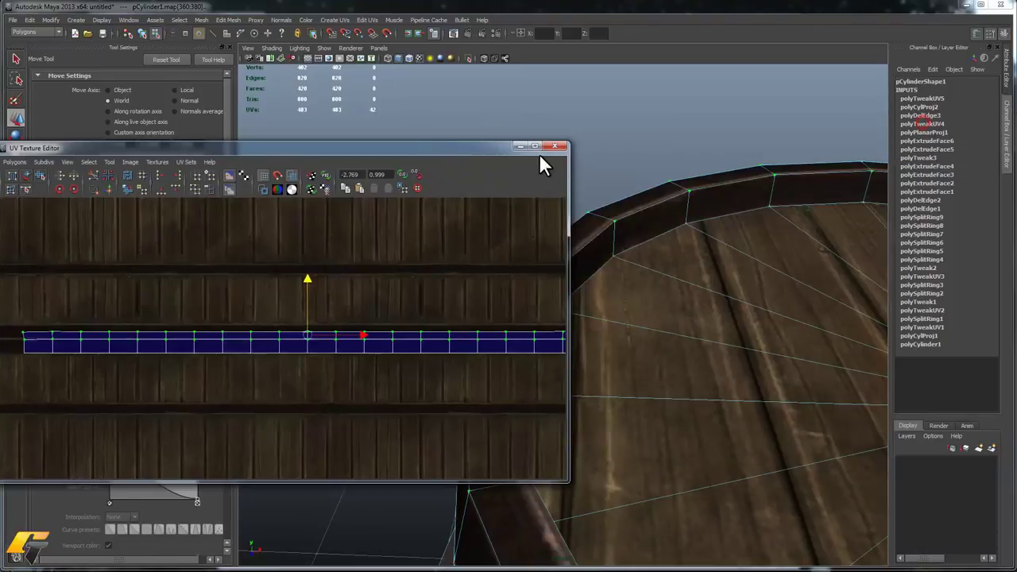
{"action": "left_click", "coordinate": [553, 146]}
- Bevel the top rim's upper inner edge loop and reduce the bevel's offset
{"action": "left_click_drag", "start_coordinate": [604, 191], "coordinate": [580, 278], "text": "alt"}
{"action": "double_click", "coordinate": [572, 248]}
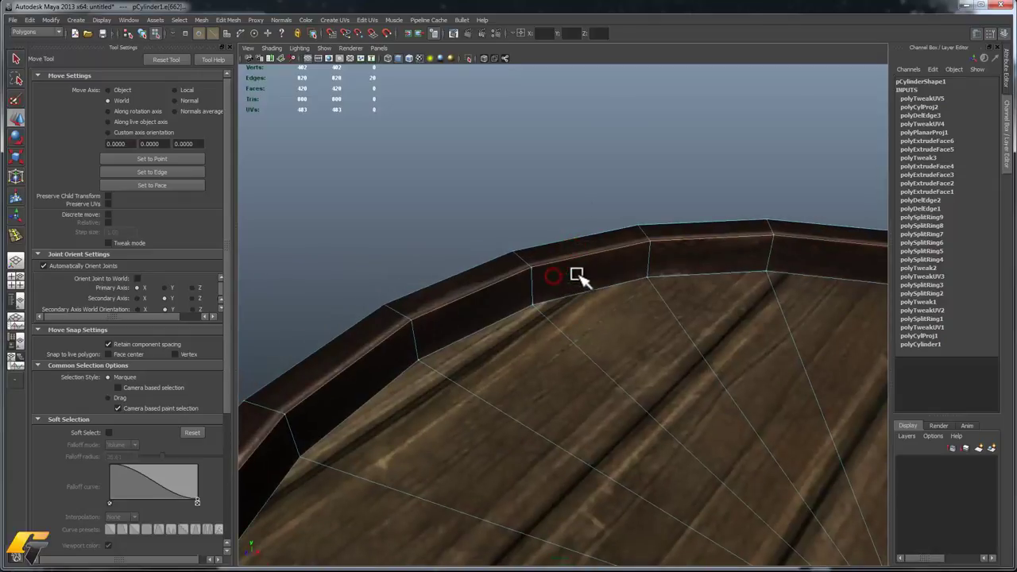
{"action": "right_click", "coordinate": [577, 274], "text": "shift"}
{"action": "left_click", "coordinate": [612, 275]}
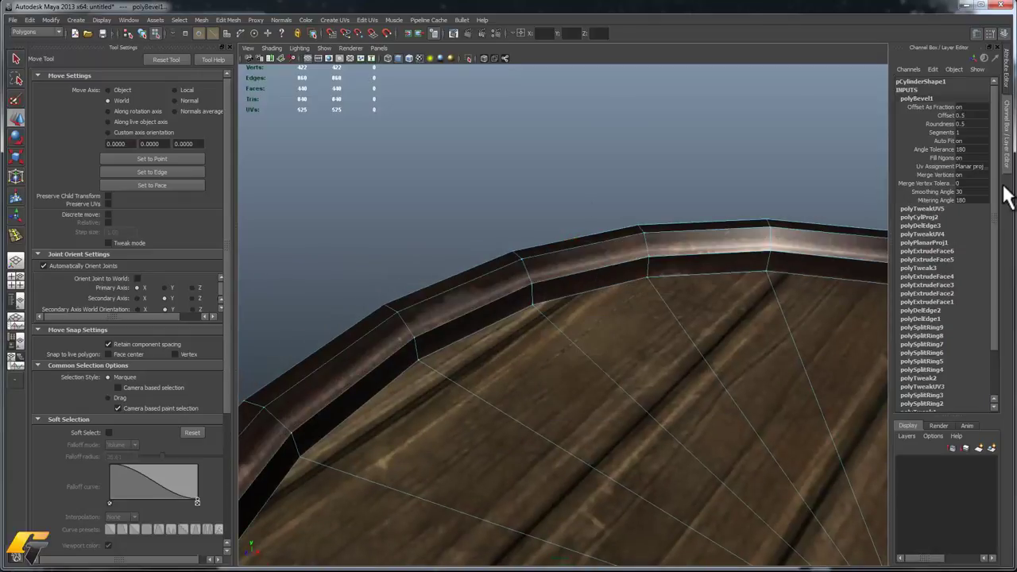
{"action": "left_click", "coordinate": [948, 115]}
{"action": "middle_click_drag", "start_coordinate": [799, 170], "coordinate": [765, 171]}
- Clear the selection and examine the beveled rim and the whole barrel from several angles
{"action": "left_click_drag", "start_coordinate": [710, 189], "coordinate": [586, 254], "text": "alt"}
{"action": "key", "text": "w"}
{"action": "right_click_drag", "start_coordinate": [586, 254], "coordinate": [460, 205], "text": "alt"}
{"action": "left_click_drag", "start_coordinate": [452, 202], "coordinate": [479, 199], "text": "alt"}
{"action": "left_click", "coordinate": [479, 200]}
{"action": "middle_click_drag", "start_coordinate": [647, 265], "coordinate": [504, 248], "text": "alt"}
{"action": "left_click_drag", "start_coordinate": [503, 247], "coordinate": [534, 231], "text": "alt"}
{"action": "right_click_drag", "start_coordinate": [534, 230], "coordinate": [492, 262], "text": "alt"}
{"action": "left_click_drag", "start_coordinate": [492, 262], "coordinate": [580, 230], "text": "alt"}
{"action": "middle_click_drag", "start_coordinate": [587, 366], "coordinate": [540, 270], "text": "alt"}
{"action": "left_click_drag", "start_coordinate": [588, 343], "coordinate": [543, 216], "text": "alt"}
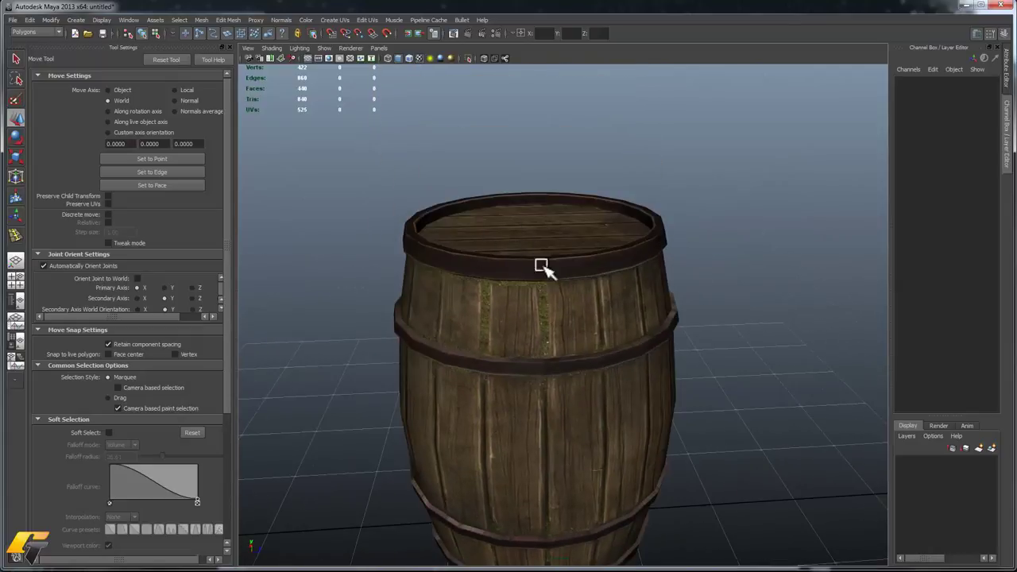
{"action": "left_click_drag", "start_coordinate": [654, 410], "coordinate": [542, 203], "text": "alt"}
- Duplicate the barrel and raise the copy along Y to about 228.9
{"action": "left_click", "coordinate": [543, 203]}
{"action": "right_click_drag", "start_coordinate": [560, 197], "coordinate": [524, 217], "text": "alt"}
{"action": "middle_click_drag", "start_coordinate": [524, 217], "coordinate": [543, 225], "text": "alt"}
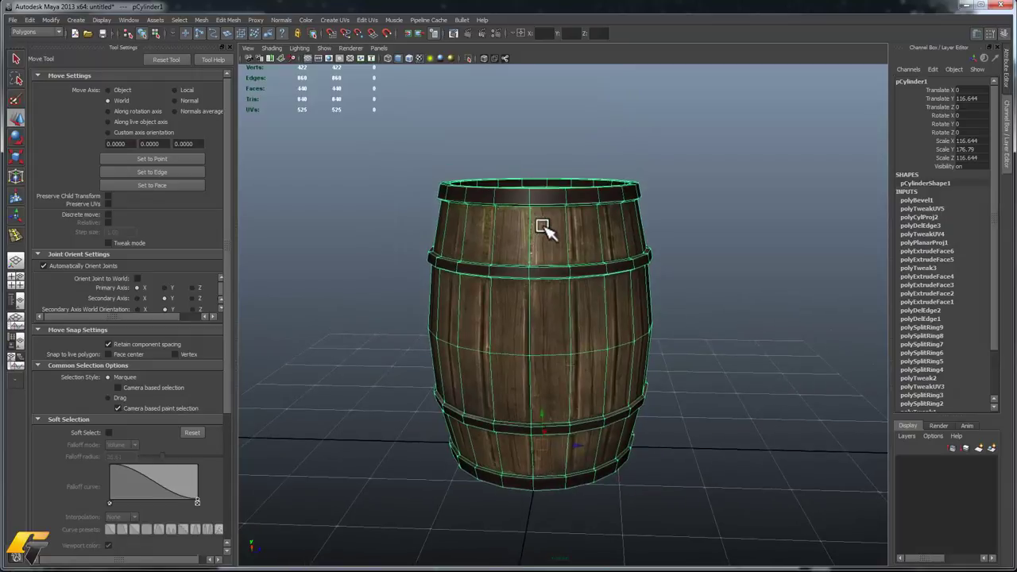
{"action": "middle_click_drag", "start_coordinate": [567, 359], "coordinate": [572, 372], "text": "alt"}
{"action": "key", "text": "ctrl+d"}
{"action": "left_click_drag", "start_coordinate": [538, 424], "coordinate": [562, 198]}
- Select the copied barrel's top cap faces and grow the selection outward across the rim
{"action": "right_click", "coordinate": [566, 174]}
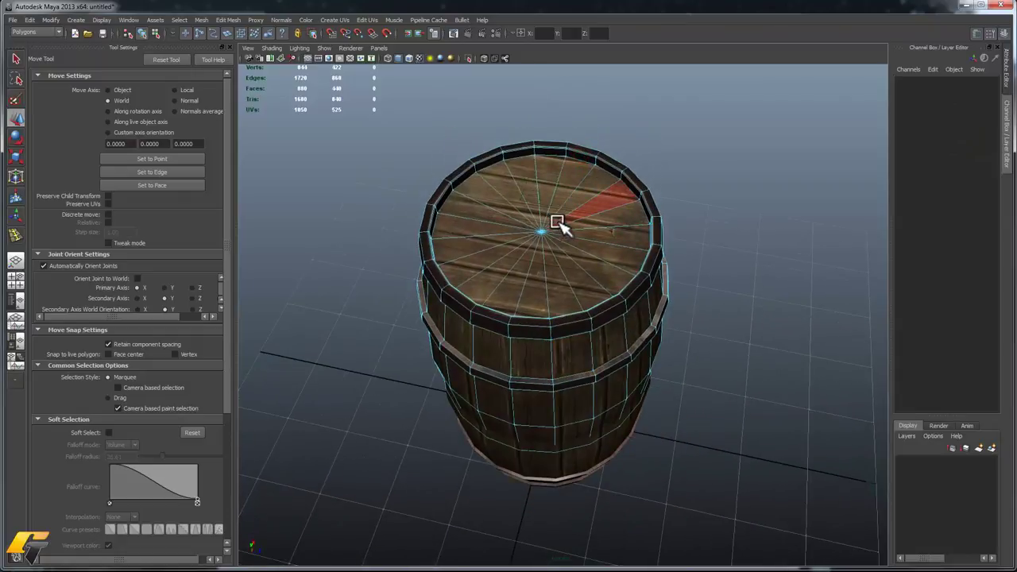
{"action": "left_click_drag", "start_coordinate": [525, 244], "coordinate": [527, 244]}
{"action": "scroll", "coordinate": [537, 242], "scroll_direction": "down", "scroll_amount": 3}
{"action": "mouse_move", "coordinate": [548, 278]}
{"action": "left_mouse_down", "text": "alt"}
{"action": "mouse_move", "coordinate": [579, 246]}
{"action": "mouse_move", "coordinate": [605, 238]}
{"action": "mouse_move", "coordinate": [592, 232]}
{"action": "mouse_move", "coordinate": [497, 367]}
{"action": "left_mouse_up", "text": "alt"}
{"action": "key", "text": "4"}
{"action": "key", "text": "5"}
{"action": "scroll", "coordinate": [680, 226], "scroll_direction": "down", "scroll_amount": 3}
{"action": "key", "text": "6"}
{"action": "left_click_drag", "start_coordinate": [683, 202], "coordinate": [689, 224], "text": "alt"}
{"action": "mouse_move", "coordinate": [689, 224]}
{"action": "right_mouse_down", "text": "alt"}
{"action": "mouse_move", "coordinate": [747, 391]}
{"action": "mouse_move", "coordinate": [715, 283]}
{"action": "right_mouse_up", "text": "alt"}
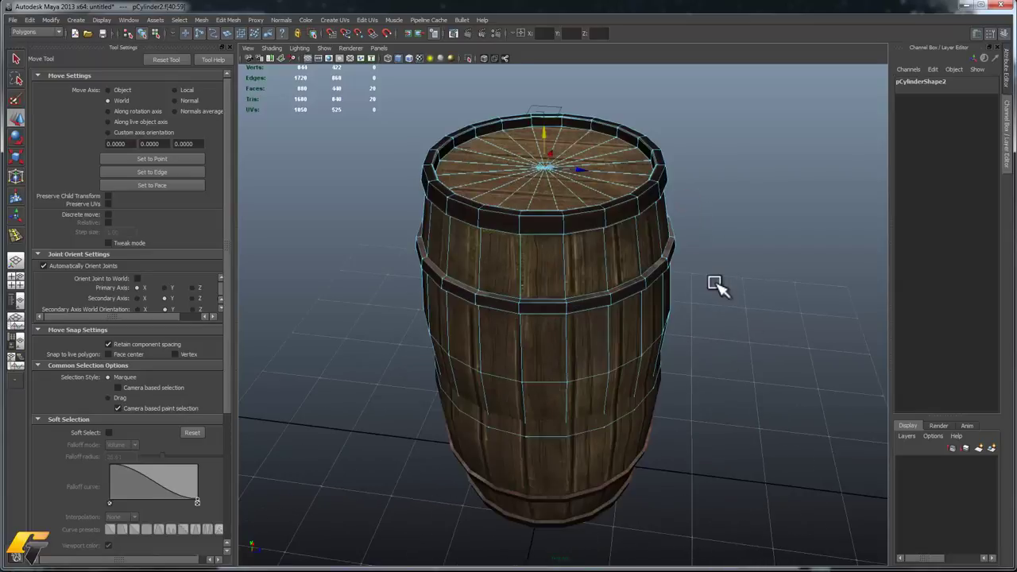
{"action": "key", "text": "shift+period"}
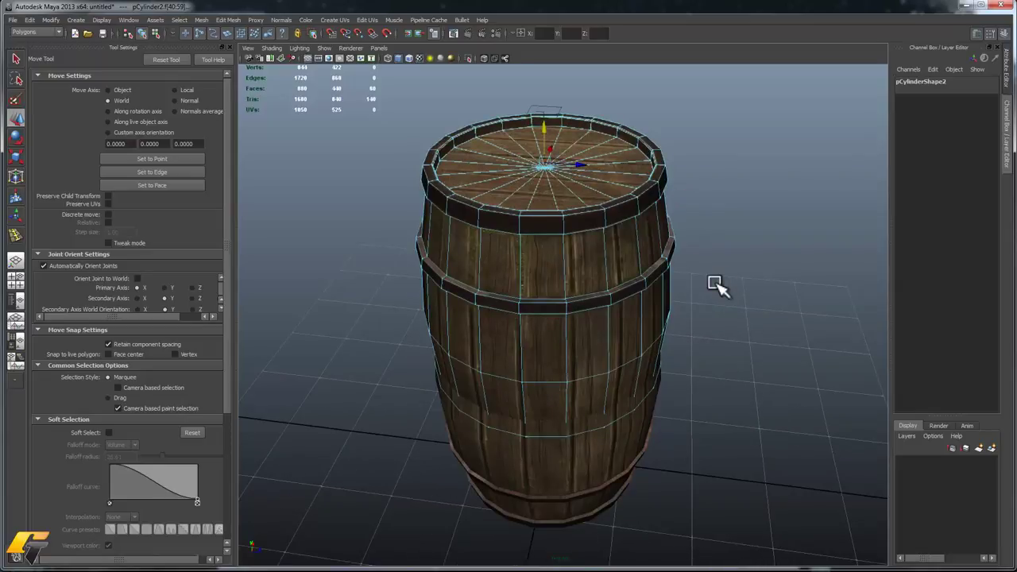
{"action": "key", "text": "shift+period"}
- Invert the copy's face selection and delete everything except its top cap and rim
{"action": "key", "text": "f"}
{"action": "left_click_drag", "start_coordinate": [633, 217], "coordinate": [667, 236], "text": "alt"}
{"action": "right_click_drag", "start_coordinate": [667, 236], "coordinate": [548, 326], "text": "alt"}
{"action": "left_click_drag", "start_coordinate": [433, 227], "coordinate": [709, 514]}
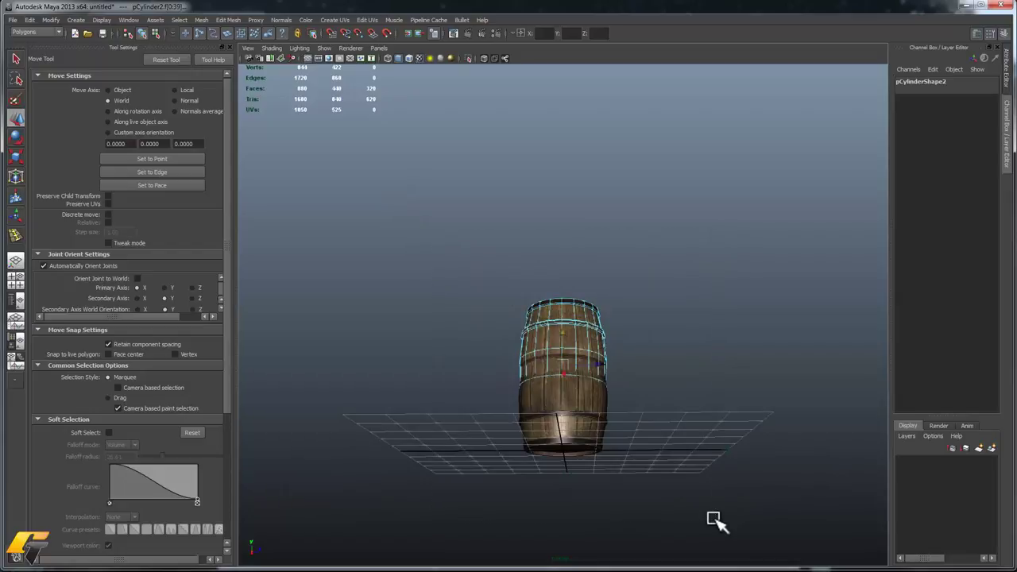
{"action": "mouse_move", "coordinate": [708, 349]}
{"action": "left_mouse_down", "text": "alt"}
{"action": "mouse_move", "coordinate": [662, 384]}
{"action": "mouse_move", "coordinate": [658, 402]}
{"action": "left_mouse_up", "text": "alt"}
{"action": "key", "text": "Delete"}
- Center the pivot of the separate cap piece and freeze its transformations
{"action": "right_click_drag", "start_coordinate": [586, 316], "coordinate": [620, 302]}
{"action": "left_click", "coordinate": [560, 326]}
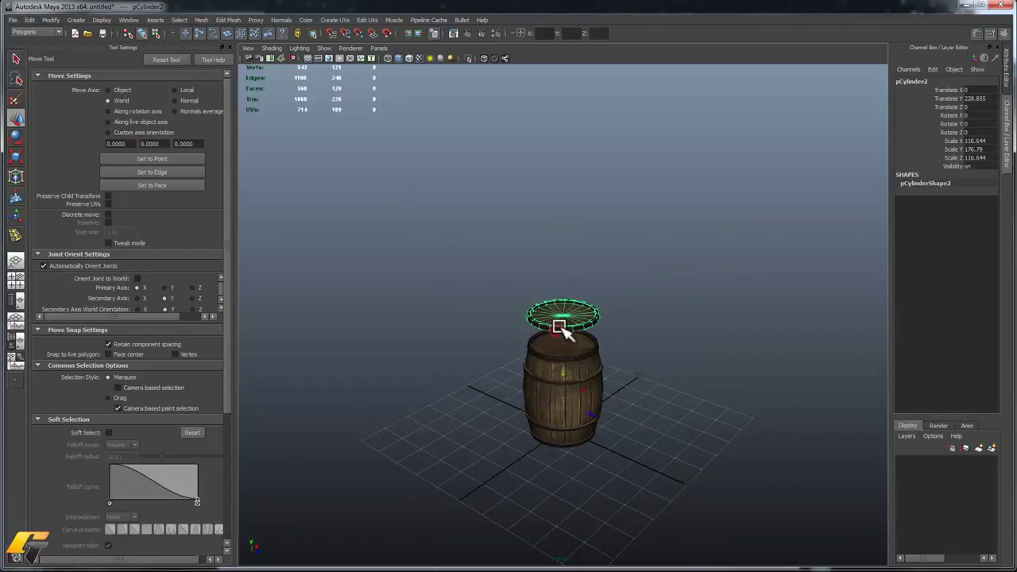
{"action": "left_click", "coordinate": [54, 19]}
{"action": "left_click", "coordinate": [93, 123]}
{"action": "scroll", "coordinate": [610, 321], "scroll_direction": "up", "scroll_amount": 4}
{"action": "left_click_drag", "start_coordinate": [568, 280], "coordinate": [562, 276], "text": "alt"}
{"action": "key", "text": "r"}
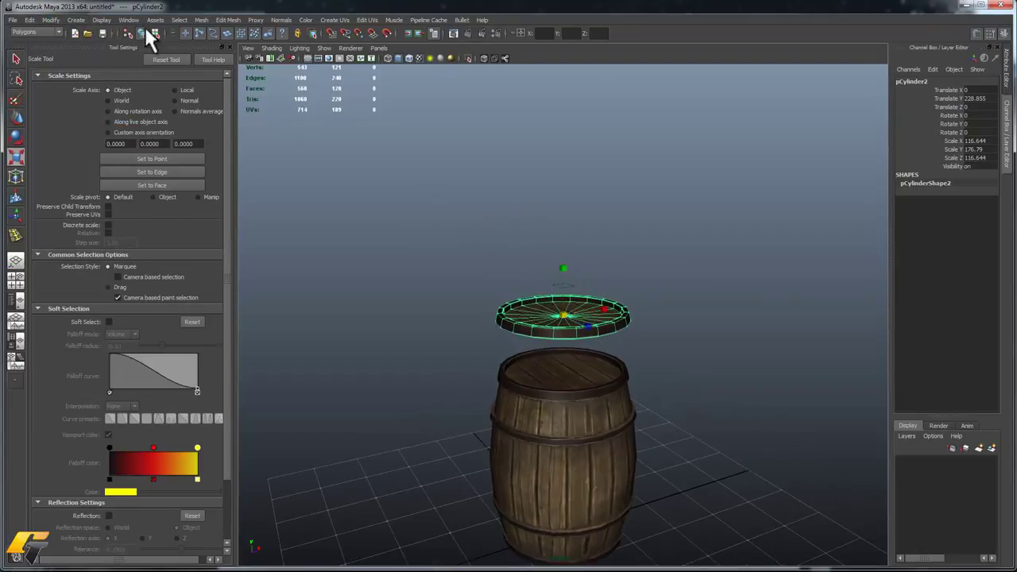
{"action": "left_click", "coordinate": [50, 19]}
{"action": "left_click", "coordinate": [71, 56]}
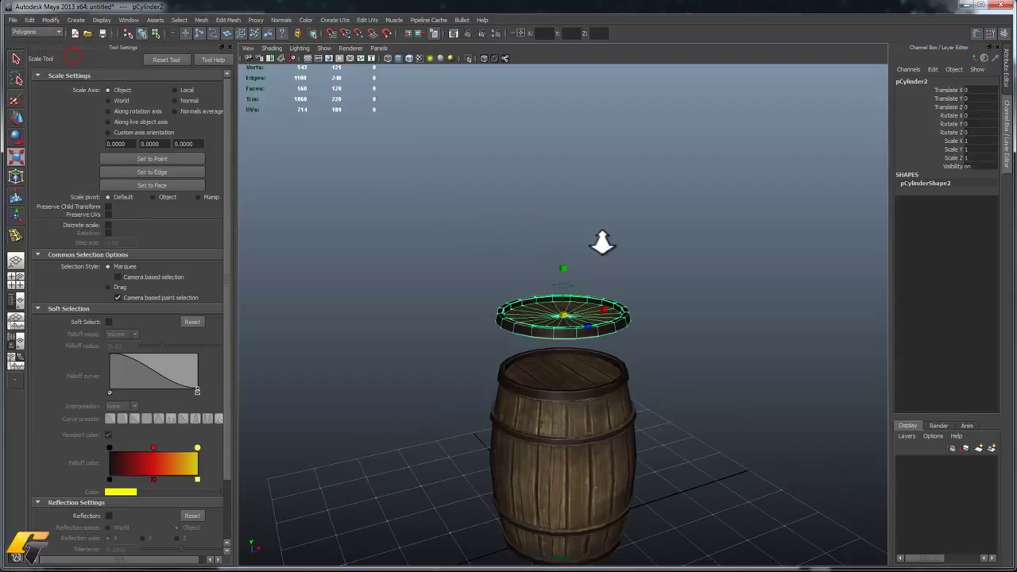
- Flip the cap piece upside down by setting its Scale Y to -1
{"action": "scroll", "coordinate": [581, 272], "scroll_direction": "up", "scroll_amount": 2}
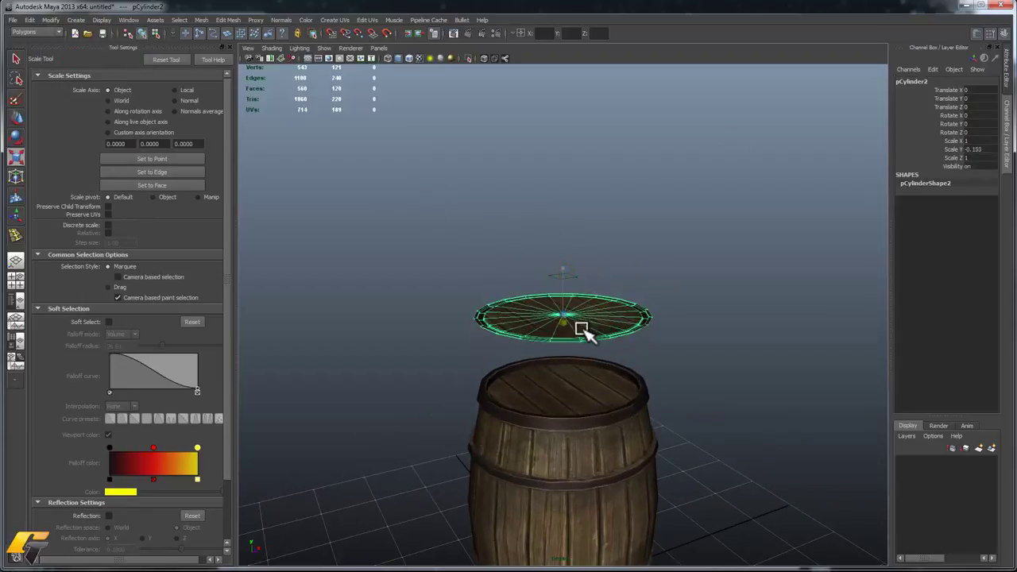
{"action": "left_click", "coordinate": [981, 149]}
{"action": "type", "text": "-1"}
{"action": "key", "text": "Return"}
- Select the original barrel's bottom cap and rim faces and delete them, leaving the bottom open
{"action": "left_click_drag", "start_coordinate": [602, 267], "coordinate": [520, 340], "text": "alt"}
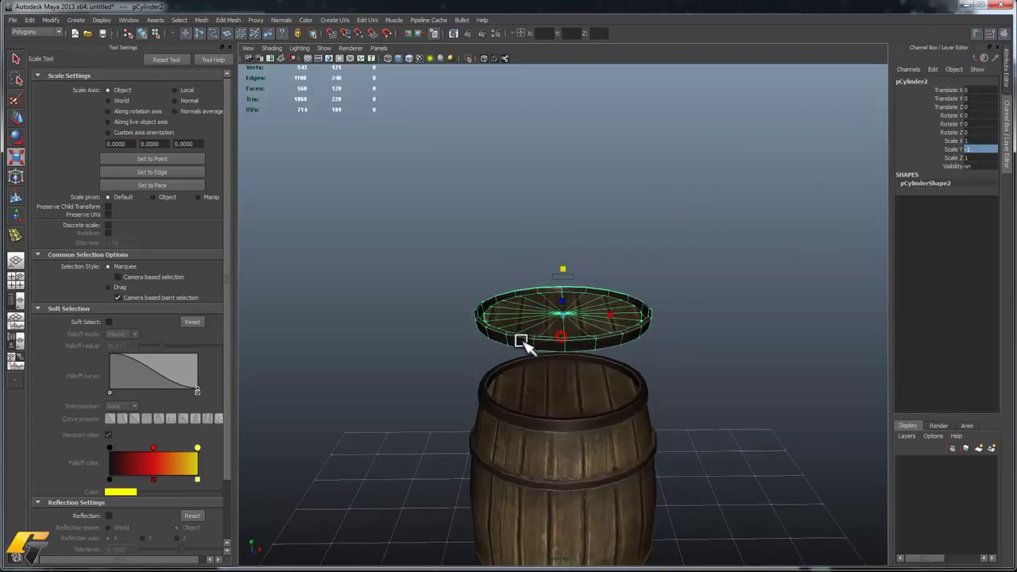
{"action": "middle_click_drag", "start_coordinate": [520, 341], "coordinate": [522, 298], "text": "alt"}
{"action": "right_click_drag", "start_coordinate": [540, 290], "coordinate": [617, 307], "text": "alt"}
{"action": "middle_click_drag", "start_coordinate": [632, 398], "coordinate": [620, 327], "text": "alt"}
{"action": "middle_click_drag", "start_coordinate": [595, 509], "coordinate": [583, 164], "text": "alt"}
{"action": "left_click", "coordinate": [611, 349]}
{"action": "left_click_drag", "start_coordinate": [583, 223], "coordinate": [572, 154], "text": "alt"}
{"action": "right_click_drag", "start_coordinate": [612, 313], "coordinate": [613, 313]}
{"action": "left_click_drag", "start_coordinate": [613, 313], "coordinate": [616, 329], "text": "alt"}
{"action": "key", "text": "4"}
{"action": "left_click_drag", "start_coordinate": [732, 340], "coordinate": [275, 477]}
{"action": "left_click_drag", "start_coordinate": [807, 306], "coordinate": [676, 279]}
{"action": "key", "text": "6"}
{"action": "mouse_move", "coordinate": [568, 266]}
{"action": "left_mouse_down", "text": "alt"}
{"action": "mouse_move", "coordinate": [508, 218]}
{"action": "mouse_move", "coordinate": [540, 235]}
{"action": "left_mouse_up", "text": "alt"}
{"action": "key", "text": "Delete"}
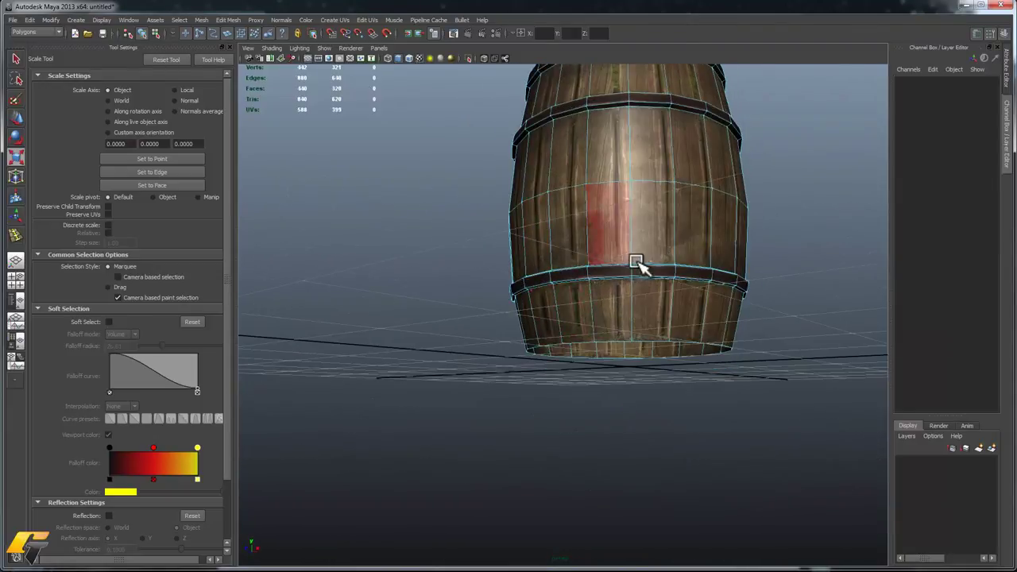
- Select the flipped cap piece and lower it along Y to about -394.9, into the barrel's lower section
{"action": "left_click_drag", "start_coordinate": [689, 220], "coordinate": [629, 314], "text": "alt"}
{"action": "middle_click_drag", "start_coordinate": [629, 315], "coordinate": [572, 556], "text": "alt"}
{"action": "key", "text": "q"}
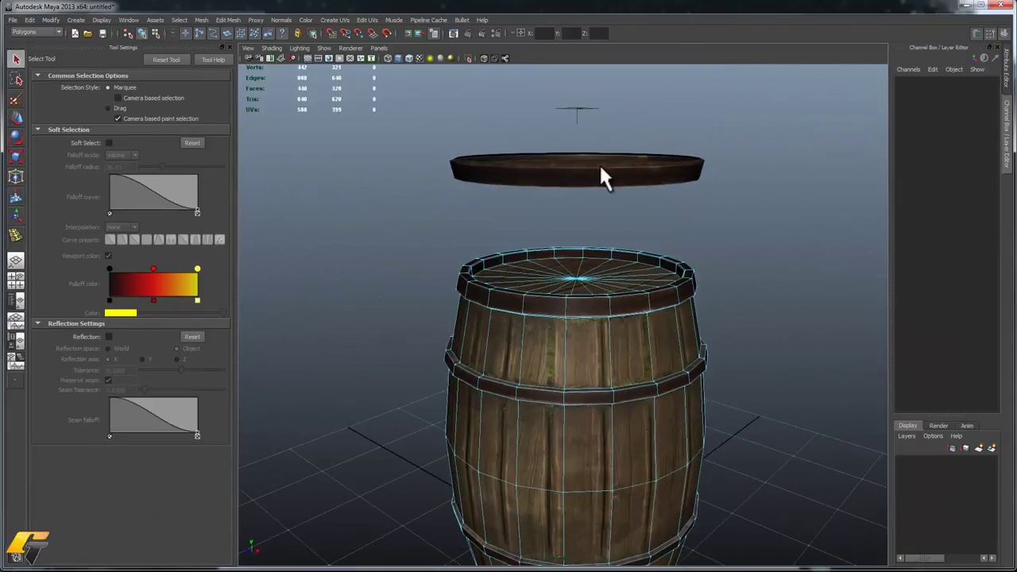
{"action": "left_click", "coordinate": [601, 167]}
{"action": "key", "text": "w"}
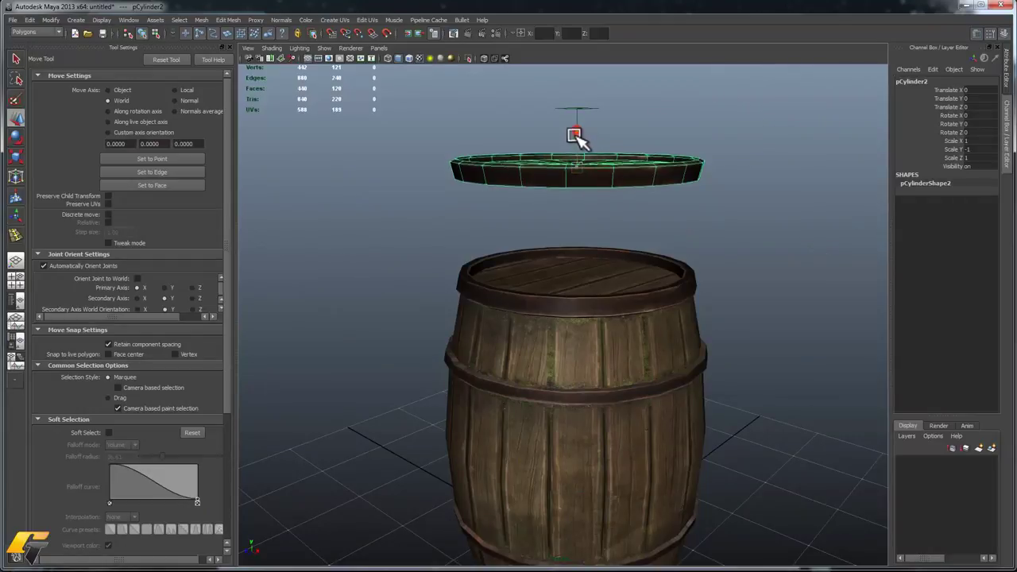
{"action": "left_click_drag", "start_coordinate": [573, 134], "coordinate": [583, 357]}
{"action": "middle_click_drag", "start_coordinate": [576, 459], "coordinate": [643, 137], "text": "alt"}
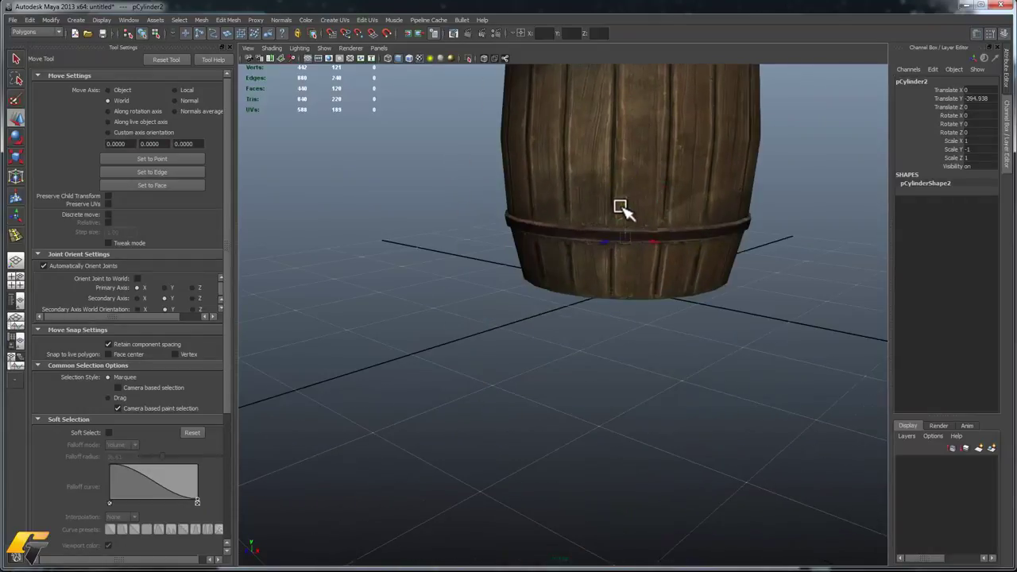
- Lower the flipped cap piece along Y and snap it onto the vertices of the barrel's open bottom edge
{"action": "left_click_drag", "start_coordinate": [629, 242], "coordinate": [633, 249]}
{"action": "right_click_drag", "start_coordinate": [630, 247], "coordinate": [738, 509], "text": "alt"}
{"action": "middle_click_drag", "start_coordinate": [577, 247], "coordinate": [597, 258], "text": "alt"}
{"action": "right_click_drag", "start_coordinate": [597, 258], "coordinate": [602, 345], "text": "alt"}
{"action": "left_click_drag", "start_coordinate": [552, 313], "coordinate": [658, 316], "text": "alt"}
{"action": "middle_click_drag", "start_coordinate": [521, 188], "coordinate": [549, 214], "text": "alt"}
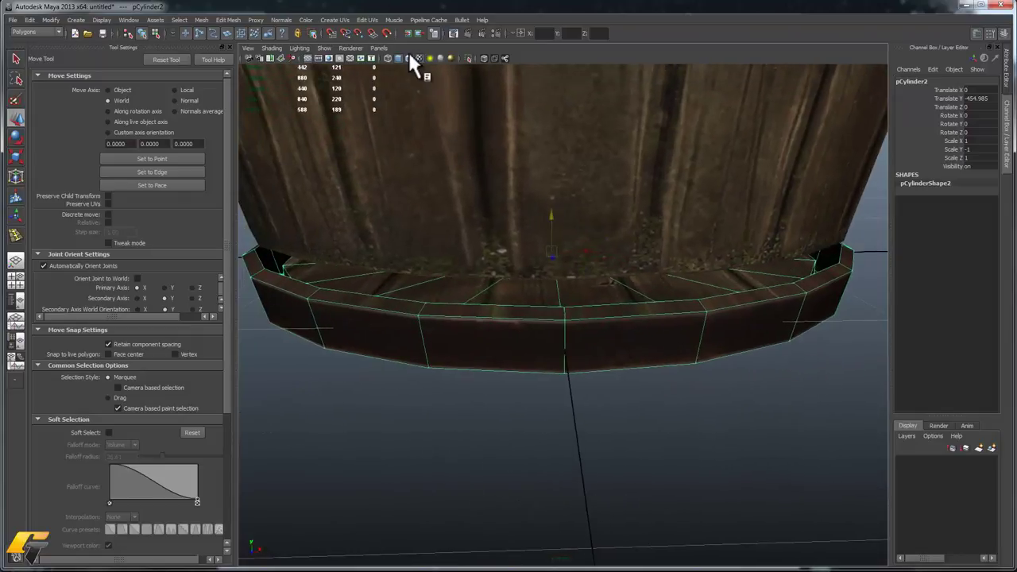
{"action": "left_click", "coordinate": [410, 58]}
{"action": "middle_click_drag", "start_coordinate": [513, 286], "coordinate": [589, 320], "text": "alt"}
{"action": "scroll", "coordinate": [549, 390], "scroll_direction": "up", "scroll_amount": 3}
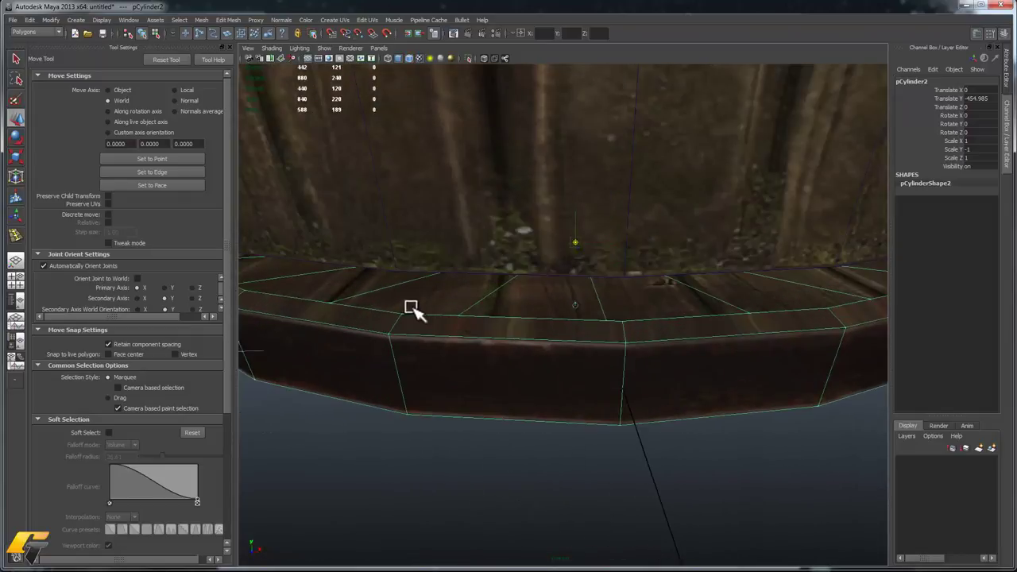
{"action": "middle_click", "coordinate": [398, 266]}
- Add the barrel body to the selection and combine it with the bottom cap piece into one mesh
{"action": "right_click_drag", "start_coordinate": [572, 278], "coordinate": [488, 208], "text": "alt"}
{"action": "left_click_drag", "start_coordinate": [617, 306], "coordinate": [443, 14], "text": "alt"}
{"action": "left_click", "coordinate": [613, 262], "text": "shift"}
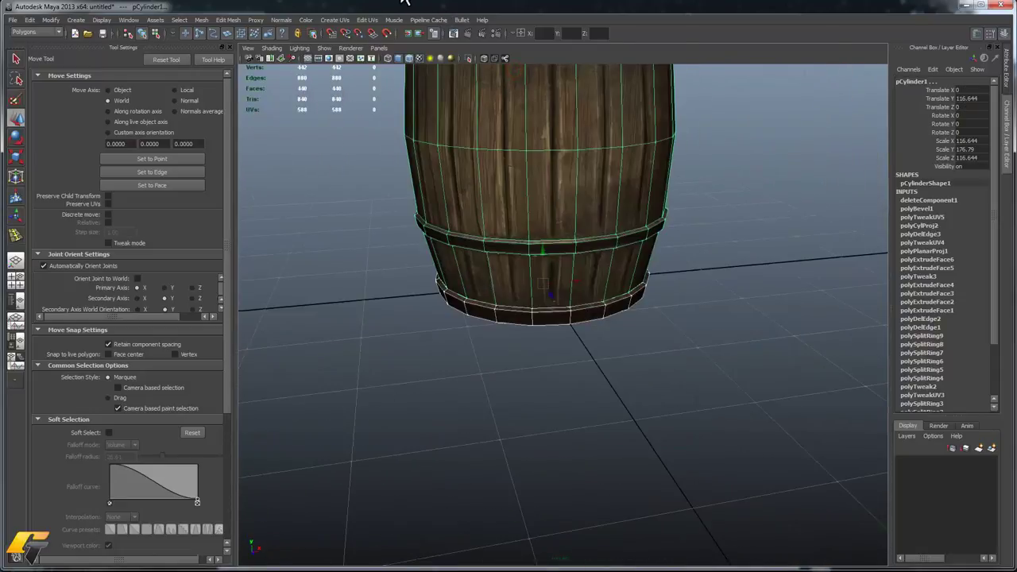
{"action": "left_click", "coordinate": [201, 20]}
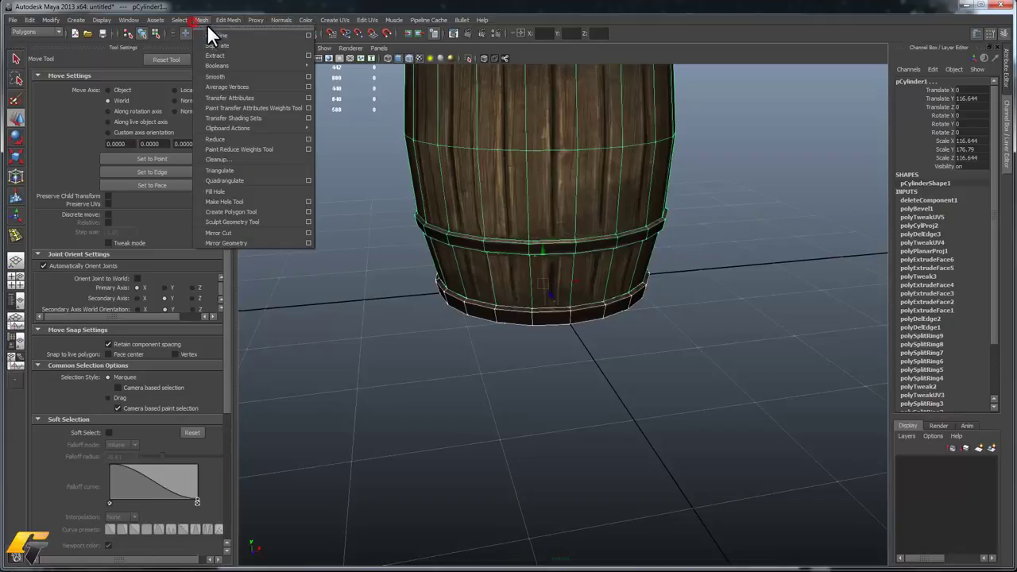
{"action": "left_click", "coordinate": [219, 35]}
- Select all vertices of the bottom rim and cap and merge them with the barrel body
{"action": "mouse_move", "coordinate": [554, 268]}
{"action": "left_mouse_down", "text": "alt"}
{"action": "mouse_move", "coordinate": [524, 256]}
{"action": "mouse_move", "coordinate": [537, 265]}
{"action": "left_mouse_up", "text": "alt"}
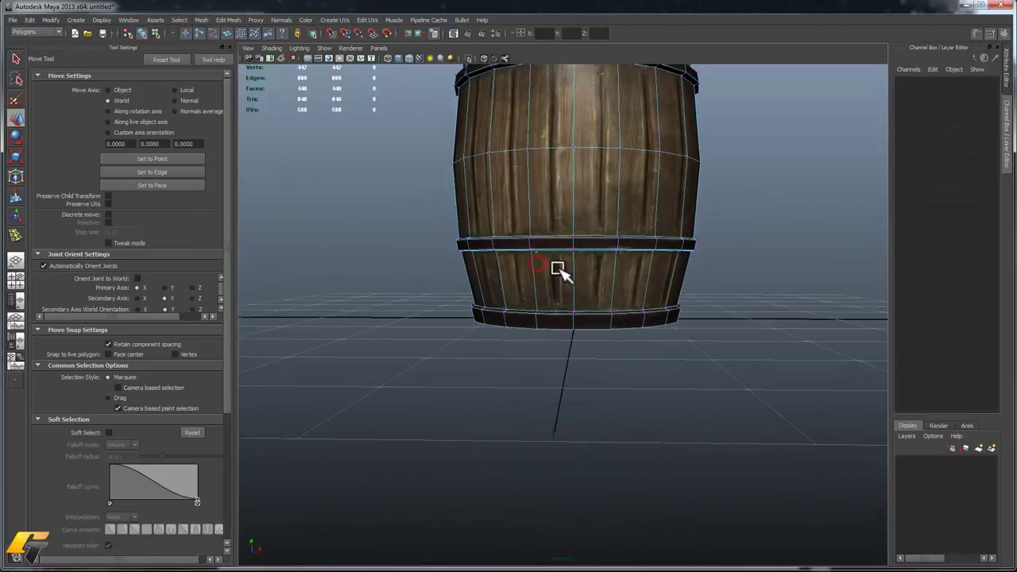
{"action": "left_click_drag", "start_coordinate": [405, 294], "coordinate": [948, 400]}
{"action": "left_click_drag", "start_coordinate": [758, 272], "coordinate": [559, 334], "text": "alt"}
{"action": "right_click_drag", "start_coordinate": [563, 308], "coordinate": [593, 276], "text": "shift"}
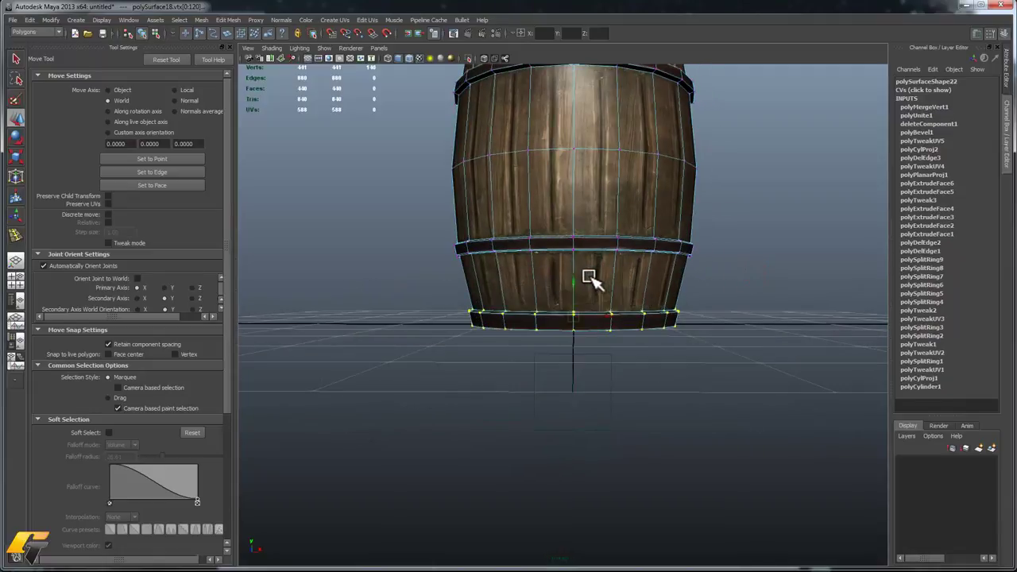
- Select a face on the barrel's lower side and grow the selection four times to check the bottom cap's connection
{"action": "right_click_drag", "start_coordinate": [656, 231], "coordinate": [665, 266]}
{"action": "left_click_drag", "start_coordinate": [665, 265], "coordinate": [625, 297], "text": "alt"}
{"action": "left_click", "coordinate": [589, 274]}
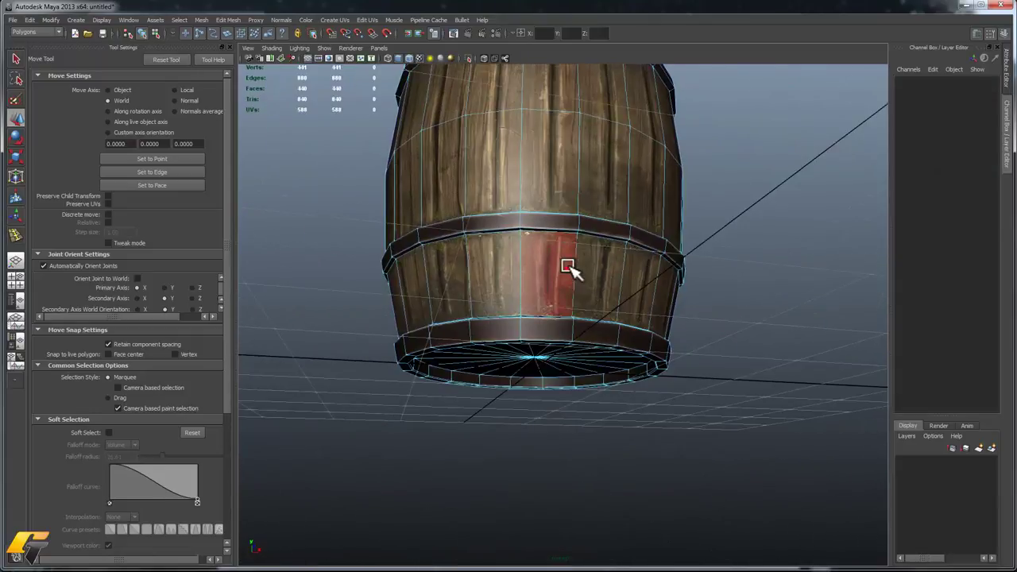
{"action": "left_click", "coordinate": [565, 268]}
{"action": "key", "text": "shift+period"}
{"action": "key", "text": "shift+period"}
{"action": "key", "text": "shift+period"}
{"action": "key", "text": "shift+period"}
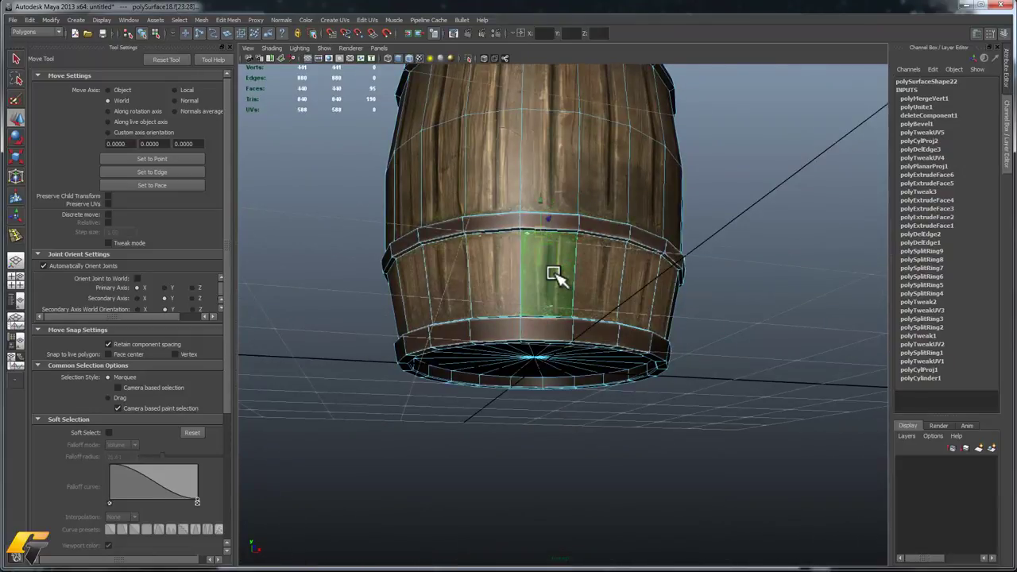
- Return to object mode, select the combined barrel and examine its bottom, sides and top cap
{"action": "right_click_drag", "start_coordinate": [615, 284], "coordinate": [668, 248]}
{"action": "left_click_drag", "start_coordinate": [738, 238], "coordinate": [755, 254], "text": "alt"}
{"action": "left_click", "coordinate": [755, 254]}
{"action": "left_click_drag", "start_coordinate": [675, 297], "coordinate": [585, 370], "text": "alt"}
{"action": "left_click", "coordinate": [575, 361]}
{"action": "middle_click_drag", "start_coordinate": [541, 304], "coordinate": [493, 277], "text": "alt"}
{"action": "right_click_drag", "start_coordinate": [493, 277], "coordinate": [540, 311], "text": "alt"}
{"action": "left_click_drag", "start_coordinate": [544, 313], "coordinate": [616, 259], "text": "alt"}
{"action": "middle_click_drag", "start_coordinate": [616, 259], "coordinate": [635, 275], "text": "alt"}
{"action": "left_click_drag", "start_coordinate": [635, 276], "coordinate": [620, 326], "text": "alt"}
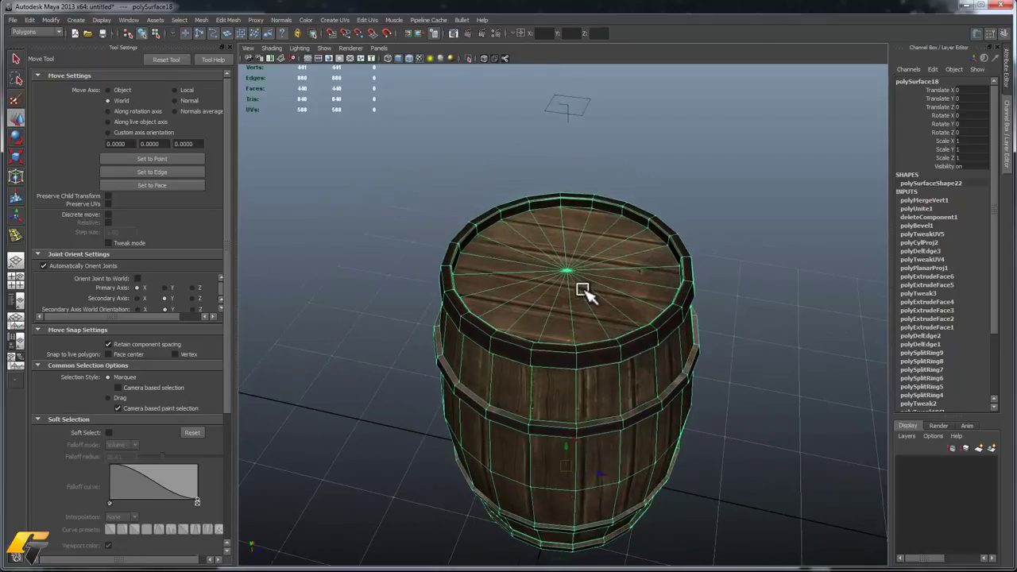
{"action": "left_click_drag", "start_coordinate": [588, 274], "coordinate": [628, 494], "text": "alt"}
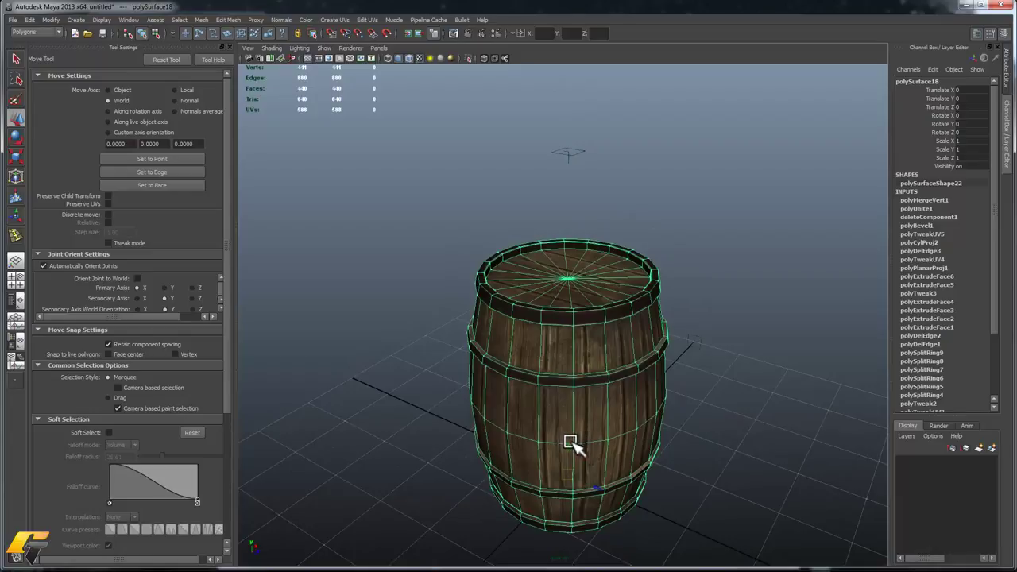
{"action": "left_click_drag", "start_coordinate": [561, 336], "coordinate": [563, 346], "text": "alt"}
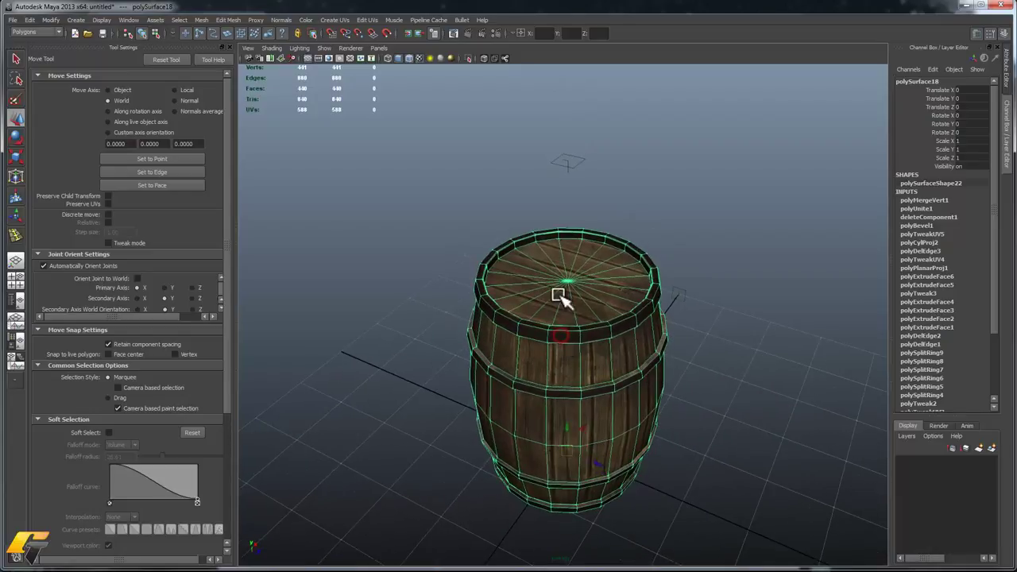
- Select only the wedge faces of the barrel's top cap, leaving the bottom cap's faces out of the selection
{"action": "key", "text": "F11"}
{"action": "left_click_drag", "start_coordinate": [591, 270], "coordinate": [562, 322], "text": "alt"}
{"action": "key", "text": "4"}
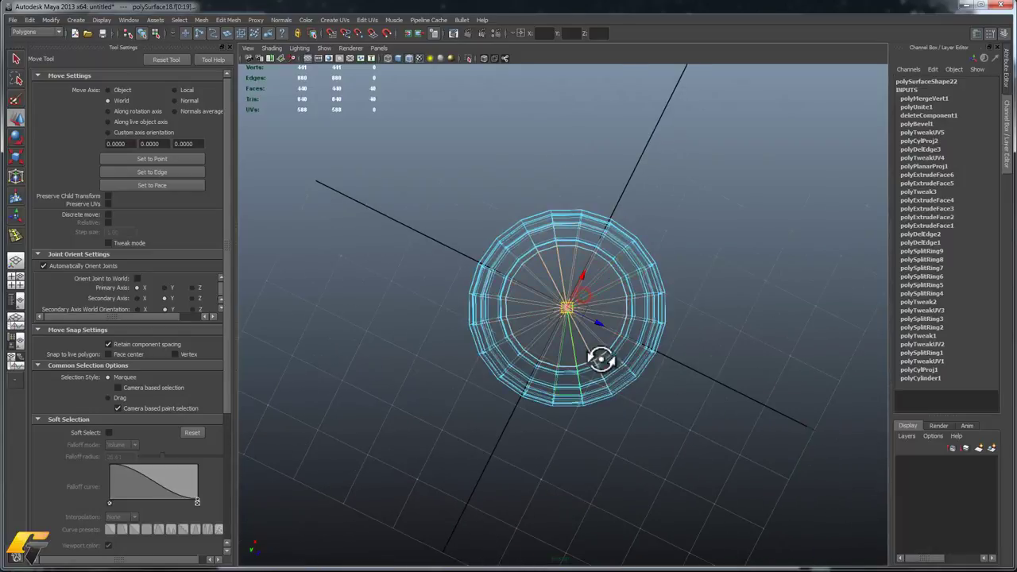
{"action": "left_click_drag", "start_coordinate": [606, 368], "coordinate": [628, 350], "text": "alt"}
{"action": "scroll", "coordinate": [631, 350], "scroll_direction": "down", "scroll_amount": 3}
{"action": "left_click_drag", "start_coordinate": [725, 365], "coordinate": [364, 538]}
{"action": "scroll", "coordinate": [527, 394], "scroll_direction": "down", "scroll_amount": 2}
{"action": "key", "text": "5"}
{"action": "key", "text": "6"}
{"action": "scroll", "coordinate": [713, 379], "scroll_direction": "up", "scroll_amount": 7}
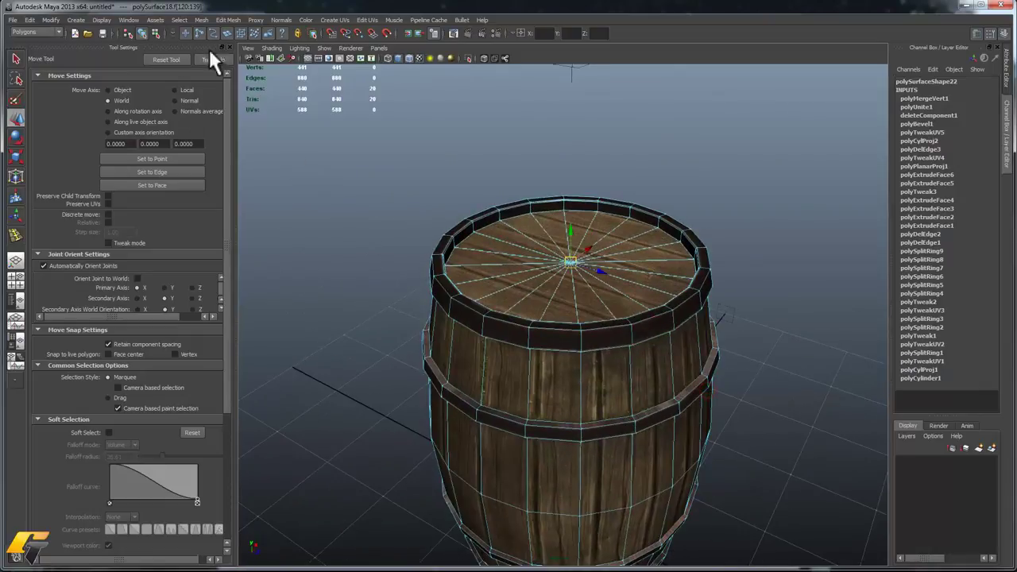
- Extract the selected top cap faces into a separate lid piece and select it in object mode
{"action": "left_click", "coordinate": [201, 20]}
{"action": "left_click", "coordinate": [242, 57]}
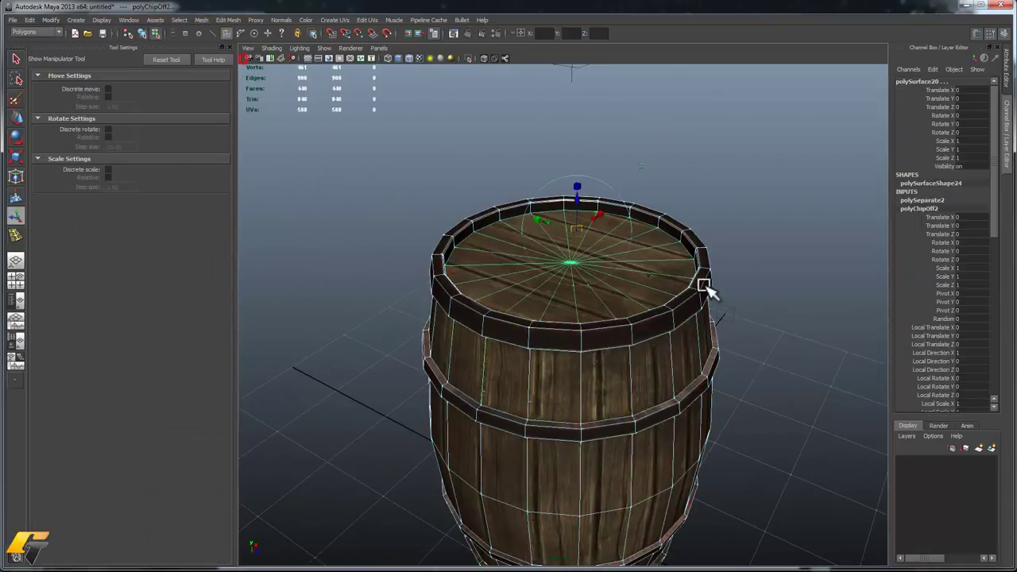
{"action": "right_click_drag", "start_coordinate": [574, 264], "coordinate": [642, 219]}
{"action": "left_click", "coordinate": [626, 259]}
{"action": "key", "text": "w"}
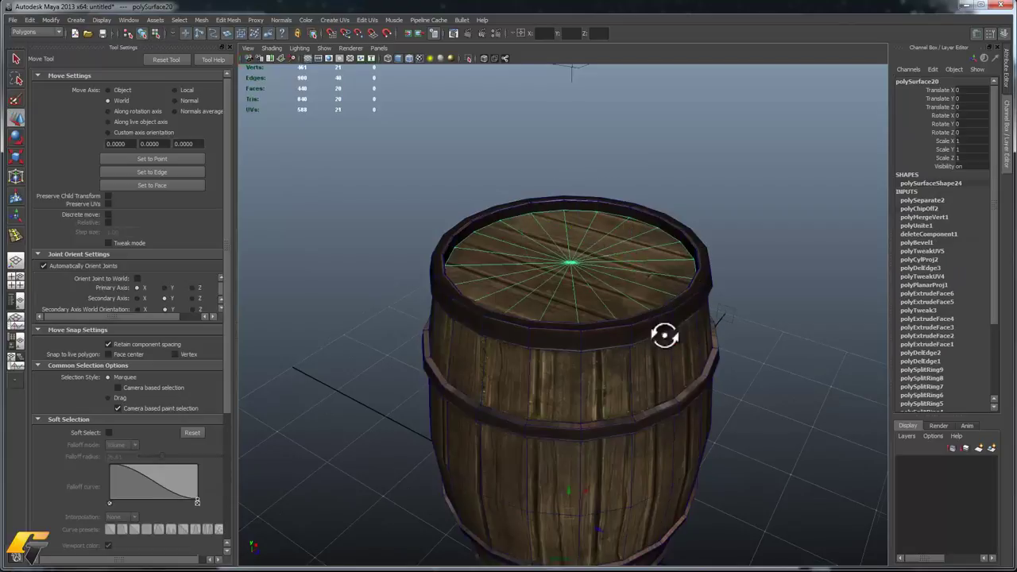
- Select the extracted lid disc and center its pivot
{"action": "left_click_drag", "start_coordinate": [673, 340], "coordinate": [636, 322], "text": "alt"}
{"action": "left_click", "coordinate": [658, 368]}
{"action": "left_click", "coordinate": [622, 266]}
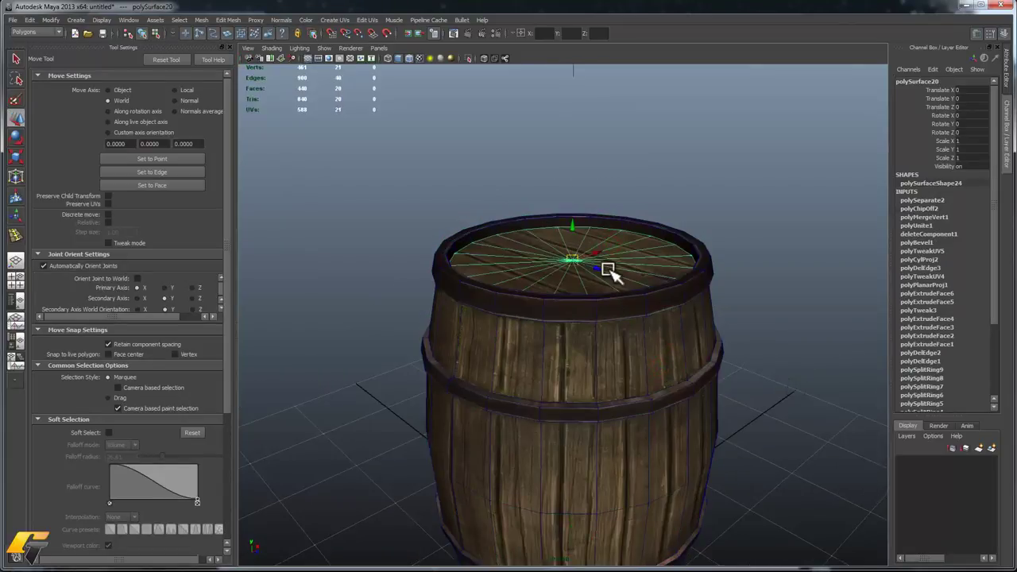
{"action": "left_click", "coordinate": [51, 20]}
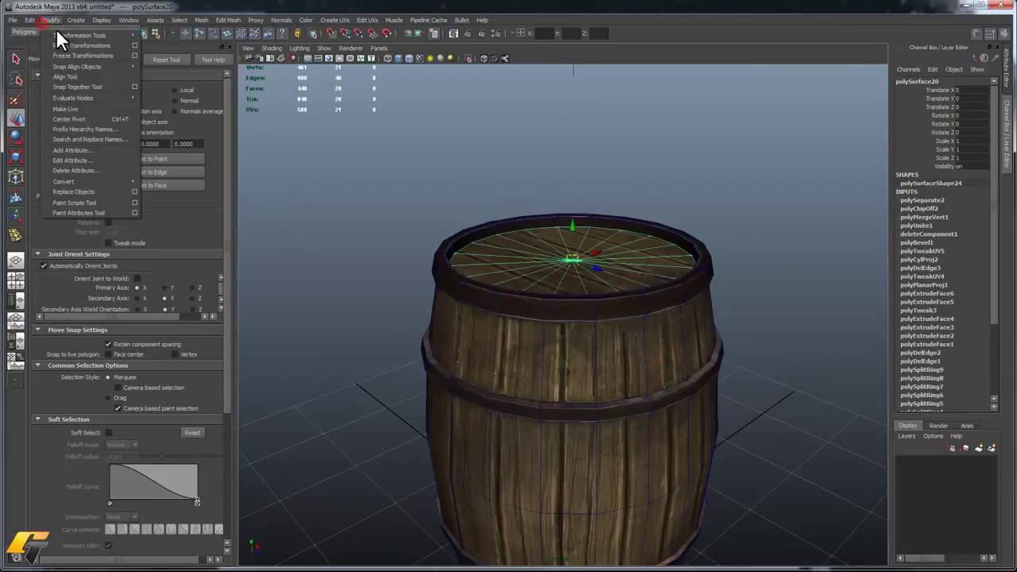
{"action": "left_click", "coordinate": [102, 111]}
- Raise the lid disc above the barrel along Y to about 65.1
{"action": "left_click_drag", "start_coordinate": [691, 170], "coordinate": [661, 177], "text": "alt"}
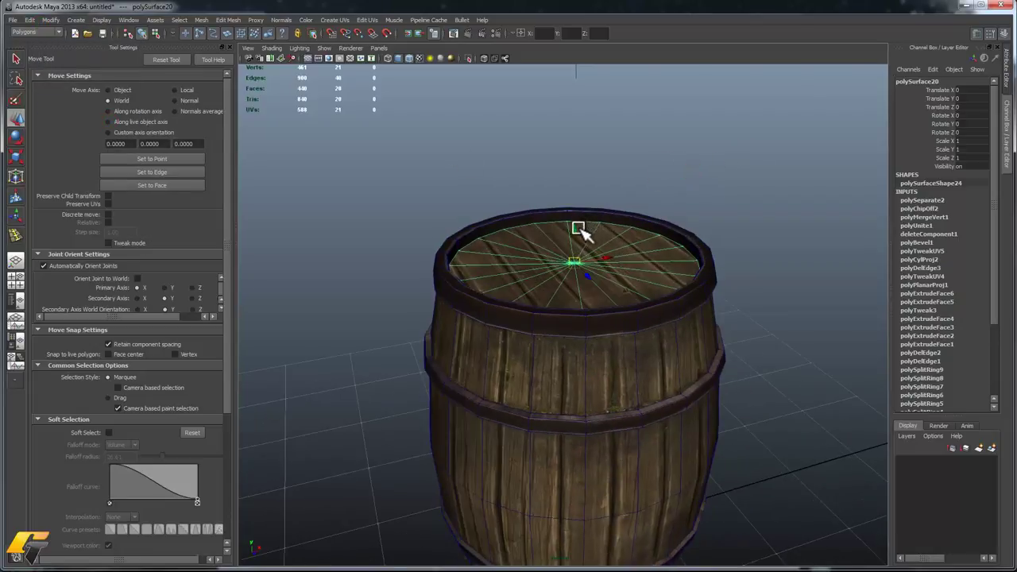
{"action": "left_click_drag", "start_coordinate": [576, 230], "coordinate": [627, 176]}
{"action": "middle_click_drag", "start_coordinate": [627, 176], "coordinate": [638, 209], "text": "alt"}
{"action": "right_click_drag", "start_coordinate": [638, 209], "coordinate": [668, 209], "text": "alt"}
{"action": "left_click_drag", "start_coordinate": [548, 168], "coordinate": [477, 152], "text": "alt"}
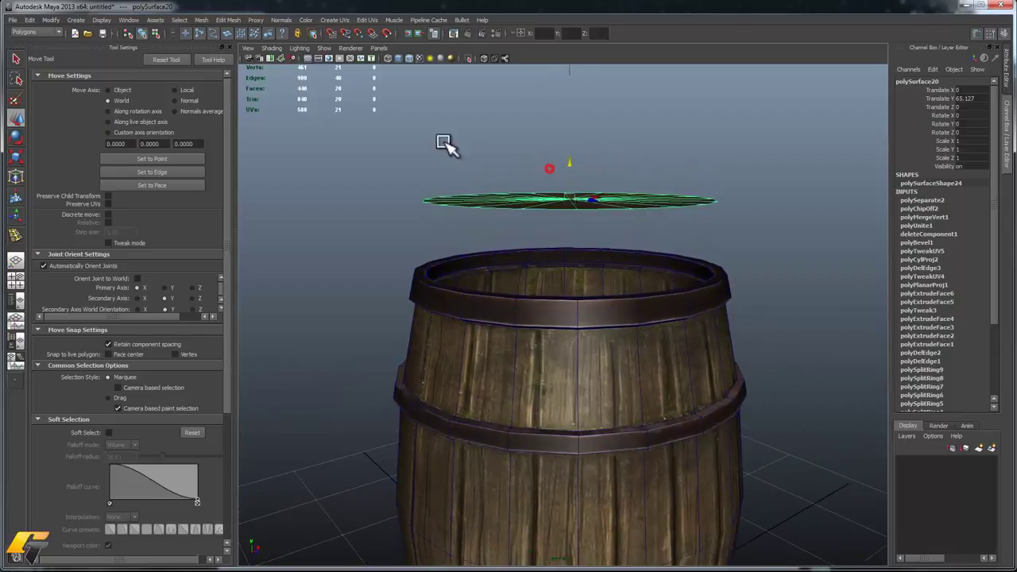
- Duplicate the lid disc and lower the copy along Y to about 58.5
{"action": "left_click_drag", "start_coordinate": [554, 173], "coordinate": [572, 168], "text": "alt"}
{"action": "key", "text": "ctrl+d"}
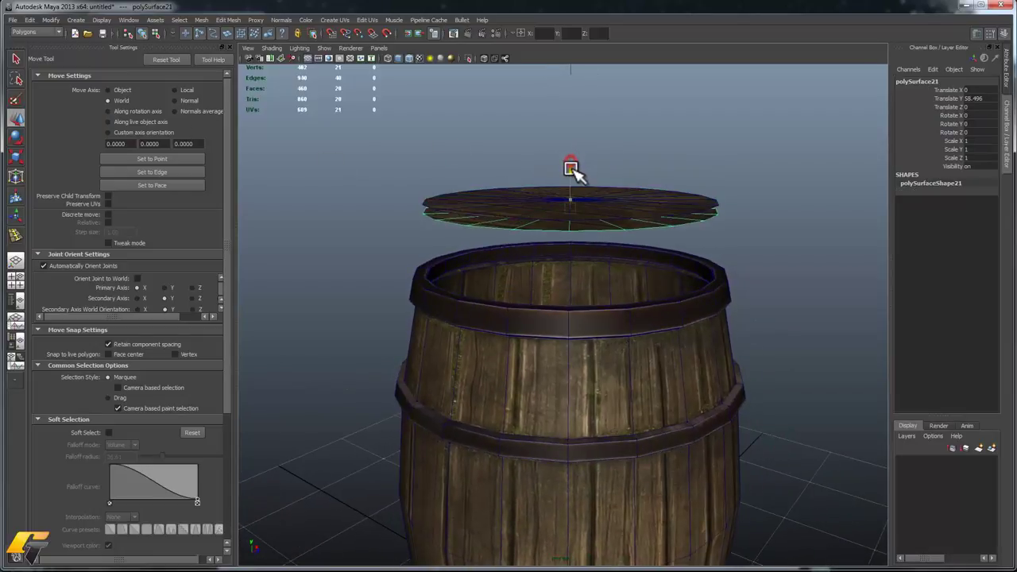
{"action": "left_click_drag", "start_coordinate": [600, 237], "coordinate": [585, 200], "text": "alt"}
- Flip the duplicated lid disc upside down by setting its Scale Y to -1
{"action": "key", "text": "r"}
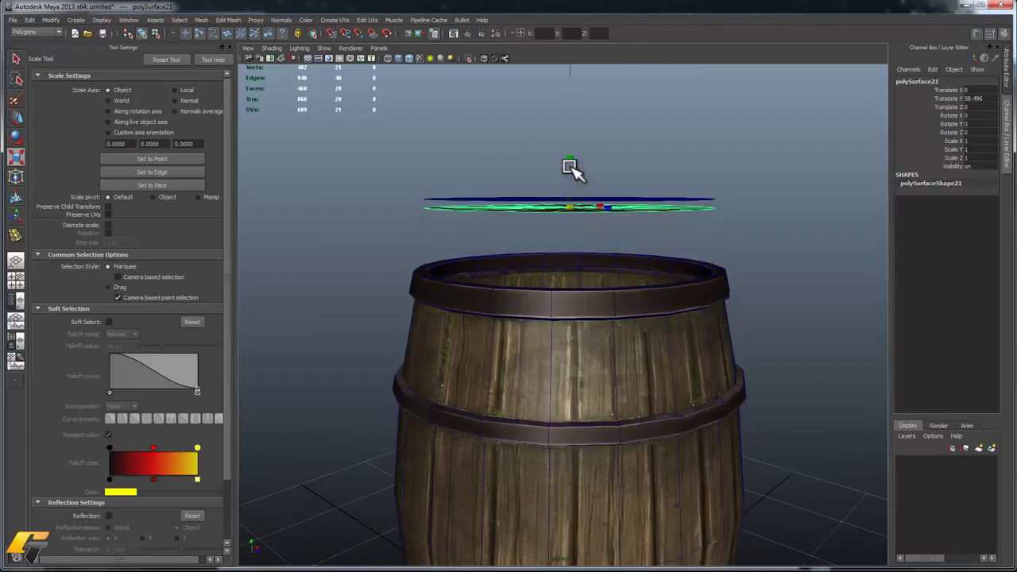
{"action": "left_click_drag", "start_coordinate": [599, 359], "coordinate": [597, 367]}
{"action": "key", "text": "w"}
{"action": "left_click_drag", "start_coordinate": [586, 229], "coordinate": [610, 240], "text": "alt"}
{"action": "left_click_drag", "start_coordinate": [540, 181], "coordinate": [554, 144], "text": "alt"}
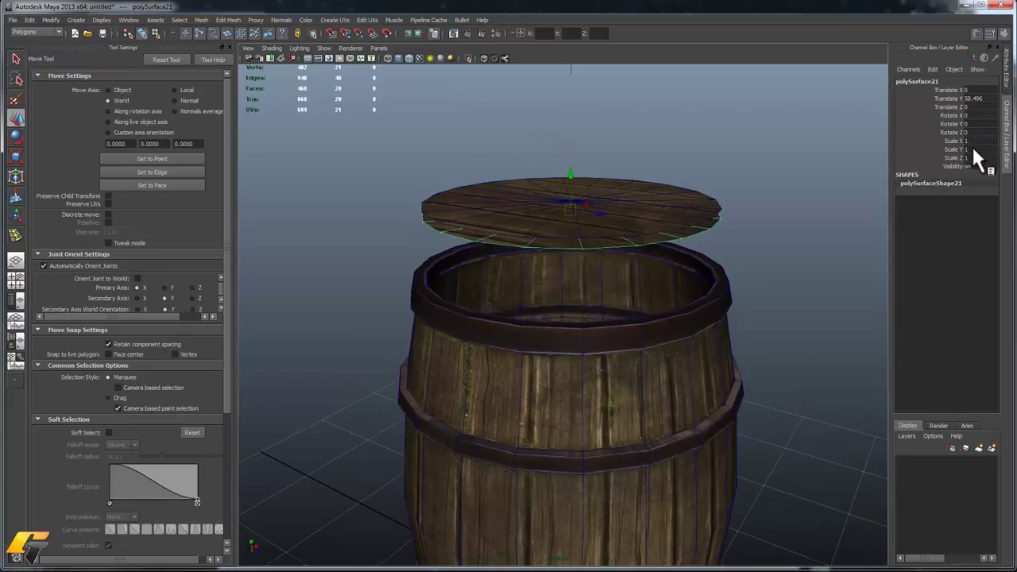
{"action": "double_click", "coordinate": [974, 149]}
{"action": "key", "text": "BackSpace"}
{"action": "type", "text": "-1"}
{"action": "key", "text": "Return"}
{"action": "left_click_drag", "start_coordinate": [704, 236], "coordinate": [618, 423], "text": "alt"}
{"action": "middle_click_drag", "start_coordinate": [596, 362], "coordinate": [602, 437], "text": "alt"}
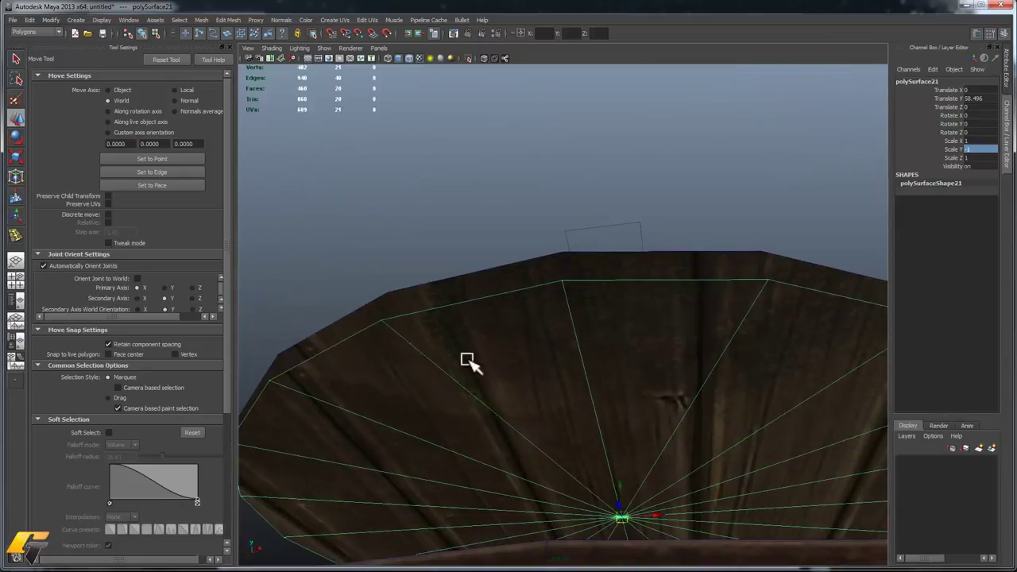
- Select both lid discs in object mode and combine them into one mesh
{"action": "left_click", "coordinate": [519, 372]}
{"action": "left_click_drag", "start_coordinate": [703, 400], "coordinate": [551, 452], "text": "alt"}
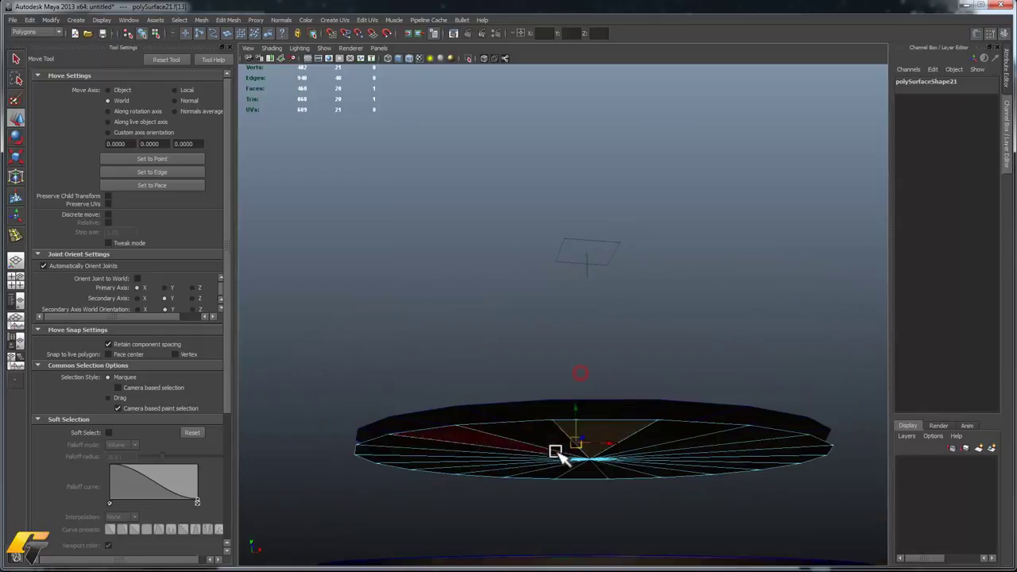
{"action": "left_click_drag", "start_coordinate": [613, 445], "coordinate": [579, 390], "text": "alt"}
{"action": "key", "text": "q"}
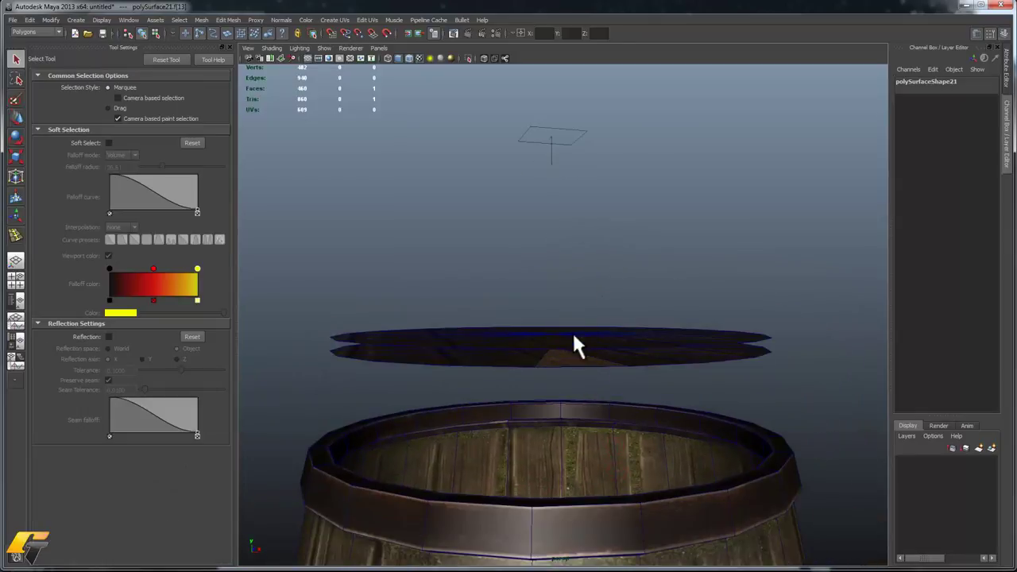
{"action": "left_click", "coordinate": [585, 335]}
{"action": "left_click", "coordinate": [515, 363]}
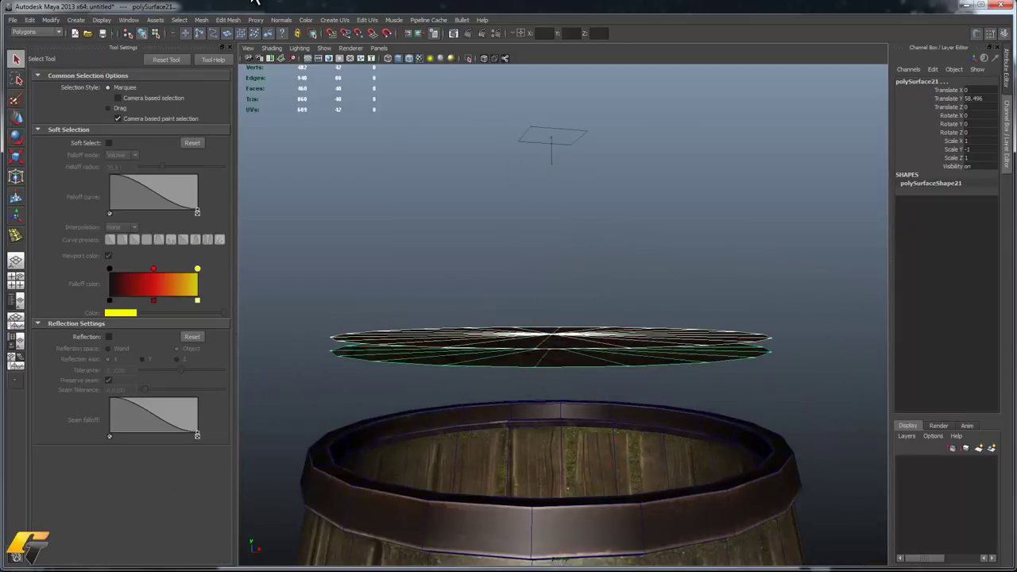
{"action": "left_click", "coordinate": [201, 20]}
{"action": "left_click", "coordinate": [215, 36]}
- Select the upper lid disc's outer border edge loop and extrude it
{"action": "left_click_drag", "start_coordinate": [352, 151], "coordinate": [538, 263], "text": "alt"}
{"action": "key", "text": "F10"}
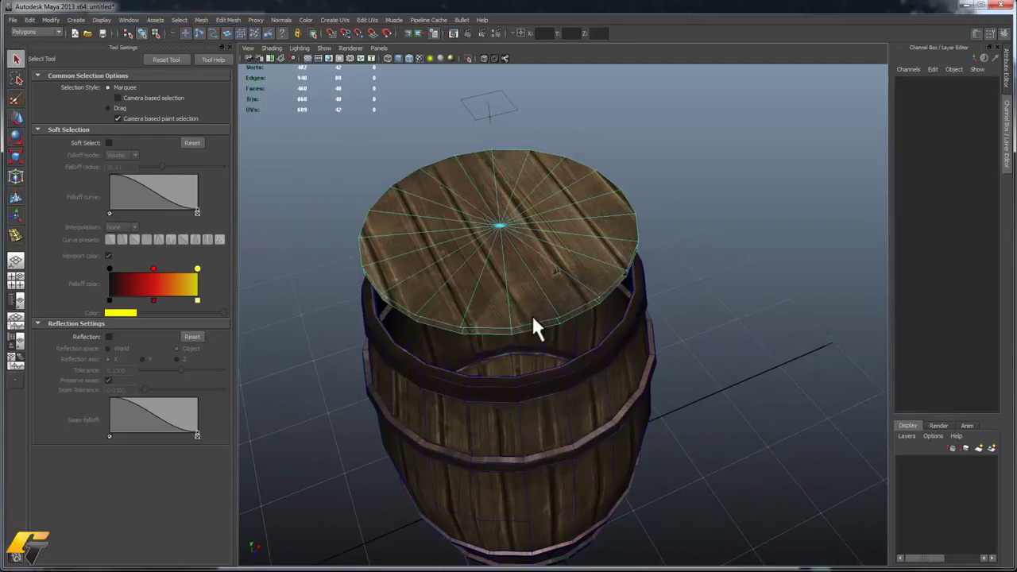
{"action": "double_click", "coordinate": [533, 320]}
{"action": "left_click_drag", "start_coordinate": [563, 289], "coordinate": [565, 308], "text": "alt"}
{"action": "scroll", "coordinate": [564, 310], "scroll_direction": "up", "scroll_amount": 3}
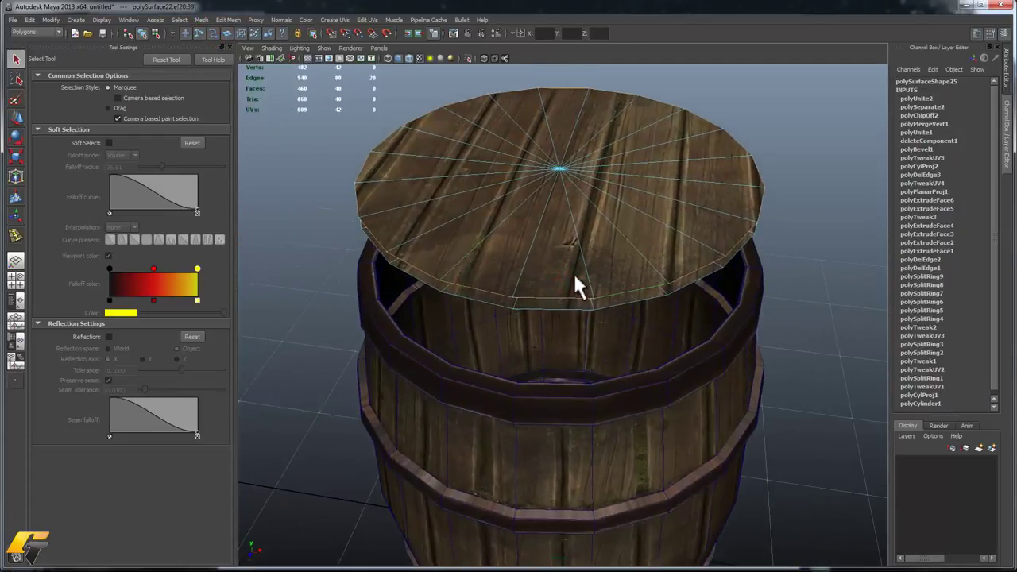
{"action": "right_click_drag", "start_coordinate": [562, 258], "coordinate": [567, 277], "text": "shift"}
- Move the extruded edges down along Y, snapping them to the lower disc's border to form the lid's side wall
{"action": "left_click_drag", "start_coordinate": [577, 268], "coordinate": [699, 207], "text": "alt"}
{"action": "key", "text": "w"}
{"action": "left_click_drag", "start_coordinate": [792, 159], "coordinate": [703, 166], "text": "alt"}
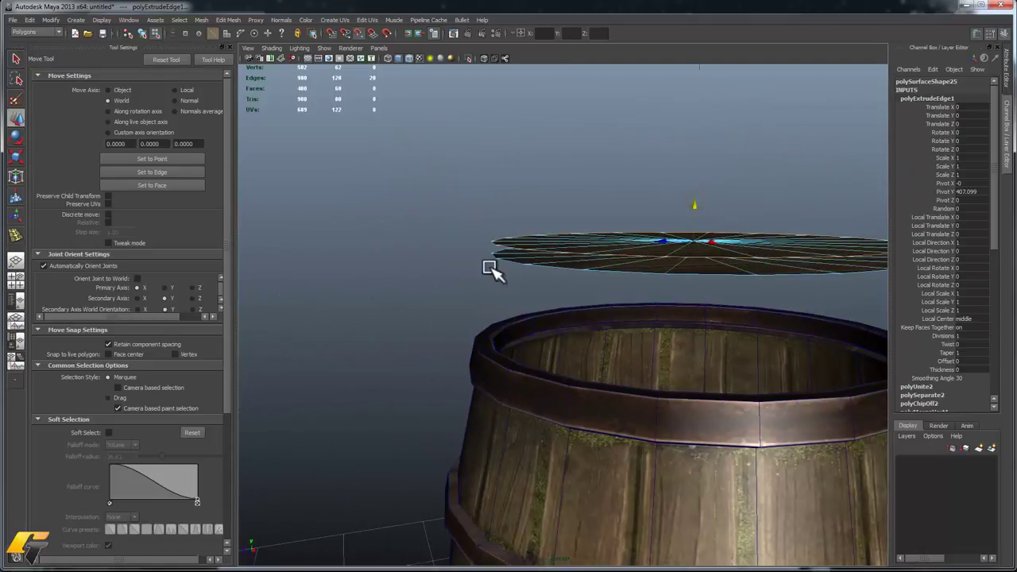
{"action": "middle_click_drag", "start_coordinate": [496, 260], "coordinate": [499, 265]}
{"action": "left_click_drag", "start_coordinate": [499, 258], "coordinate": [644, 261], "text": "alt"}
{"action": "key", "text": "q"}
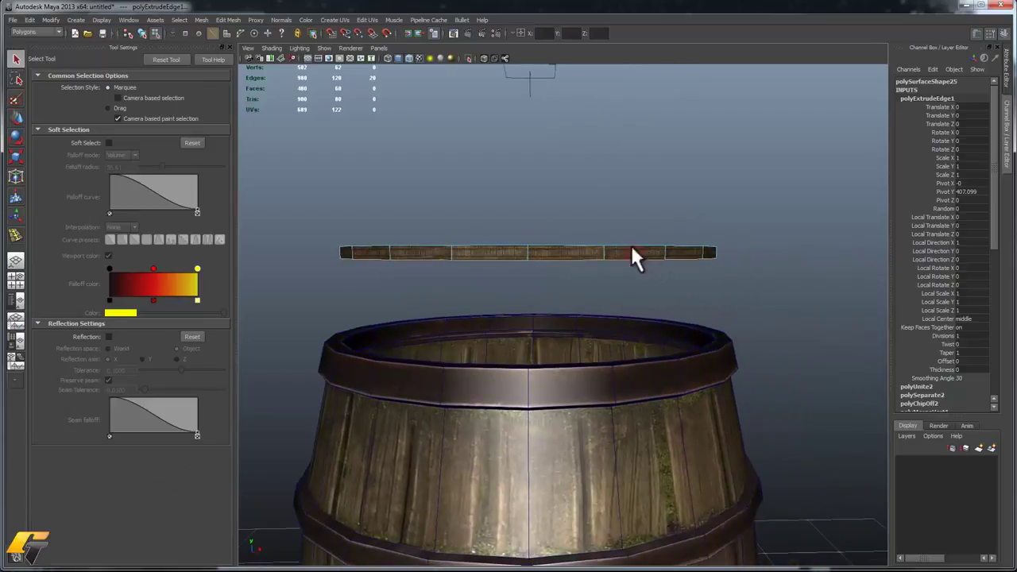
- Select all of the lid's vertices and merge the overlapping ones
{"action": "right_click_drag", "start_coordinate": [514, 256], "coordinate": [271, 303]}
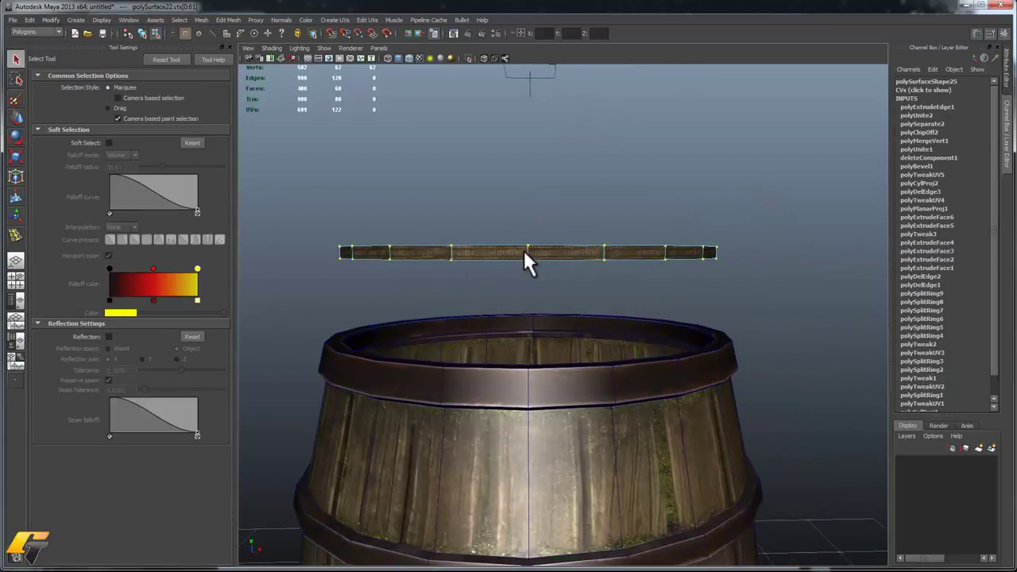
{"action": "left_click_drag", "start_coordinate": [543, 259], "coordinate": [634, 254], "text": "alt"}
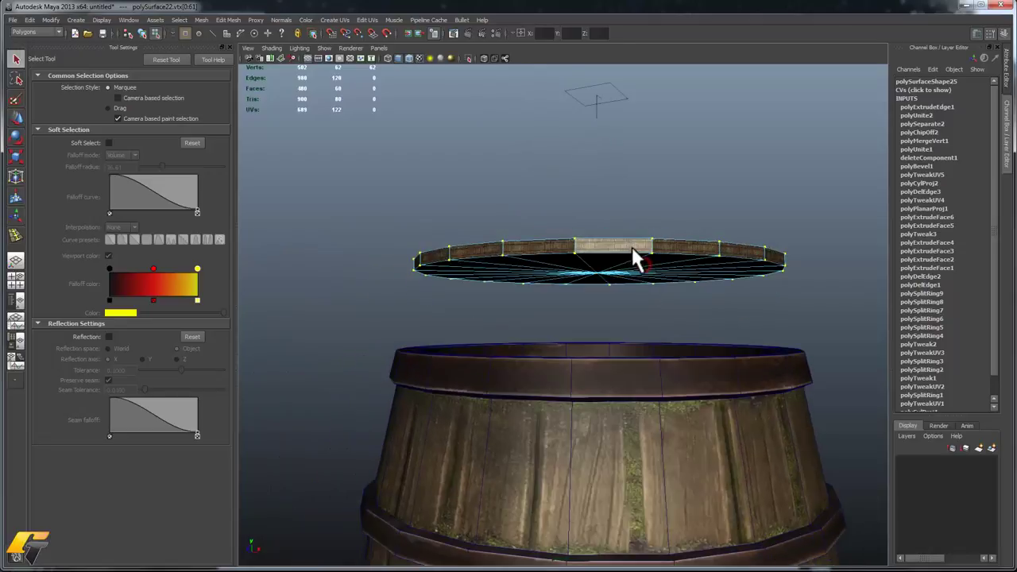
{"action": "right_click_drag", "start_coordinate": [639, 255], "coordinate": [685, 216], "text": "shift"}
- Check the lid's side wall by selecting one of its vertical edges, and return to object mode
{"action": "right_click_drag", "start_coordinate": [635, 257], "coordinate": [651, 238]}
{"action": "left_click", "coordinate": [651, 240]}
{"action": "left_click", "coordinate": [650, 239]}
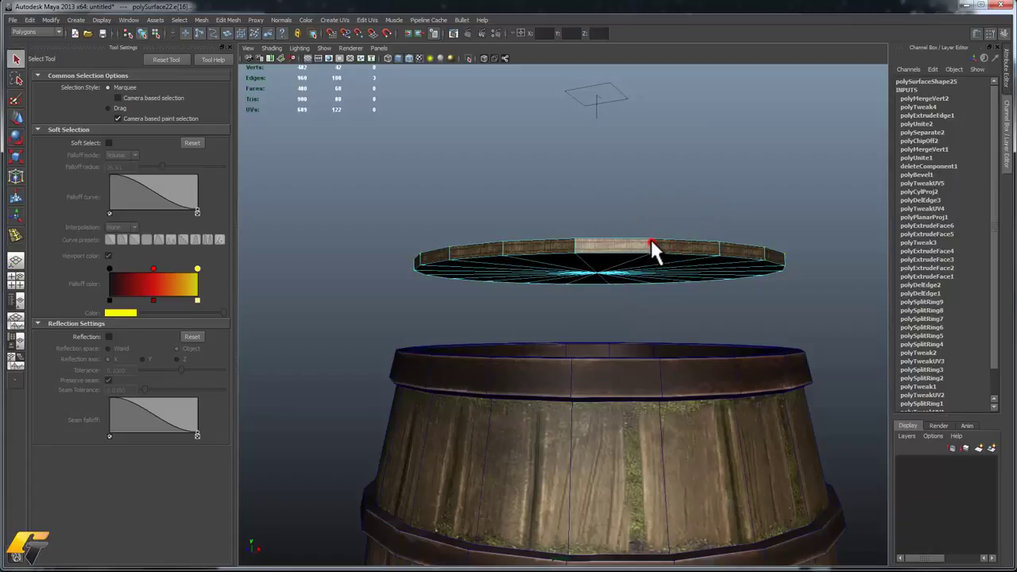
{"action": "left_click", "coordinate": [650, 242]}
{"action": "left_click_drag", "start_coordinate": [745, 249], "coordinate": [777, 251], "text": "alt"}
{"action": "right_click_drag", "start_coordinate": [724, 241], "coordinate": [770, 230]}
{"action": "left_click", "coordinate": [768, 172]}
- Select the thickened lid object floating above the barrel
{"action": "left_click_drag", "start_coordinate": [799, 182], "coordinate": [708, 230], "text": "alt"}
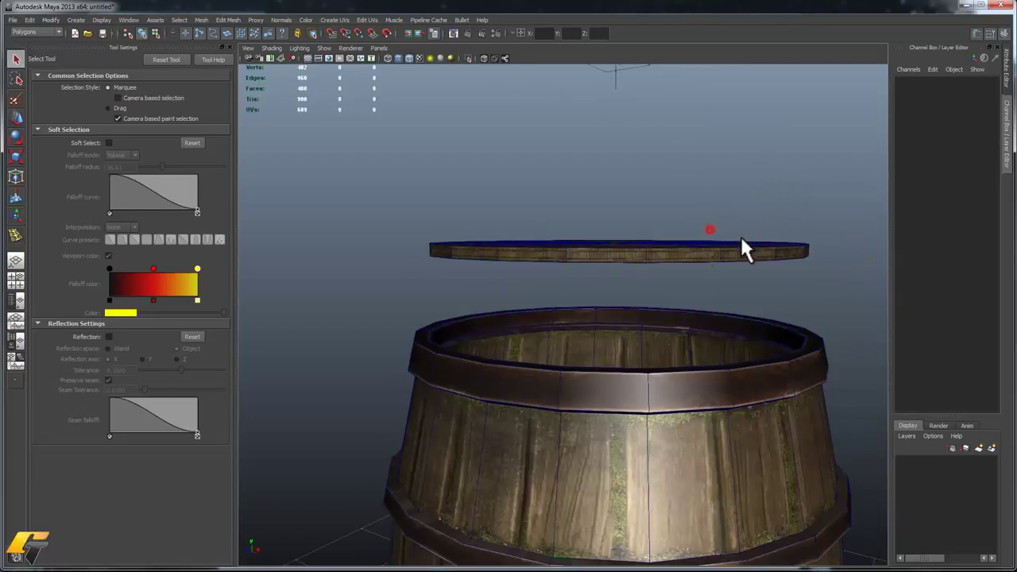
{"action": "middle_click_drag", "start_coordinate": [715, 302], "coordinate": [638, 328], "text": "alt"}
{"action": "left_click_drag", "start_coordinate": [637, 329], "coordinate": [640, 303], "text": "alt"}
{"action": "left_click", "coordinate": [526, 254]}
{"action": "middle_click_drag", "start_coordinate": [575, 269], "coordinate": [599, 282], "text": "alt"}
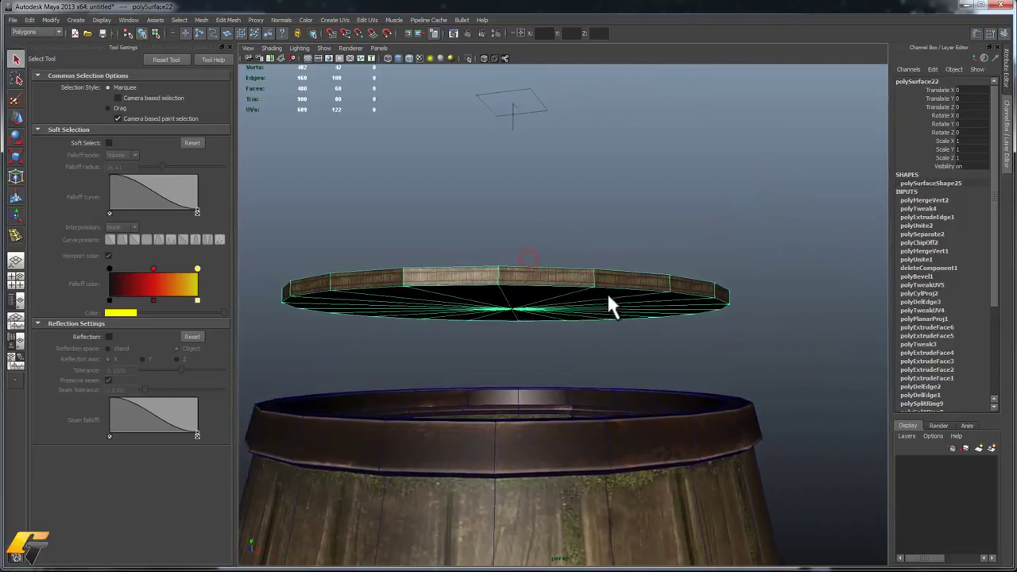
- Select the ring of vertical edges around the lid's side wall, soften them, and return to object mode
{"action": "left_click", "coordinate": [588, 262]}
{"action": "left_click", "coordinate": [592, 275]}
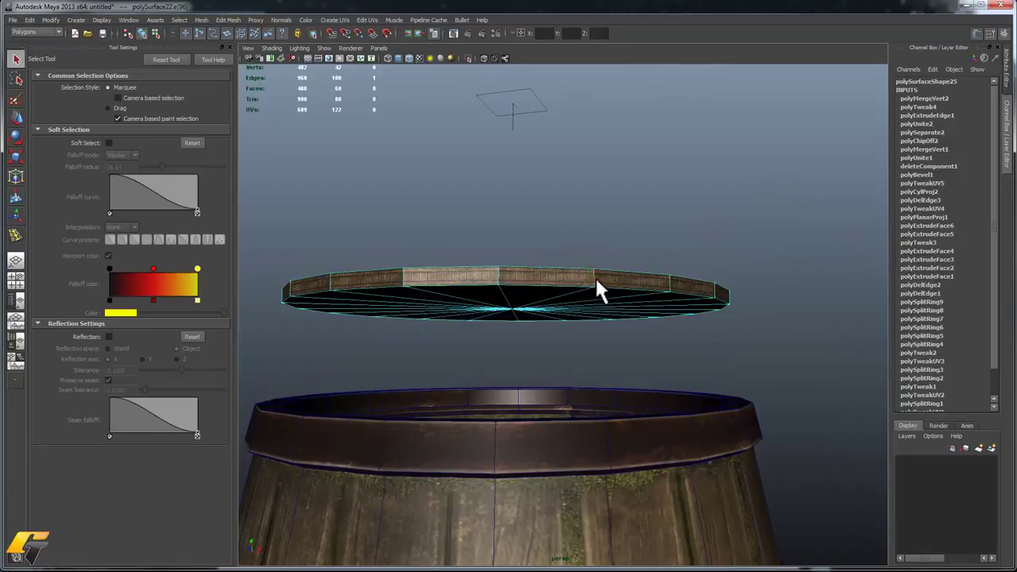
{"action": "right_click_drag", "start_coordinate": [609, 269], "coordinate": [556, 297], "text": "shift"}
{"action": "left_click_drag", "start_coordinate": [599, 292], "coordinate": [595, 295], "text": "alt"}
{"action": "right_click_drag", "start_coordinate": [595, 294], "coordinate": [640, 278], "text": "shift"}
{"action": "left_click_drag", "start_coordinate": [639, 278], "coordinate": [633, 300], "text": "alt"}
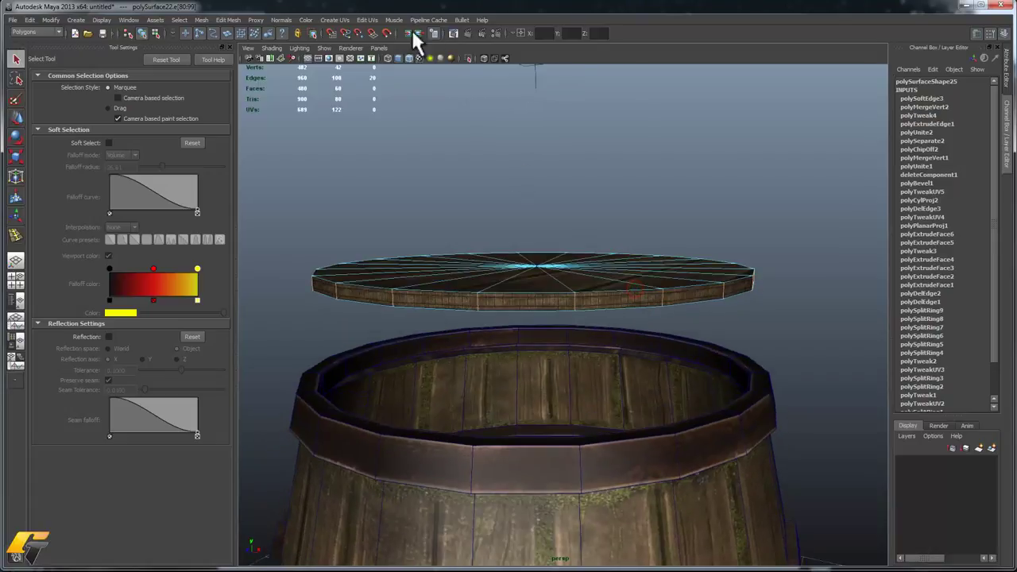
{"action": "left_click", "coordinate": [280, 19]}
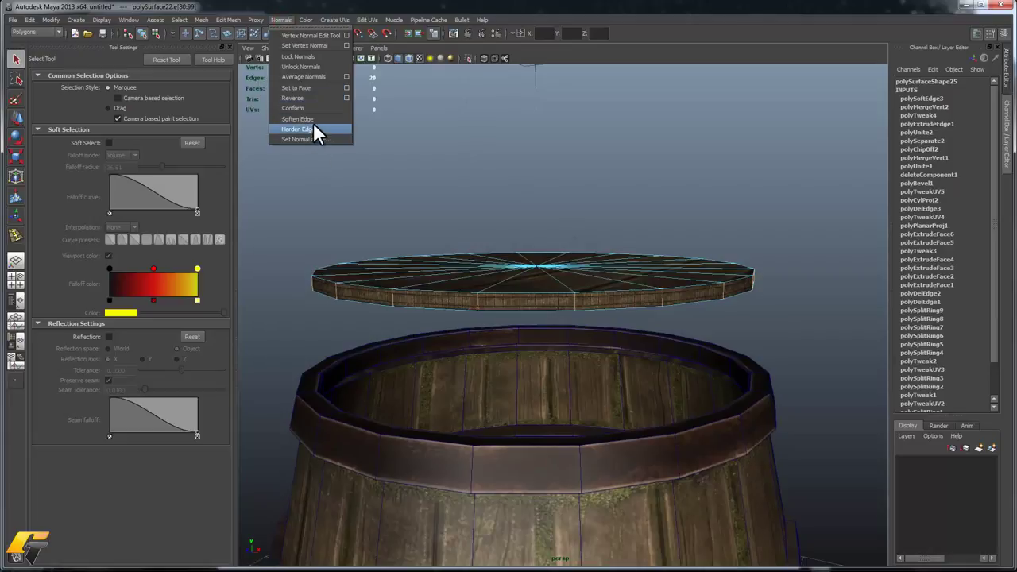
{"action": "right_click_drag", "start_coordinate": [504, 288], "coordinate": [546, 252]}
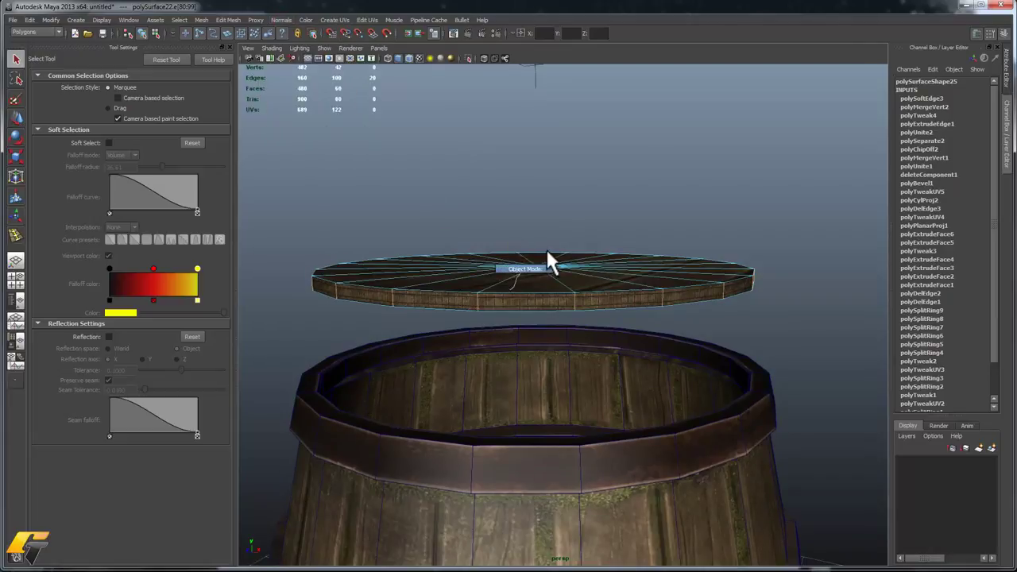
{"action": "left_click", "coordinate": [794, 183]}
- Bevel the edge loop around the lid's upper rim, reduce the bevel offset, and return to object mode
{"action": "right_click_drag", "start_coordinate": [633, 238], "coordinate": [595, 239], "text": "alt"}
{"action": "left_click_drag", "start_coordinate": [595, 238], "coordinate": [612, 259], "text": "alt"}
{"action": "left_click", "coordinate": [612, 259]}
{"action": "right_click_drag", "start_coordinate": [574, 275], "coordinate": [644, 316], "text": "alt"}
{"action": "key", "text": "F10"}
{"action": "double_click", "coordinate": [641, 321]}
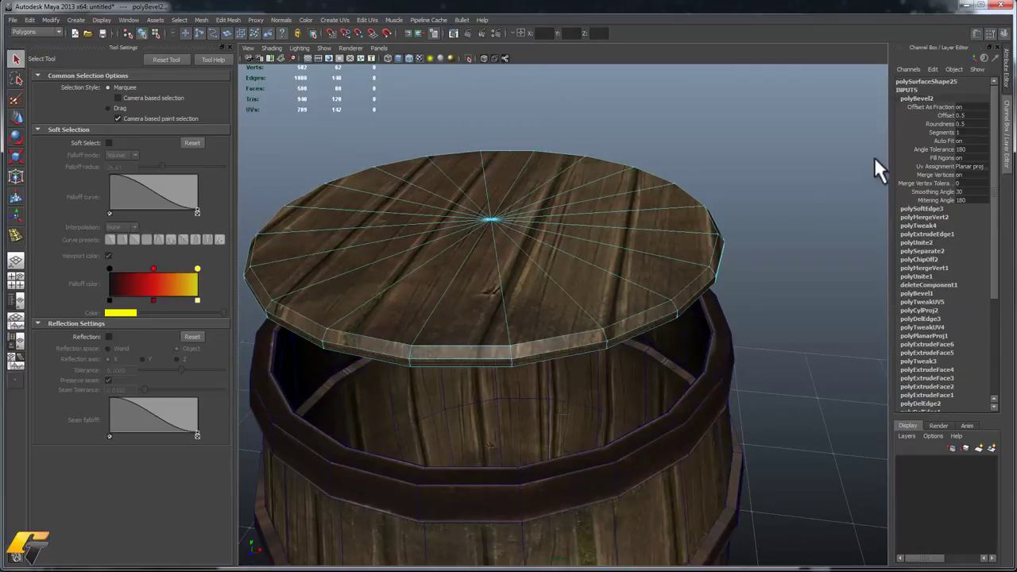
{"action": "left_click", "coordinate": [947, 114]}
{"action": "middle_click_drag", "start_coordinate": [762, 181], "coordinate": [743, 167]}
{"action": "right_click_drag", "start_coordinate": [522, 289], "coordinate": [574, 246]}
- Move the lid sideways so it clears the barrel's opening
{"action": "left_click_drag", "start_coordinate": [558, 261], "coordinate": [503, 255], "text": "alt"}
{"action": "key", "text": "w"}
{"action": "left_click_drag", "start_coordinate": [584, 209], "coordinate": [521, 222]}
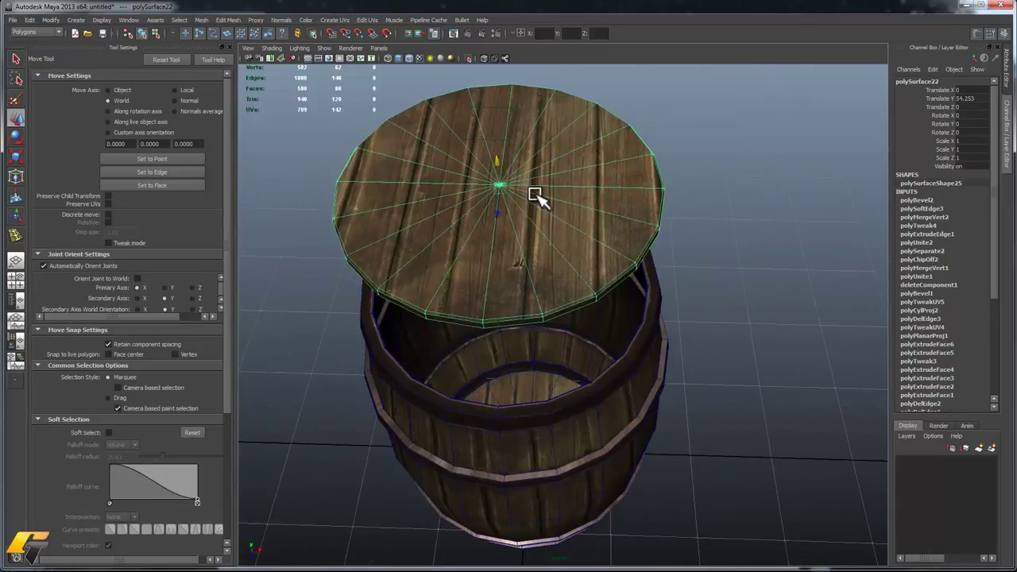
{"action": "key", "text": "ctrl+z"}
{"action": "left_click_drag", "start_coordinate": [528, 242], "coordinate": [461, 286]}
- Select the border edge loop inside the barrel's top rim and extrude it
{"action": "right_click_drag", "start_coordinate": [461, 286], "coordinate": [604, 328], "text": "alt"}
{"action": "middle_click_drag", "start_coordinate": [604, 328], "coordinate": [493, 262], "text": "alt"}
{"action": "scroll", "coordinate": [493, 263], "scroll_direction": "up", "scroll_amount": 2}
{"action": "right_click_drag", "start_coordinate": [506, 231], "coordinate": [518, 250]}
{"action": "double_click", "coordinate": [517, 251]}
{"action": "right_click_drag", "start_coordinate": [606, 307], "coordinate": [518, 263], "text": "alt"}
{"action": "left_click_drag", "start_coordinate": [517, 263], "coordinate": [476, 229], "text": "alt"}
{"action": "right_click_drag", "start_coordinate": [477, 229], "coordinate": [647, 454], "text": "alt"}
{"action": "left_click_drag", "start_coordinate": [647, 453], "coordinate": [611, 374], "text": "alt"}
{"action": "middle_click_drag", "start_coordinate": [612, 373], "coordinate": [584, 288], "text": "alt"}
{"action": "left_click_drag", "start_coordinate": [481, 336], "coordinate": [517, 424], "text": "alt"}
{"action": "scroll", "coordinate": [604, 374], "scroll_direction": "down", "scroll_amount": 5}
{"action": "left_click_drag", "start_coordinate": [681, 342], "coordinate": [580, 251], "text": "alt"}
{"action": "right_click", "coordinate": [581, 253], "text": "shift"}
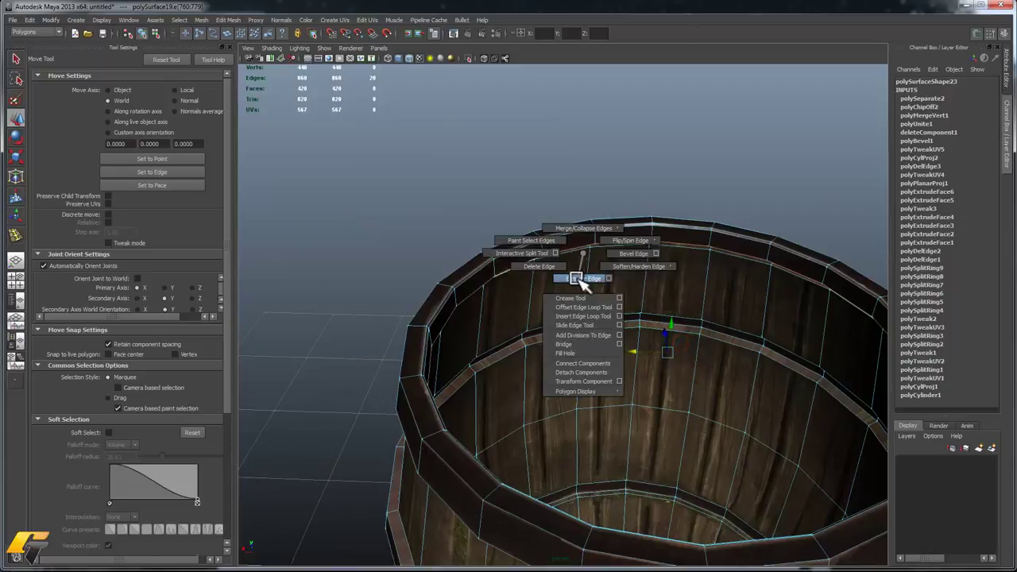
{"action": "right_click_drag", "start_coordinate": [577, 278], "coordinate": [583, 279], "text": "shift"}
{"action": "scroll", "coordinate": [609, 302], "scroll_direction": "down", "scroll_amount": 5}
{"action": "left_click_drag", "start_coordinate": [608, 301], "coordinate": [631, 244], "text": "alt"}
{"action": "key", "text": "w"}
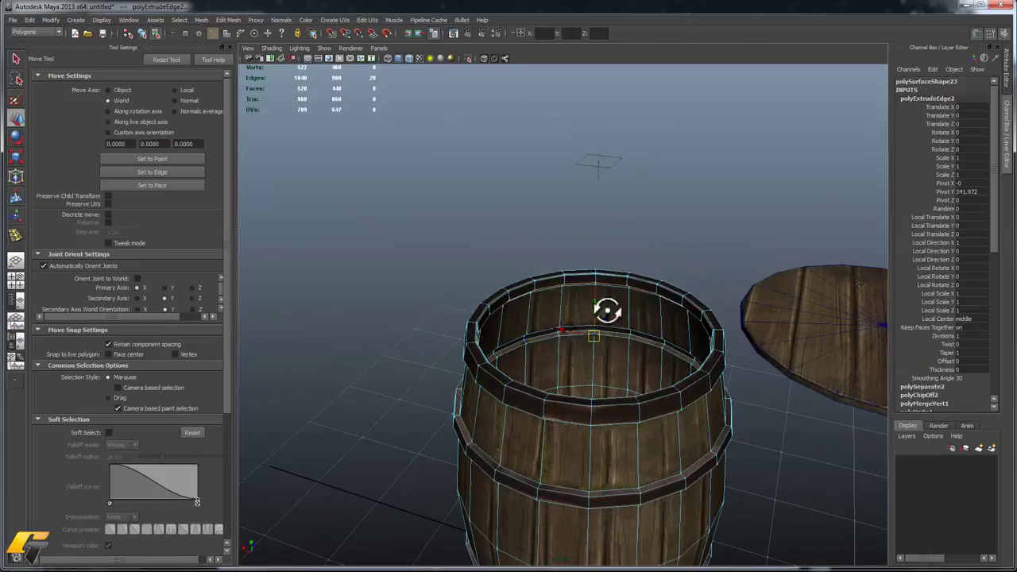
- Move the extruded edges down inside the barrel to its bottom, forming an inner wall, and display the model shaded without textures
{"action": "left_click_drag", "start_coordinate": [612, 314], "coordinate": [568, 300], "text": "alt"}
{"action": "left_click_drag", "start_coordinate": [572, 368], "coordinate": [529, 246], "text": "alt"}
{"action": "right_click_drag", "start_coordinate": [529, 245], "coordinate": [501, 234], "text": "alt"}
{"action": "left_click_drag", "start_coordinate": [501, 235], "coordinate": [522, 312], "text": "alt"}
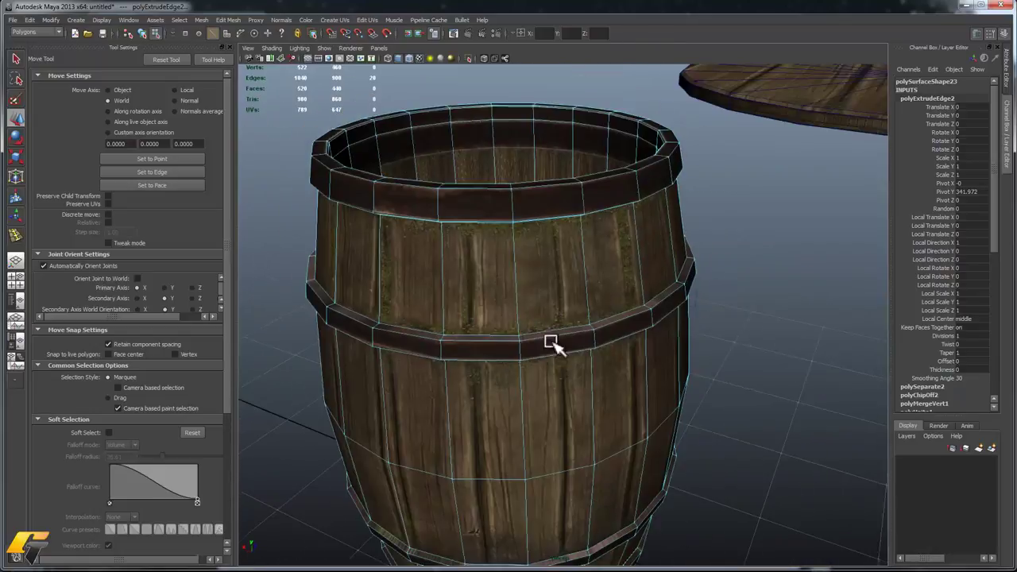
{"action": "right_click_drag", "start_coordinate": [522, 312], "coordinate": [538, 389], "text": "alt"}
{"action": "mouse_move", "coordinate": [537, 388]}
{"action": "left_mouse_down", "text": "alt"}
{"action": "mouse_move", "coordinate": [538, 288]}
{"action": "mouse_move", "coordinate": [538, 408]}
{"action": "left_mouse_up", "text": "alt"}
{"action": "mouse_move", "coordinate": [531, 366]}
{"action": "left_mouse_down", "text": "alt"}
{"action": "mouse_move", "coordinate": [540, 325]}
{"action": "mouse_move", "coordinate": [565, 293]}
{"action": "left_mouse_up", "text": "alt"}
{"action": "key", "text": "4"}
{"action": "key", "text": "5"}
{"action": "left_click_drag", "start_coordinate": [552, 211], "coordinate": [581, 395], "text": "alt"}
{"action": "scroll", "coordinate": [595, 301], "scroll_direction": "up", "scroll_amount": 5}
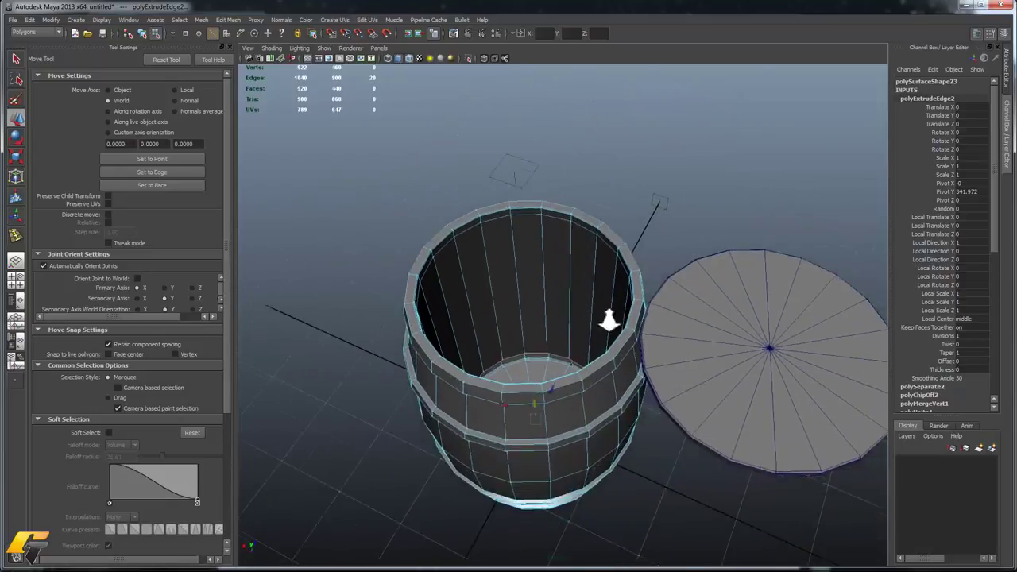
- Extrude the inner wall's lower border edges and merge them to the center, closing off the barrel's inner floor
{"action": "right_click_drag", "start_coordinate": [567, 296], "coordinate": [545, 287], "text": "shift"}
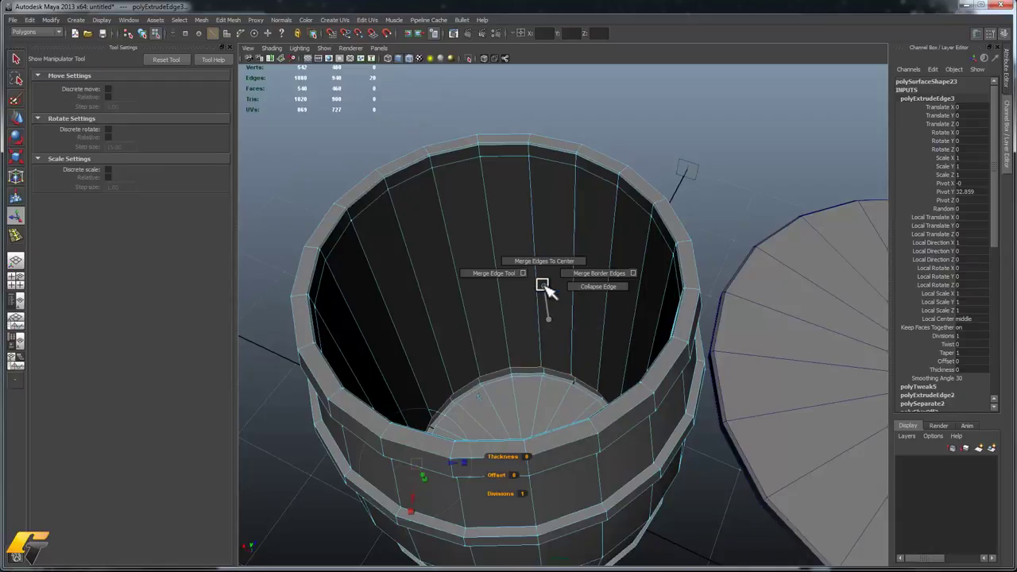
{"action": "right_click_drag", "start_coordinate": [545, 287], "coordinate": [541, 291], "text": "shift"}
{"action": "key", "text": "ctrl+z"}
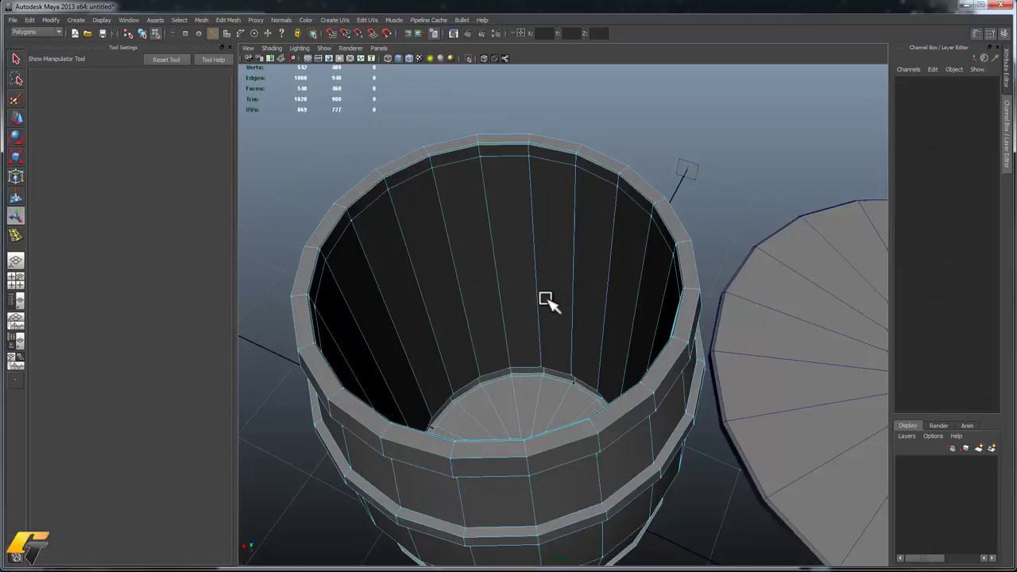
{"action": "double_click", "coordinate": [524, 370]}
{"action": "right_click_drag", "start_coordinate": [548, 333], "coordinate": [546, 301], "text": "shift"}
{"action": "left_click_drag", "start_coordinate": [549, 302], "coordinate": [527, 325], "text": "alt"}
{"action": "key", "text": "w"}
{"action": "middle_click_drag", "start_coordinate": [538, 392], "coordinate": [529, 349]}
{"action": "right_click_drag", "start_coordinate": [529, 341], "coordinate": [545, 284], "text": "shift"}
{"action": "left_click_drag", "start_coordinate": [545, 284], "coordinate": [556, 377], "text": "alt"}
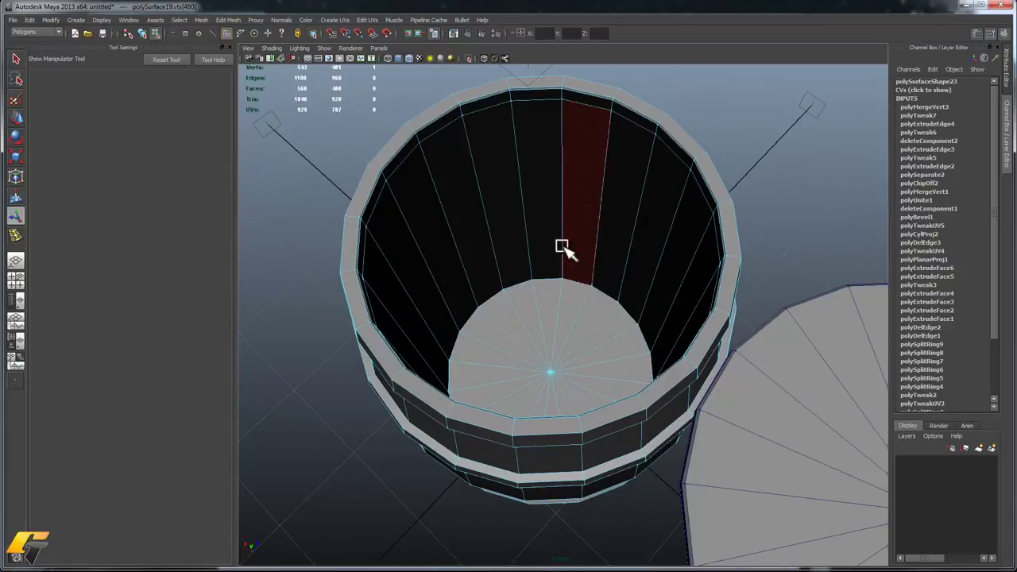
- Try selecting the barrel's inner floor faces and check the selection in wireframe
{"action": "left_click_drag", "start_coordinate": [582, 293], "coordinate": [556, 325], "text": "alt"}
{"action": "right_click_drag", "start_coordinate": [556, 325], "coordinate": [696, 438], "text": "alt"}
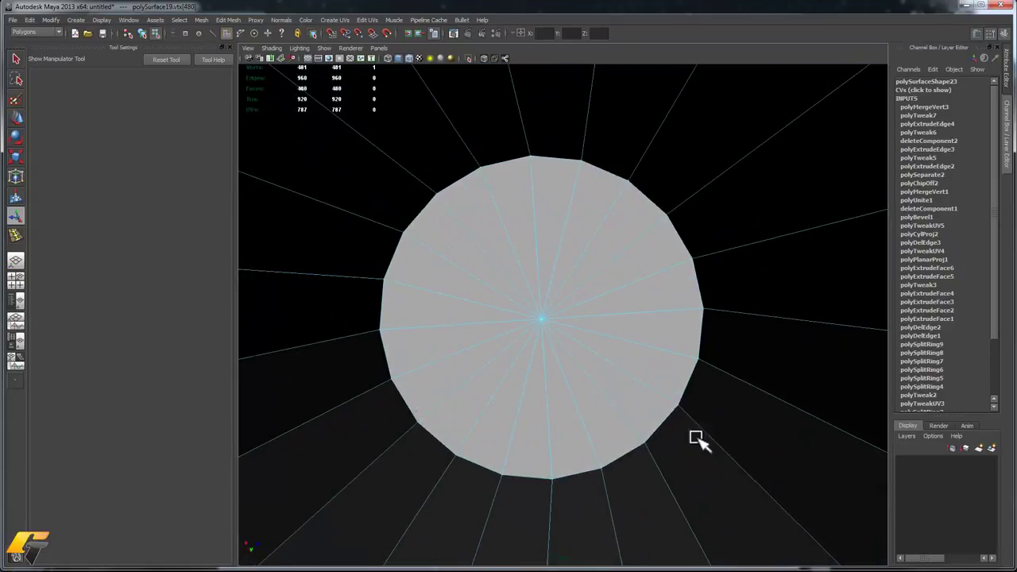
{"action": "left_click", "coordinate": [634, 314]}
{"action": "left_click_drag", "start_coordinate": [561, 305], "coordinate": [524, 343]}
{"action": "right_click_drag", "start_coordinate": [556, 350], "coordinate": [484, 347], "text": "alt"}
{"action": "left_click_drag", "start_coordinate": [530, 361], "coordinate": [440, 291], "text": "alt"}
{"action": "right_click_drag", "start_coordinate": [440, 291], "coordinate": [374, 299], "text": "alt"}
{"action": "mouse_move", "coordinate": [463, 339]}
{"action": "left_mouse_down", "text": "alt"}
{"action": "mouse_move", "coordinate": [481, 337]}
{"action": "mouse_move", "coordinate": [509, 361]}
{"action": "left_mouse_up", "text": "alt"}
{"action": "key", "text": "4"}
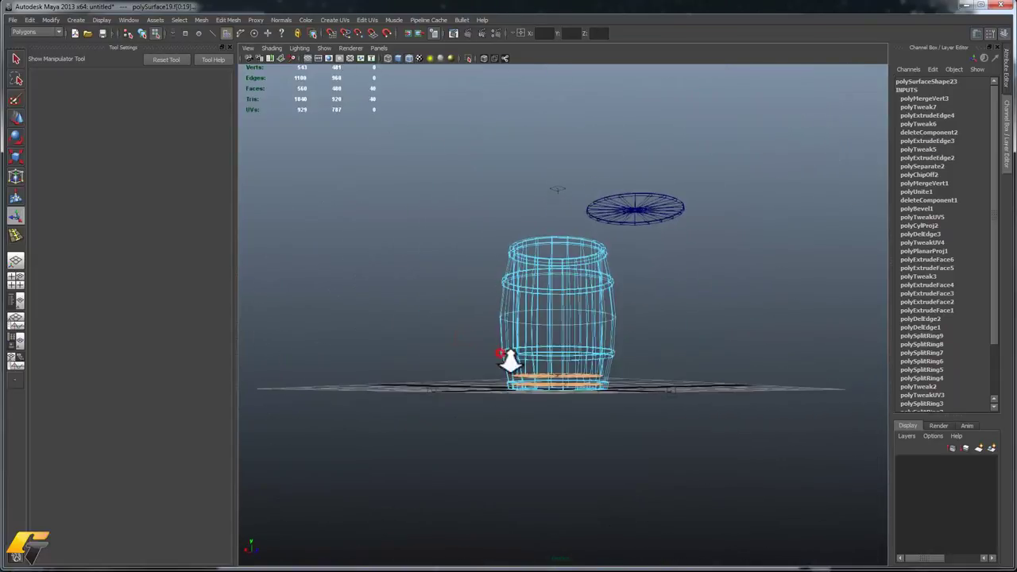
- Restore the textured viewport display and clear the face selection
{"action": "right_click_drag", "start_coordinate": [508, 361], "coordinate": [593, 313], "text": "alt"}
{"action": "key", "text": "5"}
{"action": "key", "text": "6"}
{"action": "mouse_move", "coordinate": [581, 214]}
{"action": "left_mouse_down", "text": "alt"}
{"action": "mouse_move", "coordinate": [580, 294]}
{"action": "mouse_move", "coordinate": [592, 333]}
{"action": "left_mouse_up", "text": "alt"}
{"action": "right_click_drag", "start_coordinate": [584, 333], "coordinate": [661, 279], "text": "alt"}
{"action": "scroll", "coordinate": [676, 293], "scroll_direction": "down", "scroll_amount": 5}
{"action": "left_click", "coordinate": [831, 98]}
- Select only the barrel's inner floor faces, removing the outer bottom faces from the selection
{"action": "left_click_drag", "start_coordinate": [641, 195], "coordinate": [695, 193], "text": "alt"}
{"action": "left_click_drag", "start_coordinate": [636, 293], "coordinate": [628, 270], "text": "alt"}
{"action": "right_click_drag", "start_coordinate": [628, 270], "coordinate": [640, 440], "text": "alt"}
{"action": "left_click_drag", "start_coordinate": [607, 438], "coordinate": [620, 477], "text": "alt"}
{"action": "left_click", "coordinate": [610, 445]}
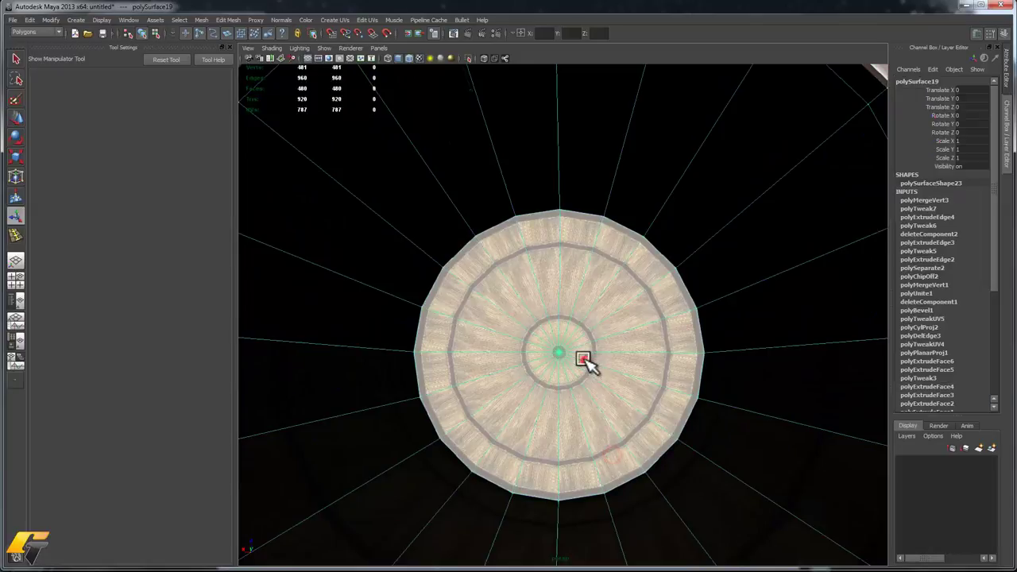
{"action": "left_click_drag", "start_coordinate": [599, 325], "coordinate": [520, 385]}
{"action": "right_click_drag", "start_coordinate": [642, 431], "coordinate": [400, 329], "text": "alt"}
{"action": "left_click_drag", "start_coordinate": [465, 363], "coordinate": [452, 298], "text": "alt"}
{"action": "left_click_drag", "start_coordinate": [508, 344], "coordinate": [500, 324], "text": "alt"}
{"action": "key", "text": "4"}
{"action": "left_click_drag", "start_coordinate": [513, 486], "coordinate": [454, 481]}
{"action": "mouse_move", "coordinate": [604, 349]}
{"action": "left_mouse_down", "text": "alt"}
{"action": "mouse_move", "coordinate": [580, 317]}
{"action": "mouse_move", "coordinate": [572, 345]}
{"action": "left_mouse_up", "text": "alt"}
{"action": "key", "text": "6"}
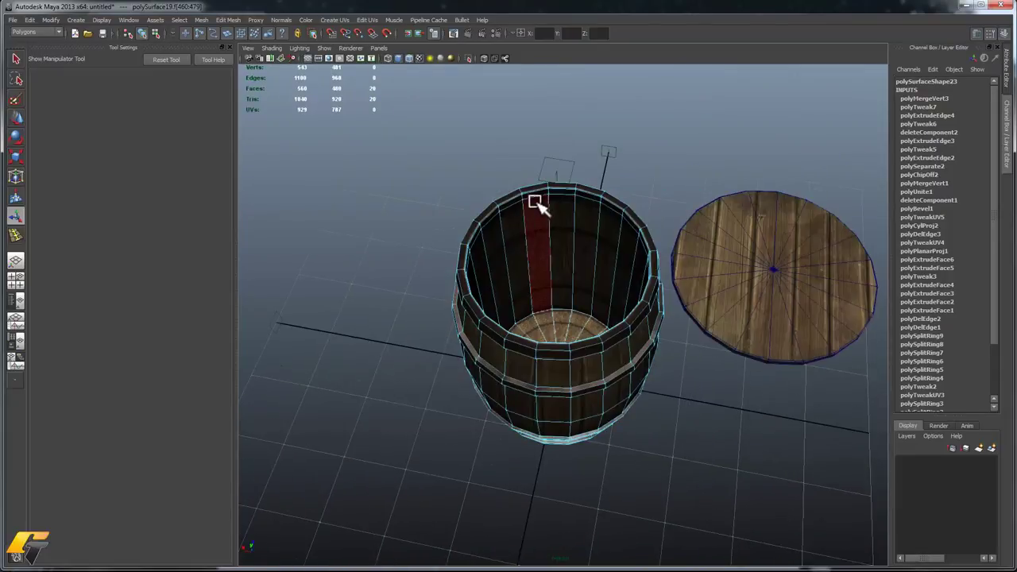
- Apply a planar UV mapping to the barrel's inner floor faces
{"action": "scroll", "coordinate": [538, 204], "scroll_direction": "up", "scroll_amount": 3}
{"action": "left_click", "coordinate": [503, 122]}
{"action": "left_click", "coordinate": [335, 20]}
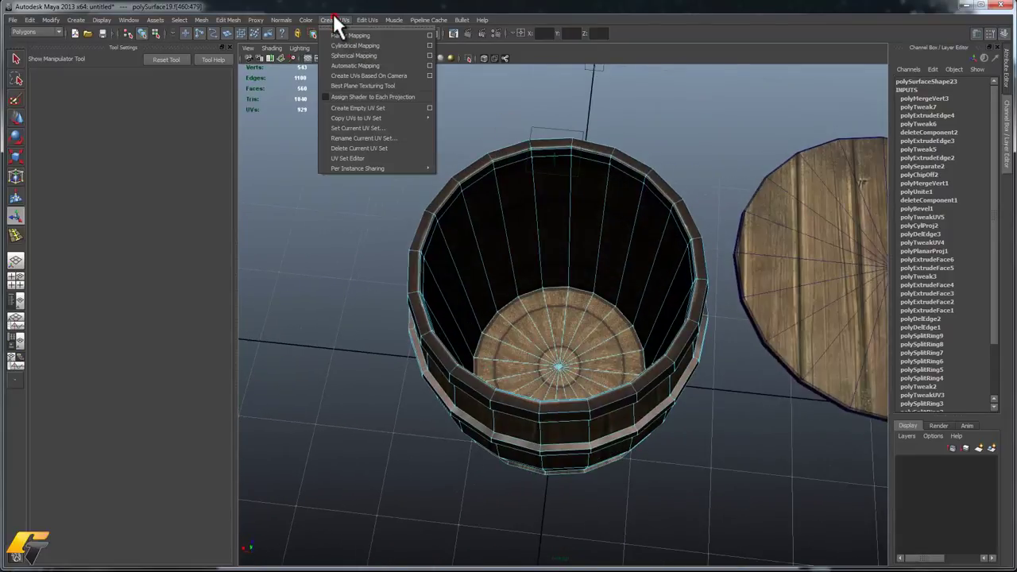
{"action": "left_click", "coordinate": [355, 37]}
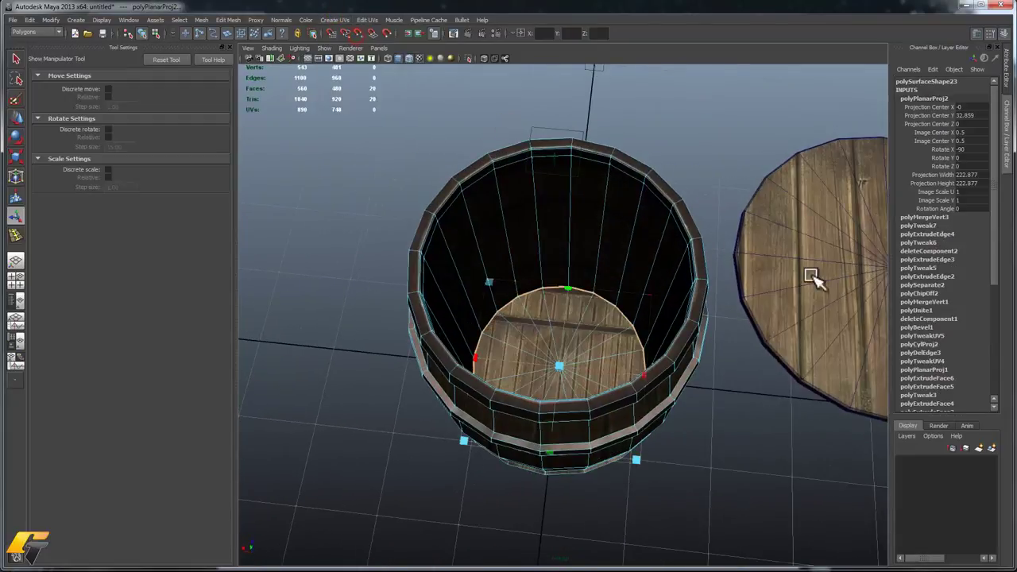
{"action": "left_click_drag", "start_coordinate": [734, 332], "coordinate": [718, 342], "text": "alt"}
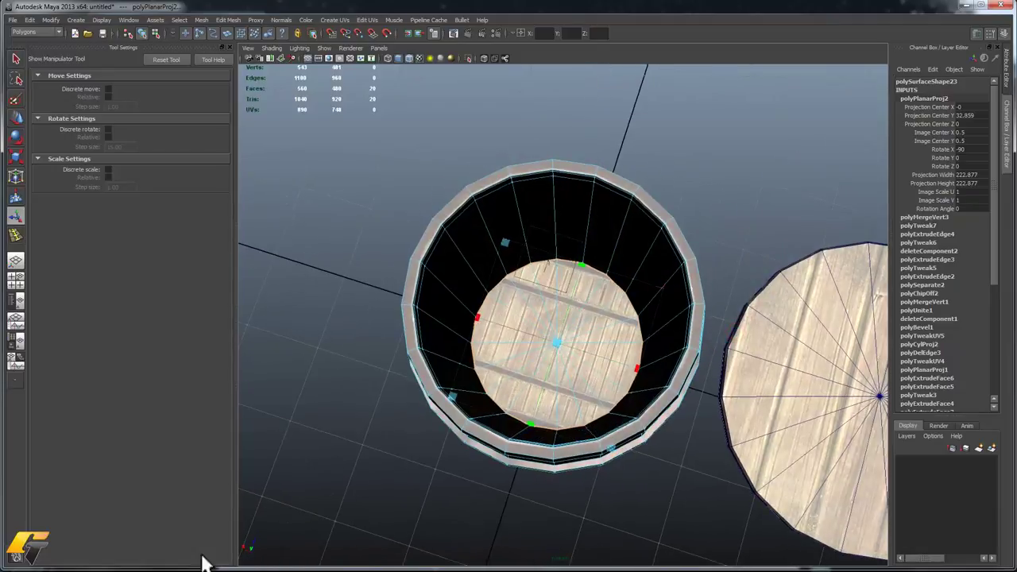
- In the UV Texture Editor, convert the inner floor selection to UVs and move its shell clear of the barrel's wall shells
{"action": "left_click", "coordinate": [372, 22]}
{"action": "left_click", "coordinate": [398, 234]}
{"action": "right_click", "coordinate": [358, 348], "text": "ctrl"}
{"action": "right_click_drag", "start_coordinate": [358, 347], "coordinate": [397, 347], "text": "ctrl"}
{"action": "scroll", "coordinate": [352, 377], "scroll_direction": "down", "scroll_amount": 6}
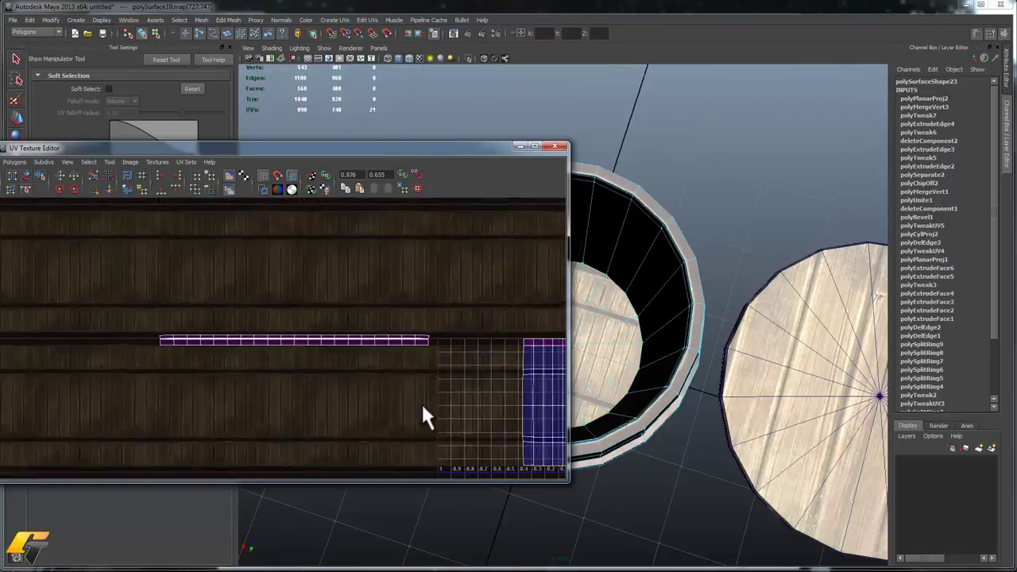
{"action": "middle_click_drag", "start_coordinate": [395, 331], "coordinate": [278, 265], "text": "alt"}
{"action": "key", "text": "w"}
{"action": "left_click_drag", "start_coordinate": [379, 298], "coordinate": [450, 298]}
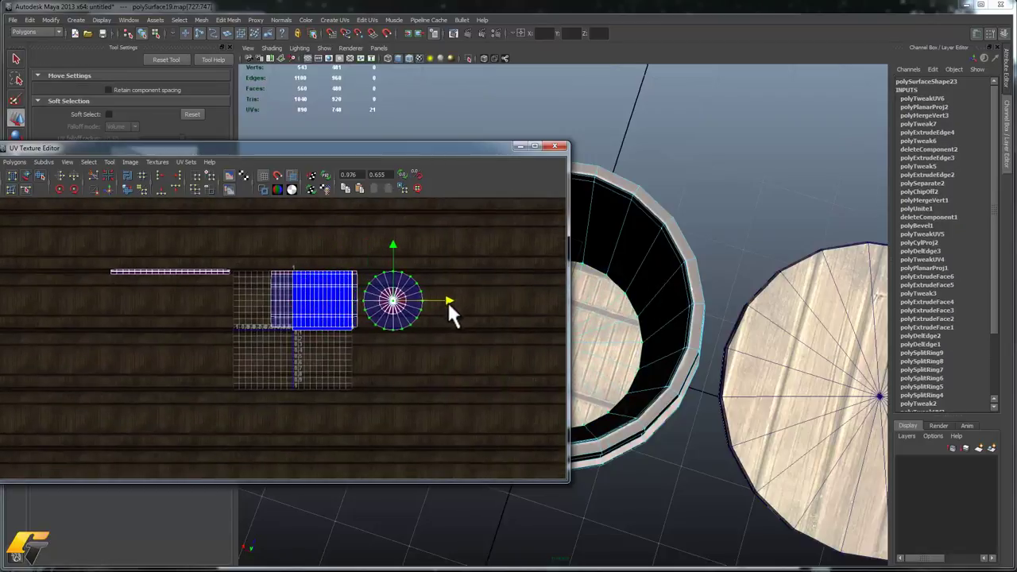
- Scale the inner floor's UV shell down to roughly half its size and put the UV Texture Editor away
{"action": "right_click_drag", "start_coordinate": [449, 303], "coordinate": [537, 327], "text": "alt"}
{"action": "middle_click_drag", "start_coordinate": [537, 326], "coordinate": [367, 364], "text": "alt"}
{"action": "key", "text": "r"}
{"action": "key", "text": "r"}
{"action": "left_click_drag", "start_coordinate": [381, 343], "coordinate": [436, 338]}
{"action": "key", "text": "w"}
{"action": "key", "text": "r"}
{"action": "key", "text": "w"}
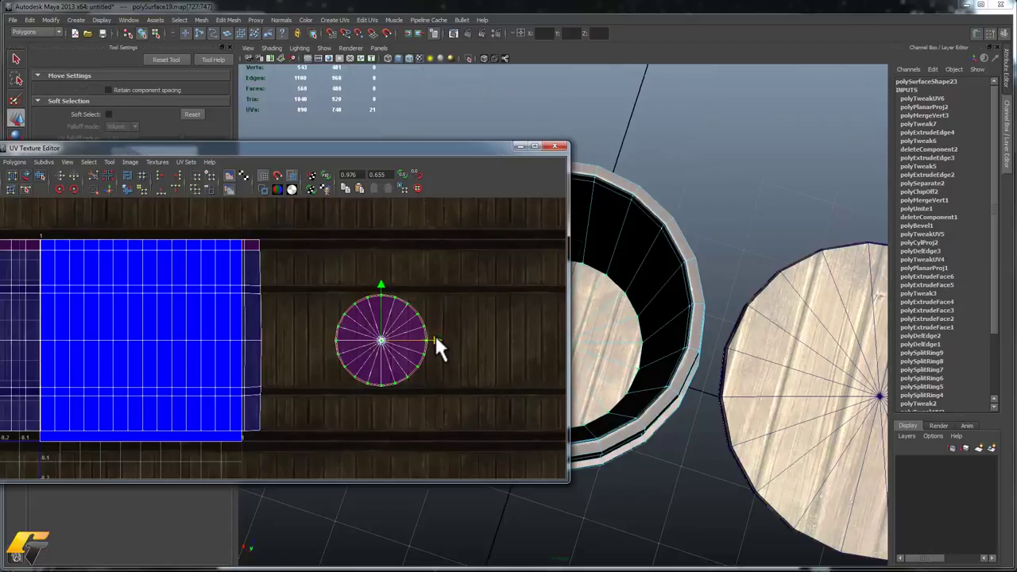
{"action": "middle_click_drag", "start_coordinate": [364, 356], "coordinate": [458, 380], "text": "alt"}
{"action": "middle_click_drag", "start_coordinate": [32, 330], "coordinate": [249, 357], "text": "alt"}
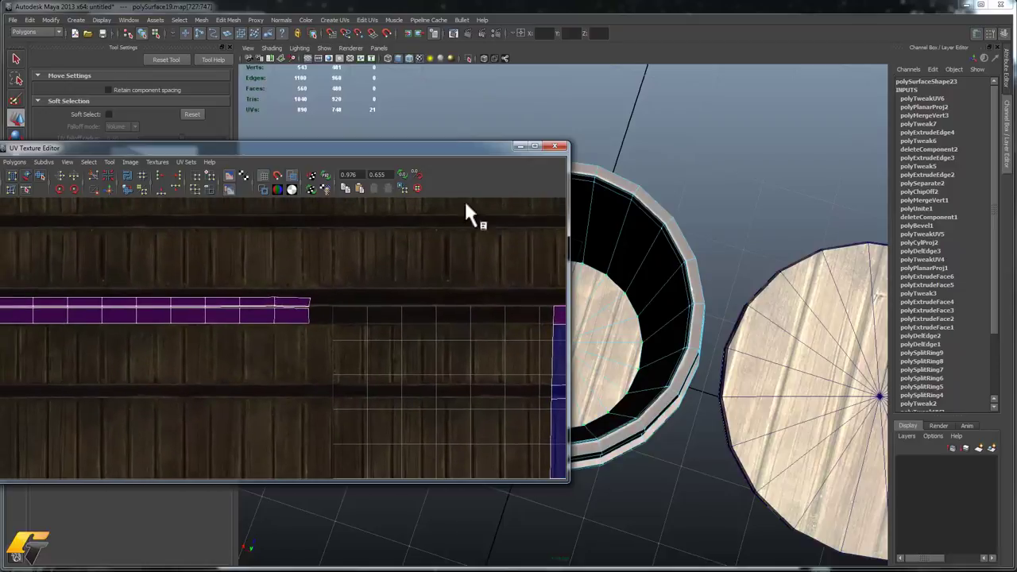
{"action": "left_click", "coordinate": [520, 148]}
- Apply a cylindrical UV mapping to the loop of inner wall faces and set its horizontal projection sweep to 360
{"action": "left_click_drag", "start_coordinate": [574, 340], "coordinate": [574, 365], "text": "alt"}
{"action": "right_click_drag", "start_coordinate": [574, 365], "coordinate": [614, 334], "text": "alt"}
{"action": "left_click_drag", "start_coordinate": [614, 335], "coordinate": [594, 302], "text": "alt"}
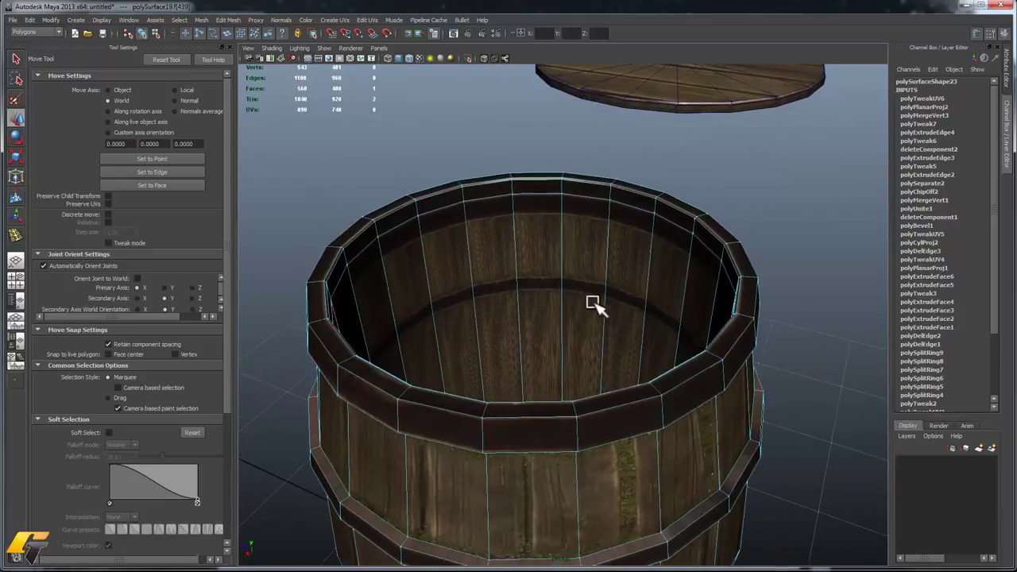
{"action": "double_click", "coordinate": [554, 266]}
{"action": "left_click_drag", "start_coordinate": [551, 268], "coordinate": [466, 179], "text": "alt"}
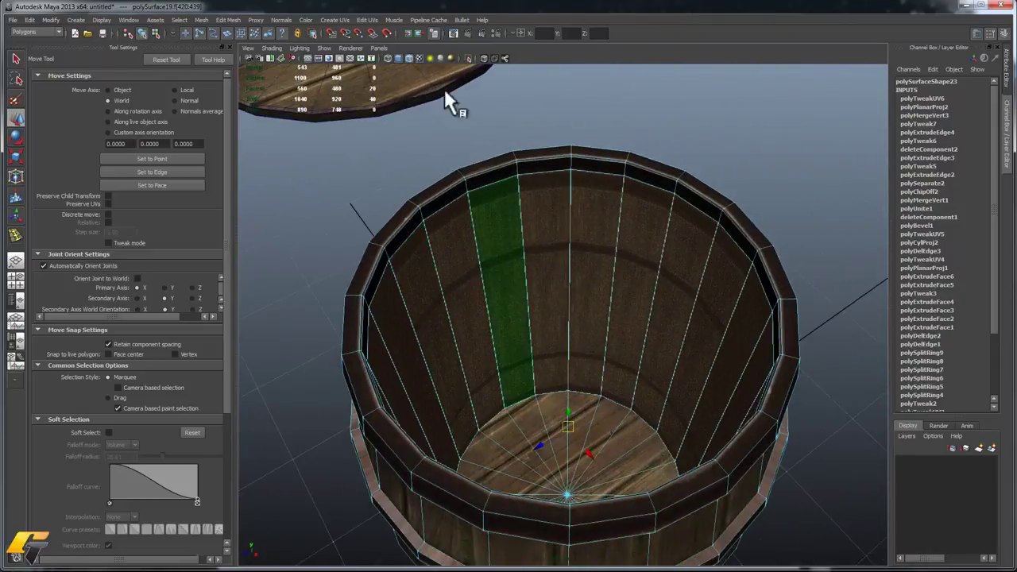
{"action": "left_click", "coordinate": [329, 20]}
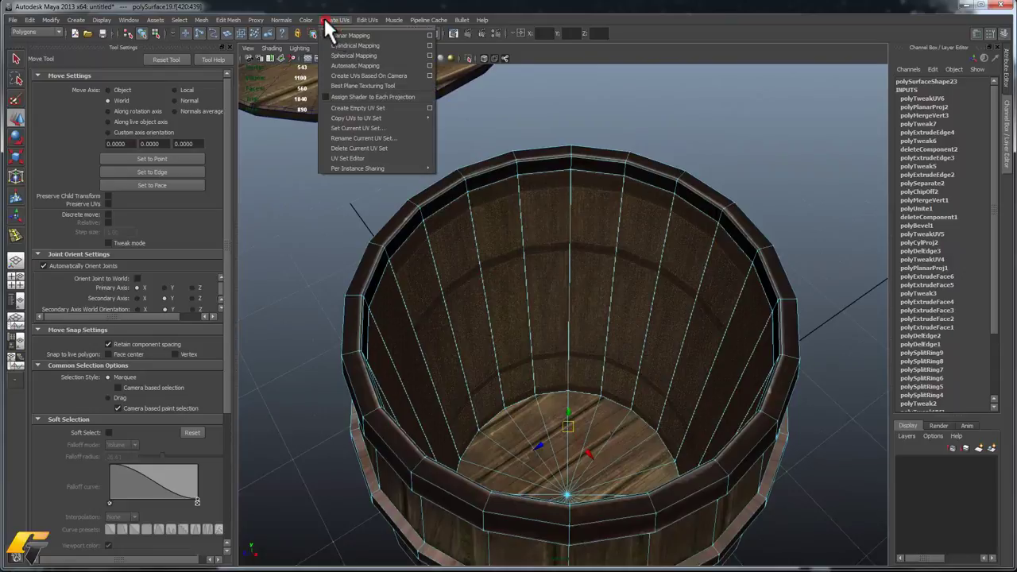
{"action": "left_click", "coordinate": [355, 42]}
{"action": "scroll", "coordinate": [579, 258], "scroll_direction": "down", "scroll_amount": 6}
{"action": "left_click_drag", "start_coordinate": [551, 284], "coordinate": [429, 239], "text": "alt"}
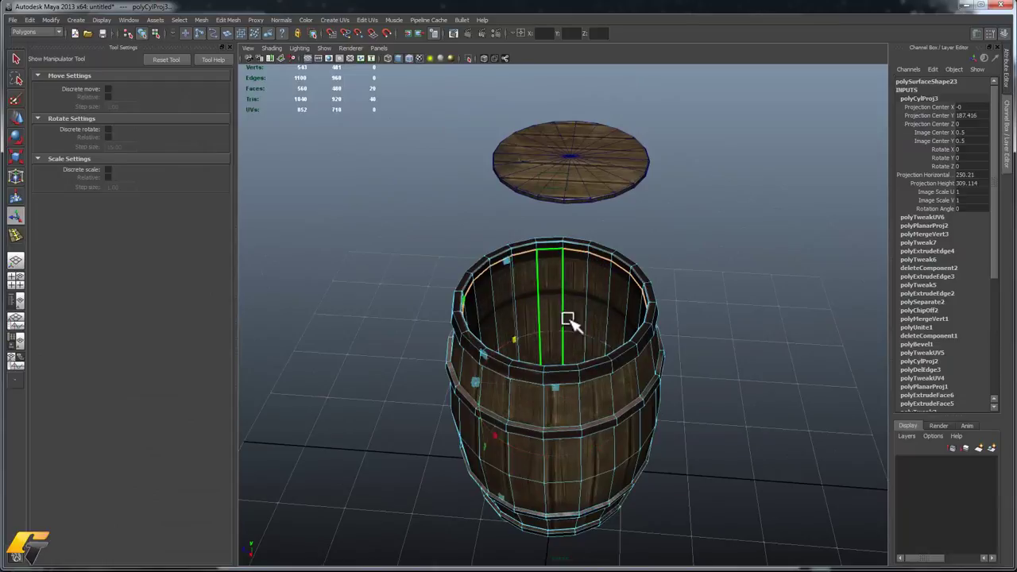
{"action": "left_click_drag", "start_coordinate": [648, 451], "coordinate": [526, 429], "text": "alt"}
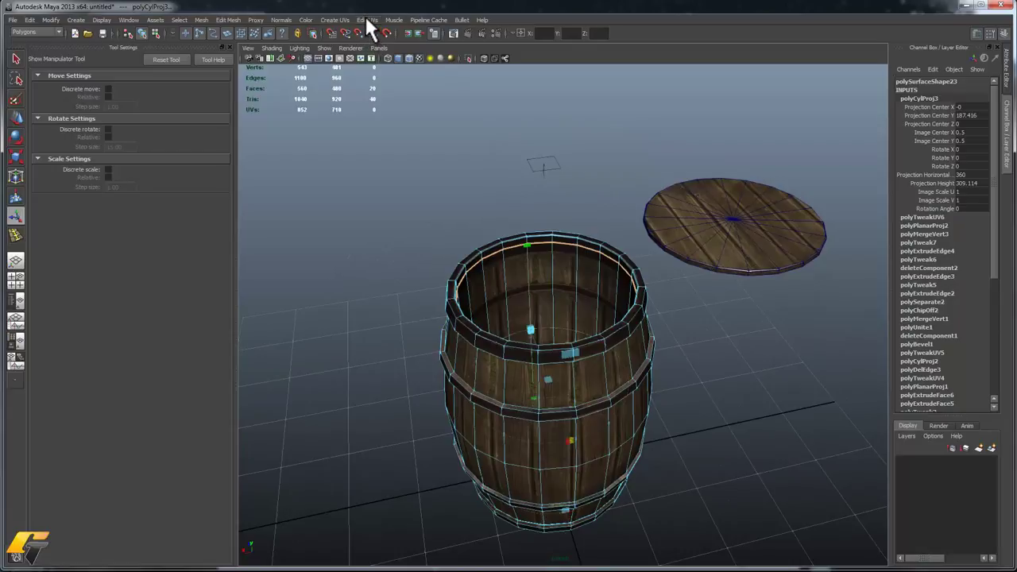
- Open the UV Texture Editor and convert the inner wall face selection to UVs
{"action": "left_click", "coordinate": [367, 21]}
{"action": "left_click", "coordinate": [402, 231]}
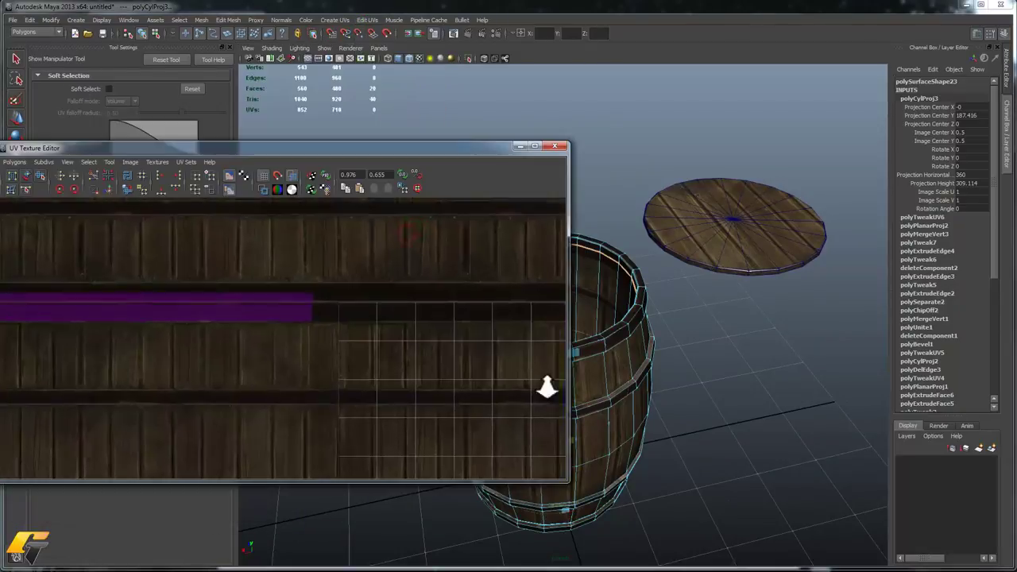
{"action": "right_click_drag", "start_coordinate": [303, 334], "coordinate": [8, 164], "text": "alt"}
{"action": "middle_click_drag", "start_coordinate": [553, 424], "coordinate": [309, 340], "text": "alt"}
{"action": "right_click", "coordinate": [410, 325], "text": "ctrl"}
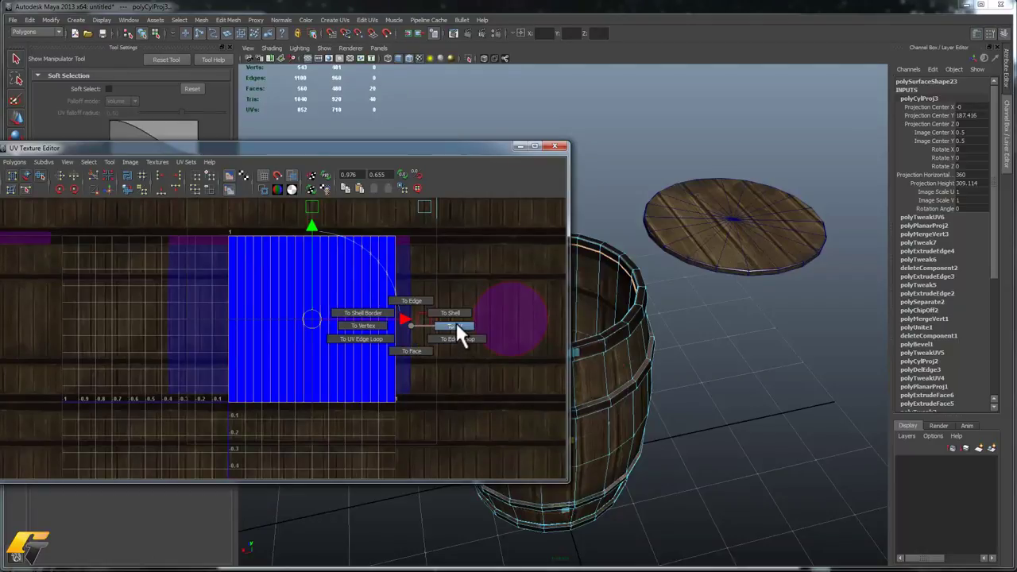
{"action": "left_click", "coordinate": [457, 327]}
{"action": "right_click", "coordinate": [453, 321], "text": "ctrl"}
{"action": "left_click", "coordinate": [480, 305]}
- Move and widen the inner wall's UV shell horizontally to match the width of the outer wall's shell
{"action": "middle_click_drag", "start_coordinate": [331, 263], "coordinate": [424, 272], "text": "alt"}
{"action": "right_click_drag", "start_coordinate": [424, 272], "coordinate": [400, 309], "text": "alt"}
{"action": "key", "text": "w"}
{"action": "left_click", "coordinate": [438, 326]}
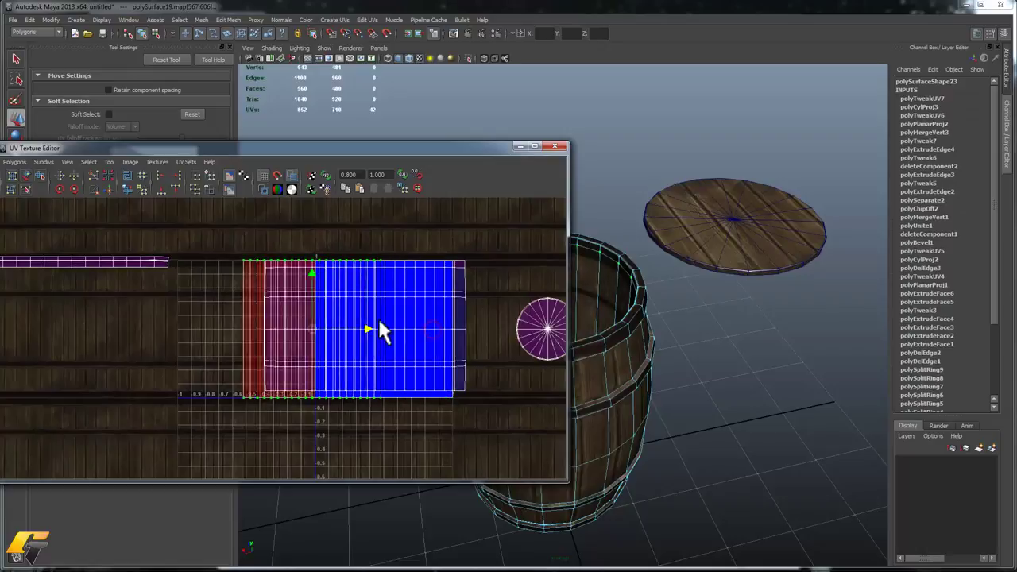
{"action": "key", "text": "r"}
{"action": "mouse_move", "coordinate": [435, 326]}
{"action": "left_mouse_down"}
{"action": "mouse_move", "coordinate": [456, 326]}
{"action": "mouse_move", "coordinate": [422, 327]}
{"action": "left_mouse_up"}
{"action": "key", "text": "w"}
{"action": "key", "text": "r"}
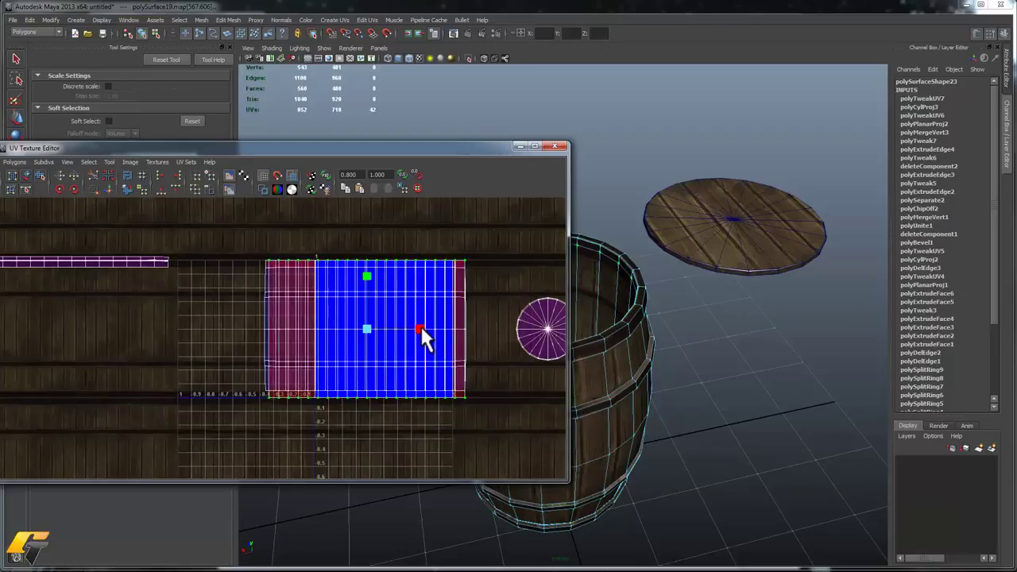
{"action": "key", "text": "w"}
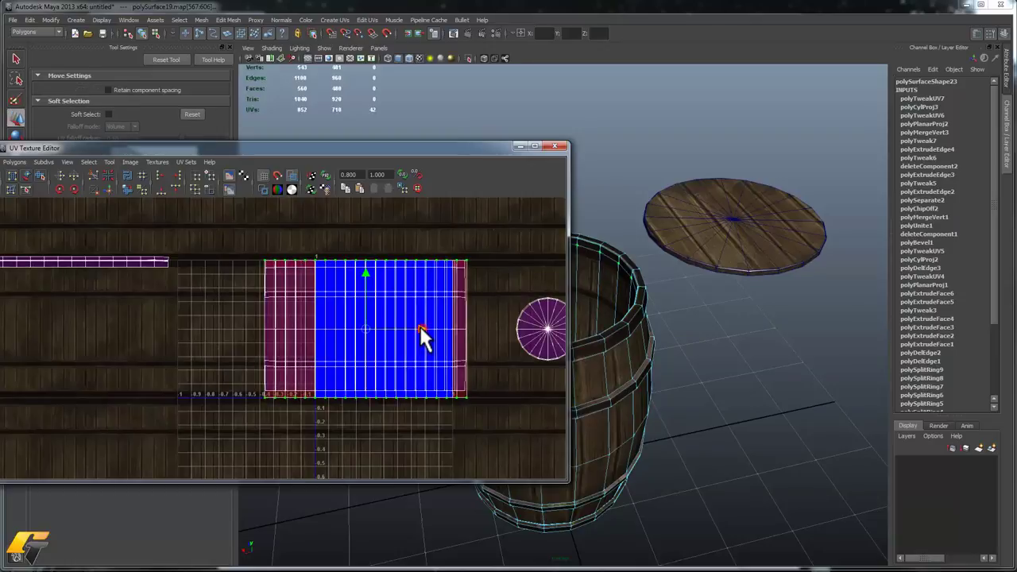
- Scale the inner wall's UV shell down vertically to fit the plank area between the dark hoop bands
{"action": "left_click_drag", "start_coordinate": [636, 287], "coordinate": [715, 373], "text": "alt"}
{"action": "key", "text": "r"}
{"action": "left_click_drag", "start_coordinate": [365, 274], "coordinate": [382, 302]}
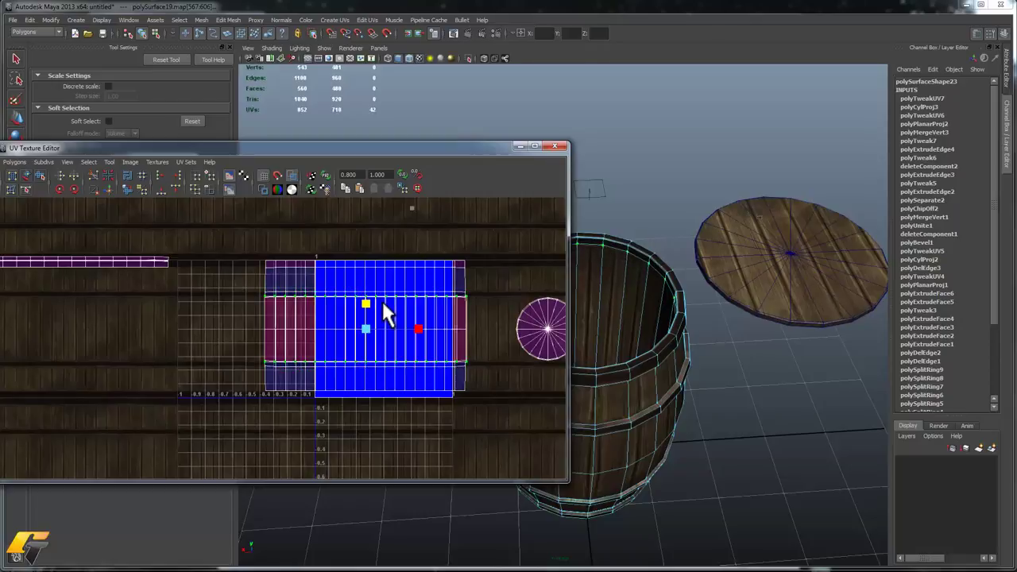
- Move the inner wall's UV shell horizontally to just beyond the circular shell and flip it horizontally
{"action": "middle_click_drag", "start_coordinate": [357, 292], "coordinate": [302, 275], "text": "alt"}
{"action": "scroll", "coordinate": [302, 275], "scroll_direction": "down", "scroll_amount": 3}
{"action": "key", "text": "w"}
{"action": "left_click_drag", "start_coordinate": [357, 323], "coordinate": [553, 321]}
{"action": "middle_click_drag", "start_coordinate": [504, 398], "coordinate": [318, 409], "text": "alt"}
{"action": "scroll", "coordinate": [299, 413], "scroll_direction": "up", "scroll_amount": 3}
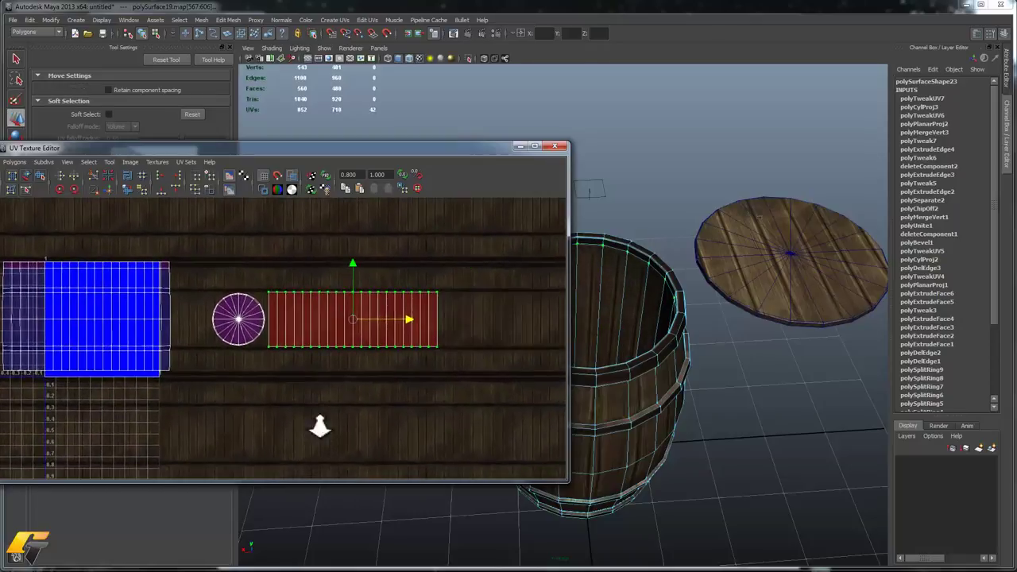
{"action": "scroll", "coordinate": [298, 413], "scroll_direction": "up", "scroll_amount": 1}
{"action": "left_click", "coordinate": [62, 173]}
- Scale the inner wall's UV shell uniformly to fill the plank area between the dark hoop bands
{"action": "middle_click_drag", "start_coordinate": [315, 302], "coordinate": [275, 279], "text": "alt"}
{"action": "scroll", "coordinate": [276, 282], "scroll_direction": "up", "scroll_amount": 2}
{"action": "middle_click_drag", "start_coordinate": [336, 299], "coordinate": [250, 339], "text": "alt"}
{"action": "scroll", "coordinate": [342, 262], "scroll_direction": "up", "scroll_amount": 2}
{"action": "middle_click_drag", "start_coordinate": [326, 270], "coordinate": [363, 284], "text": "alt"}
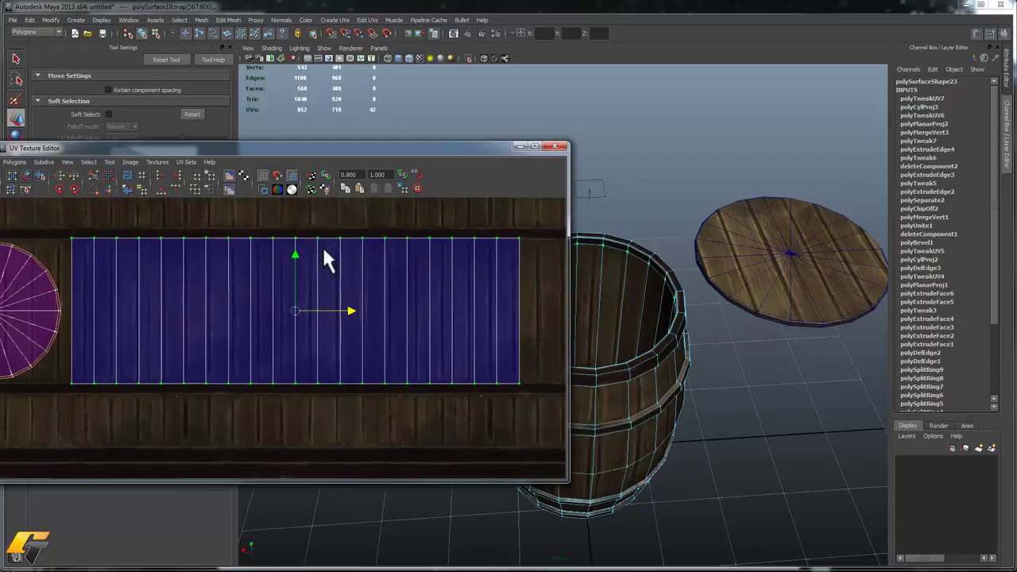
{"action": "key", "text": "r"}
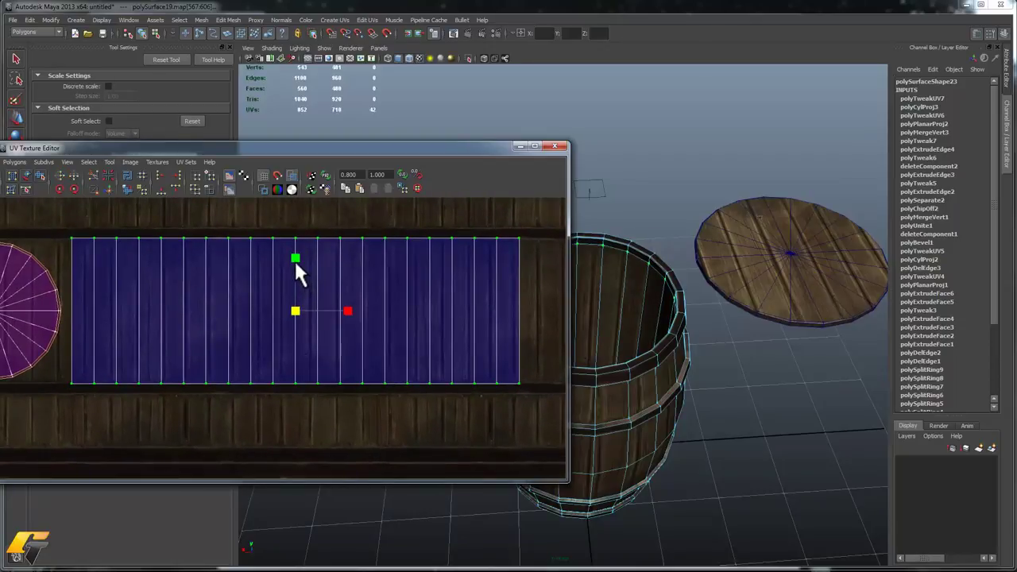
{"action": "left_click_drag", "start_coordinate": [294, 307], "coordinate": [296, 308]}
{"action": "mouse_move", "coordinate": [359, 360]}
{"action": "middle_mouse_down", "text": "alt"}
{"action": "mouse_move", "coordinate": [386, 356]}
{"action": "mouse_move", "coordinate": [349, 376]}
{"action": "middle_mouse_up", "text": "alt"}
{"action": "scroll", "coordinate": [280, 323], "scroll_direction": "up", "scroll_amount": 4}
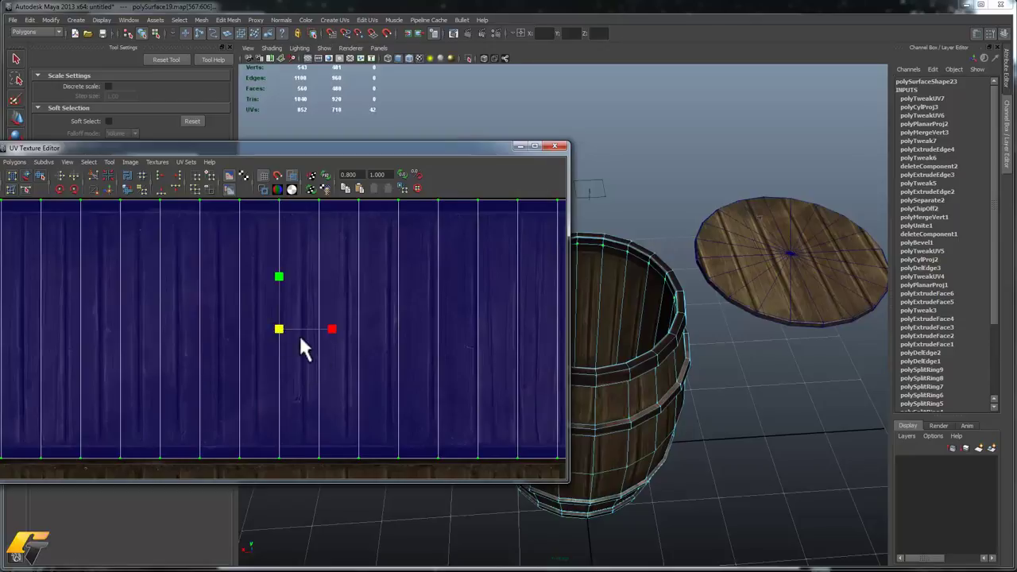
{"action": "middle_click_drag", "start_coordinate": [295, 331], "coordinate": [332, 402], "text": "alt"}
- Fine-tune the uniform scale of the inner wall's UV shell while checking the planks inside the barrel
{"action": "left_click_drag", "start_coordinate": [613, 309], "coordinate": [751, 411], "text": "alt"}
{"action": "scroll", "coordinate": [743, 329], "scroll_direction": "up", "scroll_amount": 3}
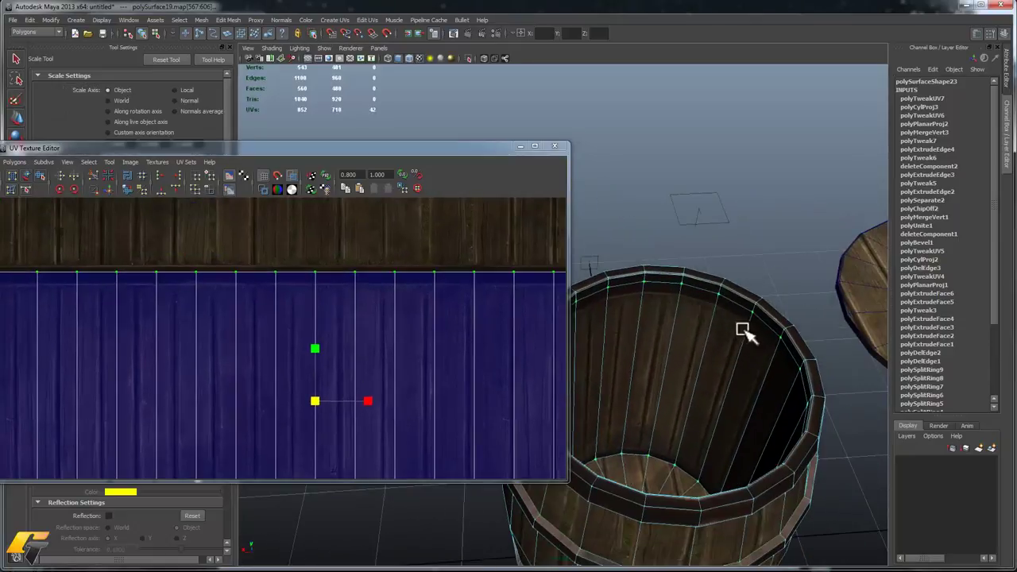
{"action": "left_click_drag", "start_coordinate": [742, 329], "coordinate": [738, 309], "text": "alt"}
{"action": "middle_click_drag", "start_coordinate": [755, 358], "coordinate": [744, 333], "text": "alt"}
{"action": "scroll", "coordinate": [745, 333], "scroll_direction": "up", "scroll_amount": 3}
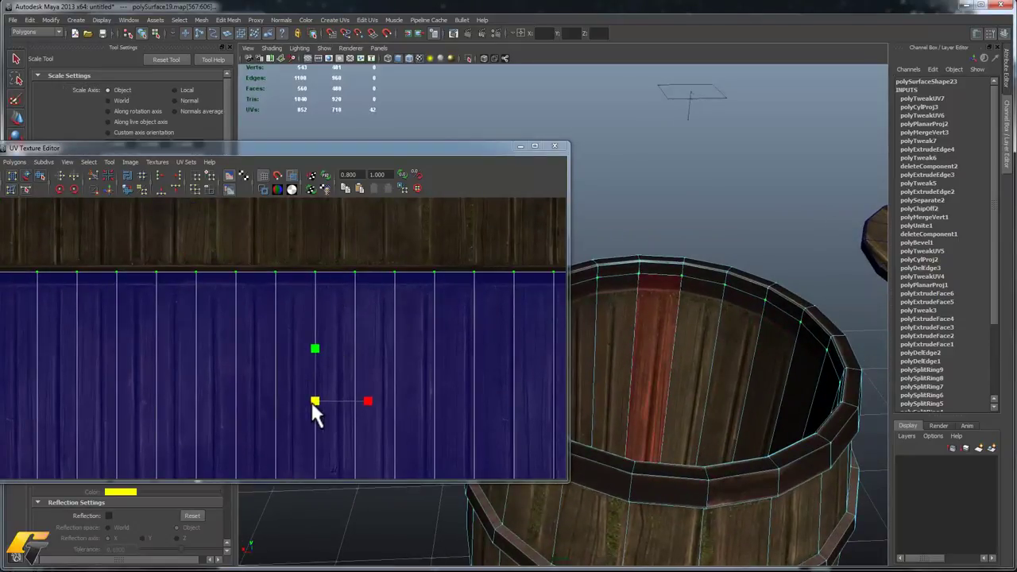
{"action": "left_click_drag", "start_coordinate": [316, 402], "coordinate": [314, 403]}
- Select the bottom row of the inner wall's UVs and nudge it vertically to line up with the dark band's edge
{"action": "left_click_drag", "start_coordinate": [686, 383], "coordinate": [689, 394], "text": "alt"}
{"action": "middle_click_drag", "start_coordinate": [406, 381], "coordinate": [435, 290], "text": "alt"}
{"action": "right_click_drag", "start_coordinate": [374, 368], "coordinate": [256, 388], "text": "alt"}
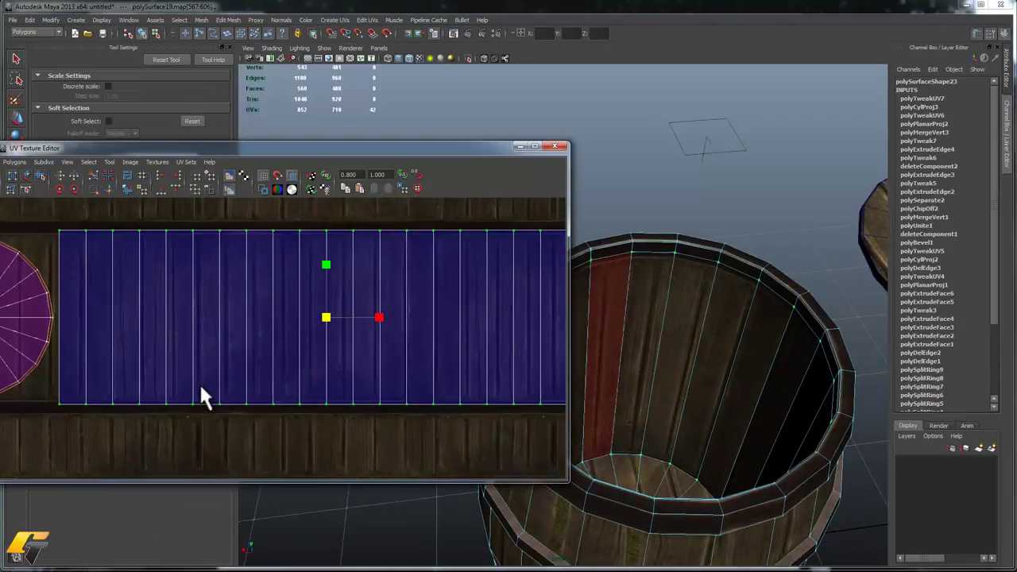
{"action": "right_click_drag", "start_coordinate": [195, 395], "coordinate": [87, 388]}
{"action": "left_click_drag", "start_coordinate": [349, 427], "coordinate": [607, 423]}
{"action": "middle_click_drag", "start_coordinate": [293, 406], "coordinate": [139, 392], "text": "alt"}
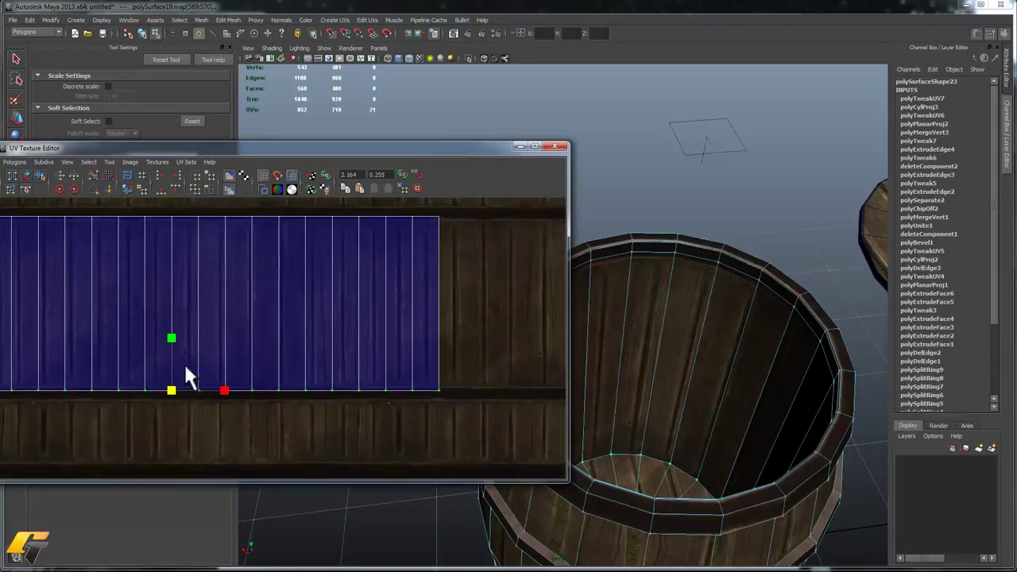
{"action": "middle_click_drag", "start_coordinate": [251, 395], "coordinate": [352, 386], "text": "alt"}
{"action": "right_click_drag", "start_coordinate": [352, 386], "coordinate": [398, 386], "text": "alt"}
{"action": "key", "text": "w"}
{"action": "left_click_drag", "start_coordinate": [270, 338], "coordinate": [282, 349]}
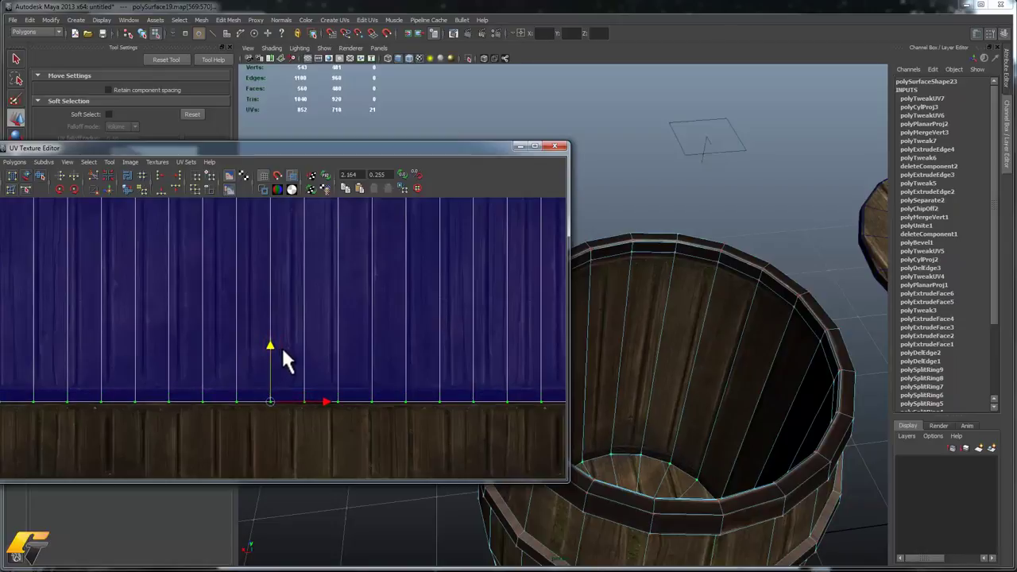
- Return the barrel to object mode and close the UV Texture Editor
{"action": "right_click_drag", "start_coordinate": [657, 405], "coordinate": [703, 355]}
{"action": "left_click_drag", "start_coordinate": [733, 228], "coordinate": [675, 226], "text": "alt"}
{"action": "middle_click_drag", "start_coordinate": [688, 358], "coordinate": [743, 294], "text": "alt"}
{"action": "left_click", "coordinate": [554, 147]}
{"action": "left_click", "coordinate": [554, 151]}
{"action": "mouse_move", "coordinate": [603, 357]}
{"action": "left_mouse_down", "text": "alt"}
{"action": "mouse_move", "coordinate": [535, 348]}
{"action": "mouse_move", "coordinate": [613, 368]}
{"action": "left_mouse_up", "text": "alt"}
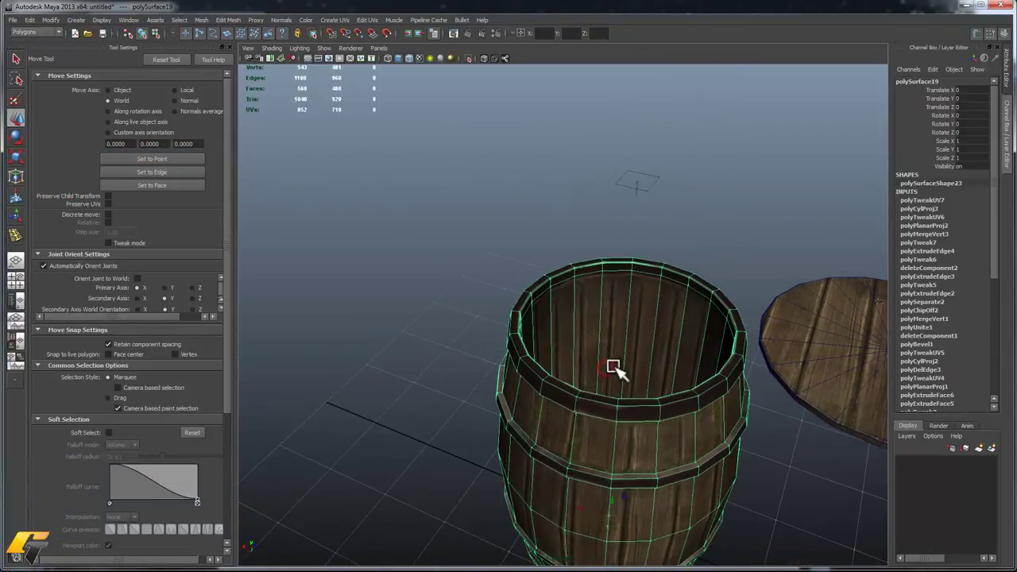
- Insert a horizontal edge loop around the middle of the inner wall and scale it outward to follow the barrel's bulge
{"action": "right_click_drag", "start_coordinate": [634, 317], "coordinate": [628, 333]}
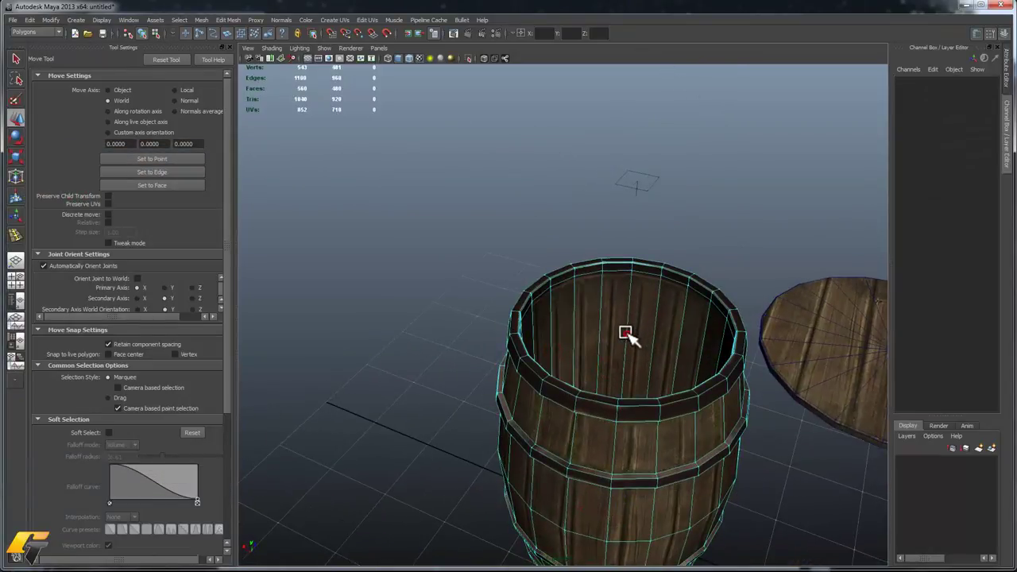
{"action": "left_click", "coordinate": [625, 332]}
{"action": "key", "text": "q"}
{"action": "left_click_drag", "start_coordinate": [618, 346], "coordinate": [606, 311], "text": "alt"}
{"action": "right_click", "coordinate": [603, 298], "text": "shift"}
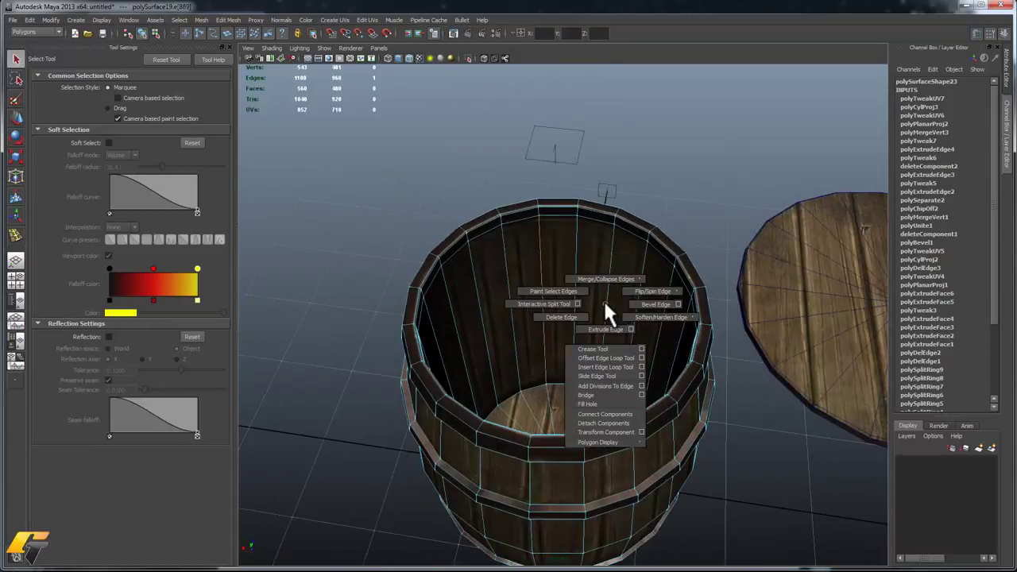
{"action": "right_click_drag", "start_coordinate": [602, 299], "coordinate": [595, 329], "text": "shift"}
{"action": "left_click_drag", "start_coordinate": [595, 329], "coordinate": [615, 333], "text": "alt"}
{"action": "key", "text": "r"}
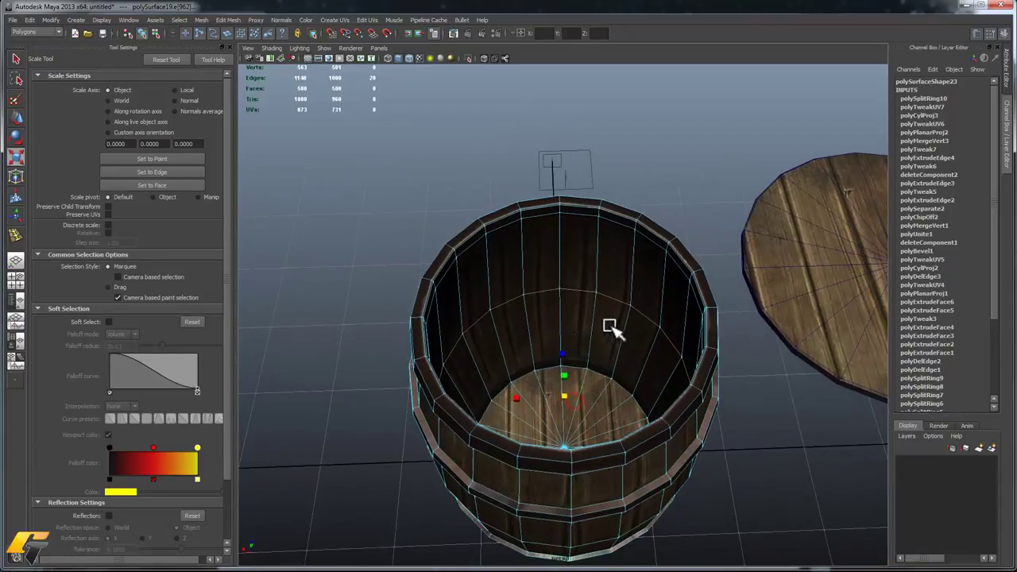
{"action": "right_click_drag", "start_coordinate": [639, 314], "coordinate": [653, 305]}
{"action": "right_click_drag", "start_coordinate": [588, 287], "coordinate": [633, 265]}
- Lower the lid into the barrel's rim, to a Translate Y of about -62.13
{"action": "left_click", "coordinate": [681, 186]}
{"action": "left_click_drag", "start_coordinate": [664, 238], "coordinate": [763, 192], "text": "alt"}
{"action": "left_click", "coordinate": [800, 166]}
{"action": "key", "text": "w"}
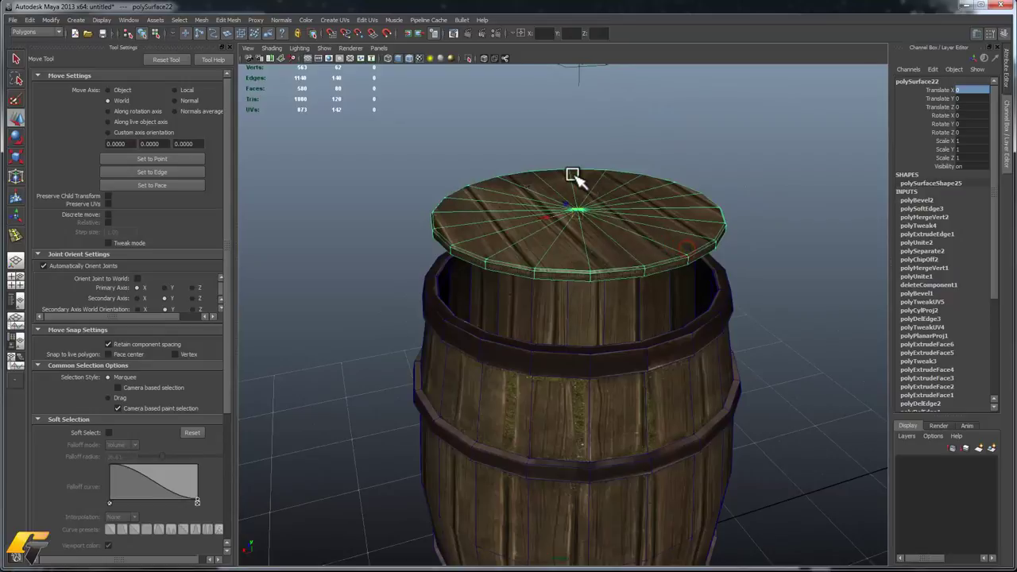
{"action": "left_click_drag", "start_coordinate": [575, 175], "coordinate": [586, 252]}
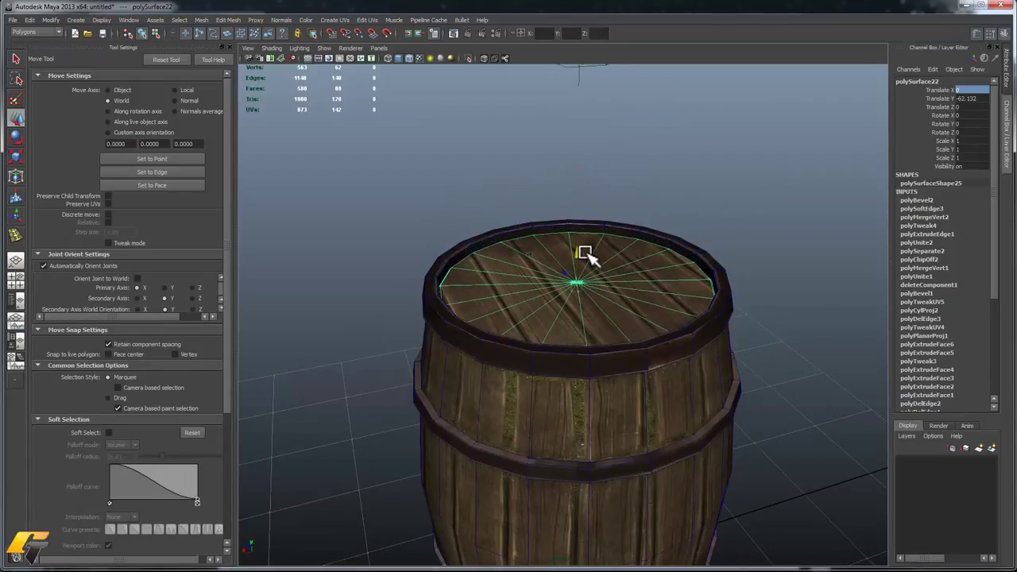
- Examine the closed barrel and the lid's fit inside the rim from several angles
{"action": "left_click", "coordinate": [703, 207]}
{"action": "left_click_drag", "start_coordinate": [564, 302], "coordinate": [593, 326], "text": "alt"}
{"action": "left_click", "coordinate": [592, 326]}
{"action": "left_click_drag", "start_coordinate": [570, 418], "coordinate": [588, 459], "text": "alt"}
{"action": "middle_click_drag", "start_coordinate": [638, 408], "coordinate": [303, 291]}
{"action": "left_click_drag", "start_coordinate": [381, 336], "coordinate": [247, 342], "text": "alt"}
{"action": "left_click_drag", "start_coordinate": [580, 386], "coordinate": [505, 251], "text": "alt"}
{"action": "scroll", "coordinate": [530, 199], "scroll_direction": "down", "scroll_amount": 3}
{"action": "key", "text": "ctrl+z"}
{"action": "left_click_drag", "start_coordinate": [749, 310], "coordinate": [822, 232], "text": "alt"}
{"action": "left_click_drag", "start_coordinate": [556, 380], "coordinate": [794, 380], "text": "alt"}
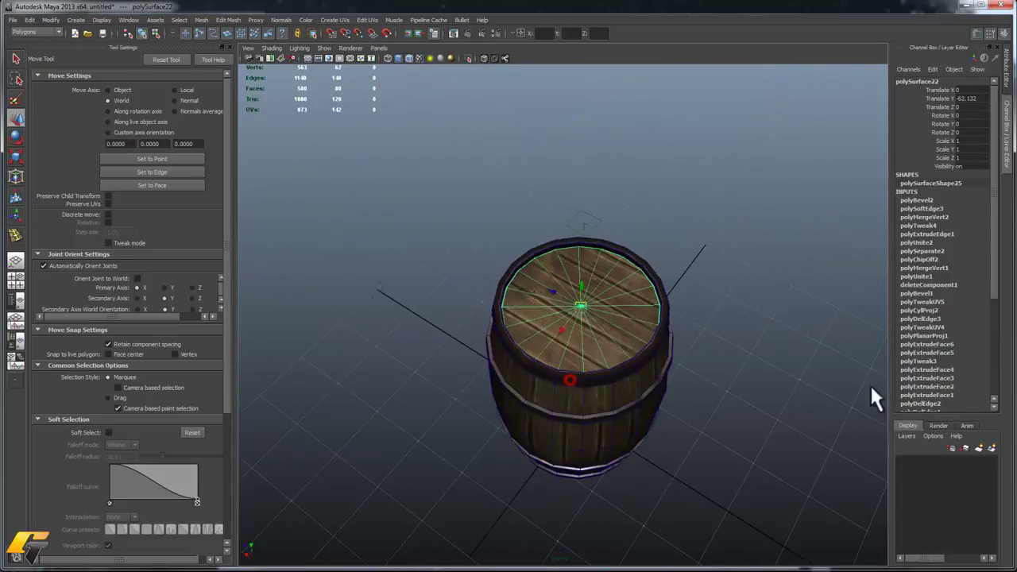
{"action": "right_click_drag", "start_coordinate": [473, 270], "coordinate": [590, 325], "text": "alt"}
{"action": "left_click_drag", "start_coordinate": [591, 325], "coordinate": [684, 357], "text": "alt"}
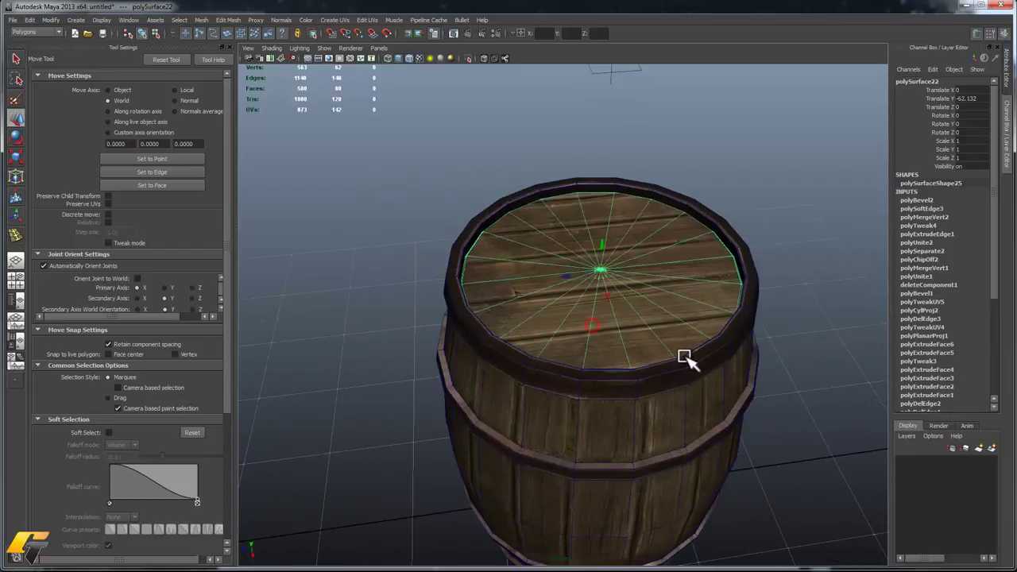
{"action": "left_click_drag", "start_coordinate": [622, 347], "coordinate": [570, 257], "text": "alt"}
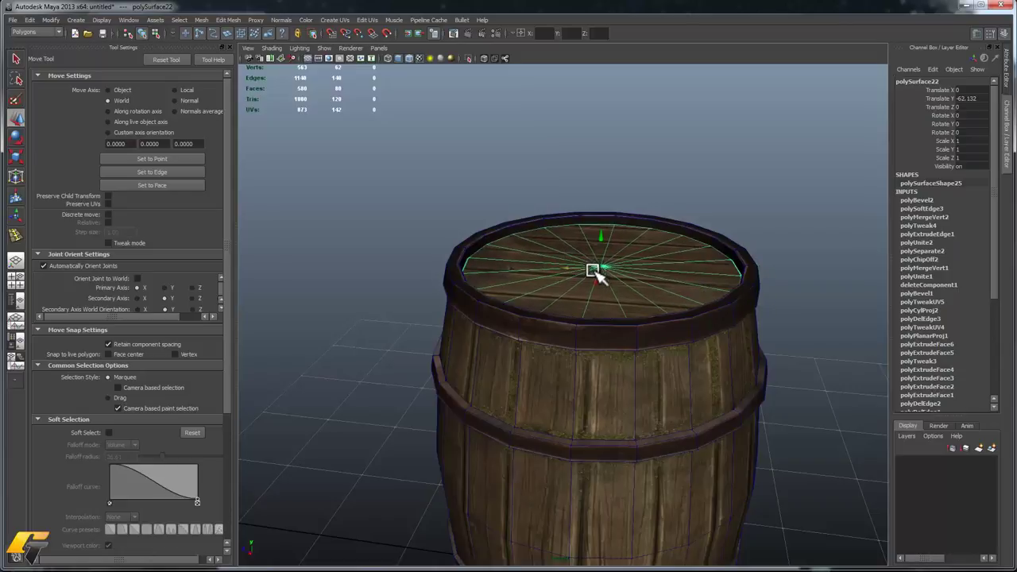
- Lift the lid off the barrel and place it clear of the opening
{"action": "left_click_drag", "start_coordinate": [600, 263], "coordinate": [159, 26]}
{"action": "left_click_drag", "start_coordinate": [453, 201], "coordinate": [526, 374], "text": "alt"}
{"action": "right_click_drag", "start_coordinate": [527, 374], "coordinate": [582, 350], "text": "alt"}
{"action": "left_click", "coordinate": [579, 329]}
{"action": "middle_click_drag", "start_coordinate": [586, 311], "coordinate": [548, 262], "text": "alt"}
{"action": "key", "text": "q"}
{"action": "right_click_drag", "start_coordinate": [549, 262], "coordinate": [656, 283], "text": "alt"}
- Extrude the inner edge loop just below the rim and merge the new edges to the center as a flat cap
{"action": "left_click", "coordinate": [658, 287]}
{"action": "left_click_drag", "start_coordinate": [708, 357], "coordinate": [787, 183], "text": "alt"}
{"action": "middle_click_drag", "start_coordinate": [641, 262], "coordinate": [630, 318], "text": "alt"}
{"action": "left_click_drag", "start_coordinate": [651, 297], "coordinate": [688, 278], "text": "alt"}
{"action": "right_click_drag", "start_coordinate": [669, 267], "coordinate": [680, 183]}
{"action": "left_click_drag", "start_coordinate": [680, 182], "coordinate": [673, 235], "text": "alt"}
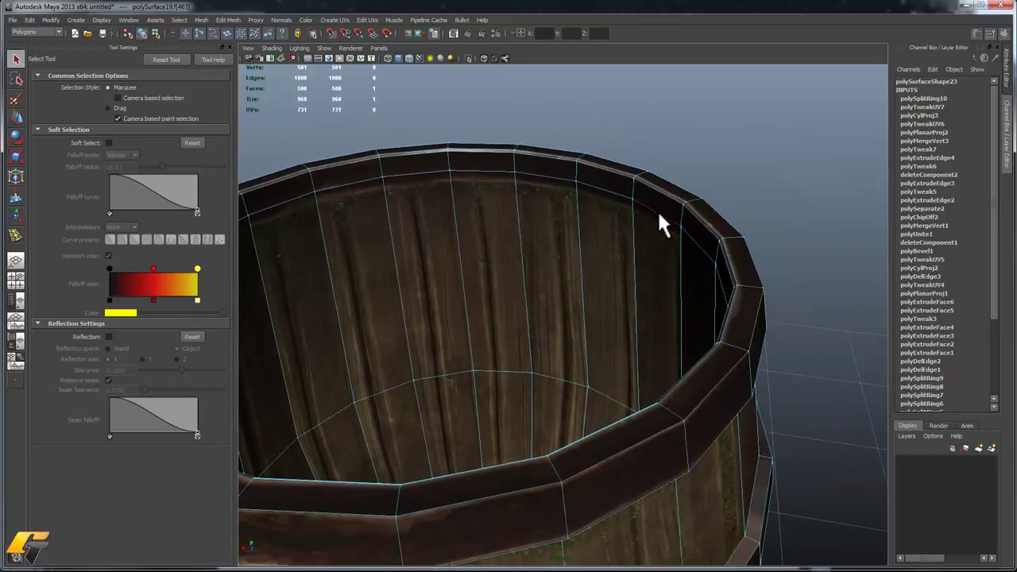
{"action": "double_click", "coordinate": [657, 209]}
{"action": "left_click_drag", "start_coordinate": [619, 193], "coordinate": [512, 166], "text": "alt"}
{"action": "right_click_drag", "start_coordinate": [514, 171], "coordinate": [507, 193], "text": "shift"}
{"action": "left_click_drag", "start_coordinate": [511, 198], "coordinate": [429, 305], "text": "alt"}
{"action": "key", "text": "r"}
{"action": "left_click_drag", "start_coordinate": [426, 351], "coordinate": [407, 344], "text": "alt"}
{"action": "right_click_drag", "start_coordinate": [407, 345], "coordinate": [416, 291], "text": "shift"}
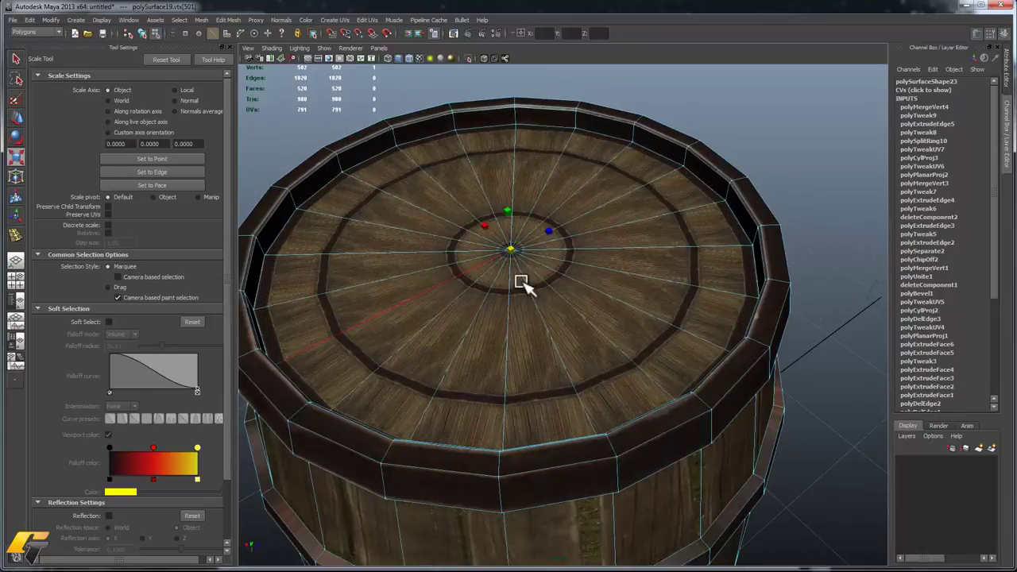
- Select the new cap's 20 faces in wireframe display, leaving the floor faces out of the selection
{"action": "left_click_drag", "start_coordinate": [503, 284], "coordinate": [586, 304], "text": "alt"}
{"action": "mouse_move", "coordinate": [498, 352]}
{"action": "left_mouse_down", "text": "alt"}
{"action": "mouse_move", "coordinate": [527, 365]}
{"action": "mouse_move", "coordinate": [600, 350]}
{"action": "mouse_move", "coordinate": [574, 334]}
{"action": "mouse_move", "coordinate": [579, 318]}
{"action": "left_mouse_up", "text": "alt"}
{"action": "key", "text": "4"}
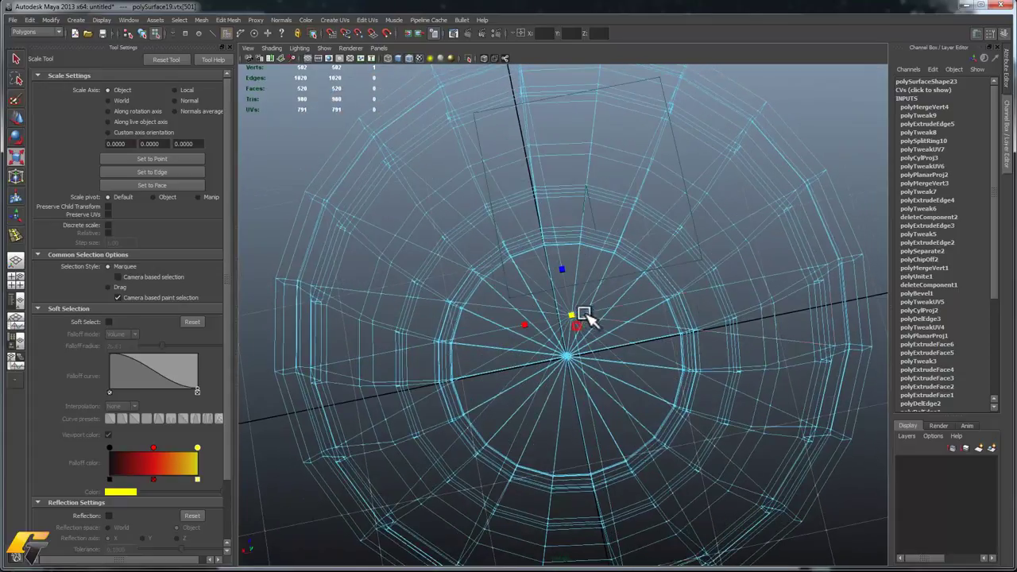
{"action": "key", "text": "q"}
{"action": "key", "text": "y"}
{"action": "key", "text": "q"}
{"action": "right_click_drag", "start_coordinate": [588, 319], "coordinate": [590, 344]}
{"action": "left_click_drag", "start_coordinate": [604, 282], "coordinate": [576, 367]}
{"action": "scroll", "coordinate": [531, 342], "scroll_direction": "down", "scroll_amount": 3}
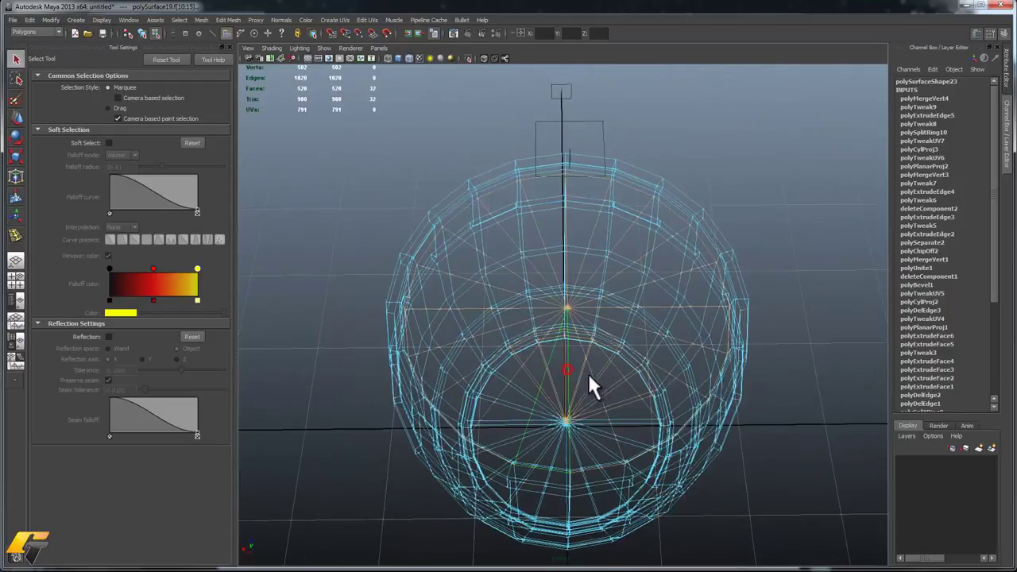
{"action": "left_click_drag", "start_coordinate": [466, 476], "coordinate": [465, 475], "text": "ctrl"}
{"action": "mouse_move", "coordinate": [685, 431]}
{"action": "left_mouse_down", "text": "alt"}
{"action": "mouse_move", "coordinate": [649, 376]}
{"action": "mouse_move", "coordinate": [659, 425]}
{"action": "left_mouse_up", "text": "alt"}
{"action": "key", "text": "5"}
{"action": "key", "text": "4"}
{"action": "left_click", "coordinate": [561, 322]}
{"action": "left_click_drag", "start_coordinate": [560, 322], "coordinate": [410, 417], "text": "alt"}
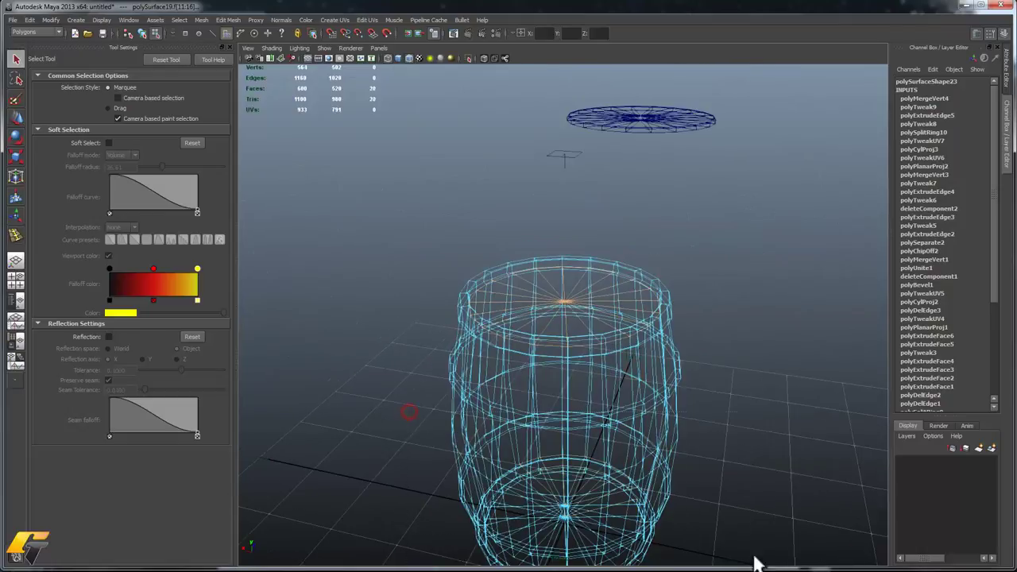
- Restore the textured display and extract the selected cap faces as a separate mesh
{"action": "left_click_drag", "start_coordinate": [651, 402], "coordinate": [593, 357], "text": "alt"}
{"action": "right_click_drag", "start_coordinate": [592, 357], "coordinate": [569, 317], "text": "alt"}
{"action": "key", "text": "5"}
{"action": "key", "text": "6"}
{"action": "left_click_drag", "start_coordinate": [515, 234], "coordinate": [530, 260], "text": "alt"}
{"action": "scroll", "coordinate": [531, 259], "scroll_direction": "up", "scroll_amount": 2}
{"action": "key", "text": "f"}
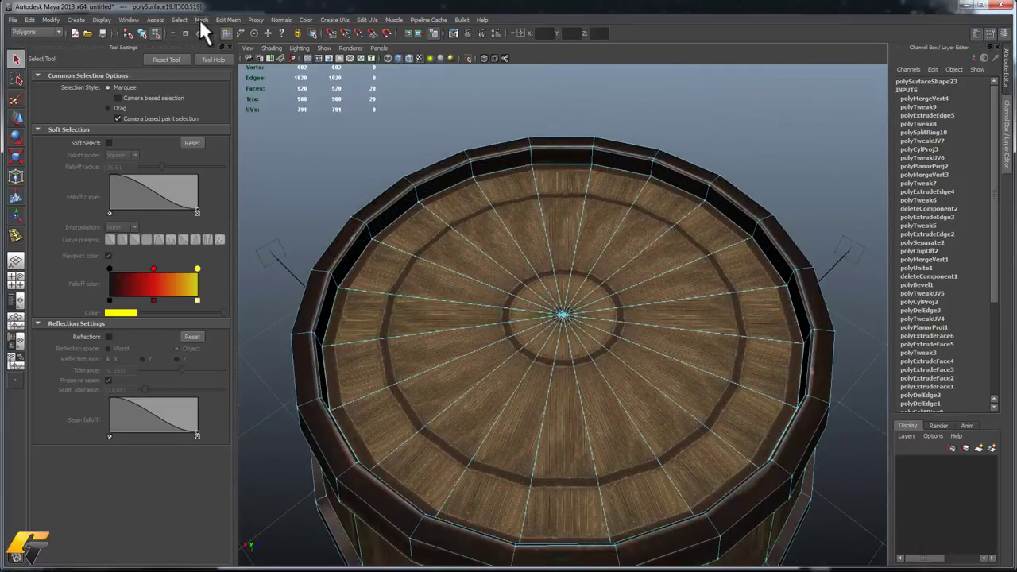
{"action": "left_click", "coordinate": [200, 21]}
{"action": "left_click", "coordinate": [222, 46]}
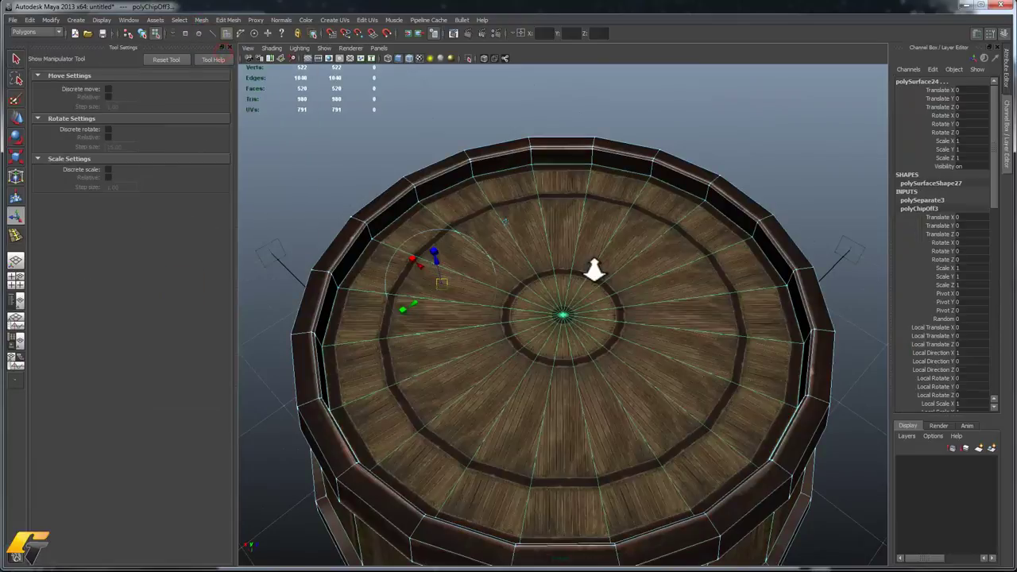
- Center the extracted cap's pivot and scale the cap down uniformly to about 0.462
{"action": "right_click_drag", "start_coordinate": [633, 292], "coordinate": [577, 312], "text": "alt"}
{"action": "key", "text": "q"}
{"action": "key", "text": "F8"}
{"action": "left_click", "coordinate": [587, 290]}
{"action": "key", "text": "r"}
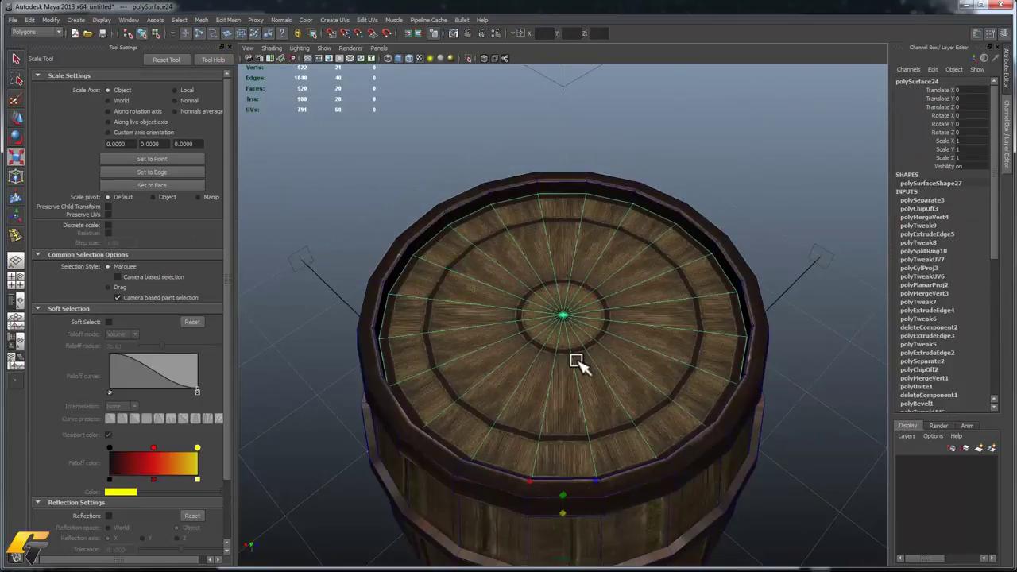
{"action": "left_click", "coordinate": [50, 20]}
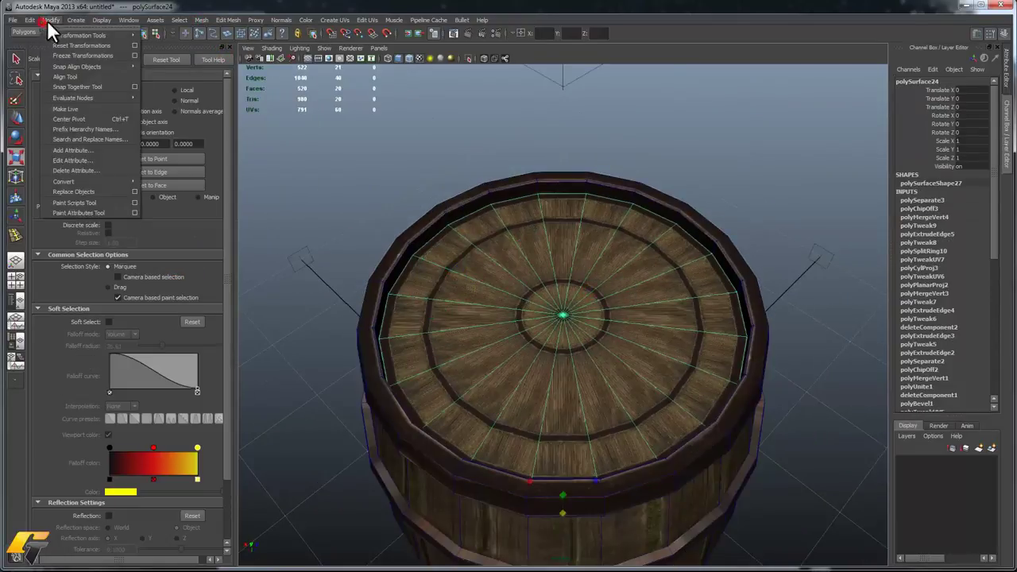
{"action": "left_click", "coordinate": [106, 120]}
{"action": "scroll", "coordinate": [495, 291], "scroll_direction": "up", "scroll_amount": 3}
{"action": "left_click_drag", "start_coordinate": [558, 312], "coordinate": [380, 337]}
- Extrude the small cap's outer edge loop and scale it outward to fill the barrel's opening
{"action": "left_click_drag", "start_coordinate": [481, 323], "coordinate": [511, 314], "text": "alt"}
{"action": "right_click_drag", "start_coordinate": [505, 336], "coordinate": [472, 330]}
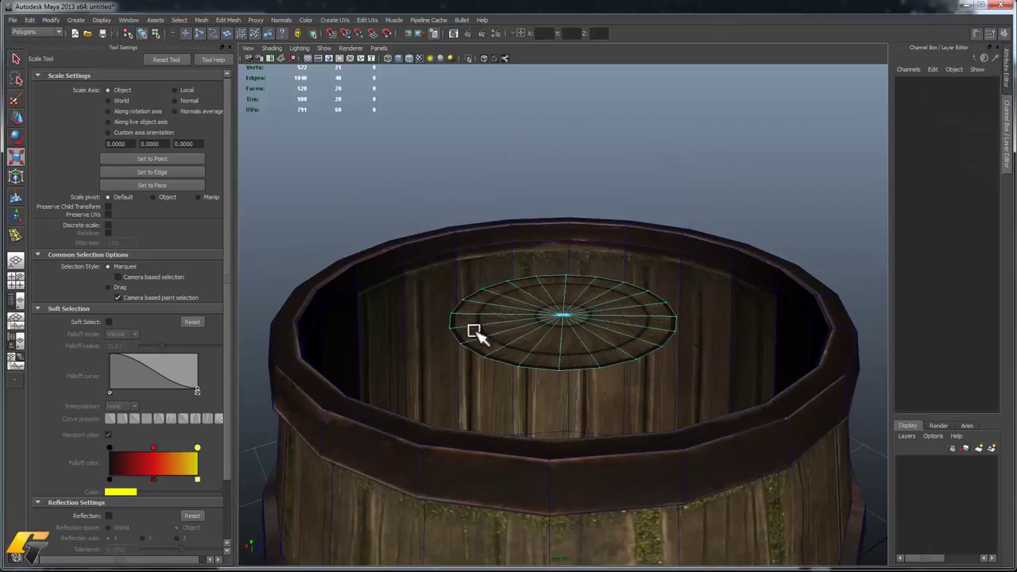
{"action": "double_click", "coordinate": [473, 352]}
{"action": "left_click_drag", "start_coordinate": [517, 322], "coordinate": [535, 322], "text": "alt"}
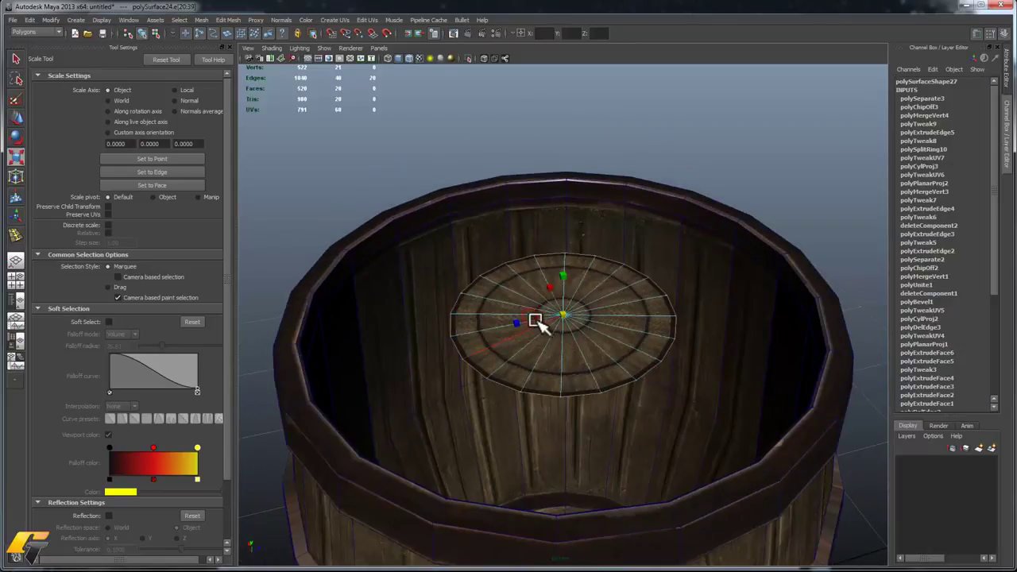
{"action": "right_click", "coordinate": [522, 312], "text": "shift"}
{"action": "left_click", "coordinate": [523, 338]}
{"action": "key", "text": "r"}
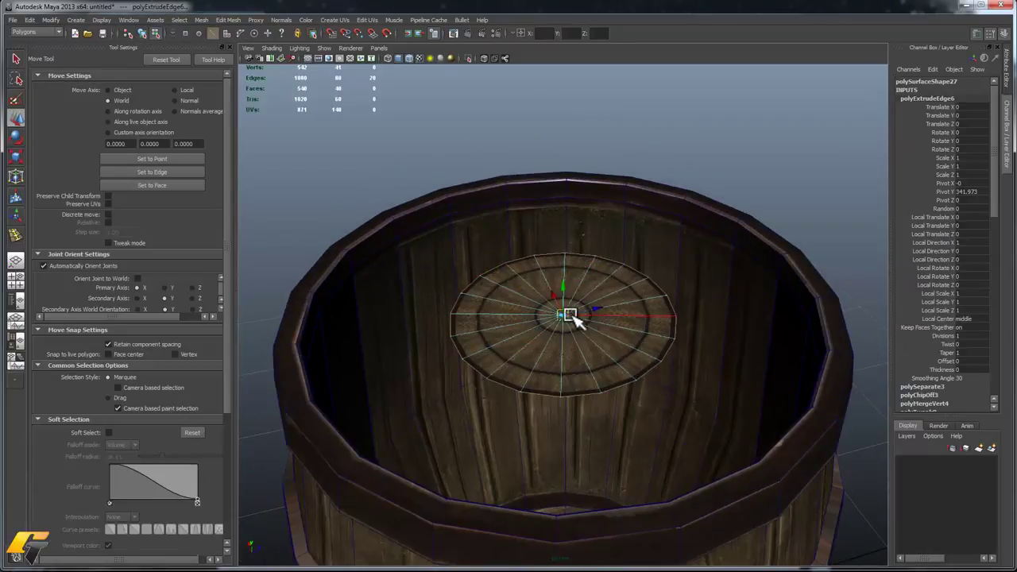
{"action": "left_click_drag", "start_coordinate": [562, 314], "coordinate": [637, 277]}
{"action": "key", "text": "q"}
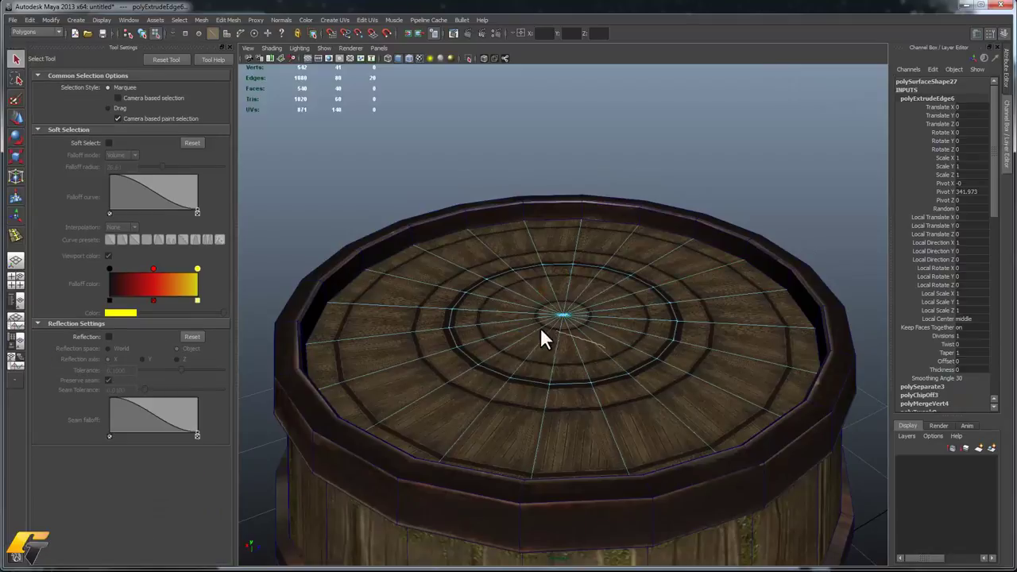
- Raise the cap's center vertex slightly to give the surface a shallow cone shape
{"action": "left_click", "coordinate": [563, 314]}
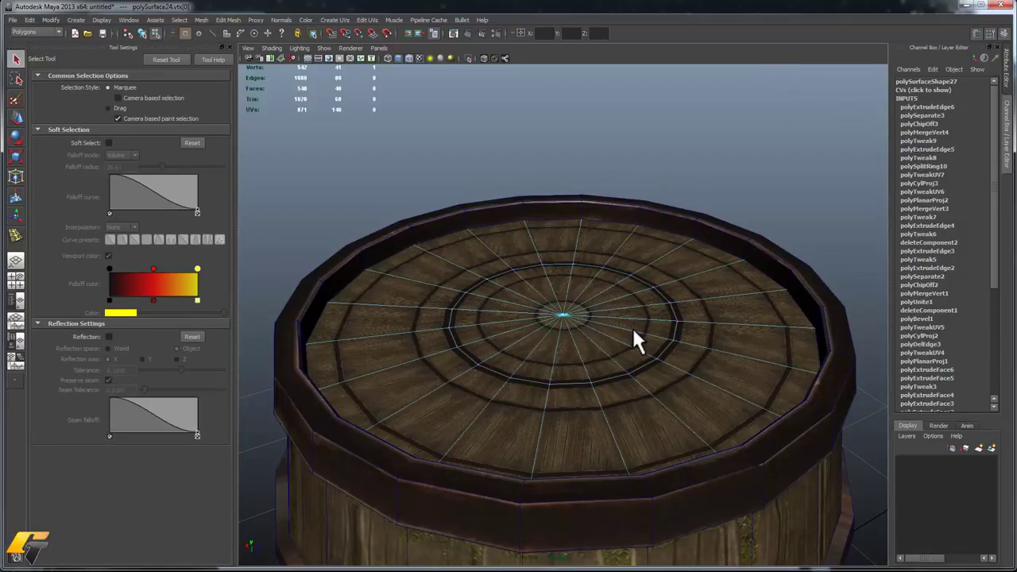
{"action": "left_click", "coordinate": [633, 332]}
{"action": "key", "text": "w"}
{"action": "mouse_move", "coordinate": [561, 279]}
{"action": "left_mouse_down", "text": "alt"}
{"action": "mouse_move", "coordinate": [556, 233]}
{"action": "mouse_move", "coordinate": [579, 266]}
{"action": "mouse_move", "coordinate": [565, 271]}
{"action": "left_mouse_up", "text": "alt"}
{"action": "key", "text": "q"}
{"action": "left_click", "coordinate": [562, 270]}
{"action": "key", "text": "w"}
{"action": "left_click_drag", "start_coordinate": [562, 236], "coordinate": [561, 222]}
{"action": "left_click_drag", "start_coordinate": [601, 271], "coordinate": [640, 291], "text": "alt"}
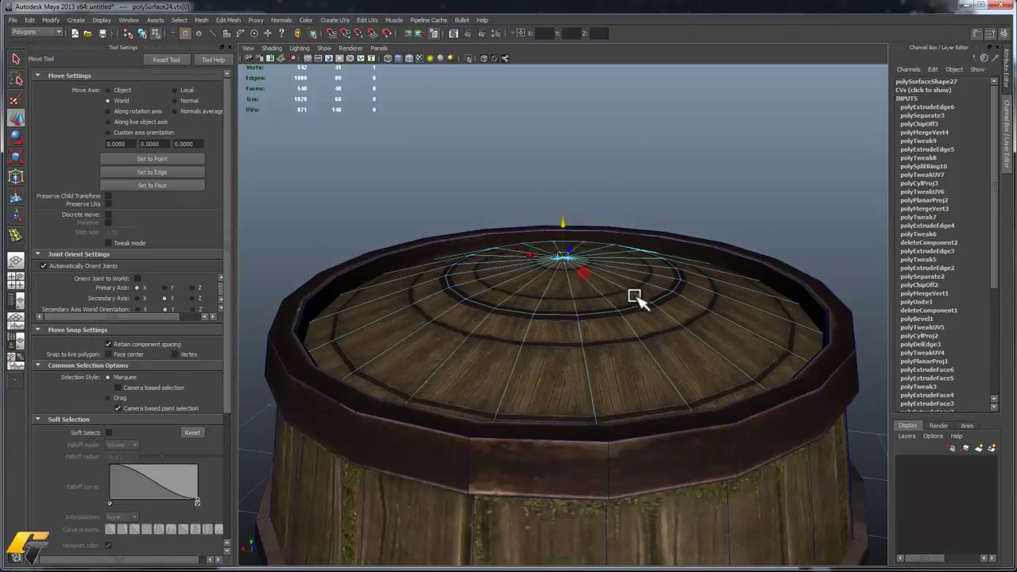
- Soften the edges of the raised cap
{"action": "key", "text": "q"}
{"action": "right_click_drag", "start_coordinate": [586, 300], "coordinate": [655, 271]}
{"action": "left_click_drag", "start_coordinate": [603, 318], "coordinate": [557, 278], "text": "alt"}
{"action": "right_click_drag", "start_coordinate": [555, 281], "coordinate": [693, 288], "text": "shift"}
{"action": "key", "text": "r"}
{"action": "mouse_move", "coordinate": [693, 287]}
{"action": "left_mouse_down", "text": "alt"}
{"action": "mouse_move", "coordinate": [644, 310]}
{"action": "mouse_move", "coordinate": [689, 275]}
{"action": "left_mouse_up", "text": "alt"}
{"action": "left_click", "coordinate": [865, 127]}
- Apply planar UV mapping to the raised cap surface in the barrel's opening
{"action": "left_click_drag", "start_coordinate": [715, 202], "coordinate": [633, 228], "text": "alt"}
{"action": "left_click", "coordinate": [618, 236]}
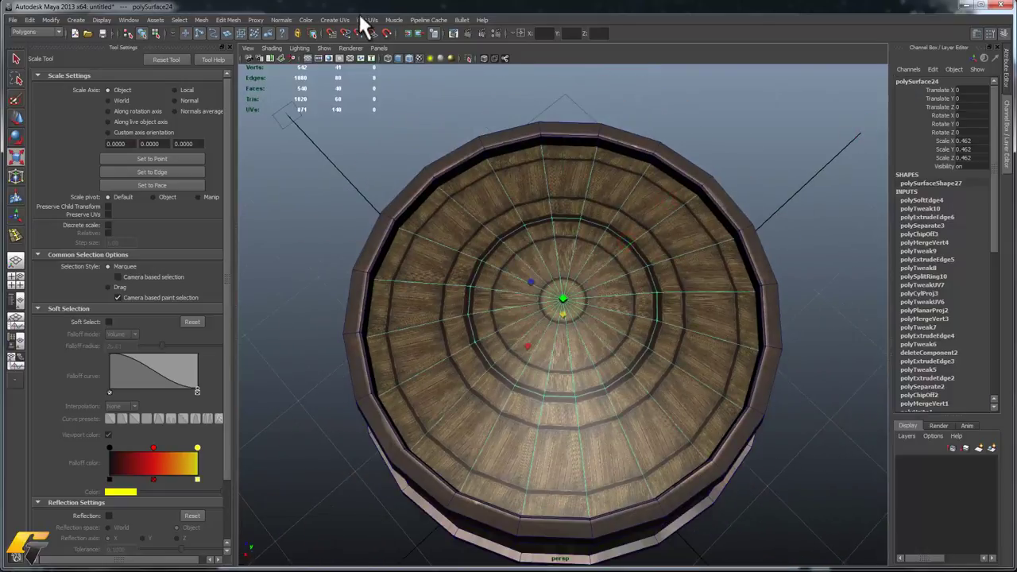
{"action": "left_click", "coordinate": [336, 20]}
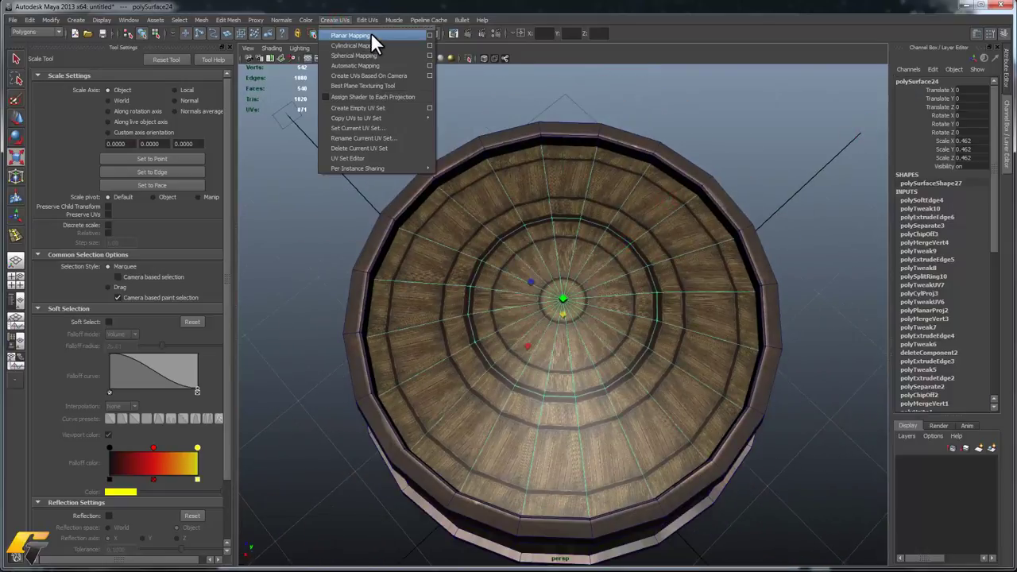
{"action": "left_click", "coordinate": [369, 35]}
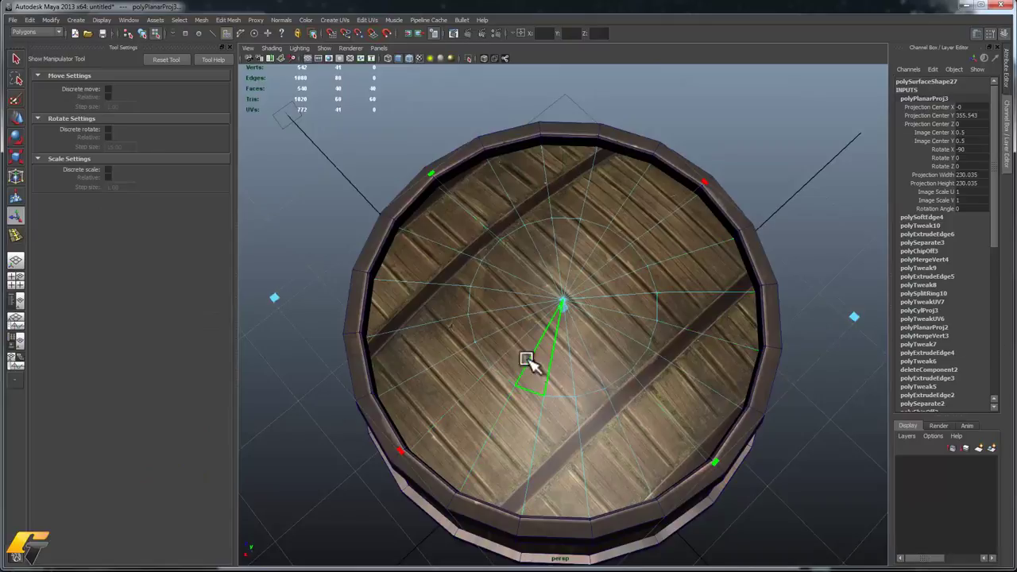
{"action": "left_click_drag", "start_coordinate": [545, 334], "coordinate": [599, 303], "text": "alt"}
{"action": "key", "text": "q"}
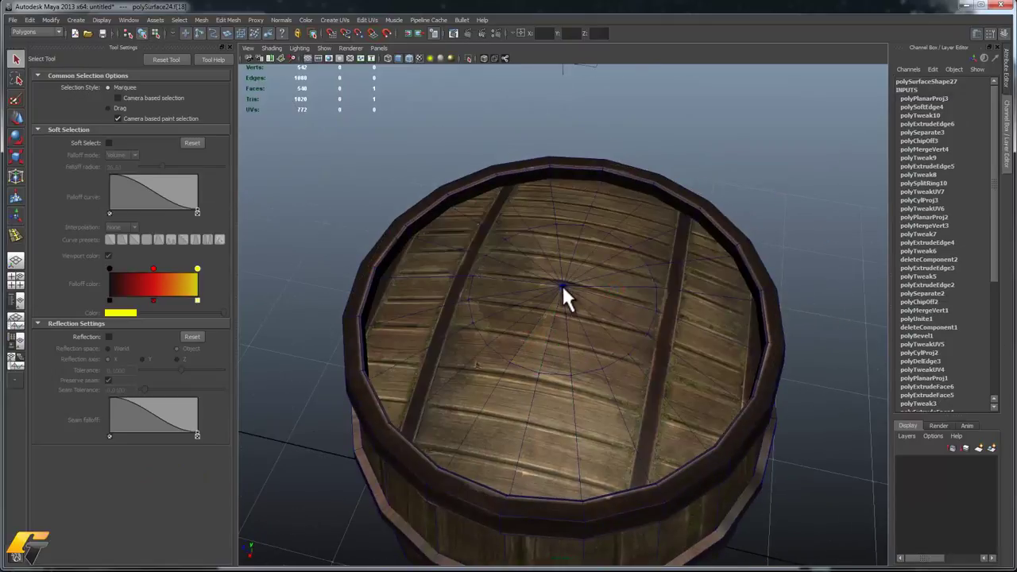
- Assign a new Phong material to the cap surface and delete the cap's construction history
{"action": "left_click", "coordinate": [561, 285]}
{"action": "right_click_drag", "start_coordinate": [560, 288], "coordinate": [689, 455]}
{"action": "key", "text": "ctrl+a"}
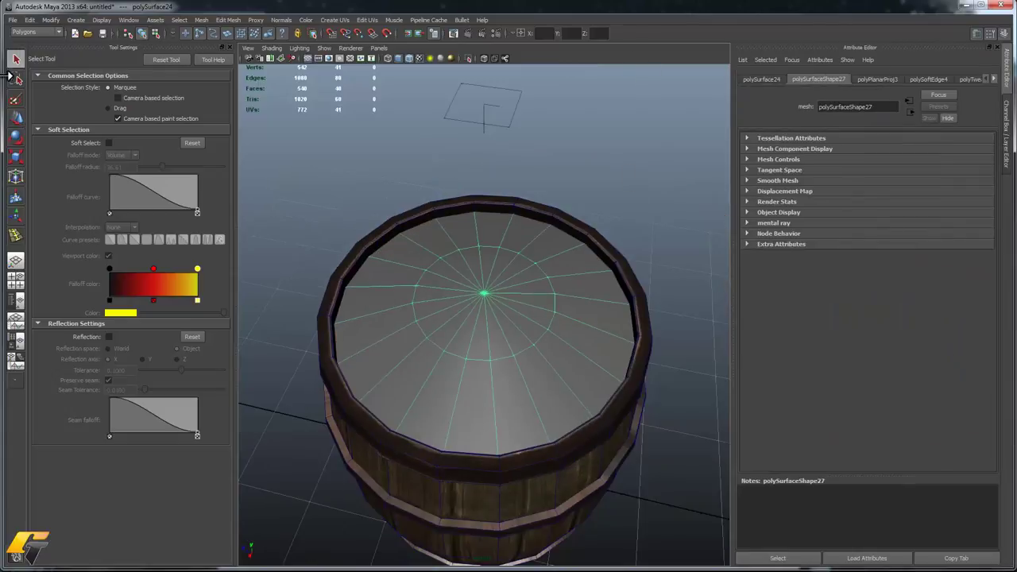
{"action": "left_click", "coordinate": [31, 20]}
{"action": "left_click", "coordinate": [72, 139]}
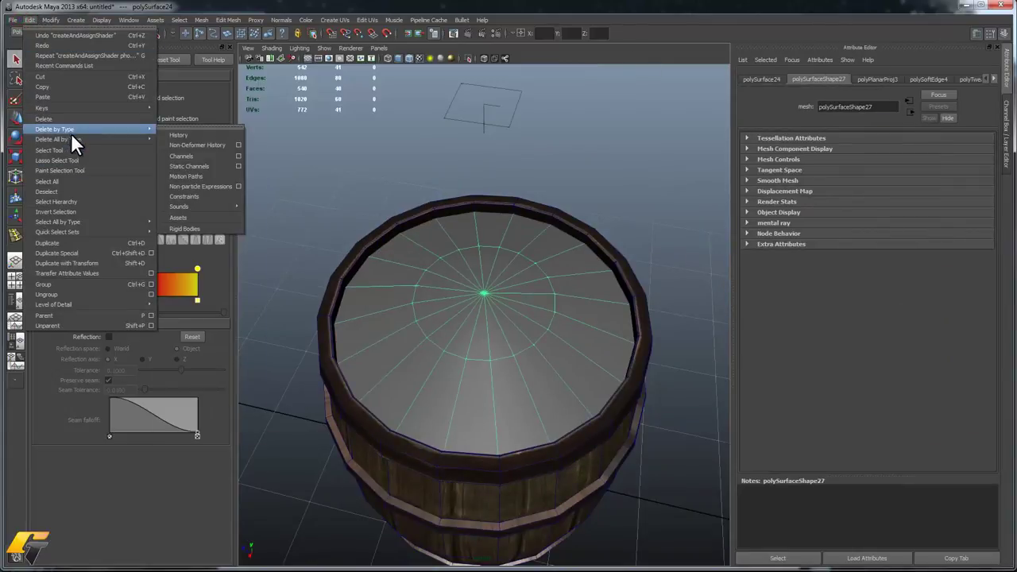
{"action": "left_click", "coordinate": [208, 145]}
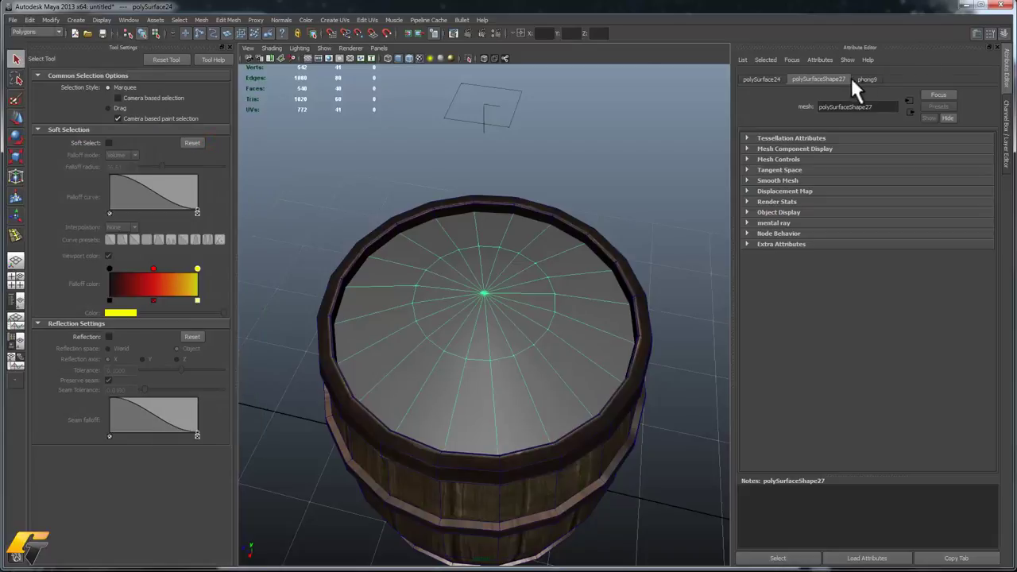
- Connect a new file texture to the color of the cap's Phong material
{"action": "left_click", "coordinate": [870, 79]}
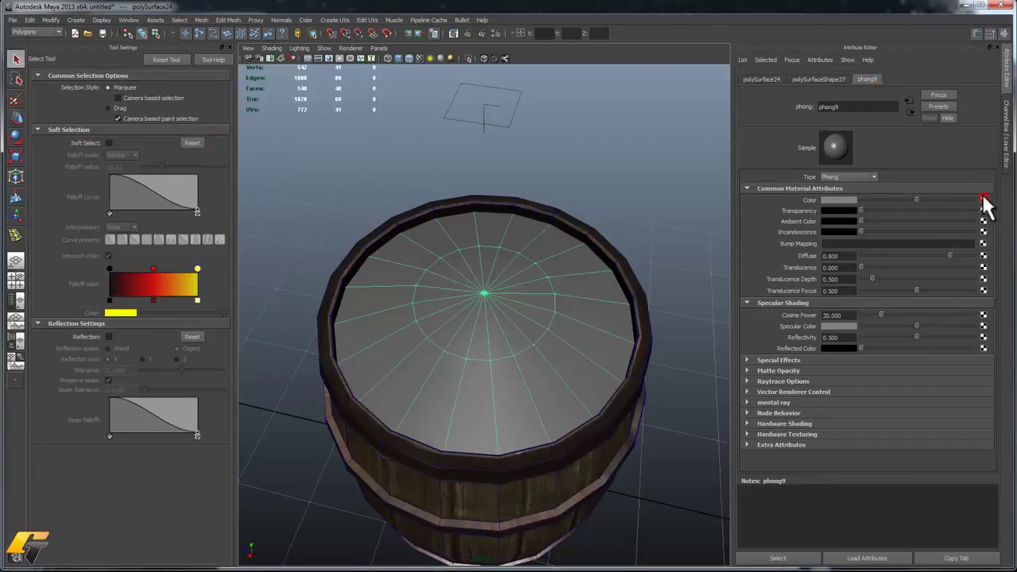
{"action": "left_click_drag", "start_coordinate": [780, 134], "coordinate": [461, 141]}
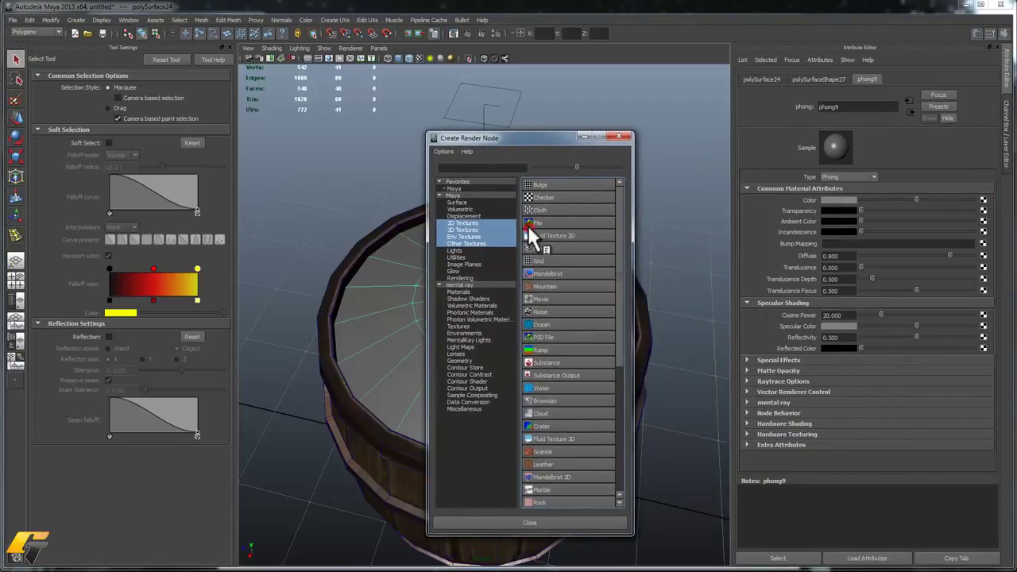
{"action": "left_click", "coordinate": [562, 223]}
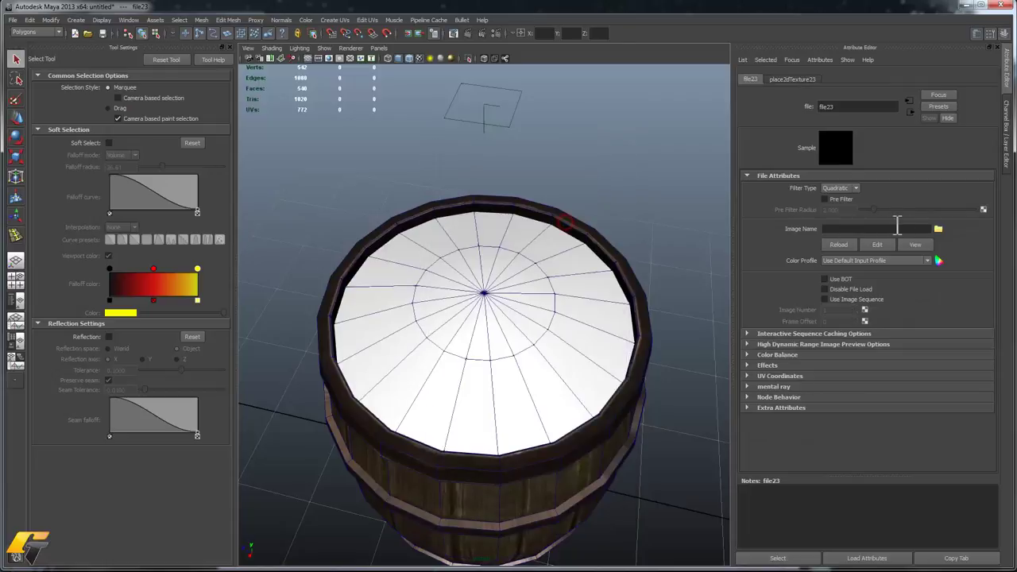
- Load Misc_goldPile_2k_d.tga from the Misc_goldPile_1k_TGA folder as the cap's color image
{"action": "left_click", "coordinate": [939, 229]}
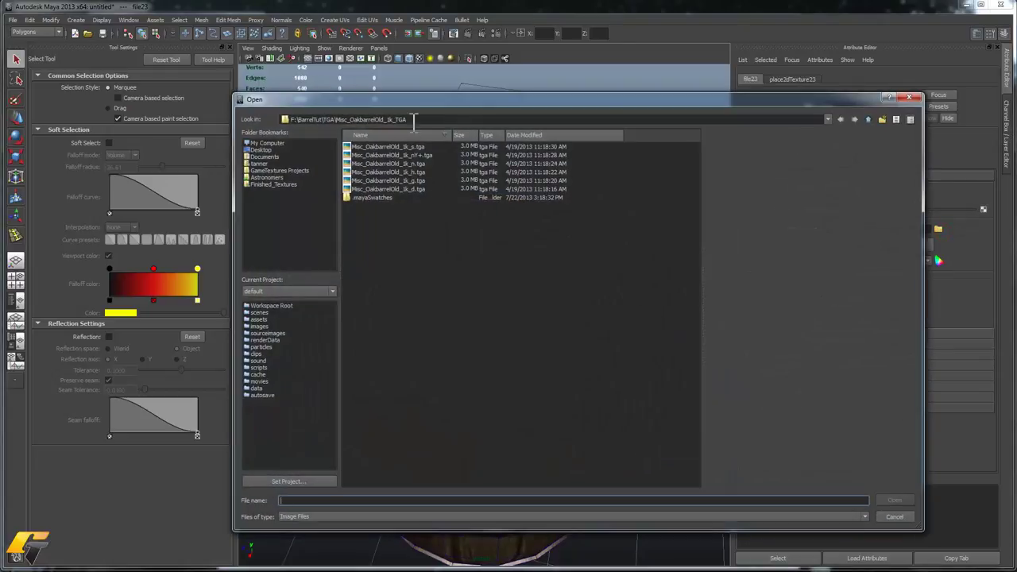
{"action": "left_click", "coordinate": [867, 119]}
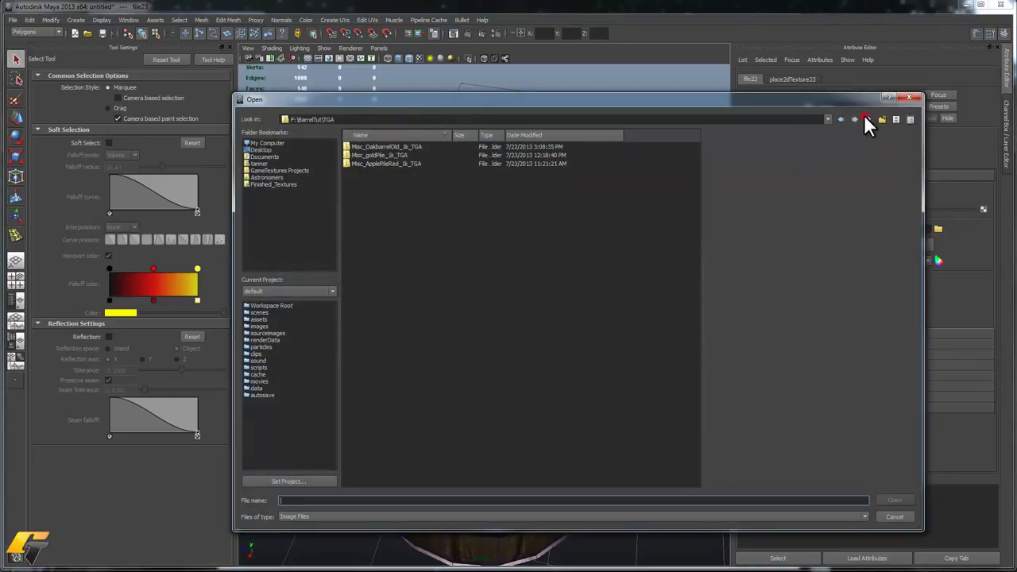
{"action": "left_click", "coordinate": [391, 163]}
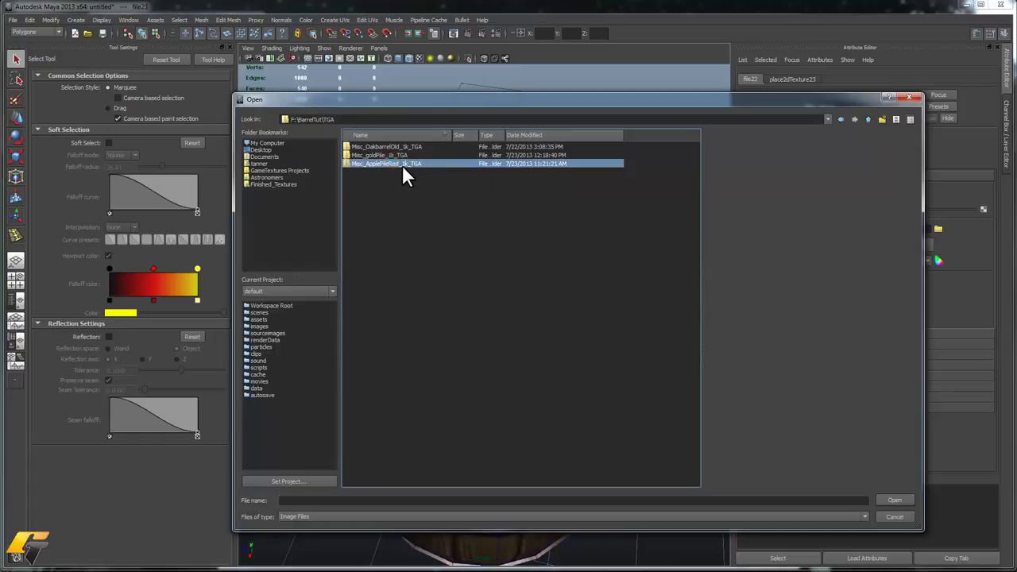
{"action": "left_click", "coordinate": [391, 155]}
{"action": "double_click", "coordinate": [397, 155]}
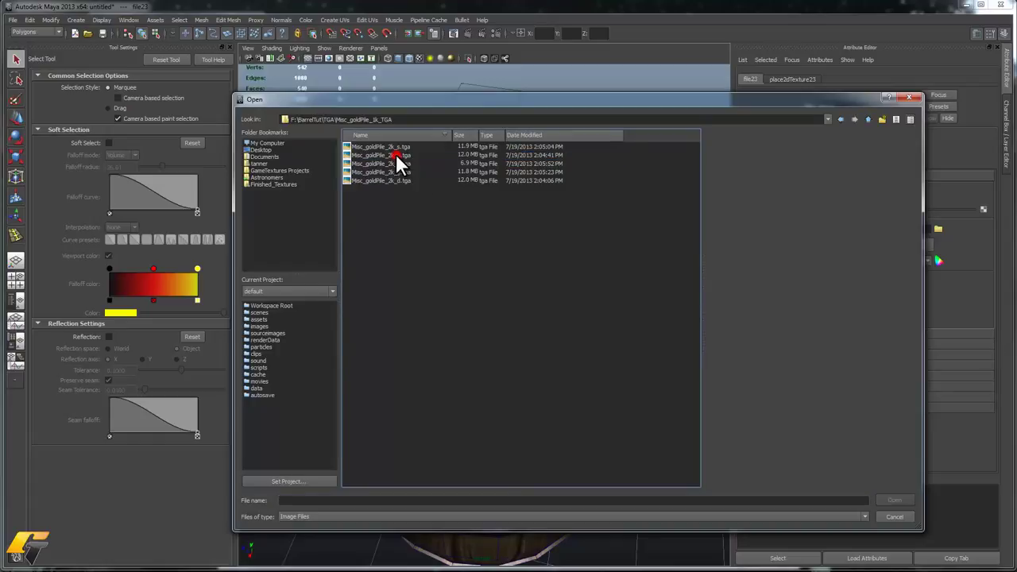
{"action": "left_click", "coordinate": [397, 181]}
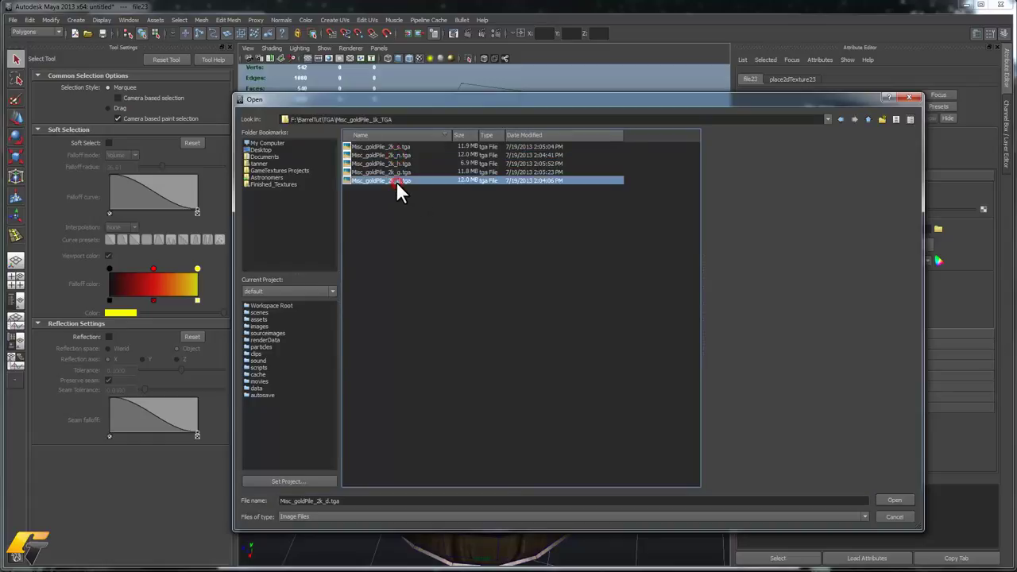
{"action": "double_click", "coordinate": [397, 180]}
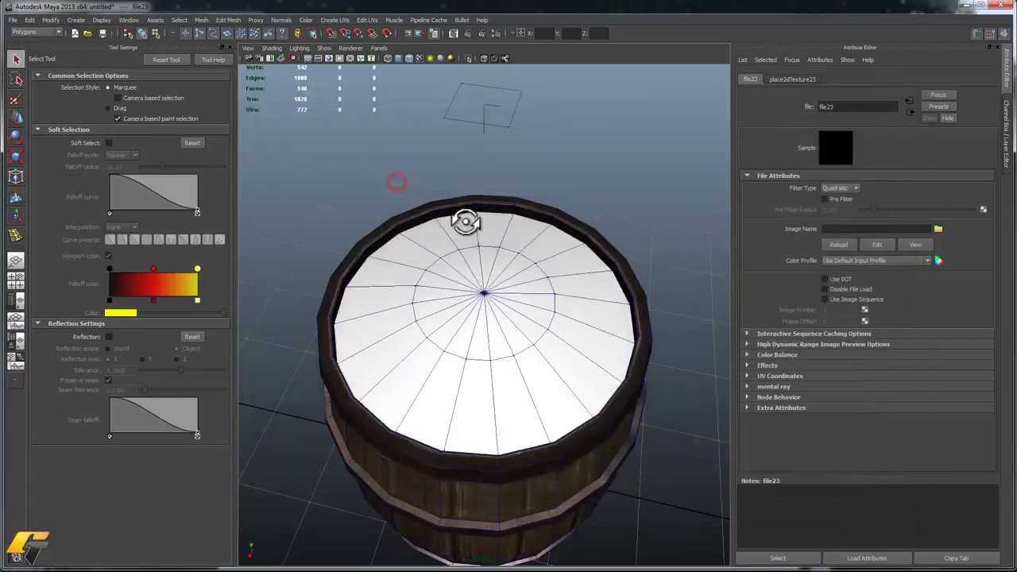
{"action": "left_click_drag", "start_coordinate": [532, 226], "coordinate": [562, 284], "text": "alt"}
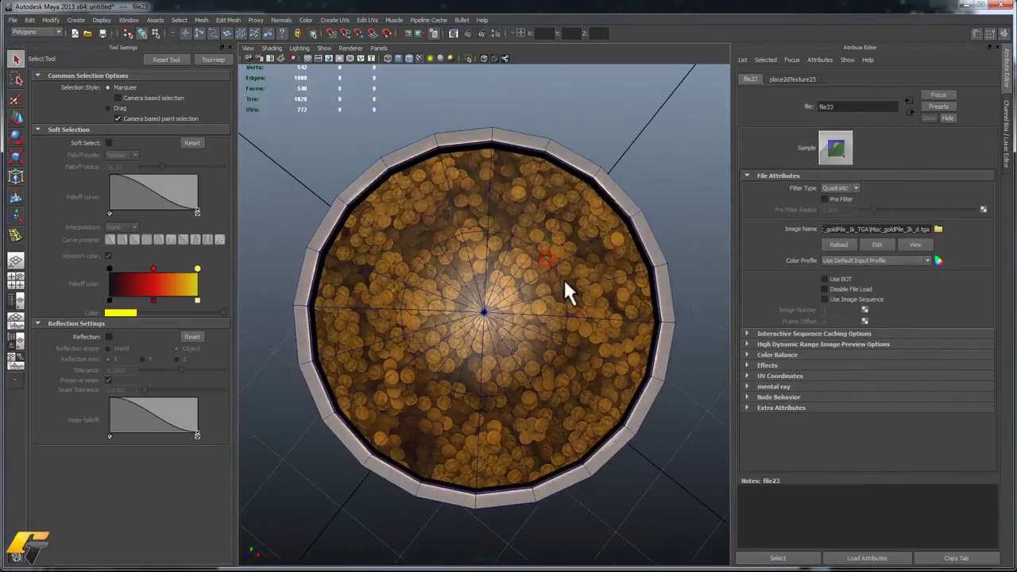
- Connect a file texture to the cap material's bump mapping and use it as Tangent Space Normals
{"action": "left_click", "coordinate": [1005, 131]}
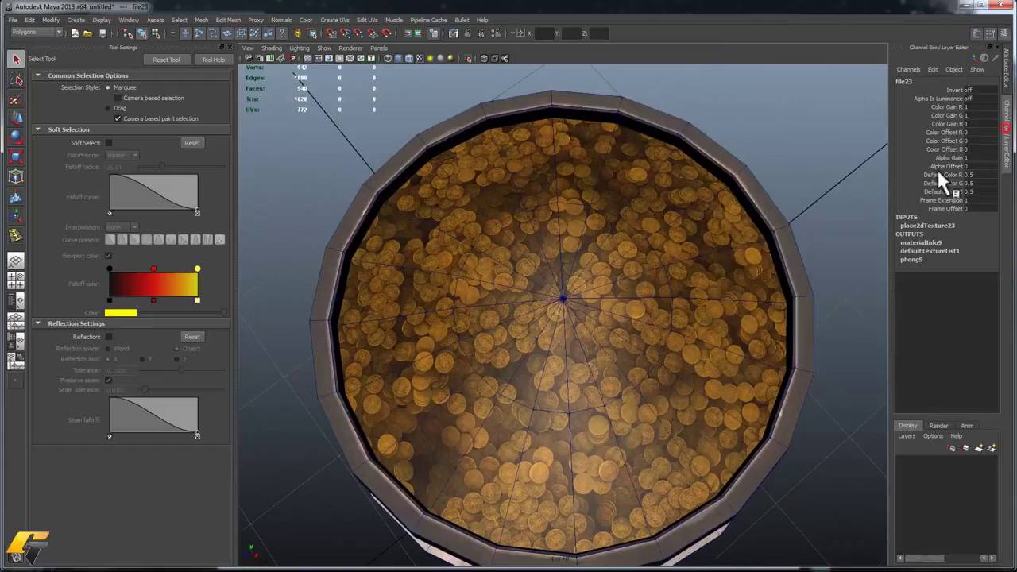
{"action": "left_click", "coordinate": [1005, 72]}
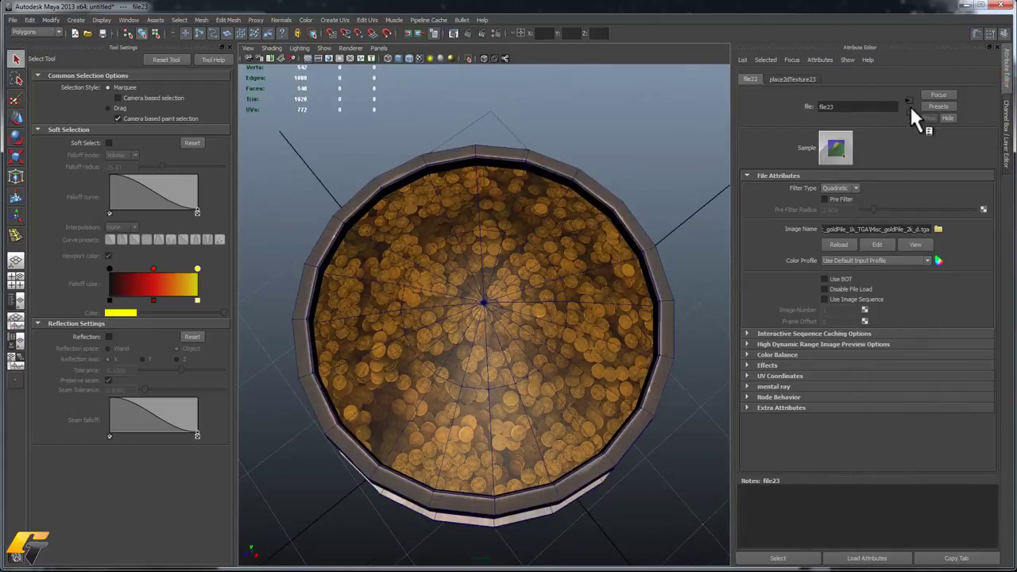
{"action": "left_click", "coordinate": [910, 111]}
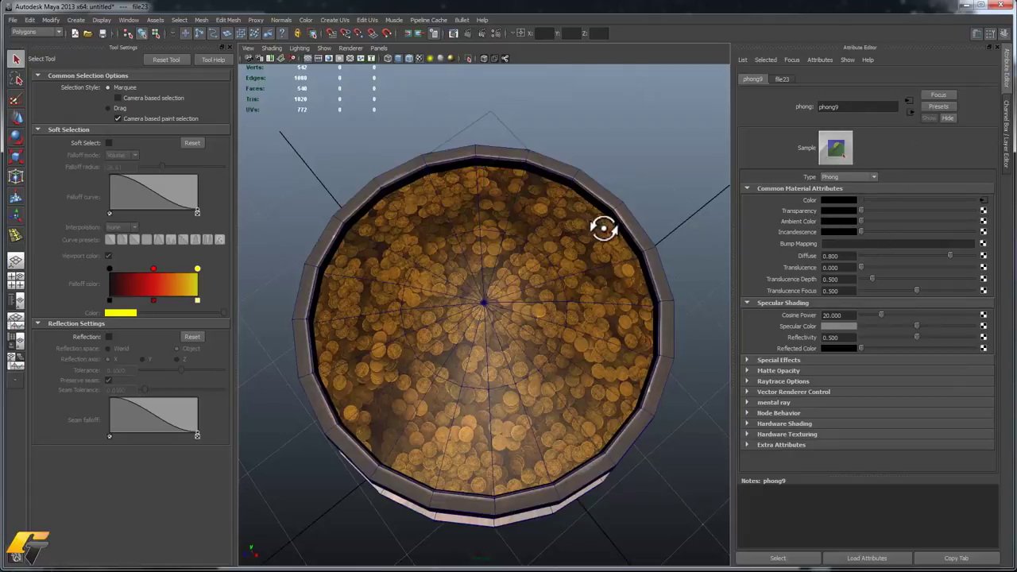
{"action": "left_click_drag", "start_coordinate": [611, 233], "coordinate": [592, 202], "text": "alt"}
{"action": "left_click", "coordinate": [984, 243]}
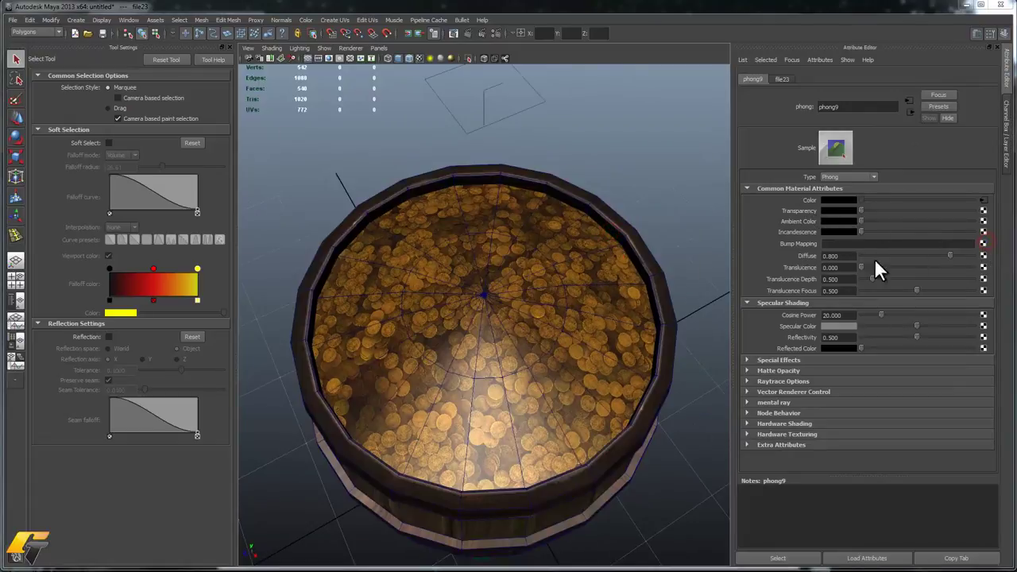
{"action": "left_click", "coordinate": [466, 242]}
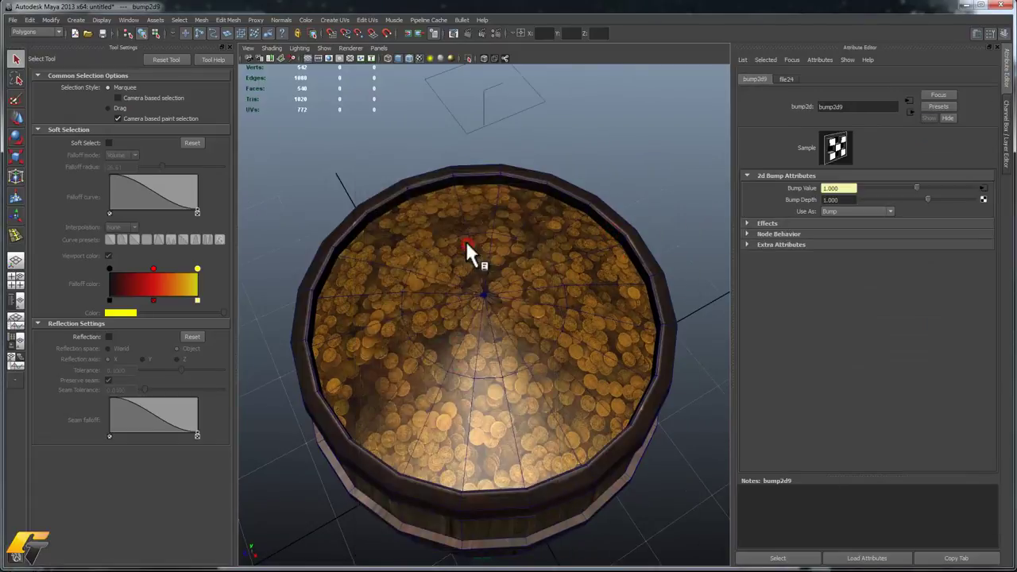
{"action": "left_click", "coordinate": [835, 211]}
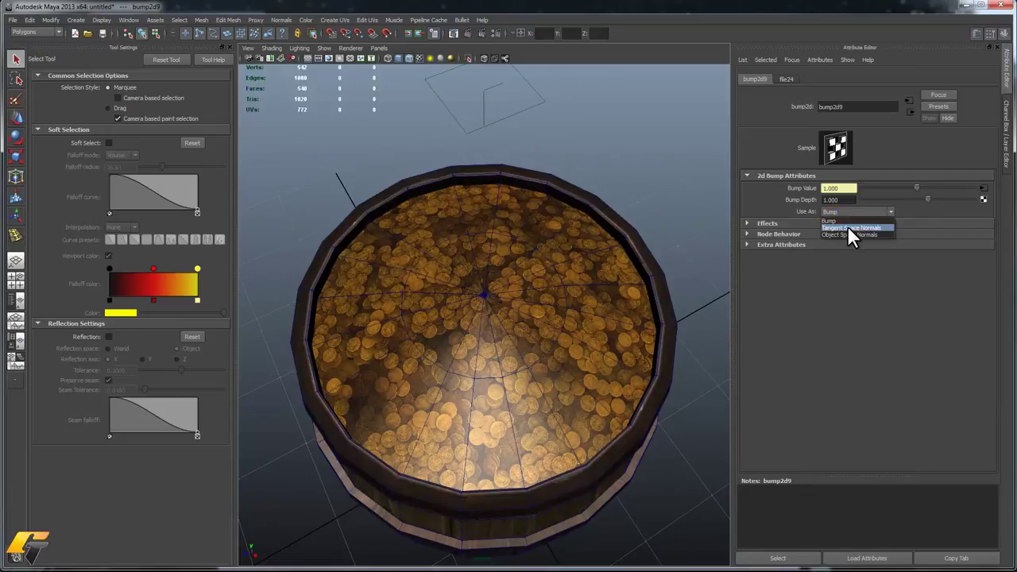
- Load Misc_goldPile_2k_n.tga as the image of the cap's normal map texture
{"action": "left_click", "coordinate": [983, 188]}
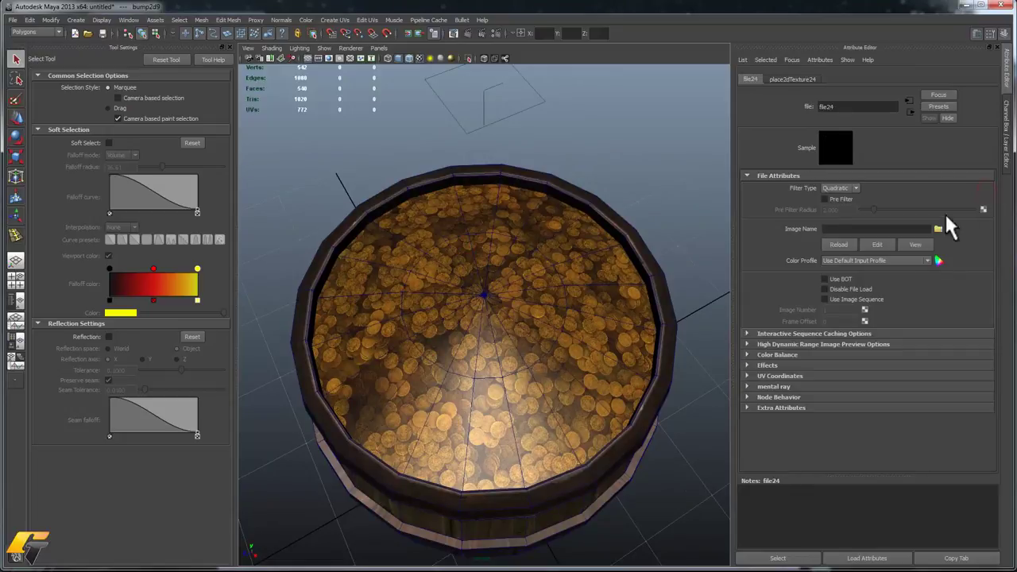
{"action": "left_click", "coordinate": [939, 229]}
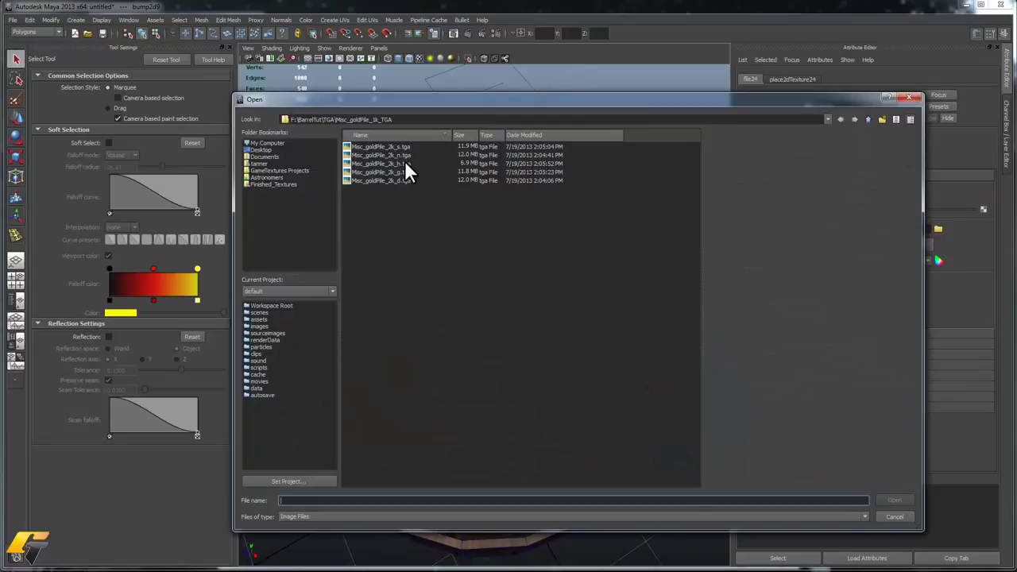
{"action": "left_click", "coordinate": [396, 154]}
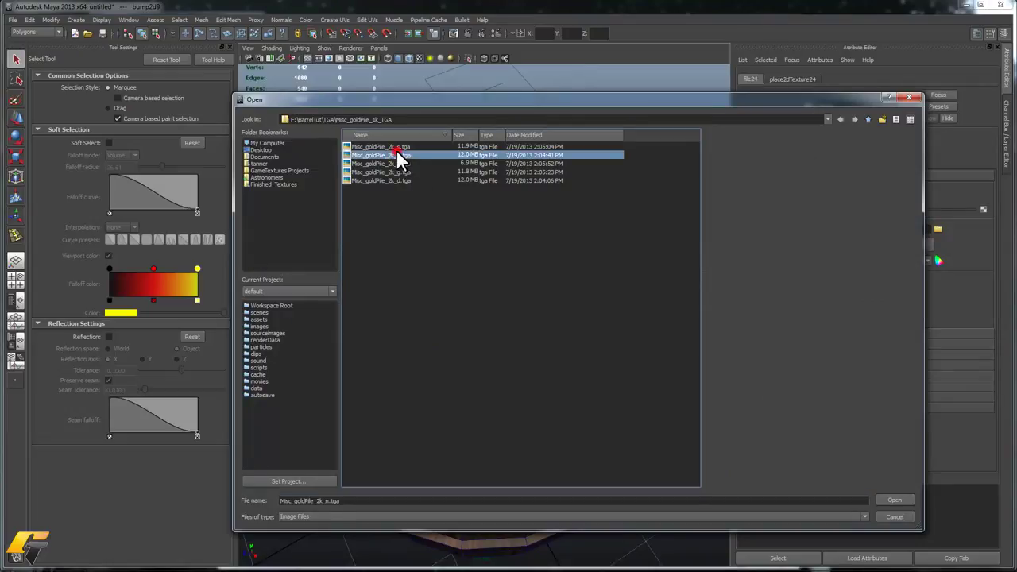
{"action": "double_click", "coordinate": [397, 154]}
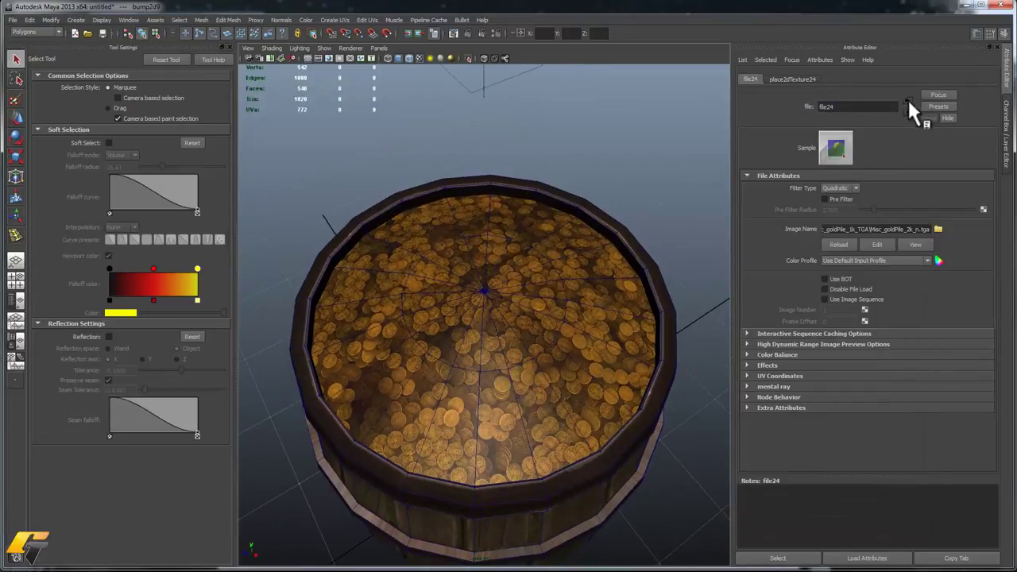
- Connect a file texture to the cap material's specular color and load Misc_goldPile_2k_s.tga into it
{"action": "left_click", "coordinate": [910, 112]}
{"action": "left_click", "coordinate": [908, 102]}
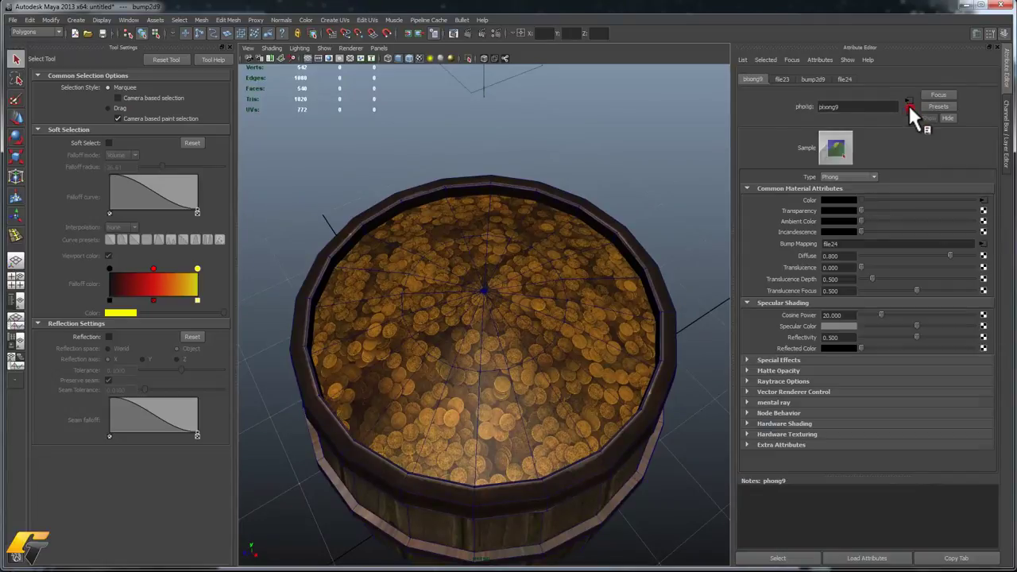
{"action": "left_click_drag", "start_coordinate": [984, 326], "coordinate": [788, 226]}
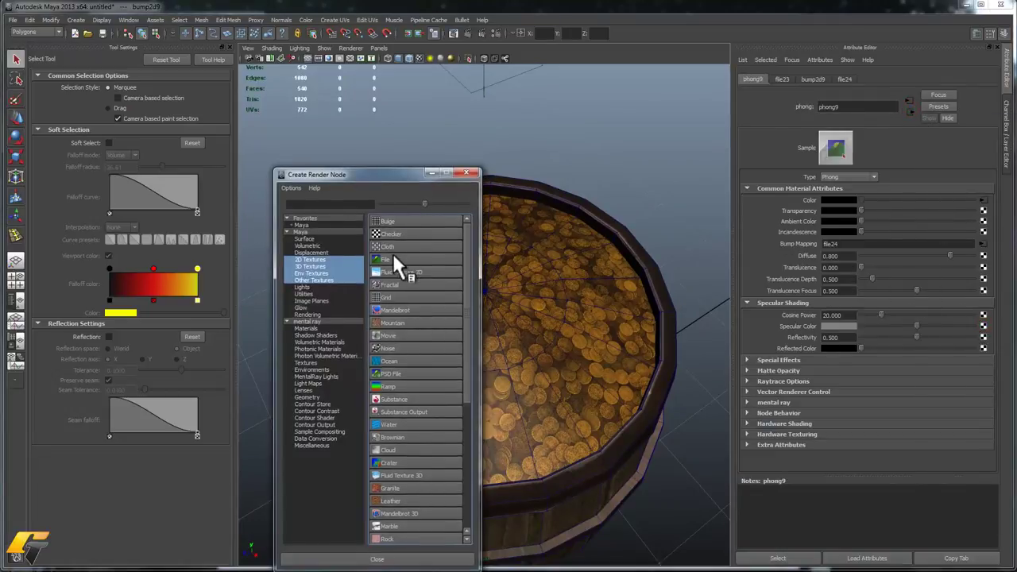
{"action": "left_click", "coordinate": [393, 256]}
{"action": "left_click", "coordinate": [939, 229]}
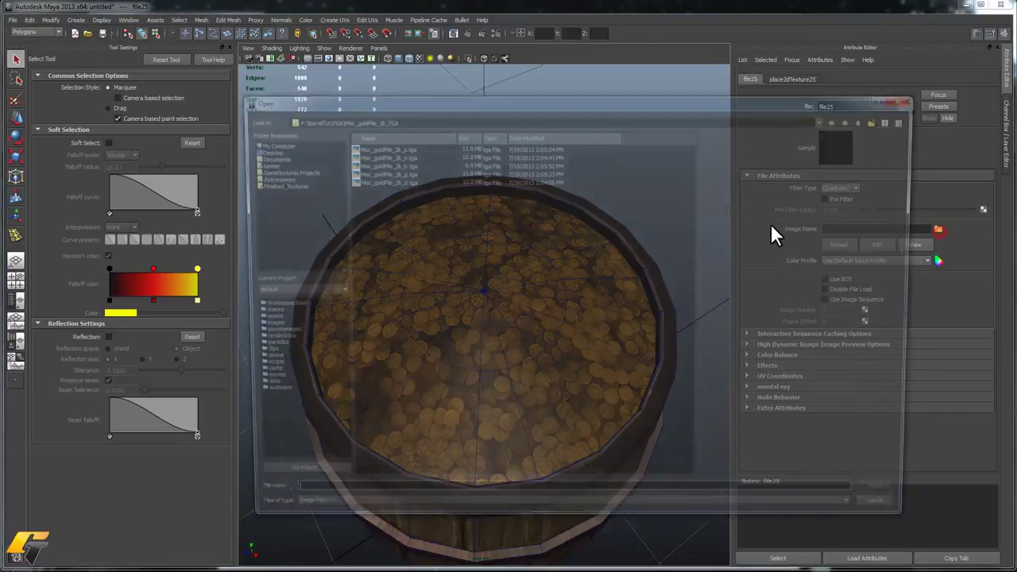
{"action": "double_click", "coordinate": [388, 147]}
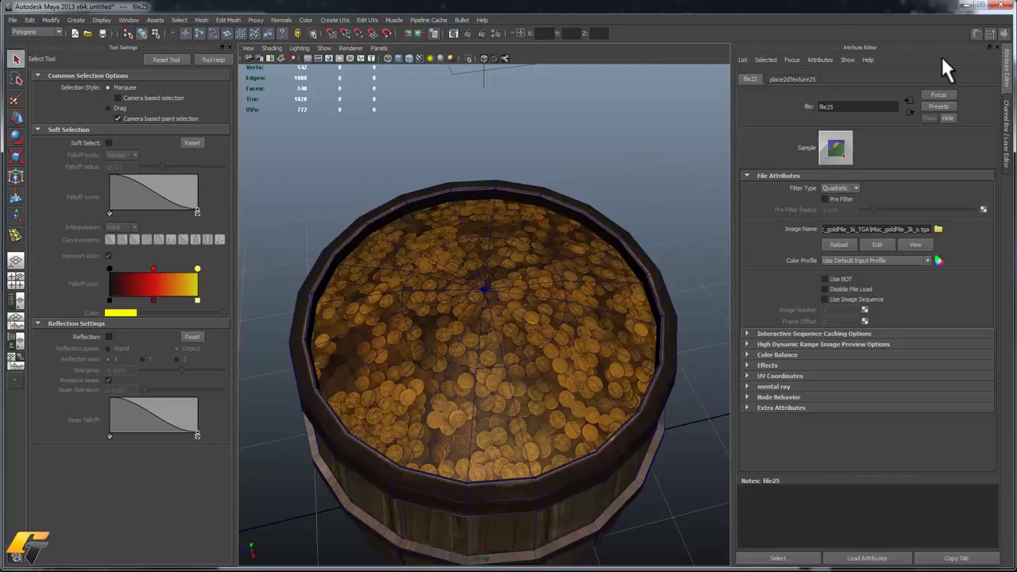
- Switch the viewport renderer to Viewport 2.0 and view the gold coin surface from several angles
{"action": "left_click_drag", "start_coordinate": [540, 132], "coordinate": [393, 184], "text": "alt"}
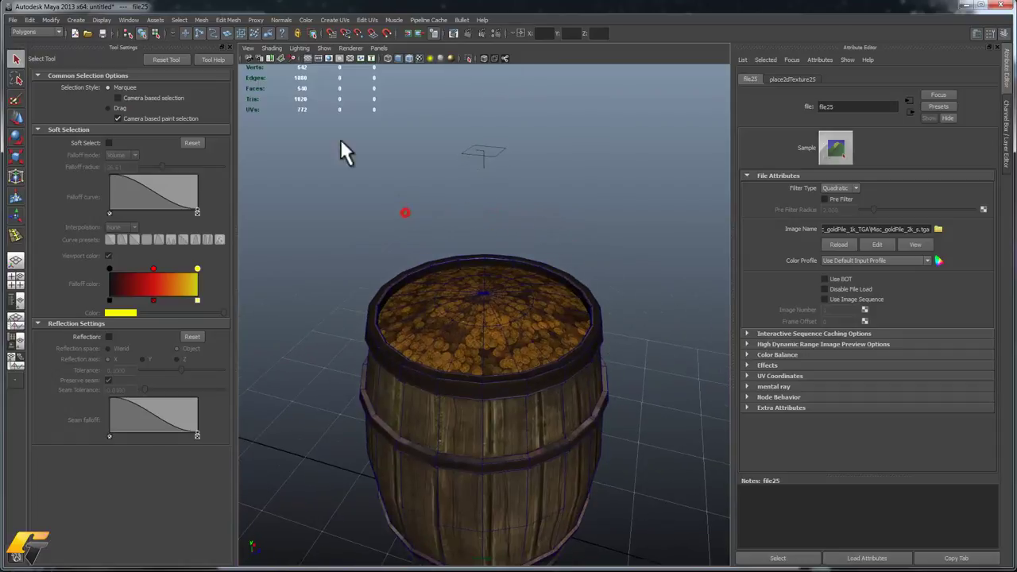
{"action": "left_click", "coordinate": [355, 49]}
{"action": "left_click", "coordinate": [379, 84]}
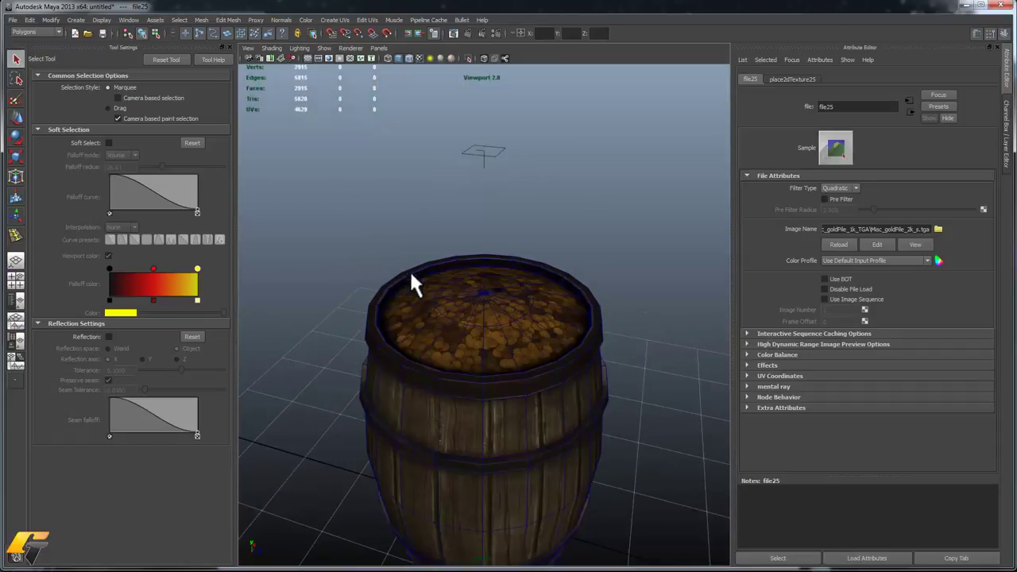
{"action": "left_click_drag", "start_coordinate": [472, 262], "coordinate": [519, 278], "text": "alt"}
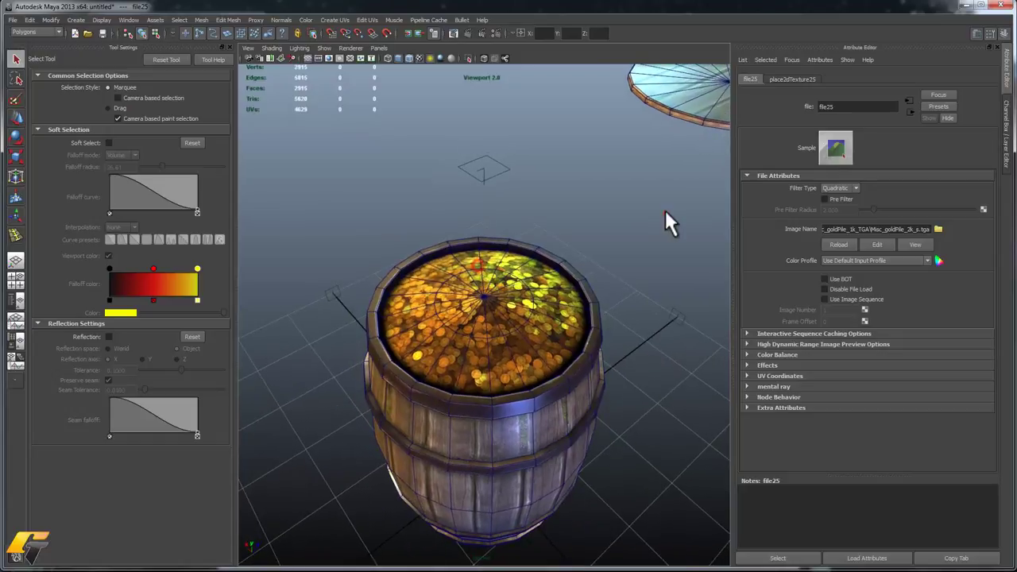
{"action": "left_click", "coordinate": [665, 212]}
- Connect a file texture to the barrel material's bump mapping and use it as Tangent Space Normals
{"action": "scroll", "coordinate": [499, 304], "scroll_direction": "up", "scroll_amount": 4}
{"action": "left_click_drag", "start_coordinate": [495, 325], "coordinate": [577, 279], "text": "alt"}
{"action": "right_click_drag", "start_coordinate": [577, 279], "coordinate": [475, 243], "text": "alt"}
{"action": "mouse_move", "coordinate": [476, 243]}
{"action": "middle_mouse_down", "text": "alt"}
{"action": "mouse_move", "coordinate": [461, 252]}
{"action": "mouse_move", "coordinate": [471, 239]}
{"action": "middle_mouse_up", "text": "alt"}
{"action": "left_click_drag", "start_coordinate": [471, 239], "coordinate": [470, 283], "text": "alt"}
{"action": "left_click", "coordinate": [472, 287]}
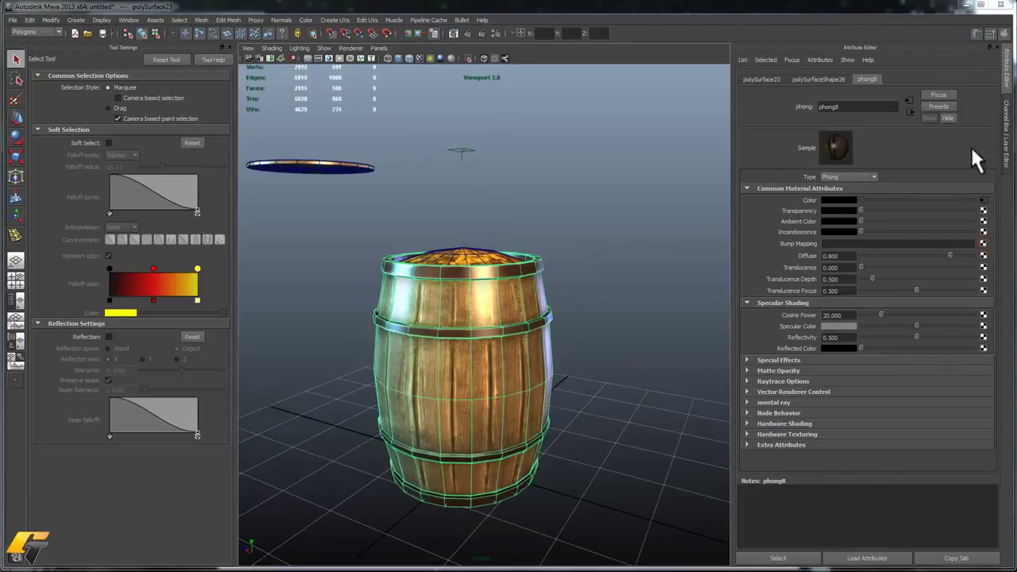
{"action": "left_click", "coordinate": [982, 243]}
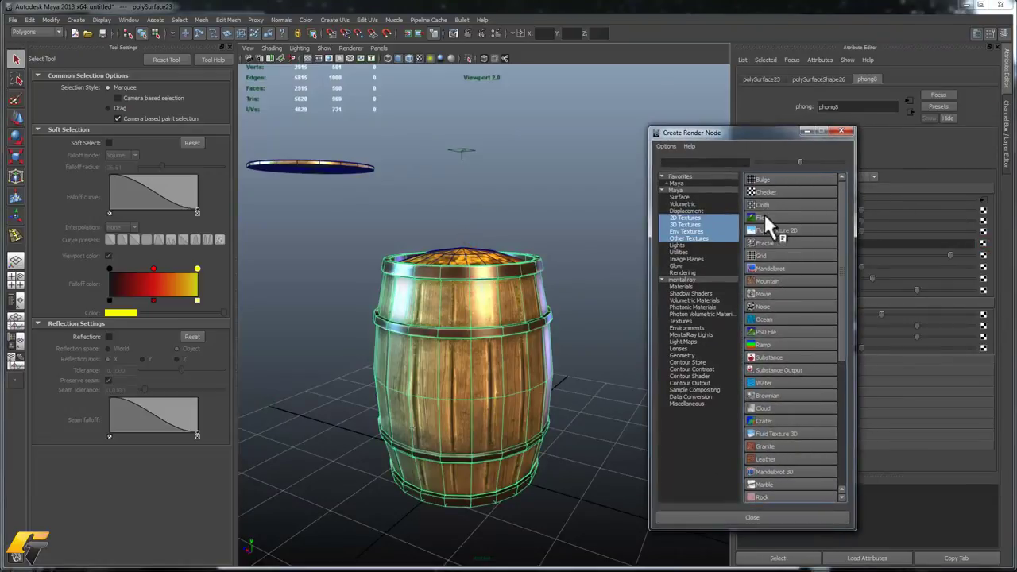
{"action": "left_click", "coordinate": [764, 213]}
{"action": "left_click", "coordinate": [854, 212]}
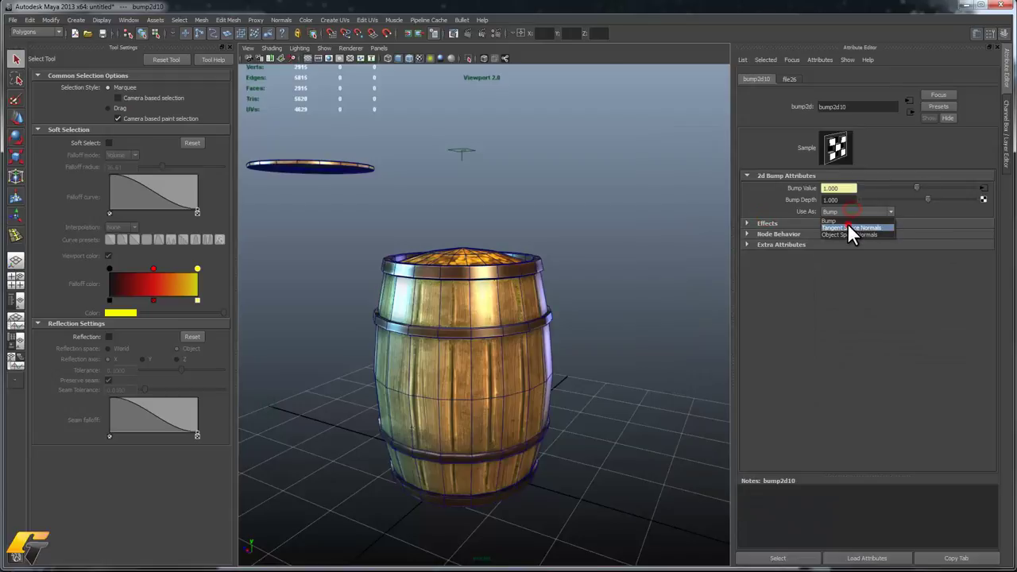
{"action": "left_click", "coordinate": [847, 225]}
- Load Misc_OakbarrelOld_1k_n.tga from the Misc_OakbarrelOld_1k_TGA folder as the barrel's normal map image
{"action": "left_click", "coordinate": [982, 187]}
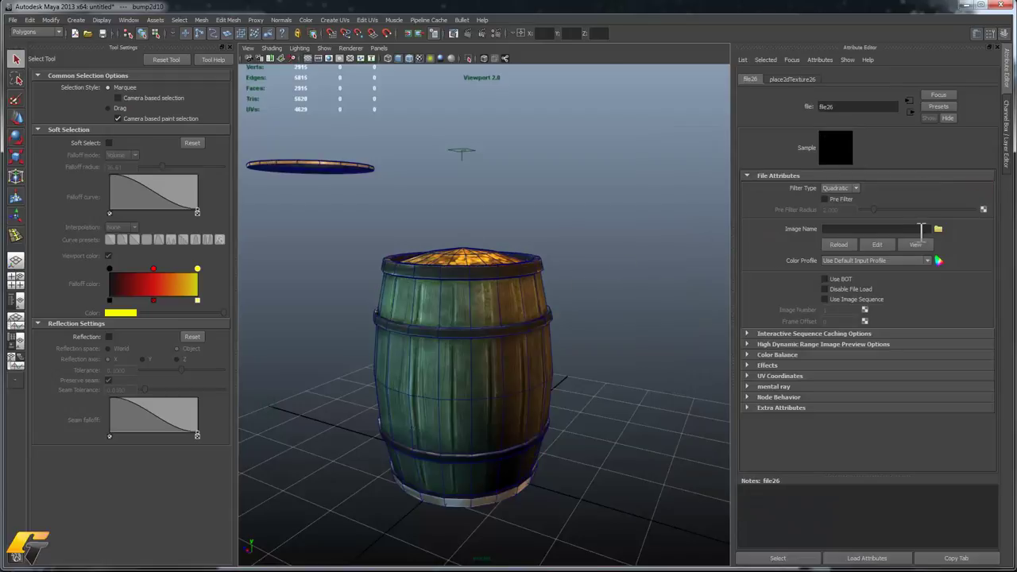
{"action": "left_click", "coordinate": [938, 229]}
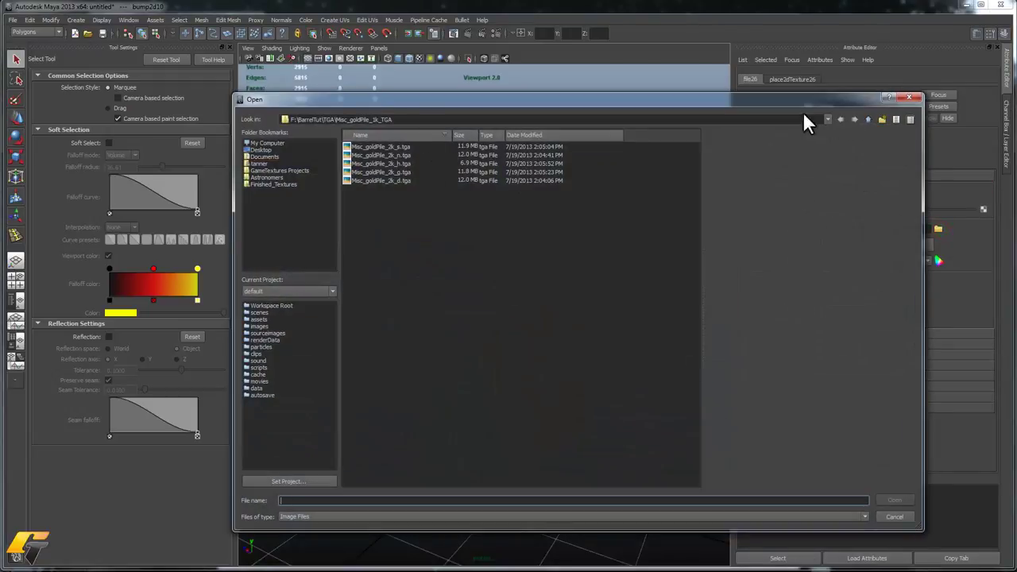
{"action": "left_click", "coordinate": [869, 119]}
{"action": "double_click", "coordinate": [371, 147]}
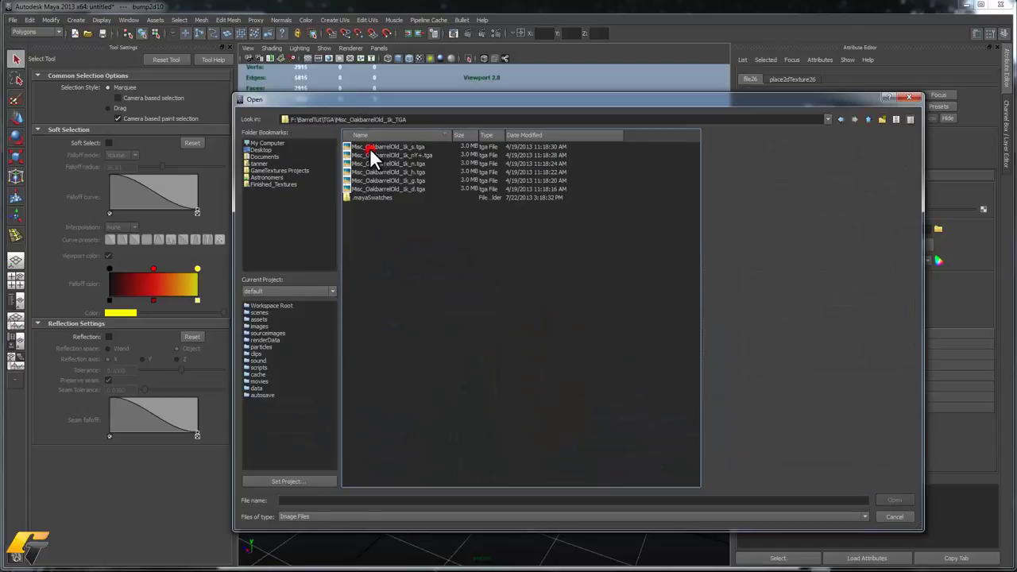
{"action": "left_click", "coordinate": [412, 163]}
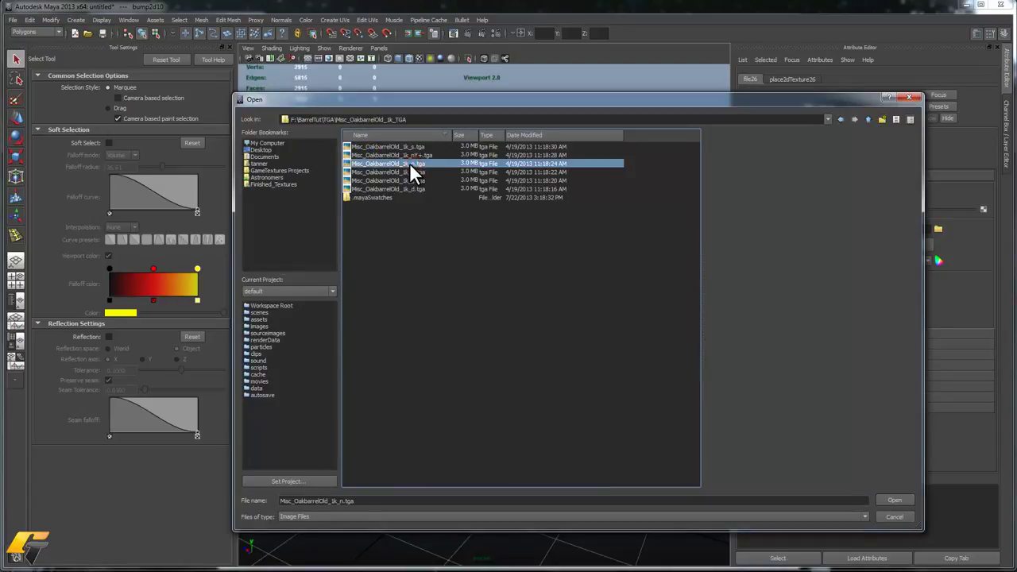
{"action": "double_click", "coordinate": [409, 163]}
{"action": "left_click_drag", "start_coordinate": [568, 251], "coordinate": [527, 266], "text": "alt"}
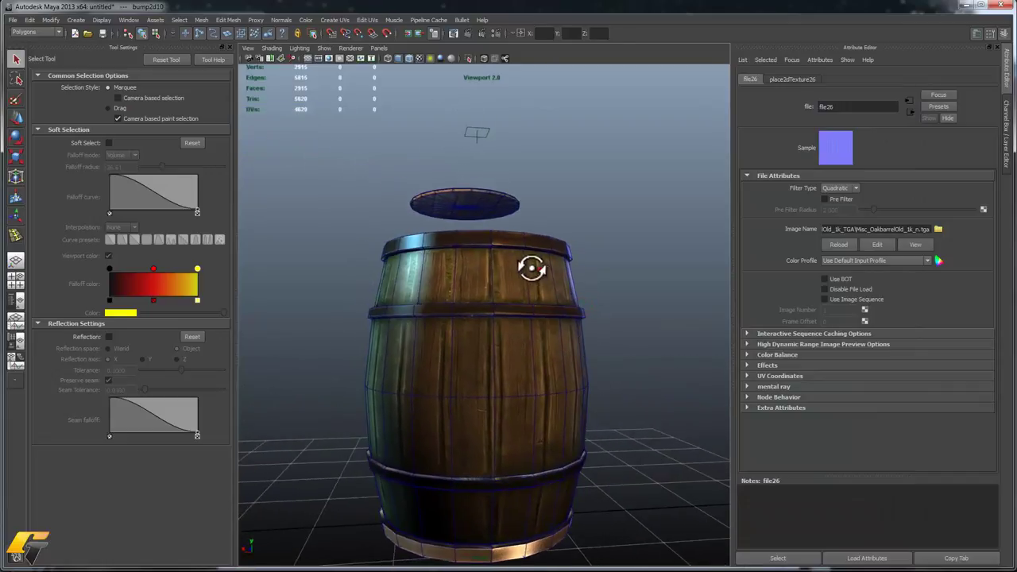
- Connect a file texture to the barrel material's specular color and load Misc_OakbarrelOld_1k_s.tga into it
{"action": "left_click", "coordinate": [907, 109]}
{"action": "left_click", "coordinate": [907, 111]}
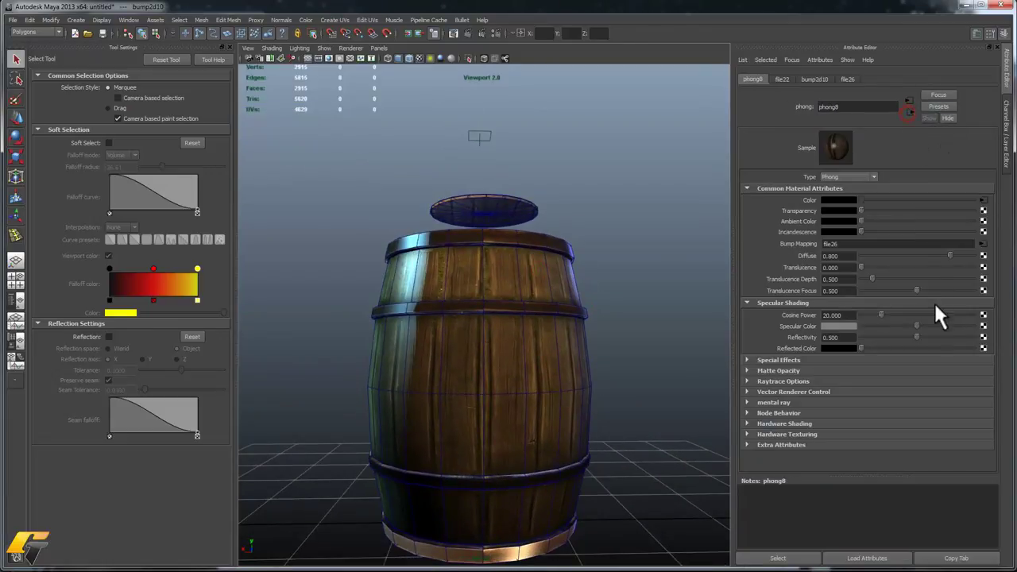
{"action": "left_click", "coordinate": [983, 325]}
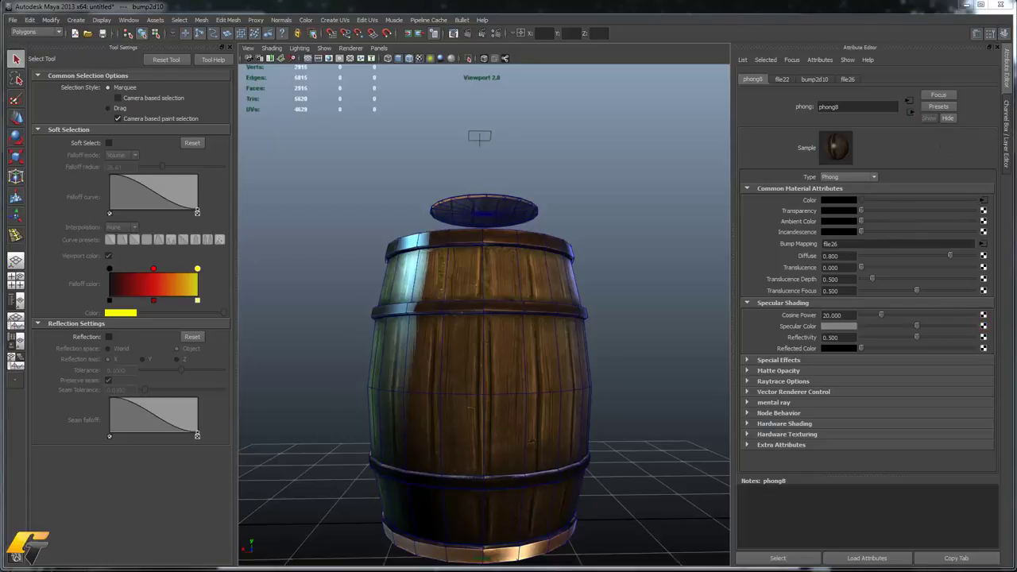
{"action": "left_click", "coordinate": [696, 226]}
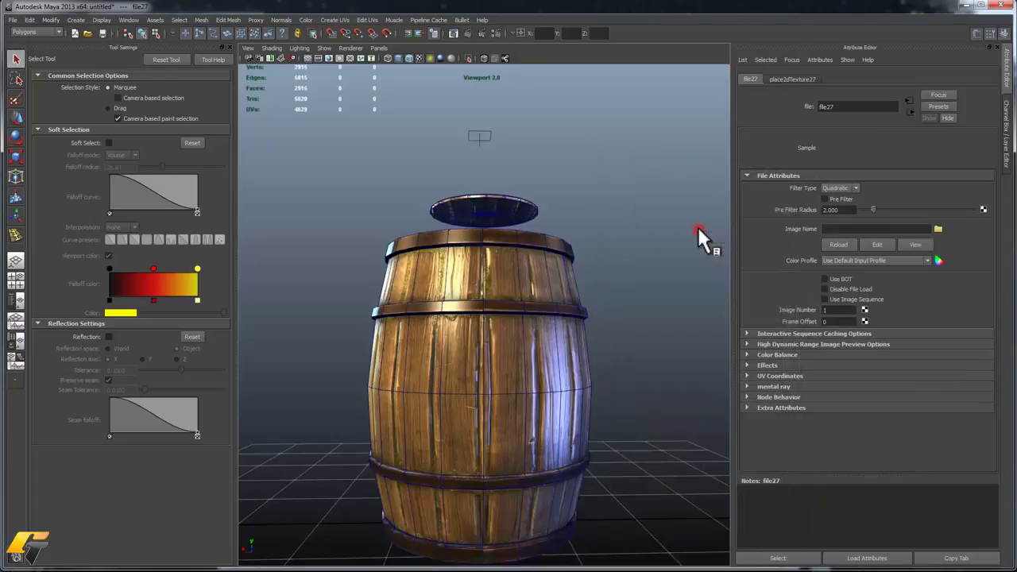
{"action": "left_click", "coordinate": [938, 228]}
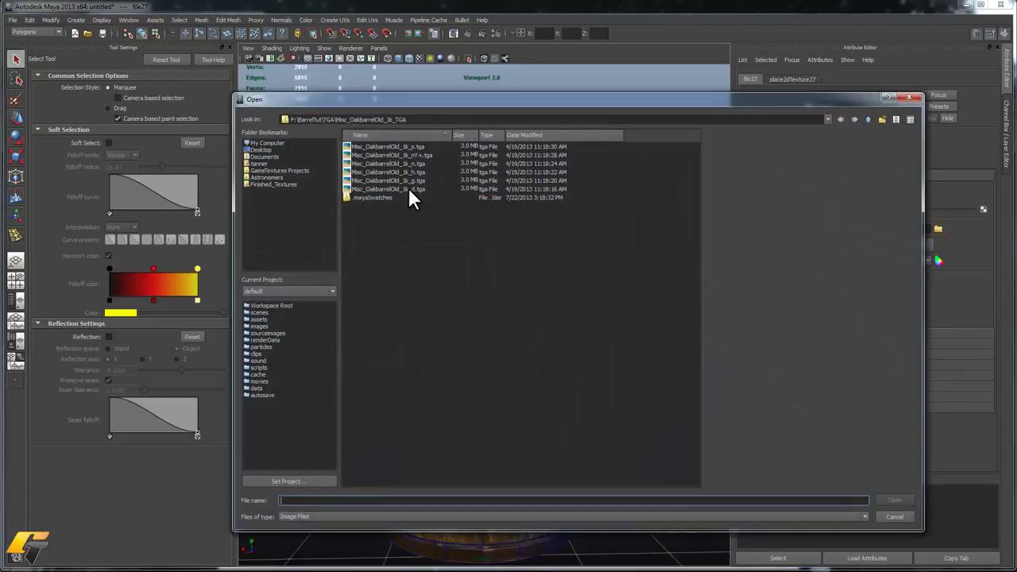
{"action": "double_click", "coordinate": [405, 146]}
- Hide the wireframe overlay on the shaded models and view the textured barrel from several angles
{"action": "left_click_drag", "start_coordinate": [470, 195], "coordinate": [575, 231], "text": "alt"}
{"action": "mouse_move", "coordinate": [569, 228]}
{"action": "middle_mouse_down", "text": "alt"}
{"action": "mouse_move", "coordinate": [542, 259]}
{"action": "mouse_move", "coordinate": [572, 235]}
{"action": "middle_mouse_up", "text": "alt"}
{"action": "left_click", "coordinate": [408, 57]}
{"action": "left_click_drag", "start_coordinate": [498, 179], "coordinate": [397, 182], "text": "alt"}
{"action": "scroll", "coordinate": [421, 223], "scroll_direction": "up", "scroll_amount": 3}
{"action": "mouse_move", "coordinate": [421, 222]}
{"action": "left_mouse_down", "text": "alt"}
{"action": "mouse_move", "coordinate": [475, 265]}
{"action": "mouse_move", "coordinate": [519, 229]}
{"action": "mouse_move", "coordinate": [492, 209]}
{"action": "left_mouse_up", "text": "alt"}
- Open the gold coin cap's UV layout in the UV Texture Editor
{"action": "left_click", "coordinate": [493, 210]}
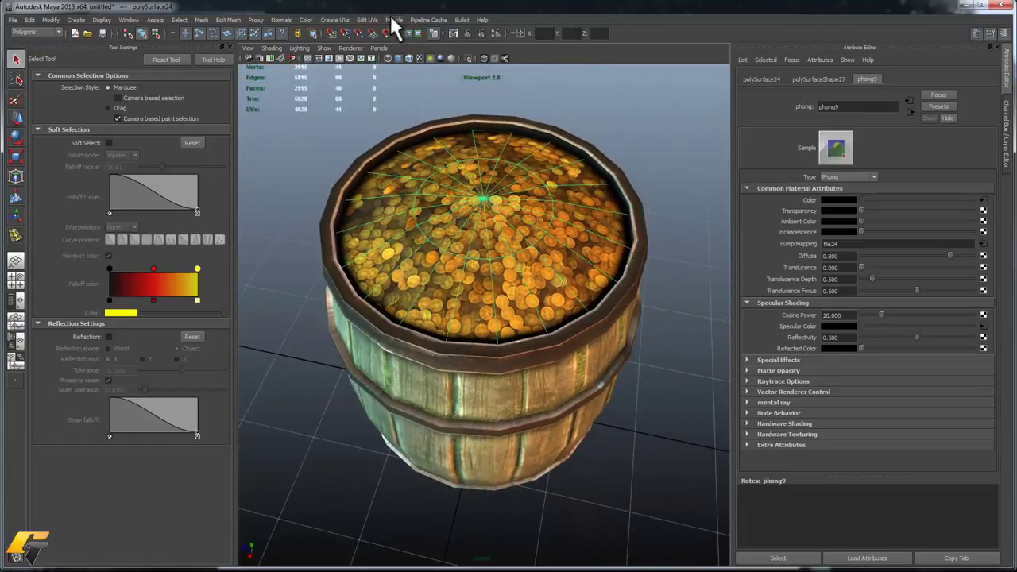
{"action": "left_click", "coordinate": [369, 21]}
{"action": "left_click", "coordinate": [389, 232]}
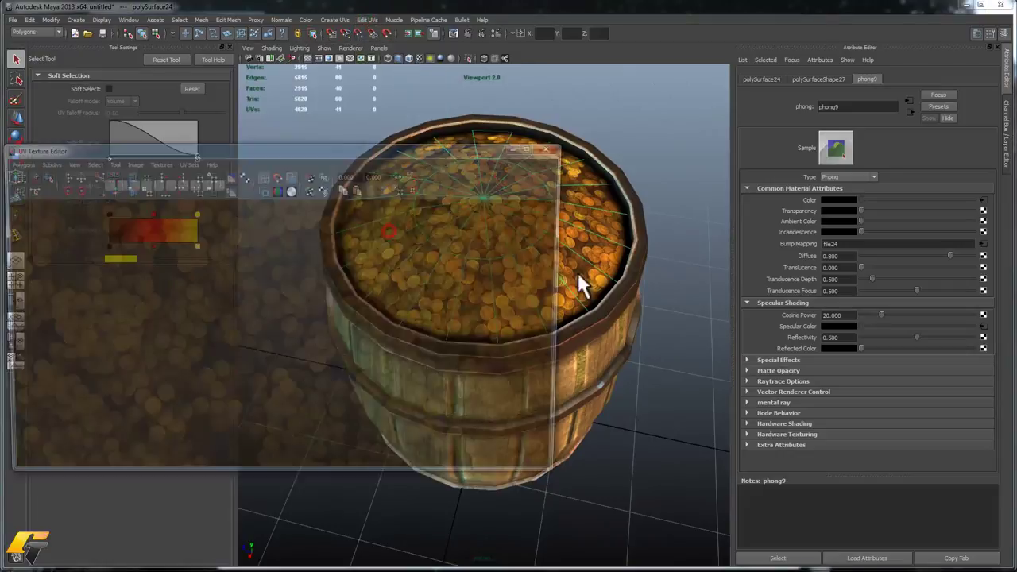
{"action": "middle_click_drag", "start_coordinate": [216, 290], "coordinate": [281, 261], "text": "alt"}
{"action": "right_click_drag", "start_coordinate": [281, 262], "coordinate": [445, 274], "text": "alt"}
{"action": "middle_click_drag", "start_coordinate": [277, 337], "coordinate": [540, 356], "text": "alt"}
{"action": "middle_click_drag", "start_coordinate": [477, 349], "coordinate": [403, 362], "text": "alt"}
{"action": "scroll", "coordinate": [403, 362], "scroll_direction": "up", "scroll_amount": 1}
- Select all UVs of the gold cap, scale them slightly, and return the cap to object mode
{"action": "right_click_drag", "start_coordinate": [371, 309], "coordinate": [429, 304]}
{"action": "left_click_drag", "start_coordinate": [499, 216], "coordinate": [228, 445]}
{"action": "key", "text": "r"}
{"action": "mouse_move", "coordinate": [371, 312]}
{"action": "left_mouse_down"}
{"action": "mouse_move", "coordinate": [357, 318]}
{"action": "mouse_move", "coordinate": [380, 315]}
{"action": "left_mouse_up"}
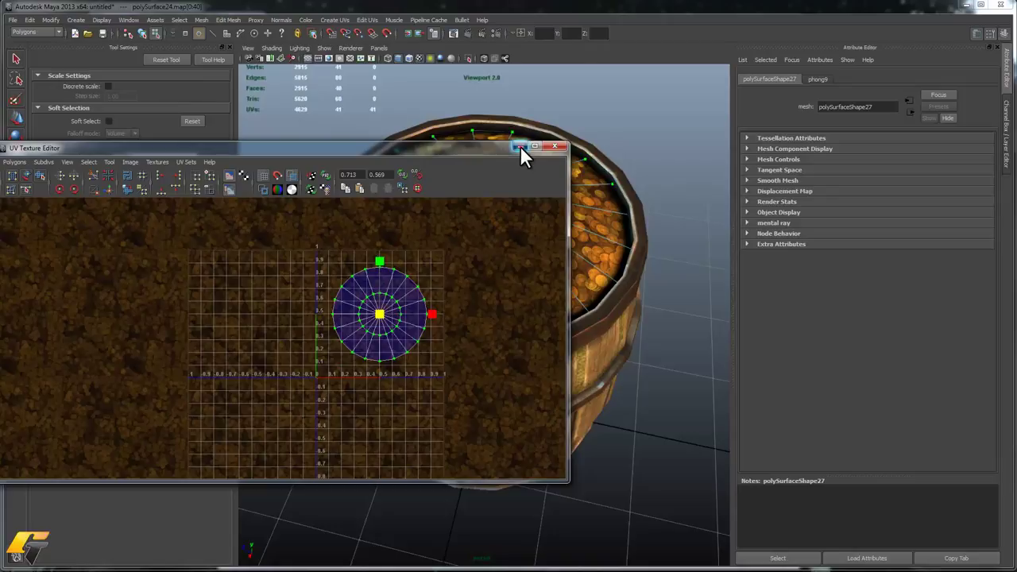
{"action": "left_click", "coordinate": [555, 145]}
{"action": "right_click_drag", "start_coordinate": [476, 208], "coordinate": [429, 139]}
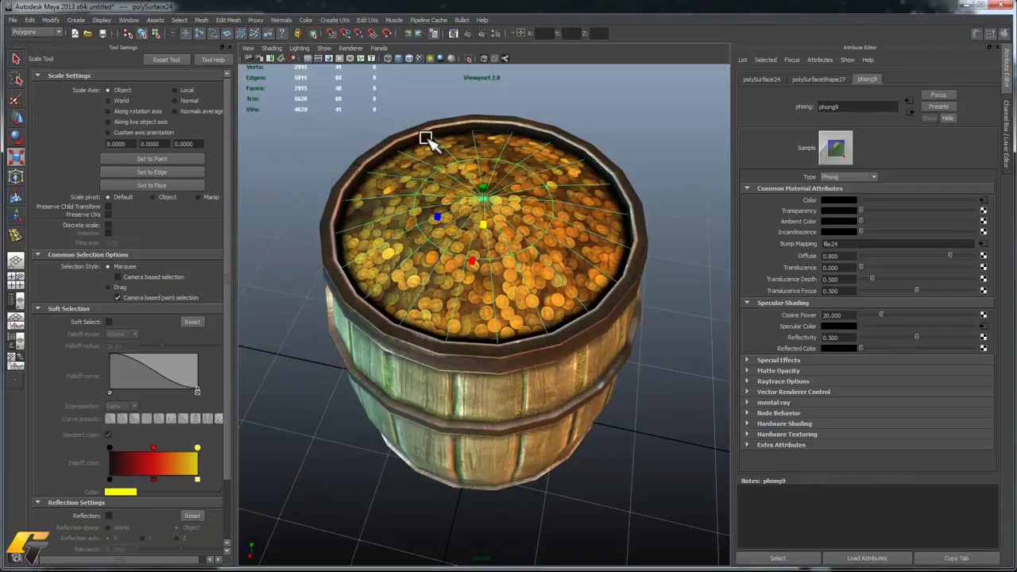
- Try deleting the gold coin cap, undo the deletion and clear the selection
{"action": "key", "text": "Delete"}
{"action": "key", "text": "ctrl+z"}
{"action": "left_click_drag", "start_coordinate": [510, 153], "coordinate": [398, 155], "text": "alt"}
{"action": "left_click", "coordinate": [601, 101]}
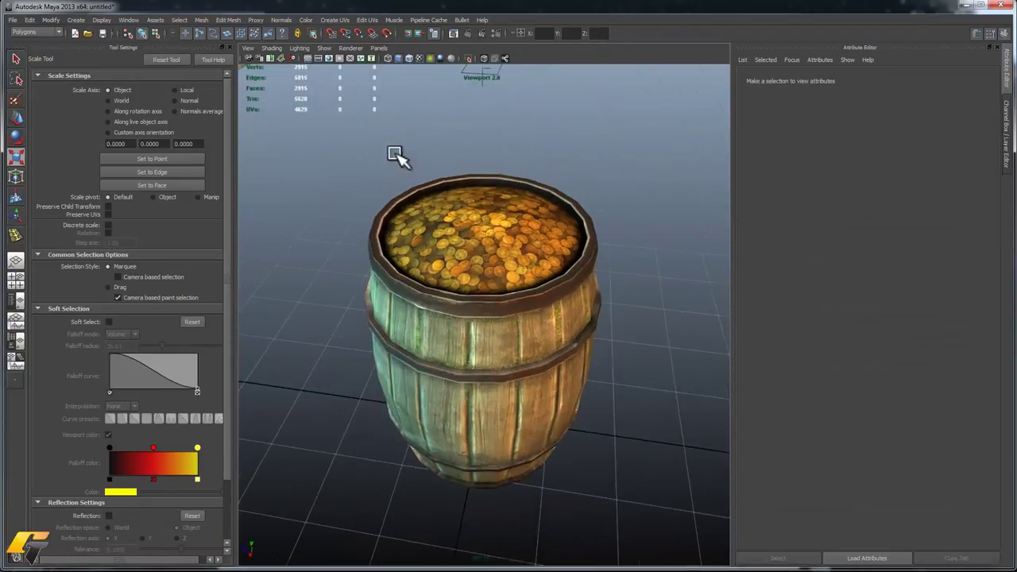
- Lower the gold coin cap slightly inside the barrel and scale it down a little
{"action": "scroll", "coordinate": [398, 156], "scroll_direction": "down", "scroll_amount": 4}
{"action": "middle_click_drag", "start_coordinate": [444, 223], "coordinate": [484, 284], "text": "alt"}
{"action": "left_click_drag", "start_coordinate": [484, 283], "coordinate": [521, 359]}
{"action": "left_click_drag", "start_coordinate": [509, 322], "coordinate": [445, 295], "text": "alt"}
{"action": "key", "text": "w"}
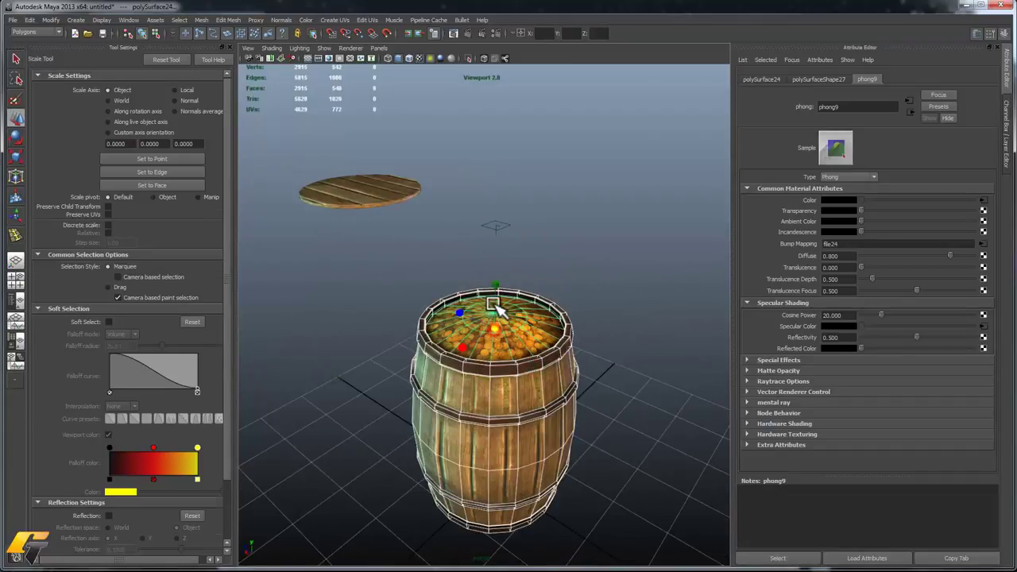
{"action": "key", "text": "q"}
{"action": "left_click", "coordinate": [511, 309]}
{"action": "key", "text": "w"}
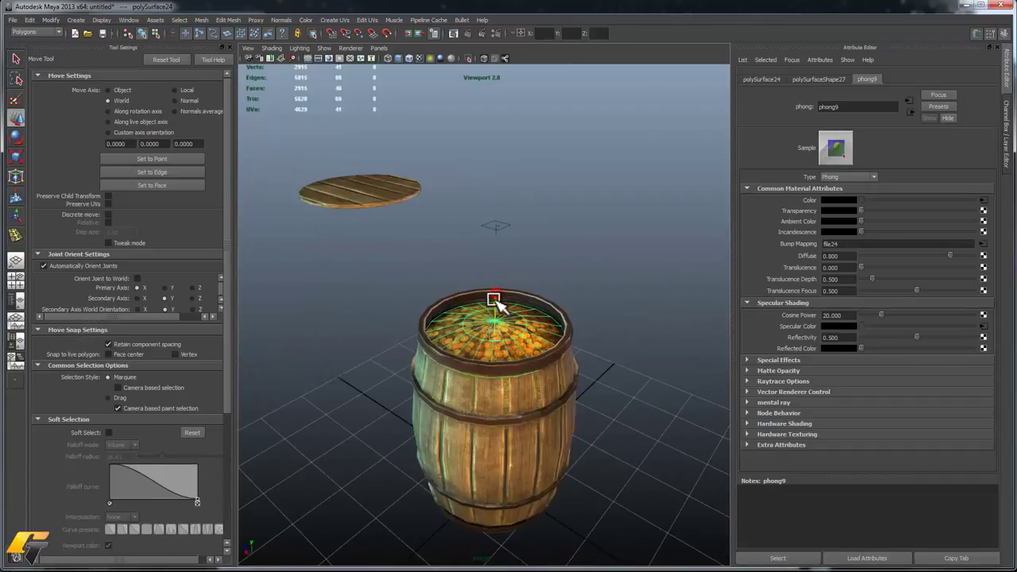
{"action": "key", "text": "r"}
{"action": "left_click_drag", "start_coordinate": [495, 332], "coordinate": [489, 334]}
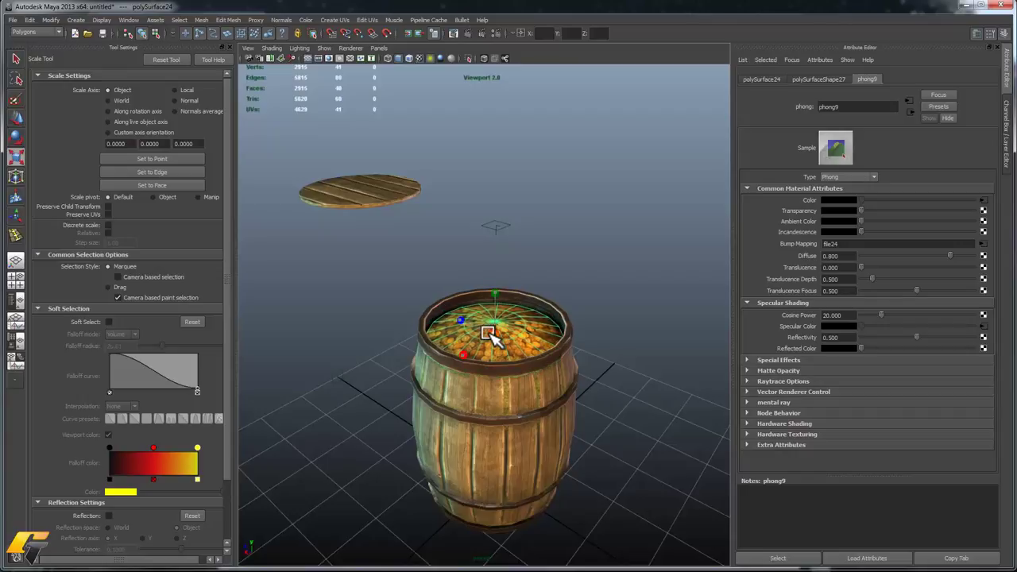
- Set the wooden lid's Translate X, Y and Z to 0
{"action": "left_click", "coordinate": [374, 193]}
{"action": "key", "text": "w"}
{"action": "left_click_drag", "start_coordinate": [495, 221], "coordinate": [524, 222], "text": "alt"}
{"action": "left_click", "coordinate": [1007, 68]}
{"action": "left_click", "coordinate": [1006, 68]}
{"action": "left_click", "coordinate": [1005, 148]}
{"action": "left_click_drag", "start_coordinate": [976, 90], "coordinate": [985, 114]}
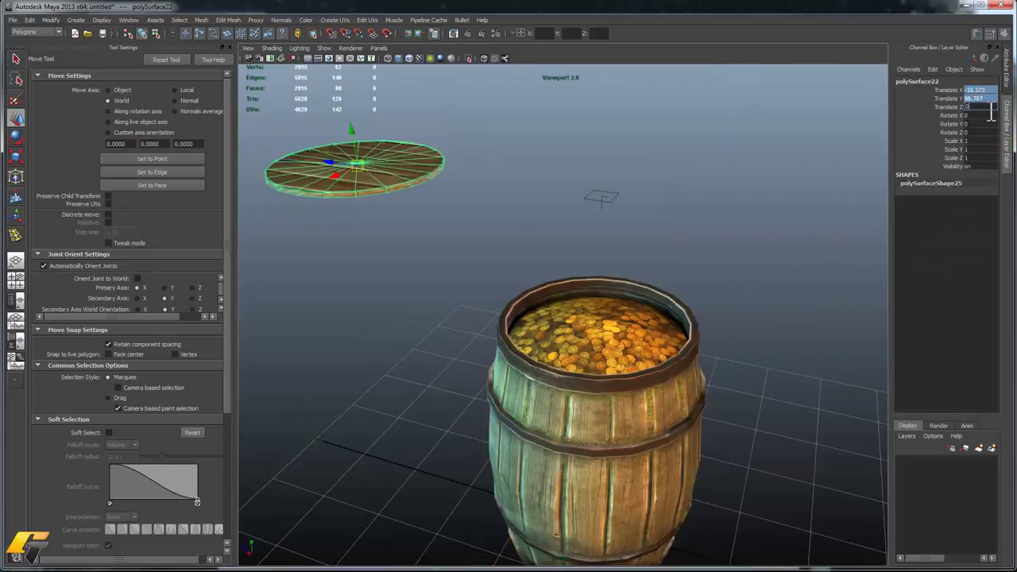
{"action": "type", "text": "0"}
{"action": "key", "text": "Return"}
- Lower the lid into the barrel's rim at about Translate Y -58.5 and lower the gold cap beneath it
{"action": "left_click_drag", "start_coordinate": [722, 152], "coordinate": [564, 306], "text": "alt"}
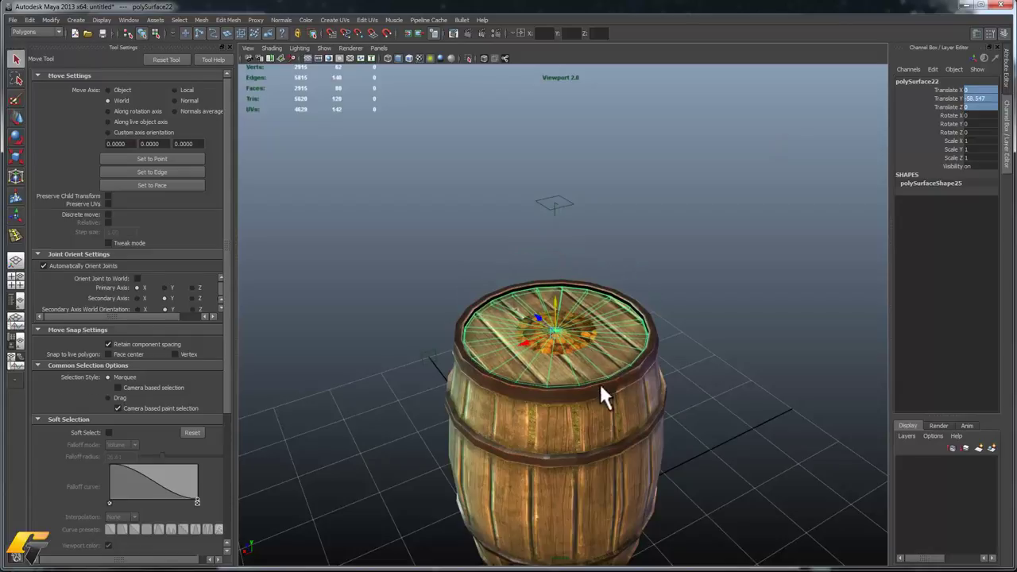
{"action": "key", "text": "q"}
{"action": "left_click", "coordinate": [562, 339]}
{"action": "scroll", "coordinate": [597, 338], "scroll_direction": "up", "scroll_amount": 3}
{"action": "key", "text": "w"}
{"action": "left_click_drag", "start_coordinate": [548, 321], "coordinate": [554, 343]}
- Move the lid up and off the barrel to about X 54.3, Y -10.6, Z 107.2, exposing the gold coins
{"action": "left_click", "coordinate": [610, 388]}
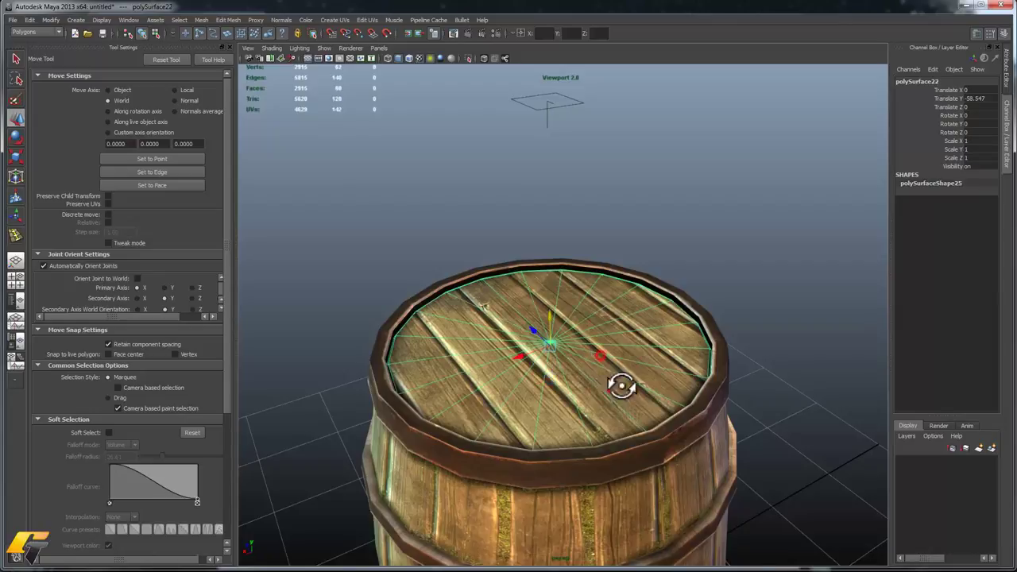
{"action": "left_click_drag", "start_coordinate": [611, 388], "coordinate": [631, 383], "text": "alt"}
{"action": "left_click_drag", "start_coordinate": [599, 315], "coordinate": [429, 238]}
{"action": "left_click_drag", "start_coordinate": [580, 285], "coordinate": [366, 295], "text": "alt"}
{"action": "left_click_drag", "start_coordinate": [447, 318], "coordinate": [474, 292], "text": "alt"}
{"action": "left_click_drag", "start_coordinate": [481, 245], "coordinate": [346, 250], "text": "alt"}
- Examine the finished barrel, its lid and the gold coins from several angles and distances
{"action": "right_click_drag", "start_coordinate": [345, 251], "coordinate": [604, 445], "text": "alt"}
{"action": "left_click_drag", "start_coordinate": [562, 337], "coordinate": [649, 413], "text": "alt"}
{"action": "right_click_drag", "start_coordinate": [649, 413], "coordinate": [715, 445], "text": "alt"}
{"action": "left_click_drag", "start_coordinate": [645, 417], "coordinate": [694, 403], "text": "alt"}
{"action": "right_click_drag", "start_coordinate": [668, 385], "coordinate": [440, 256], "text": "alt"}
{"action": "left_click_drag", "start_coordinate": [440, 256], "coordinate": [665, 329], "text": "alt"}
{"action": "right_click_drag", "start_coordinate": [665, 329], "coordinate": [541, 294], "text": "alt"}
{"action": "left_click_drag", "start_coordinate": [540, 294], "coordinate": [494, 284], "text": "alt"}
{"action": "key", "text": "q"}
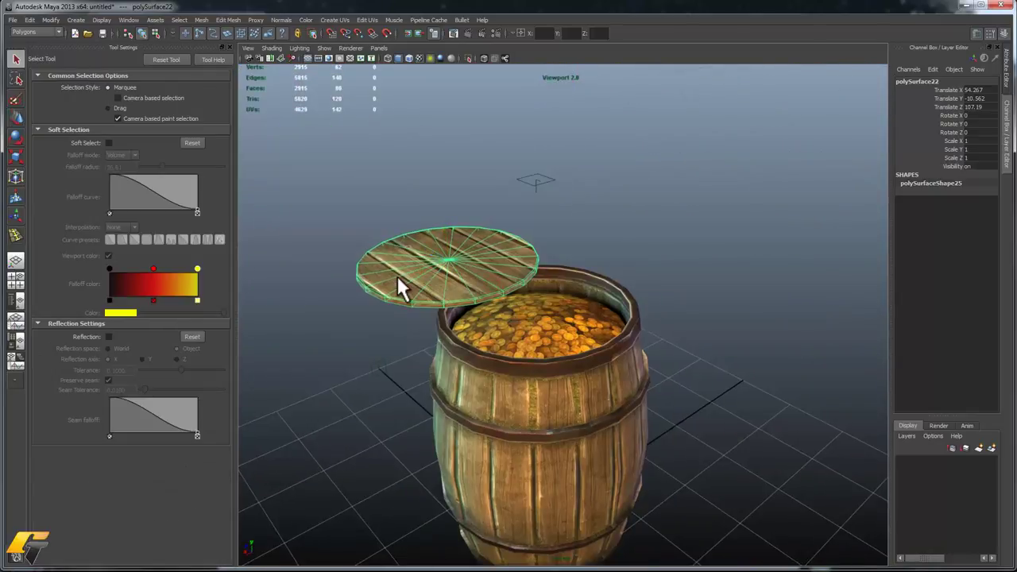
{"action": "key", "text": "w"}
{"action": "left_click_drag", "start_coordinate": [397, 290], "coordinate": [494, 325], "text": "alt"}
{"action": "left_click", "coordinate": [494, 325], "text": "shift"}
{"action": "left_click", "coordinate": [443, 340]}
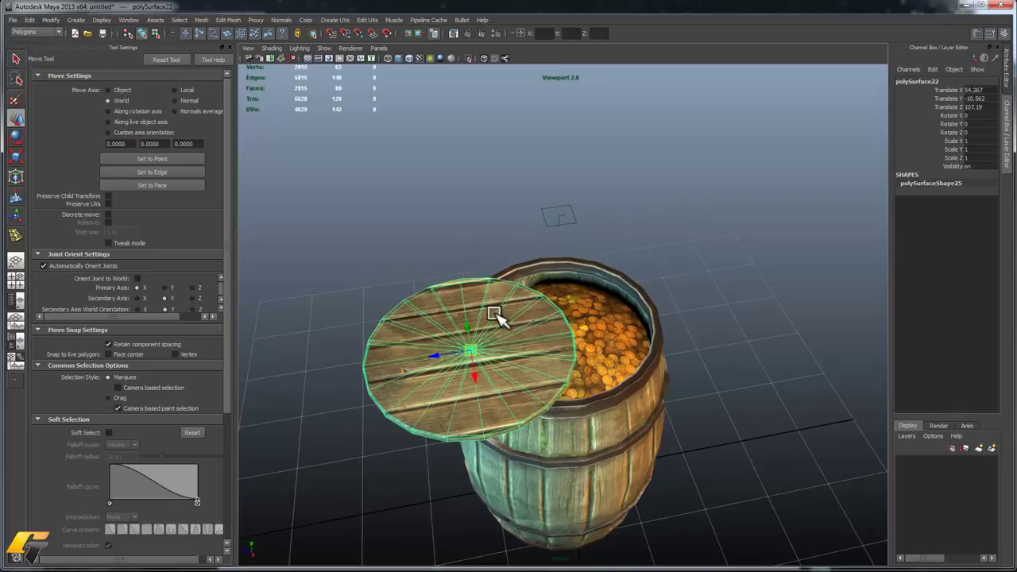
{"action": "left_click_drag", "start_coordinate": [731, 307], "coordinate": [647, 316], "text": "alt"}
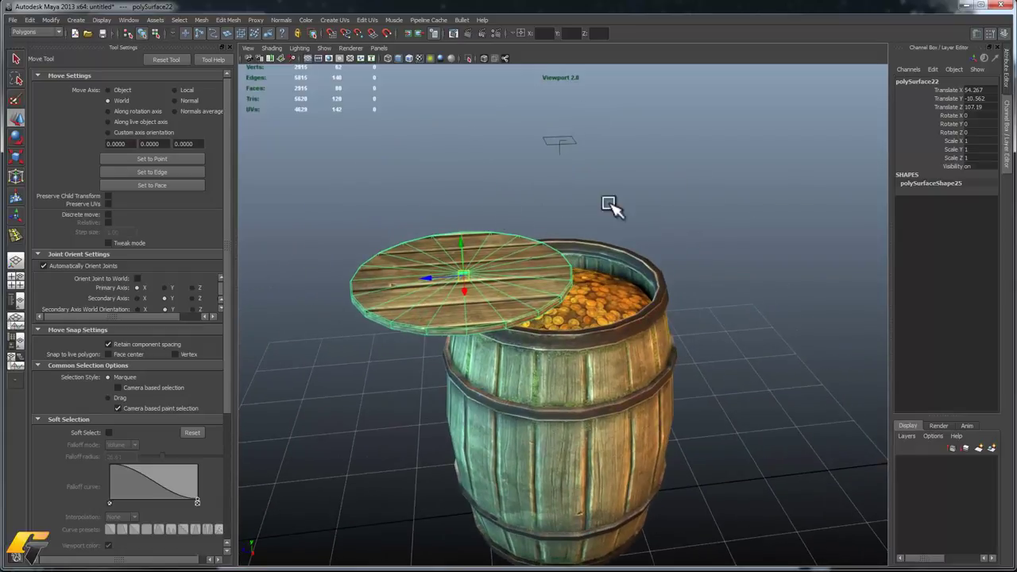